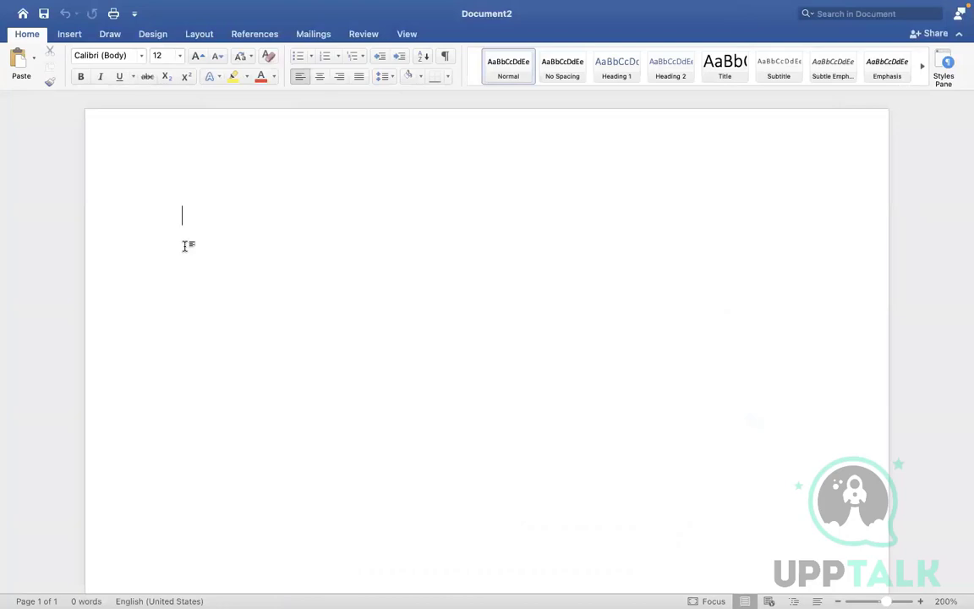
- Write the heading "Custom specific Security" on the first line of the blank document
type("Custom ")
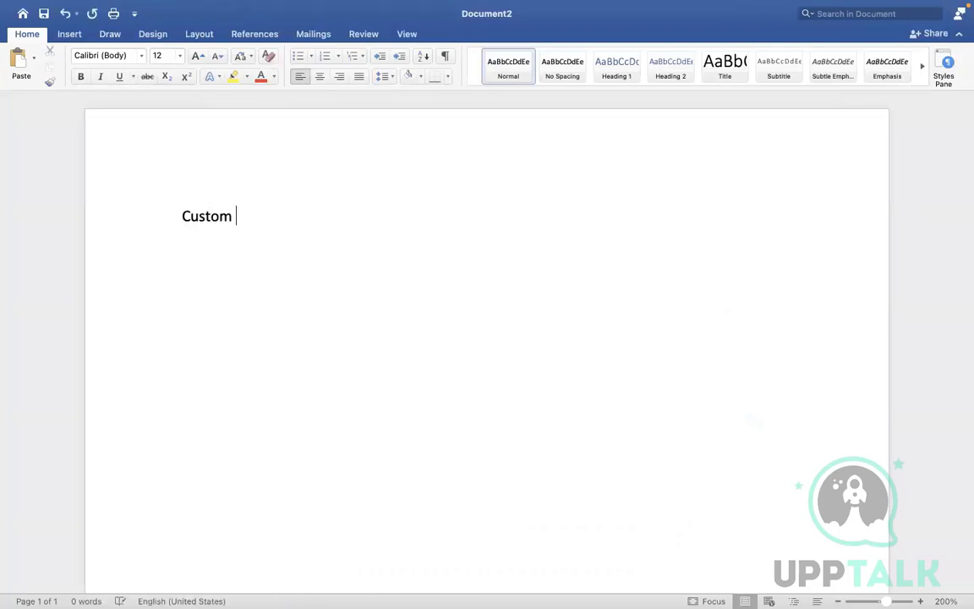
type("specific ")
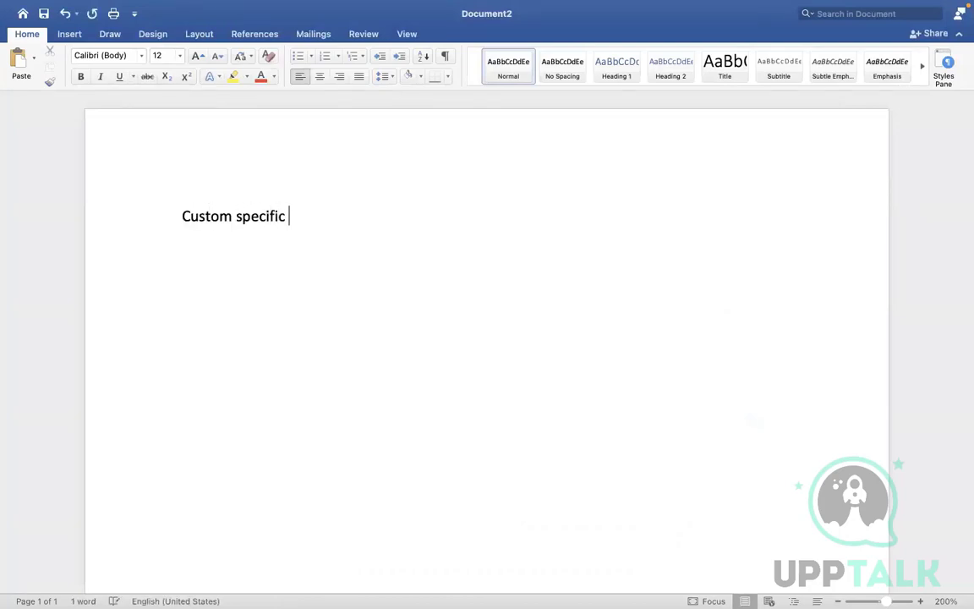
type("Security")
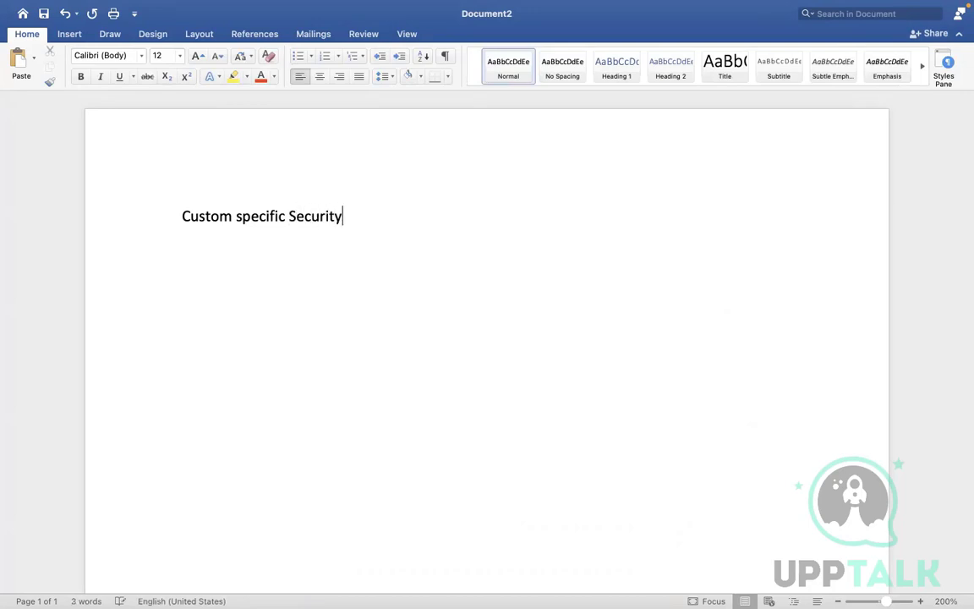
key("Return")
- Write "Benefits Analyst" on a new line below the heading
type("Business Ana")
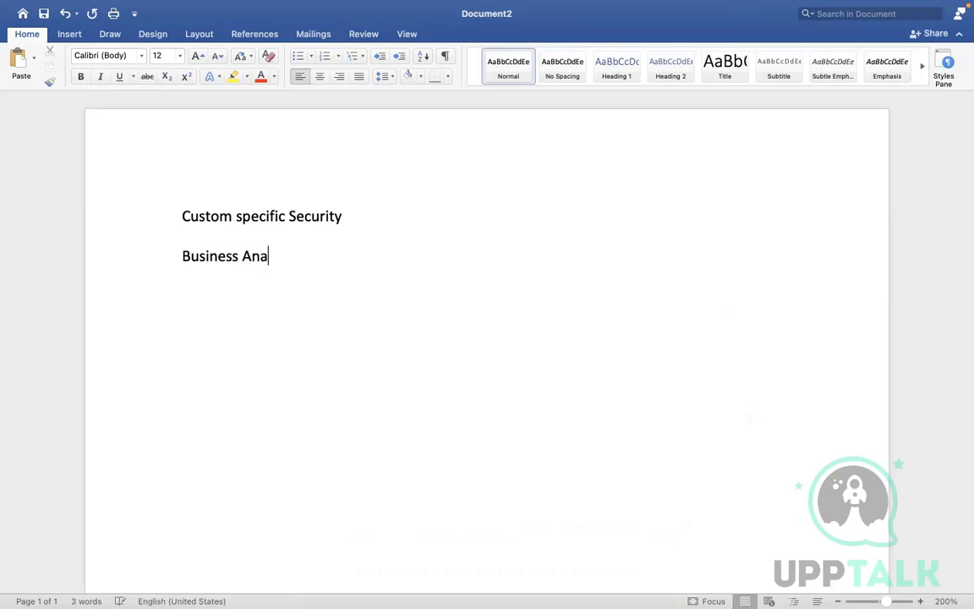
key("BackSpace")
key("BackSpace")
key("BackSpace")
key("BackSpace")
key("BackSpace")
key("BackSpace")
key("BackSpace")
key("BackSpace")
key("BackSpace")
key("BackSpace")
key("BackSpace")
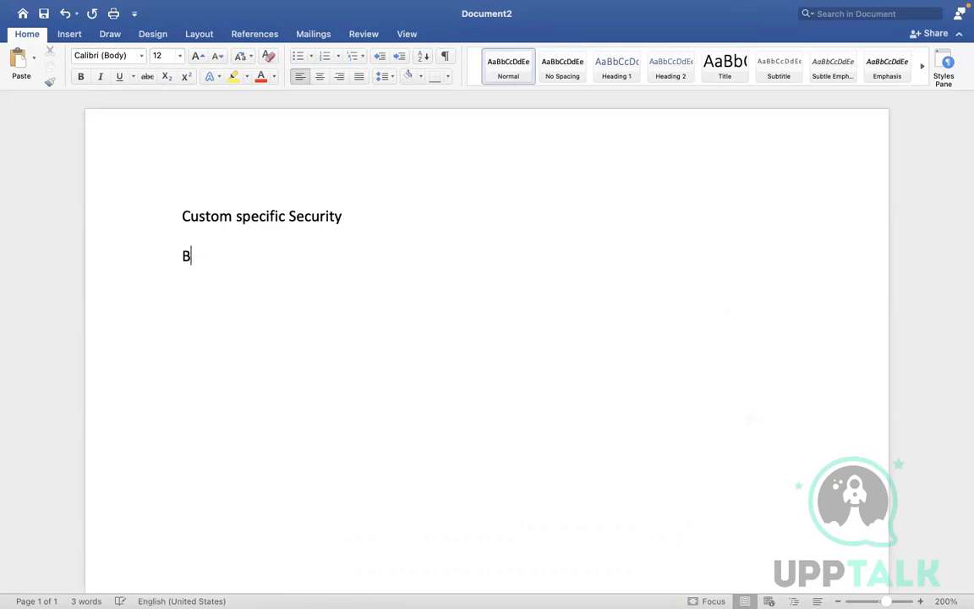
type("enefits A")
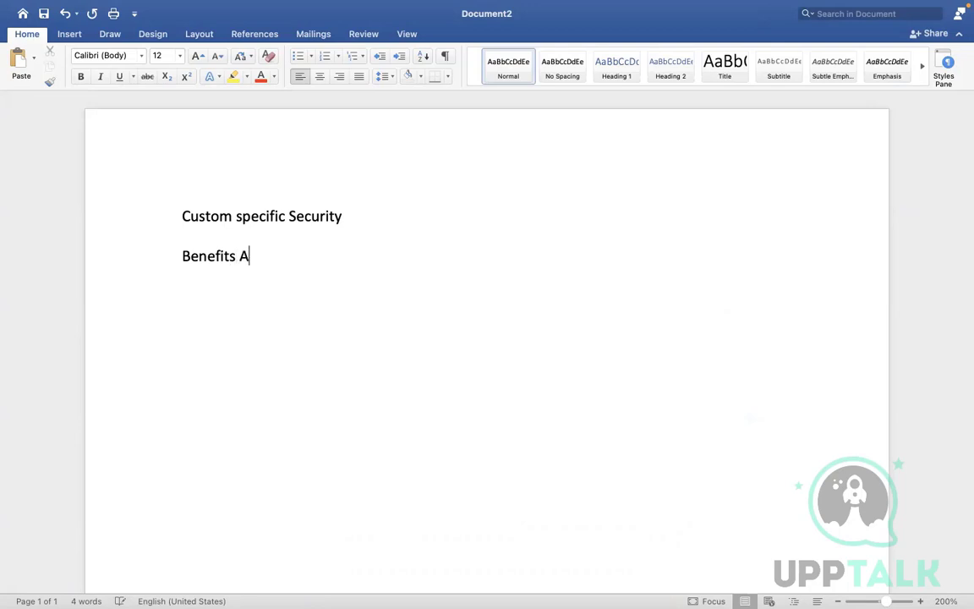
type("nalyst")
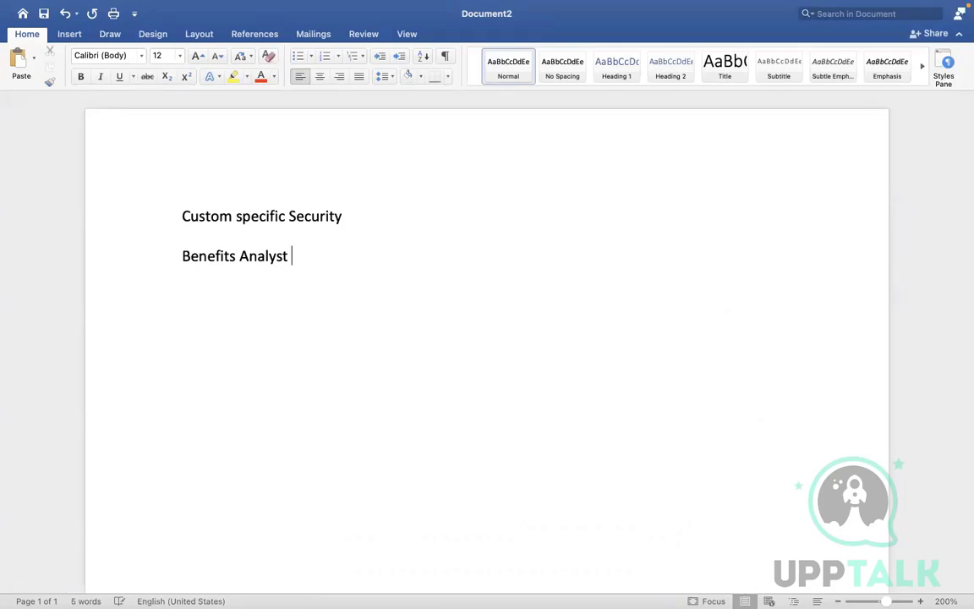
- Complete the Benefits Analyst line with "– Benefits data, dependents data, beneficiary data = view & modify"
type("- Benefits data, ")
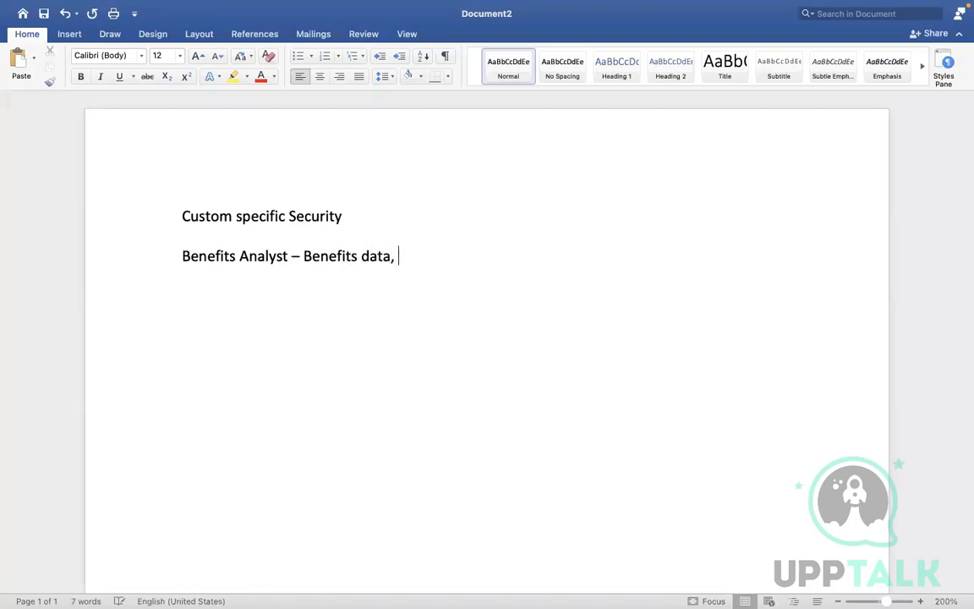
type("dependents")
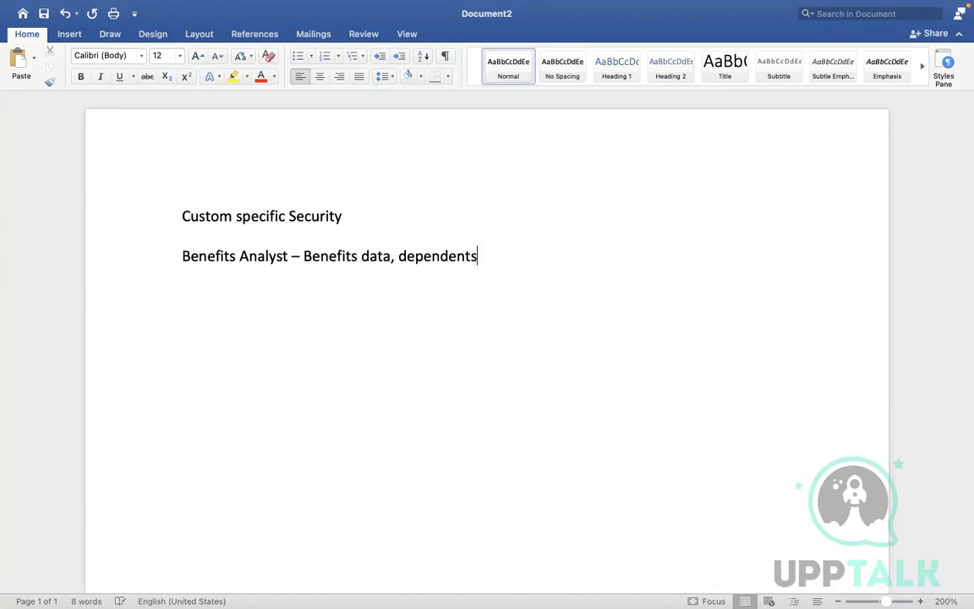
type(" data, benificiary")
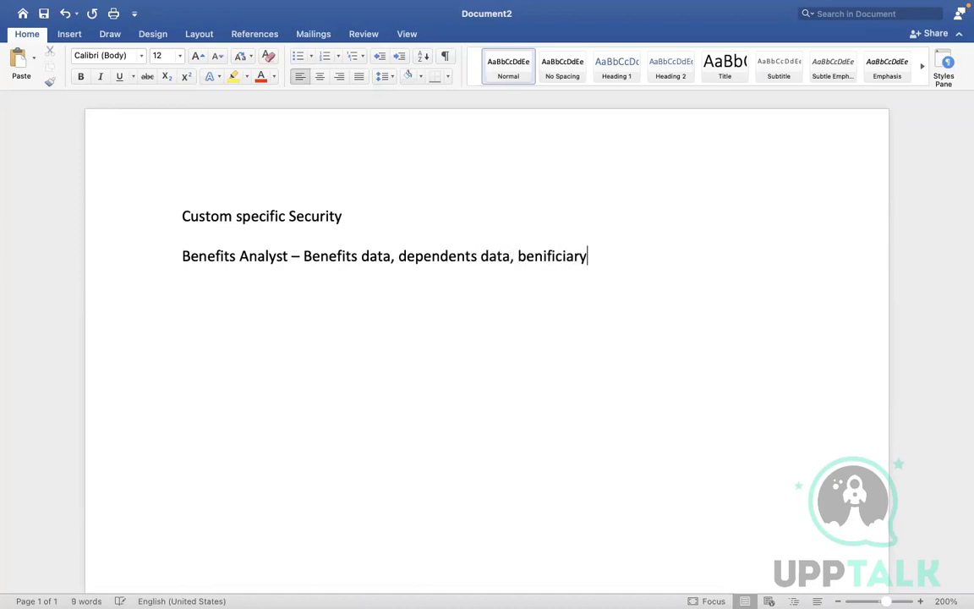
key("BackSpace")
key("BackSpace")
key("BackSpace")
key("BackSpace")
key("BackSpace")
key("BackSpace")
key("BackSpace")
key("BackSpace")
type("eficiary data ")
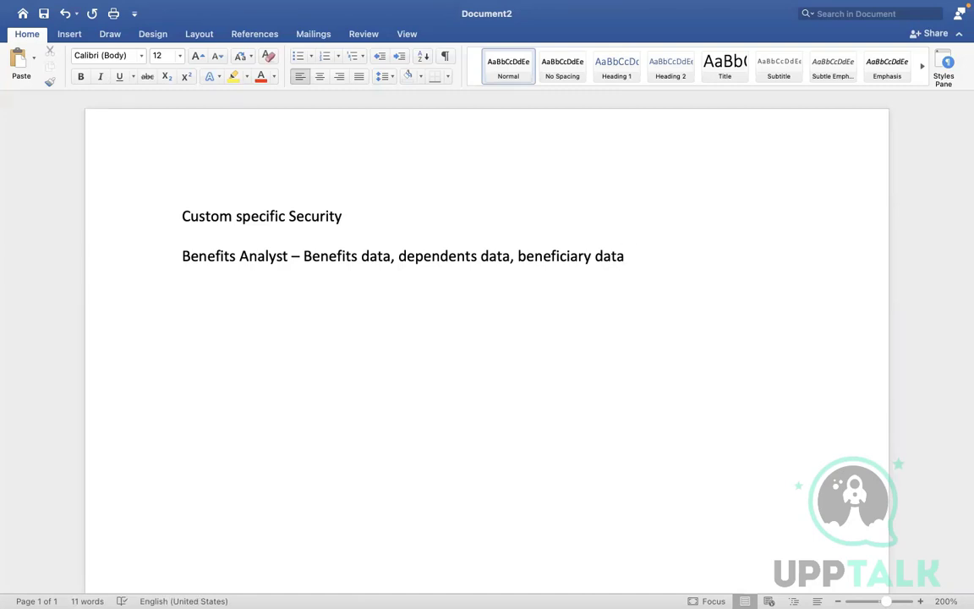
type(" = view ")
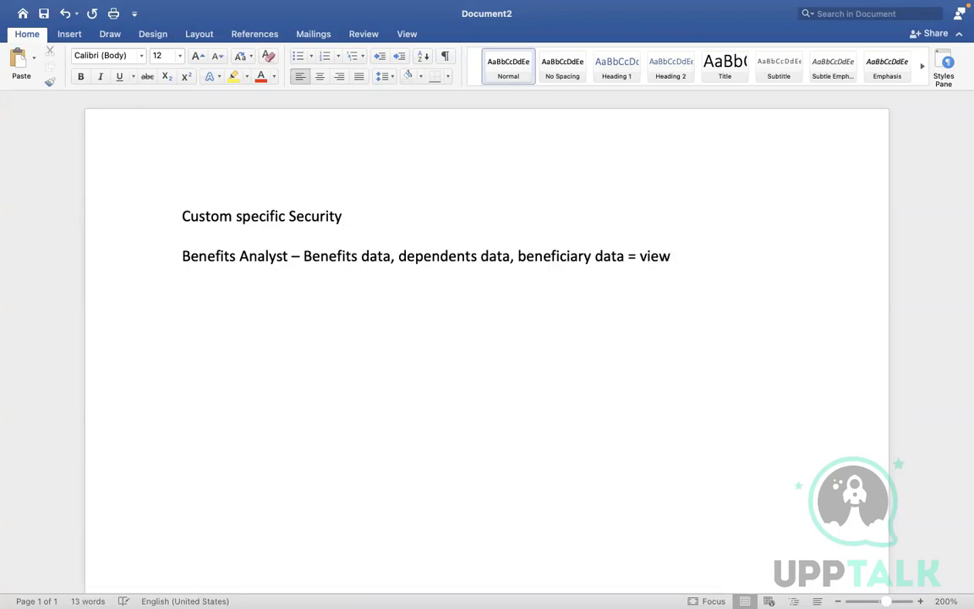
type("& modify")
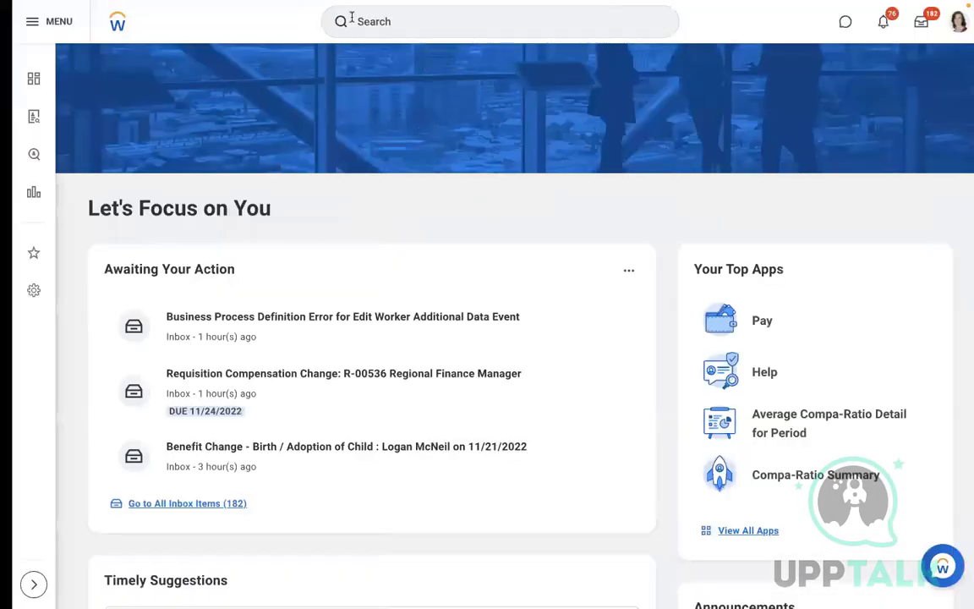
- Find and open the View Security Group task by searching for "view sec group"
left_click(351, 19)
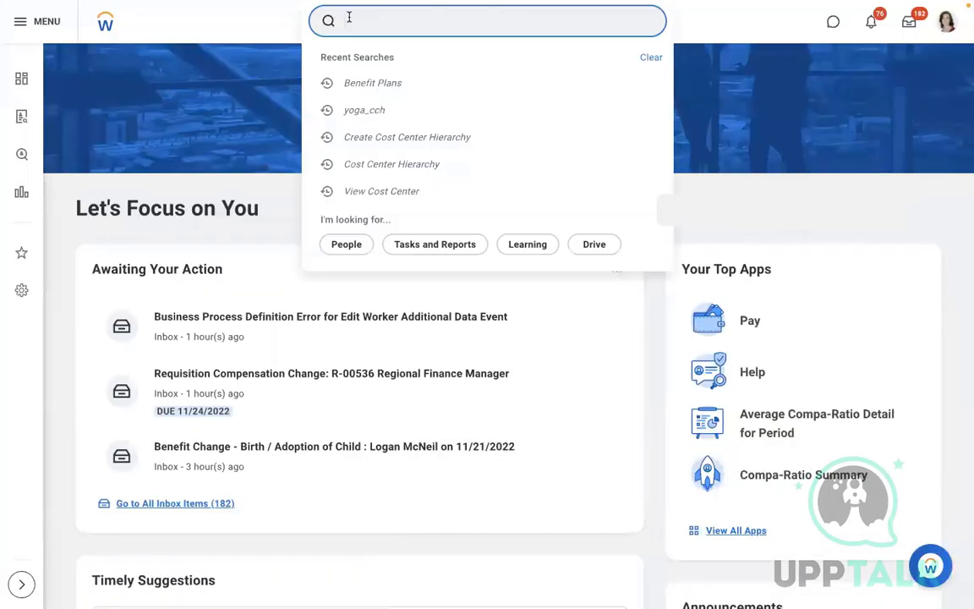
type("view se")
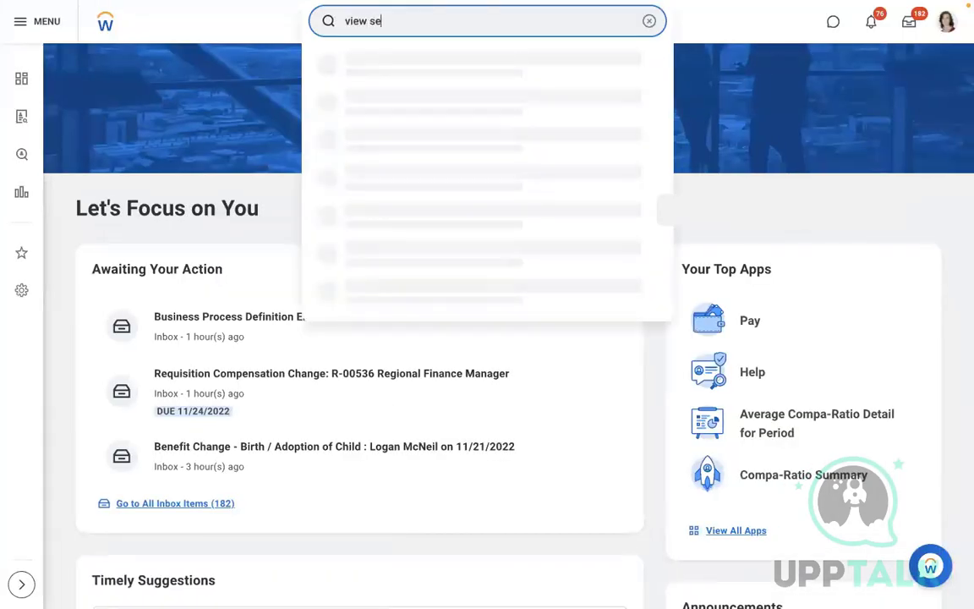
type("c group")
left_click(415, 58)
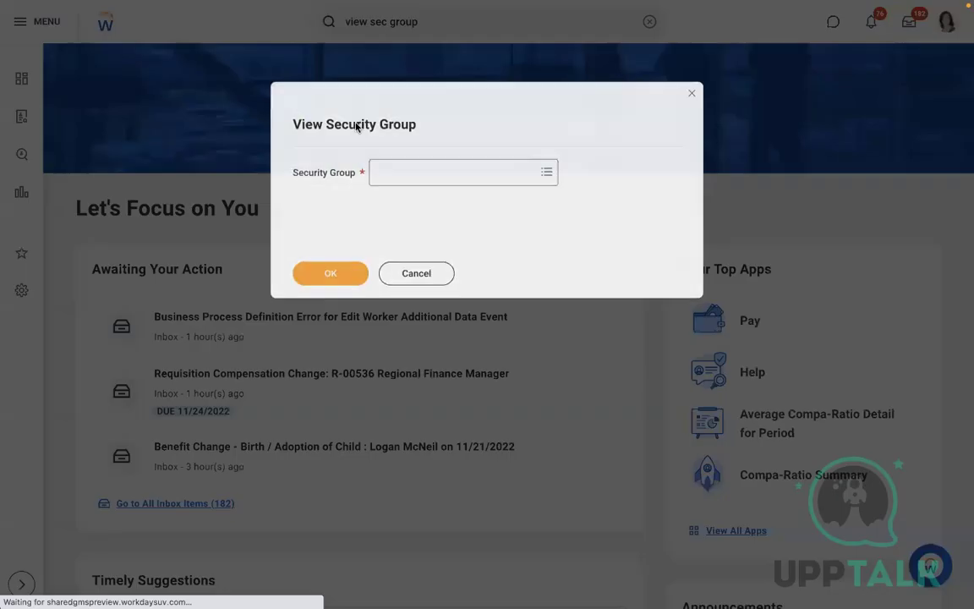
- Search the existing security groups for "benefits", review the matches and close the View Security Group dialog
left_click(384, 169)
type("be")
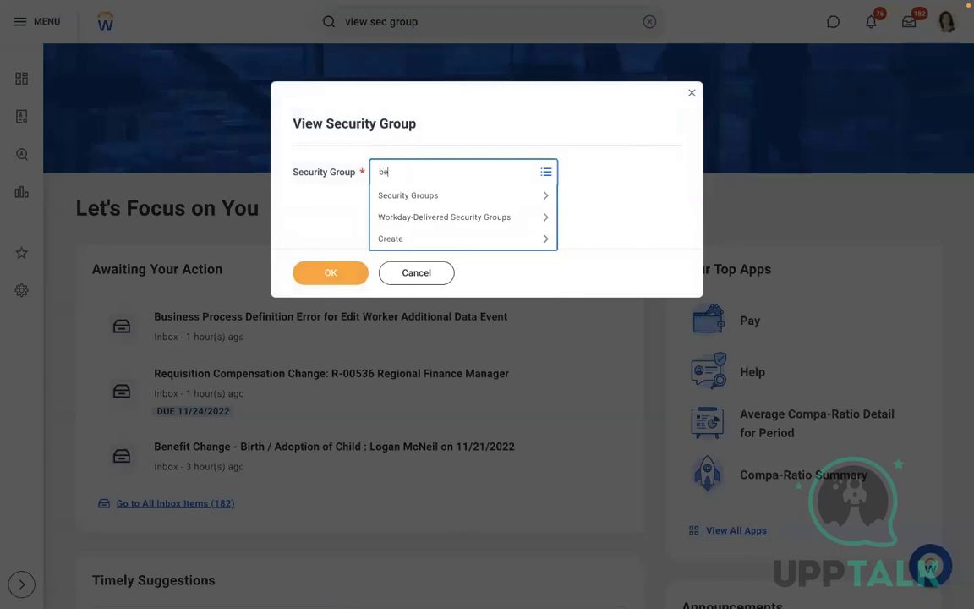
type("nefits")
key("Return")
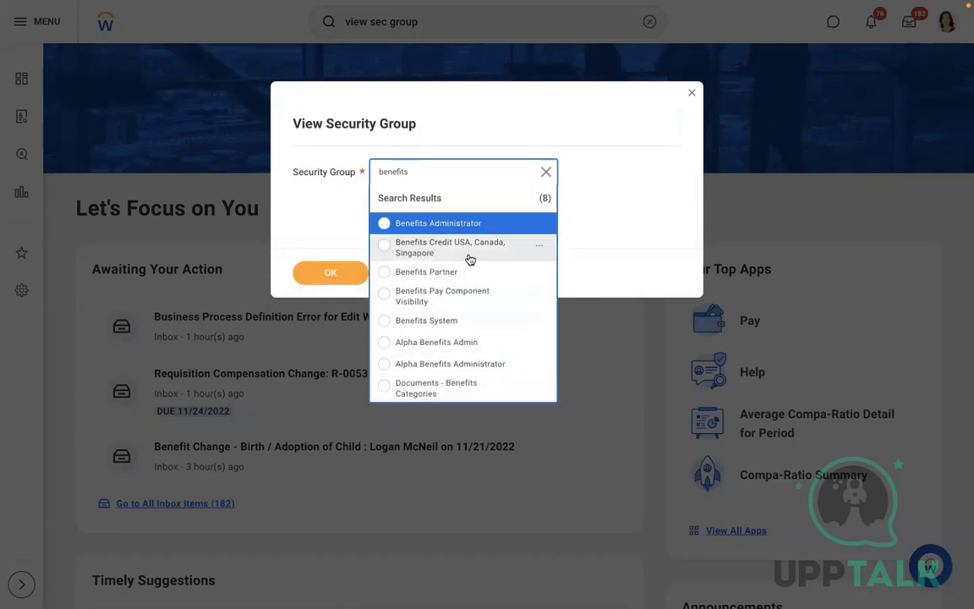
left_click(431, 224)
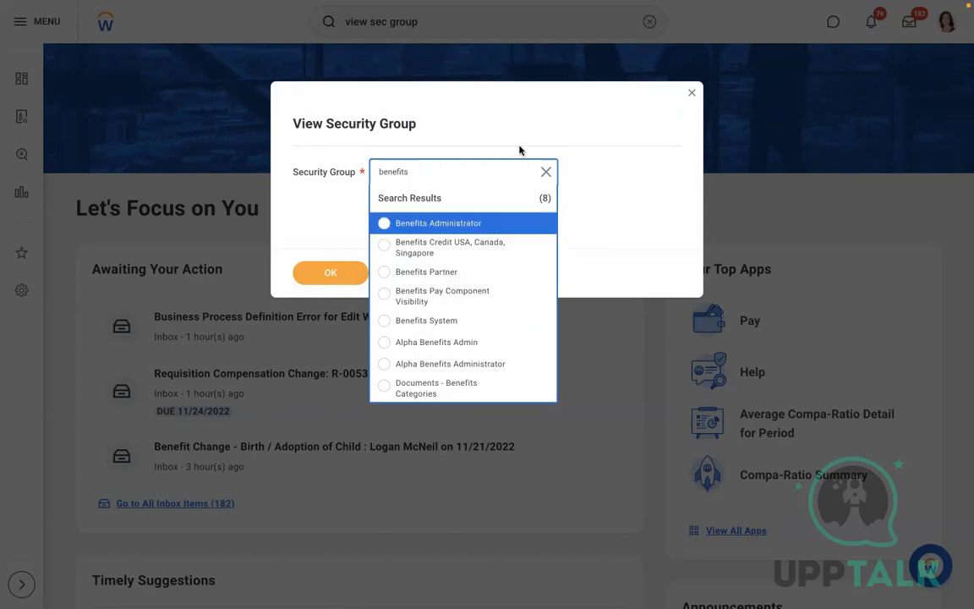
left_click(686, 98)
left_click(690, 93)
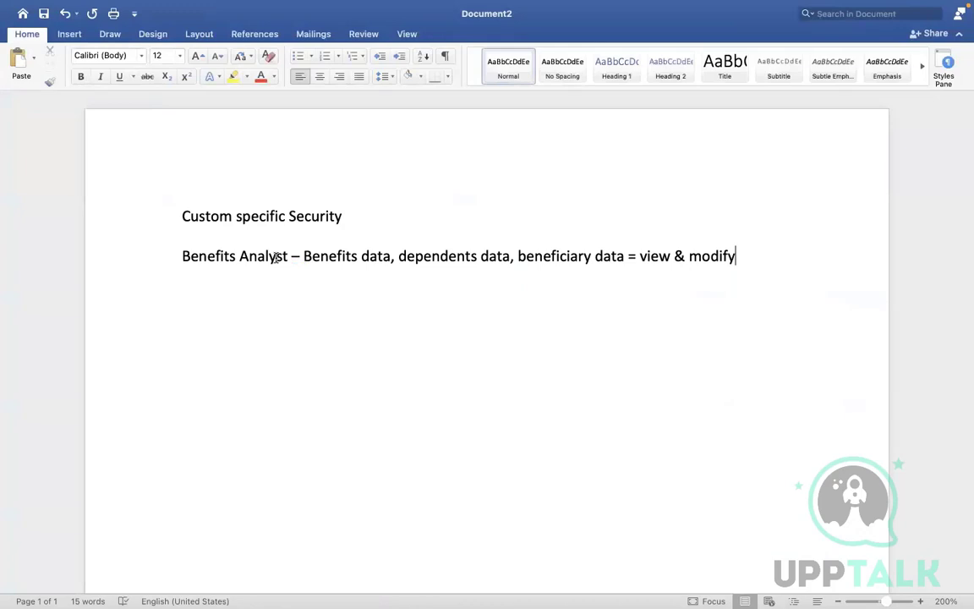
- Start a numbered list below the Benefits Analyst line with the items "Role" and "Security group"
left_click(267, 346)
left_click(778, 224)
key("Return")
type("1. ")
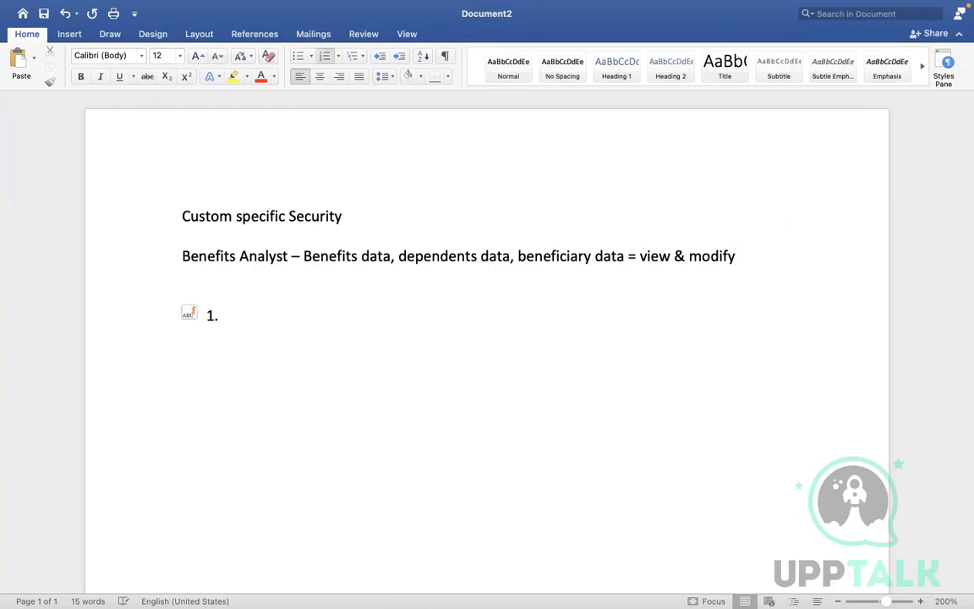
type("Role")
key("Return")
type("Securt")
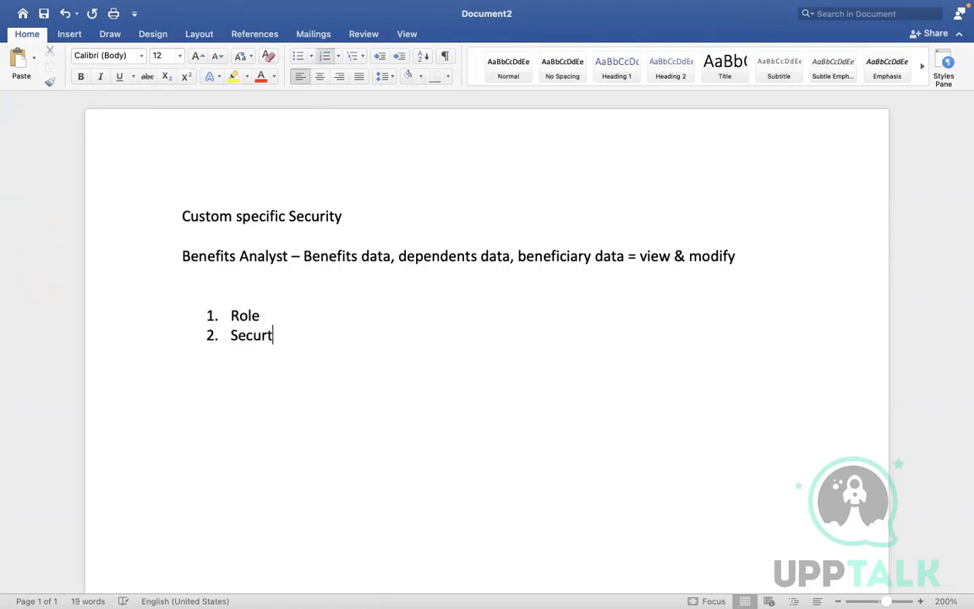
key("BackSpace")
type("ity group")
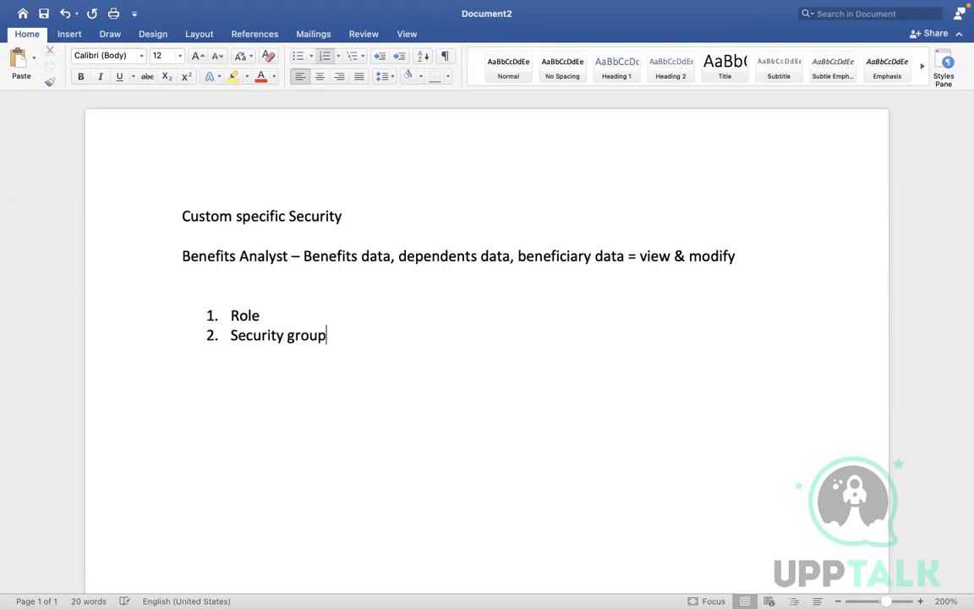
- Add "Grant access to domains" and "Activate pending security policy changes" as the third and fourth list items
key("Return")
type("Grant a")
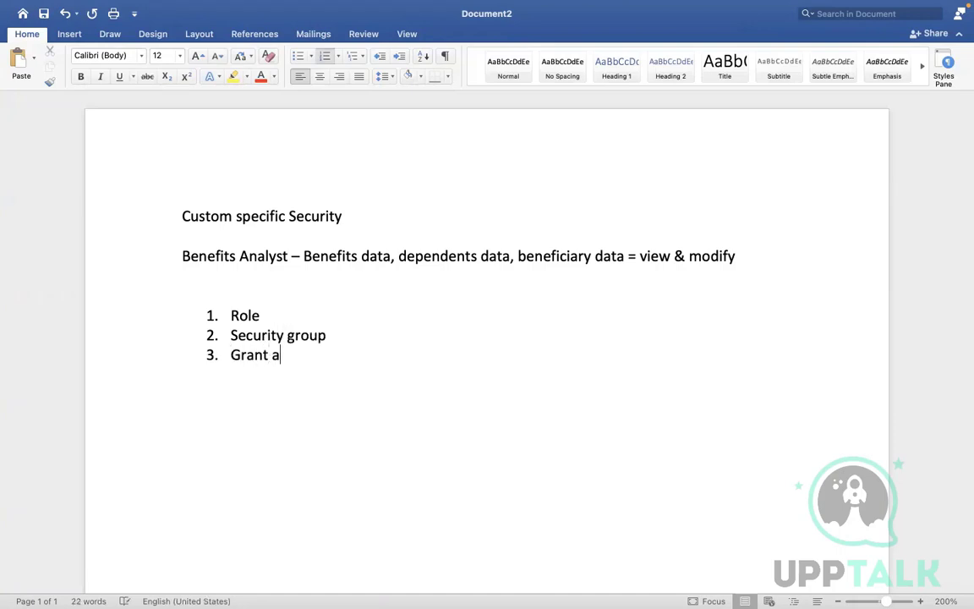
type("ccess to domains")
key("Return")
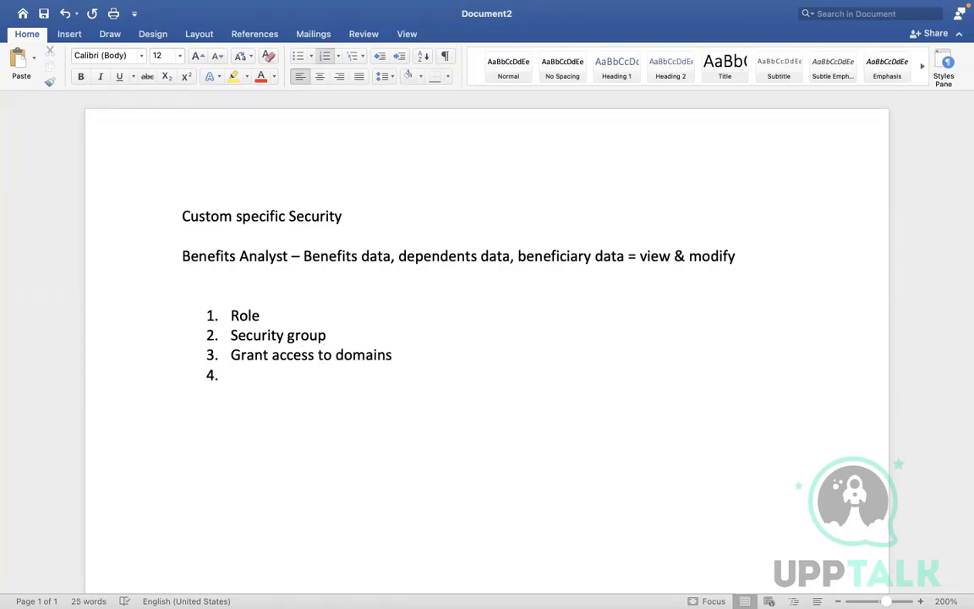
type("Activate pendin")
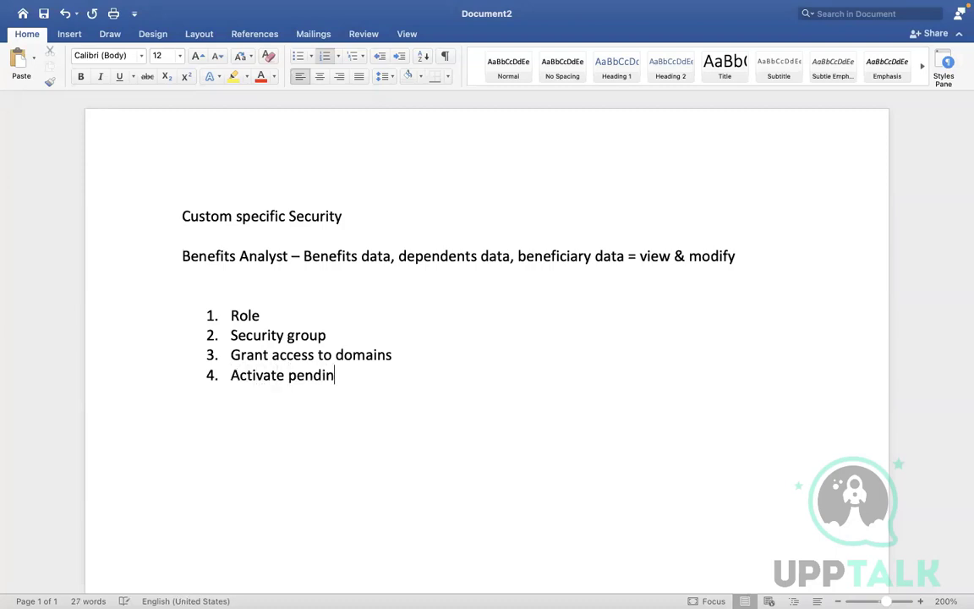
type("g security po")
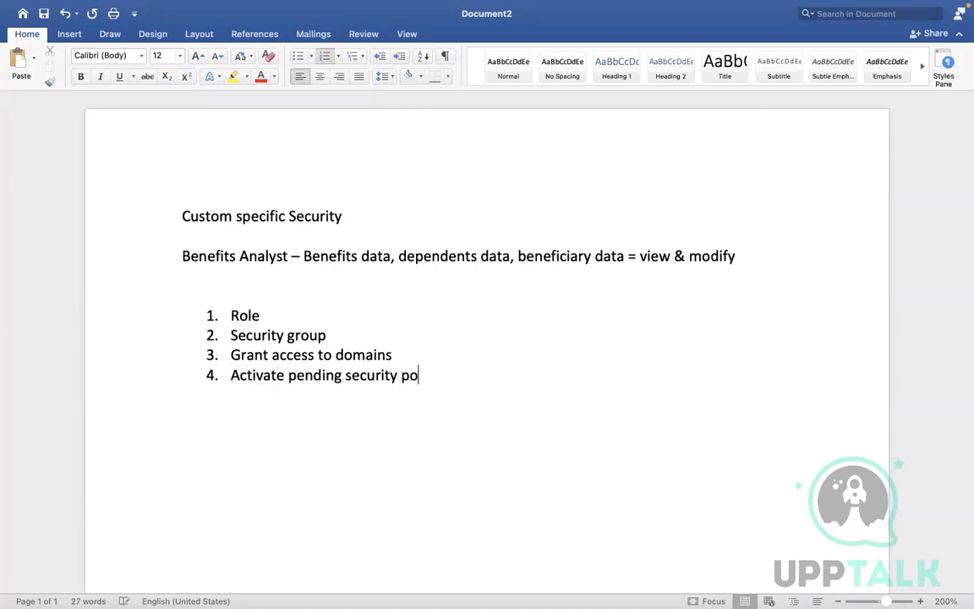
type("licy changes")
- Switch to Workday and activate its global search
key("ctrl+Right")
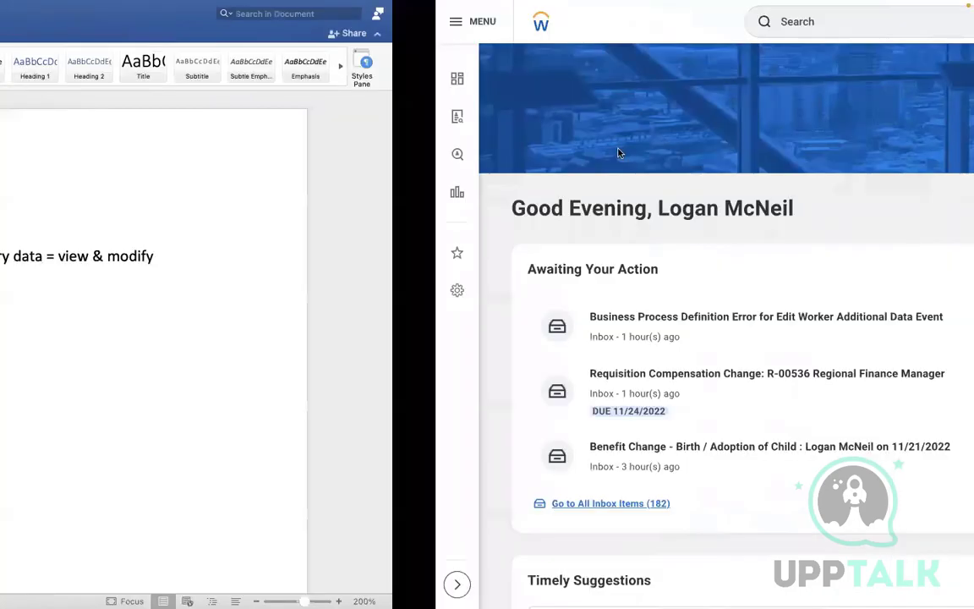
left_click(383, 24)
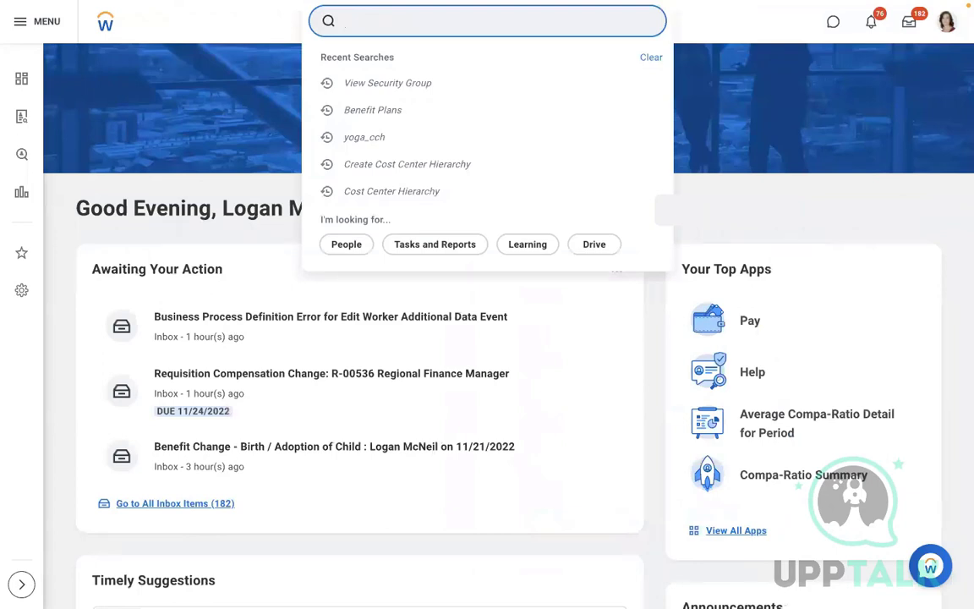
type("maintain assin role")
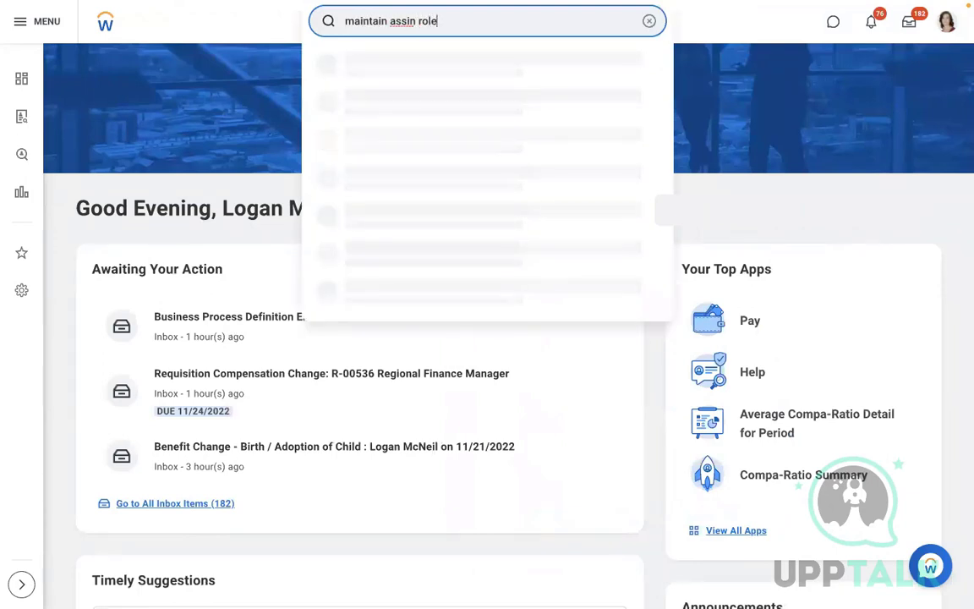
key("Return")
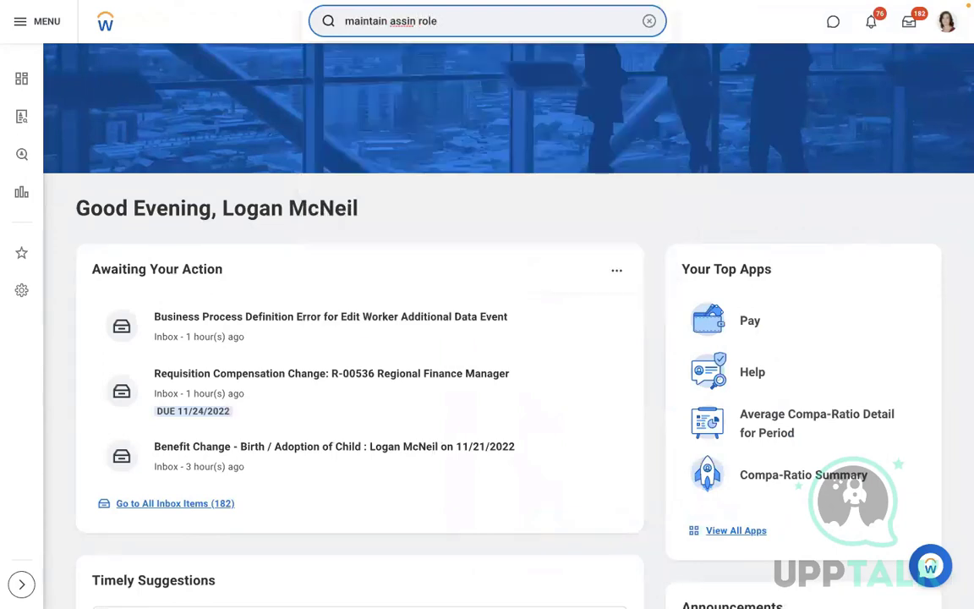
key("BackSpace")
key("BackSpace")
key("BackSpace")
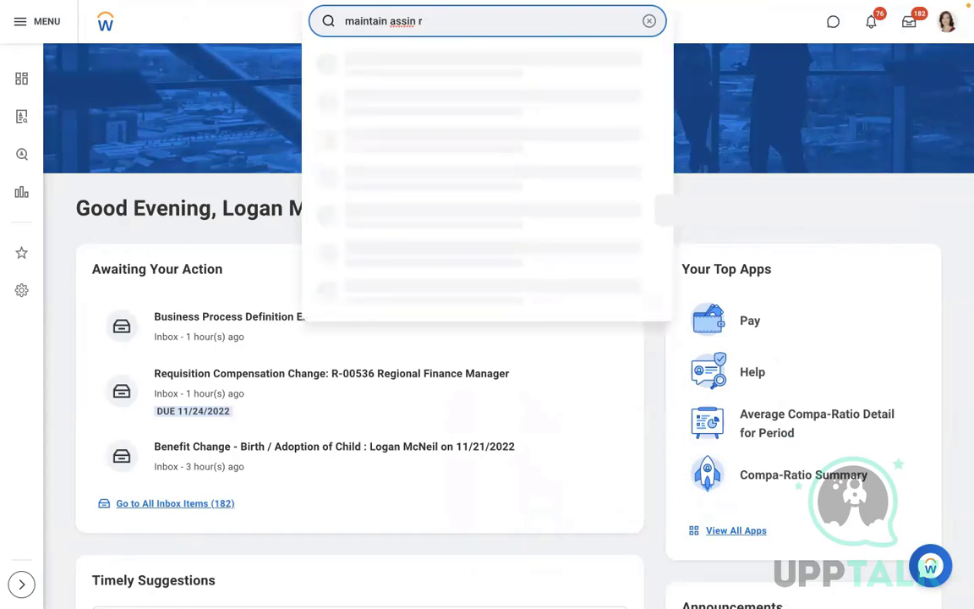
key("BackSpace")
key("BackSpace")
key("BackSpace")
key("BackSpace")
key("BackSpace")
key("BackSpace")
key("BackSpace")
key("BackSpace")
key("BackSpace")
key("BackSpace")
key("BackSpace")
key("BackSpace")
key("BackSpace")
key("BackSpace")
key("BackSpace")
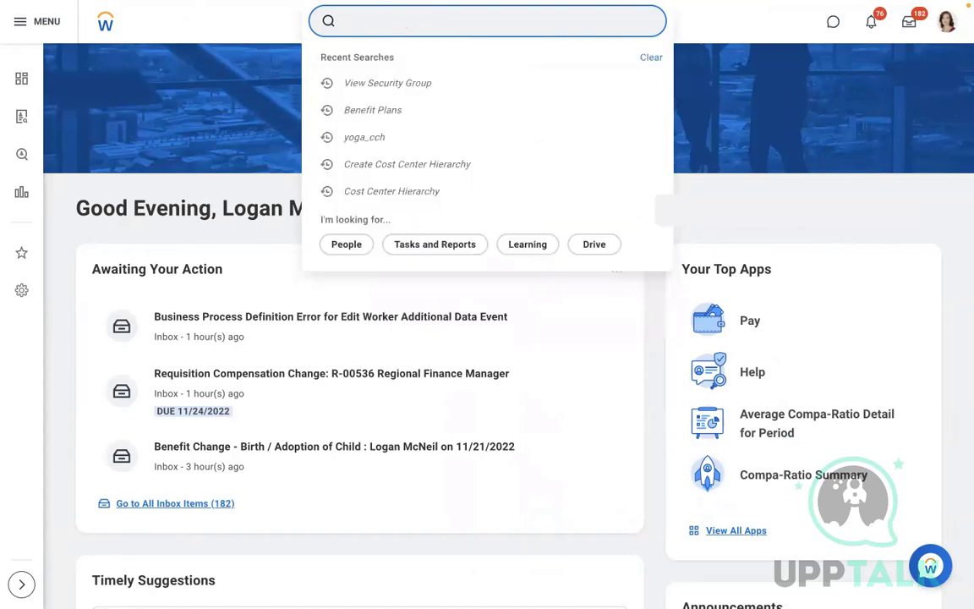
- Search for "maintain assign role" and open the Maintain Assignable Roles task
type("maintain a")
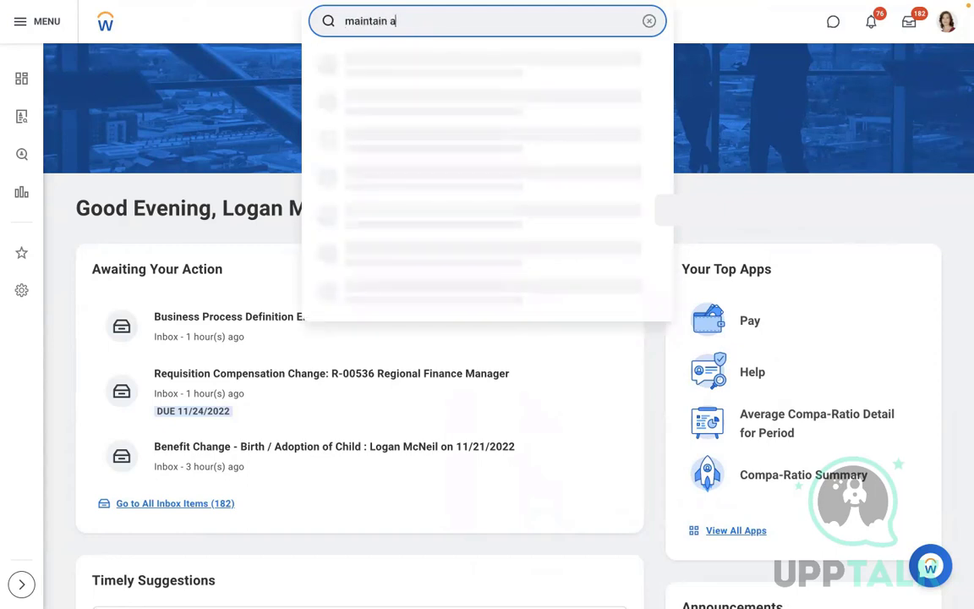
type("ssign role")
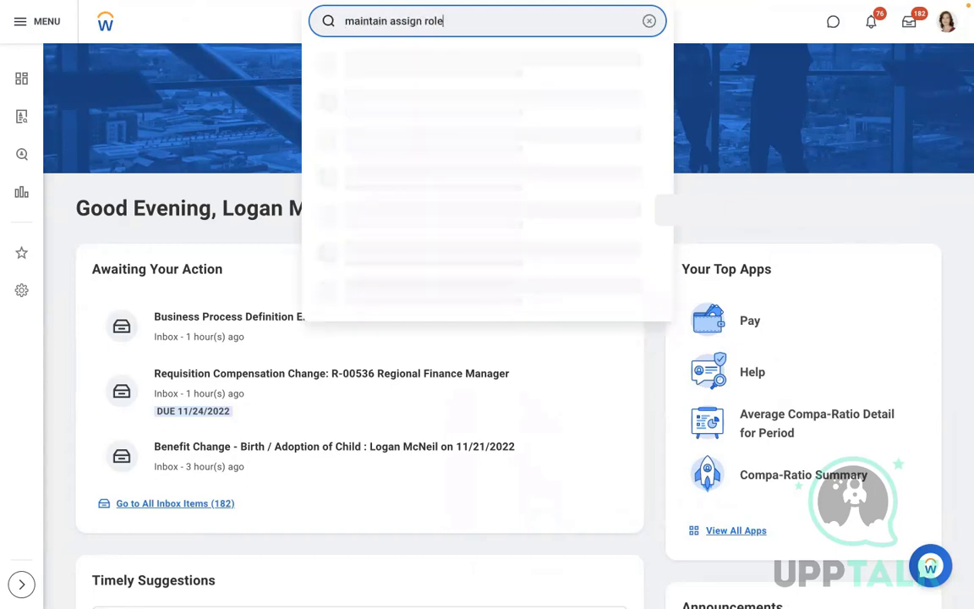
left_click(429, 59)
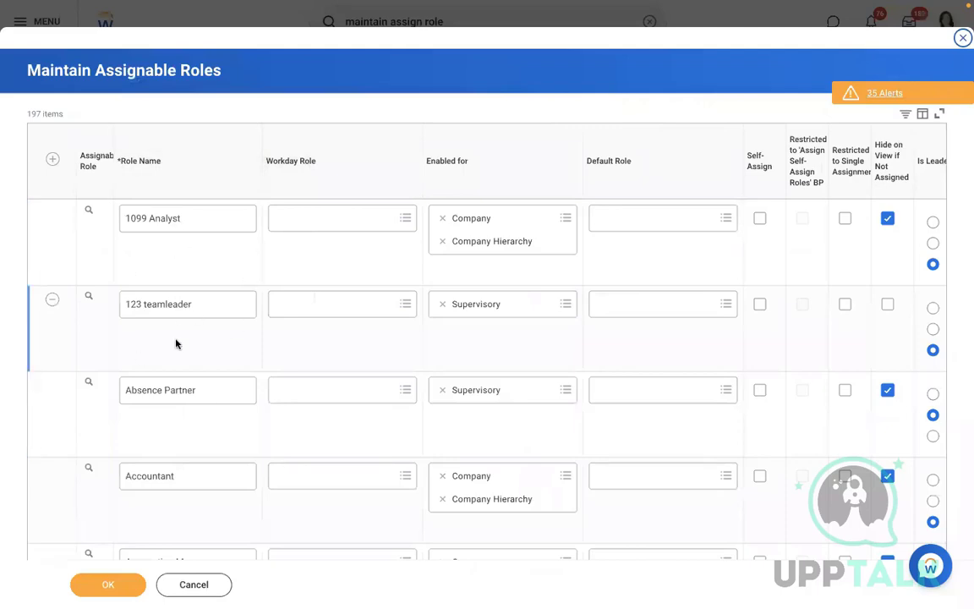
- Add a new assignable role named "Business Analyst", checking the Workday Role options but leaving that field blank
left_click(51, 160)
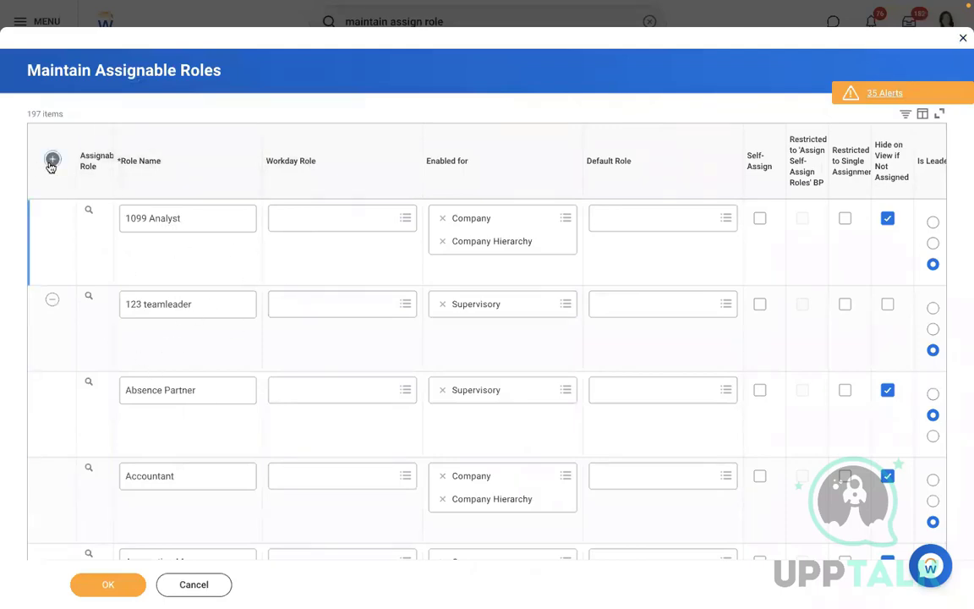
left_click(135, 219)
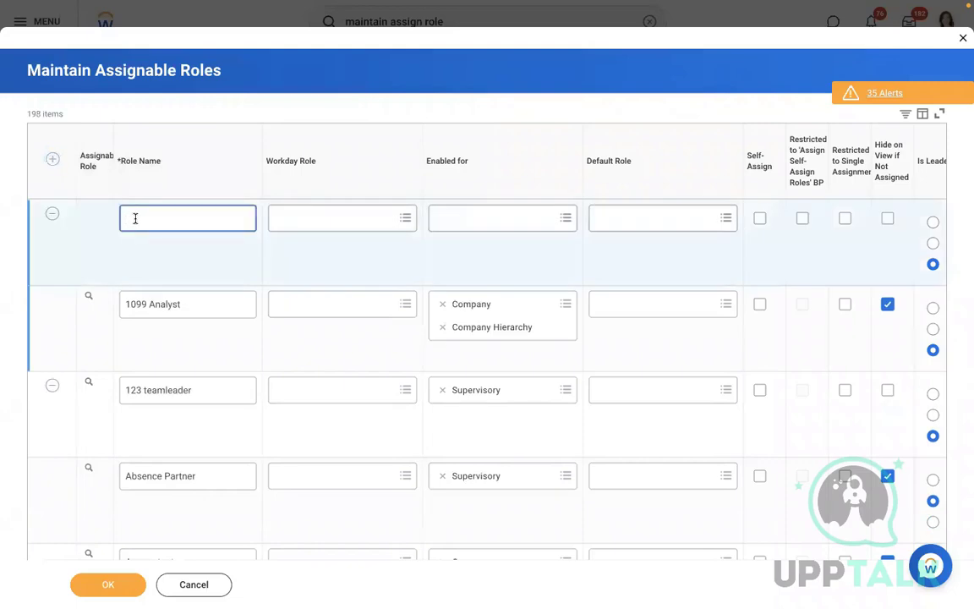
type("Business Analyst")
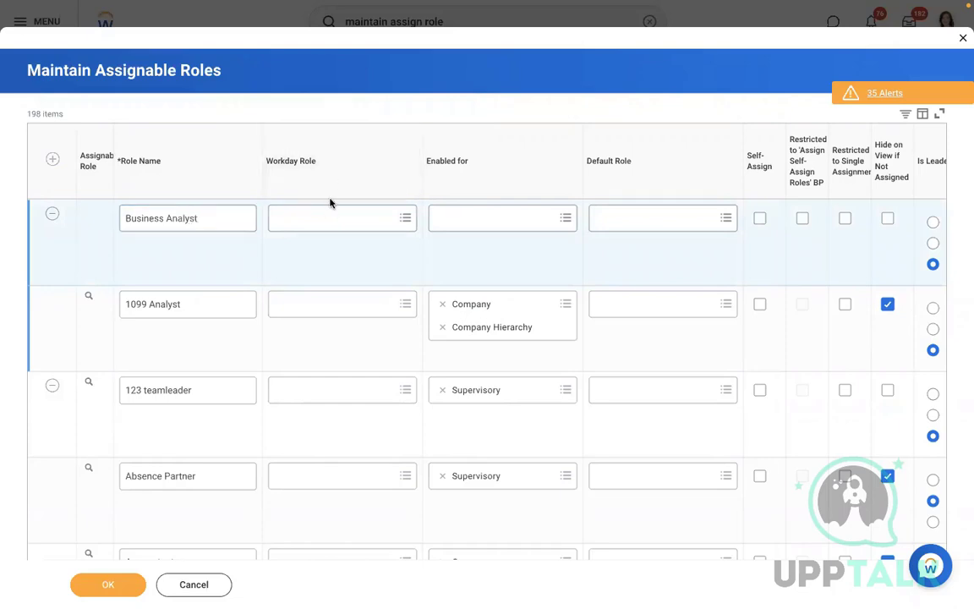
left_click(306, 219)
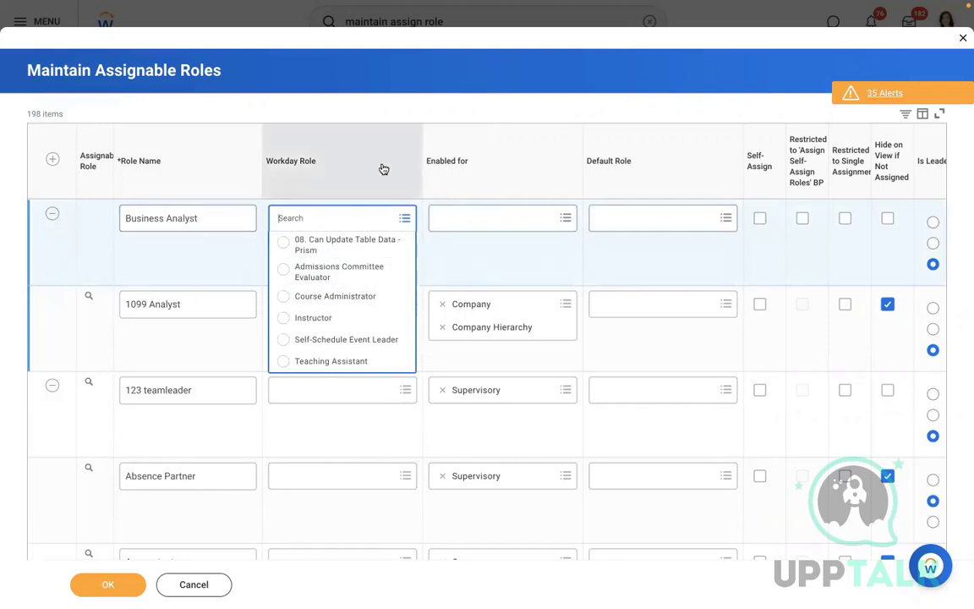
left_click(352, 99)
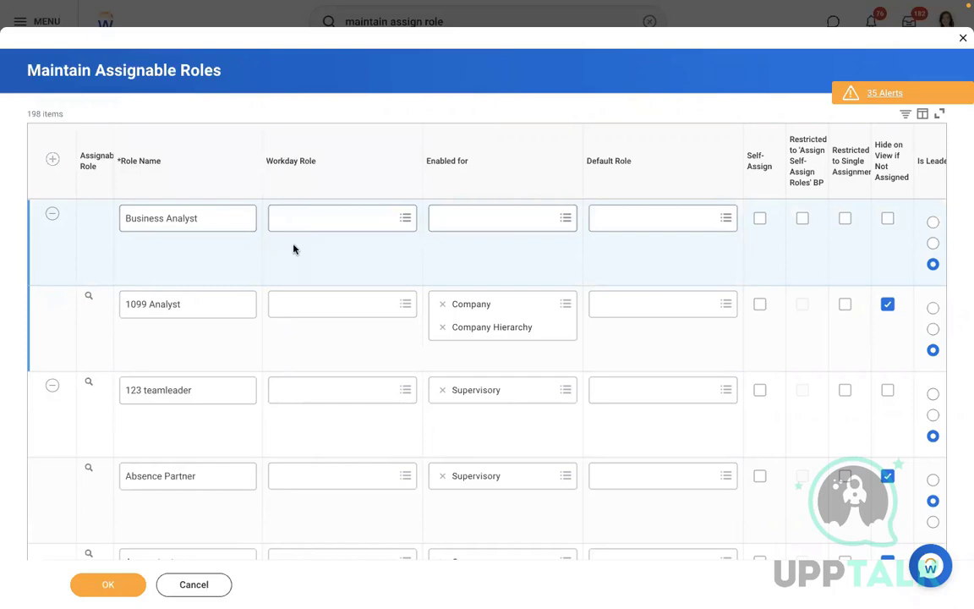
- Enable the Business Analyst role for the Supervisory organization type
left_click(478, 217)
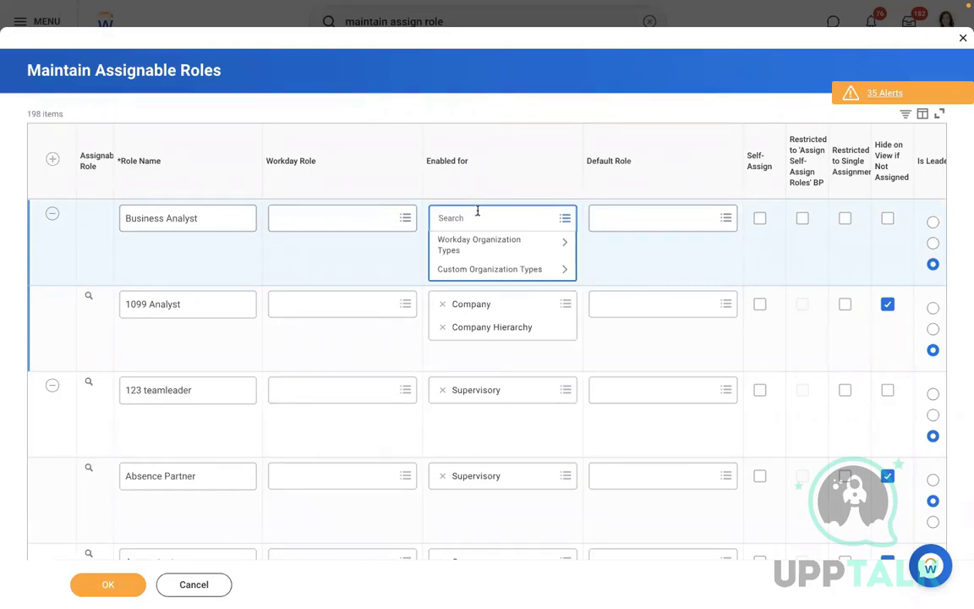
left_click(480, 242)
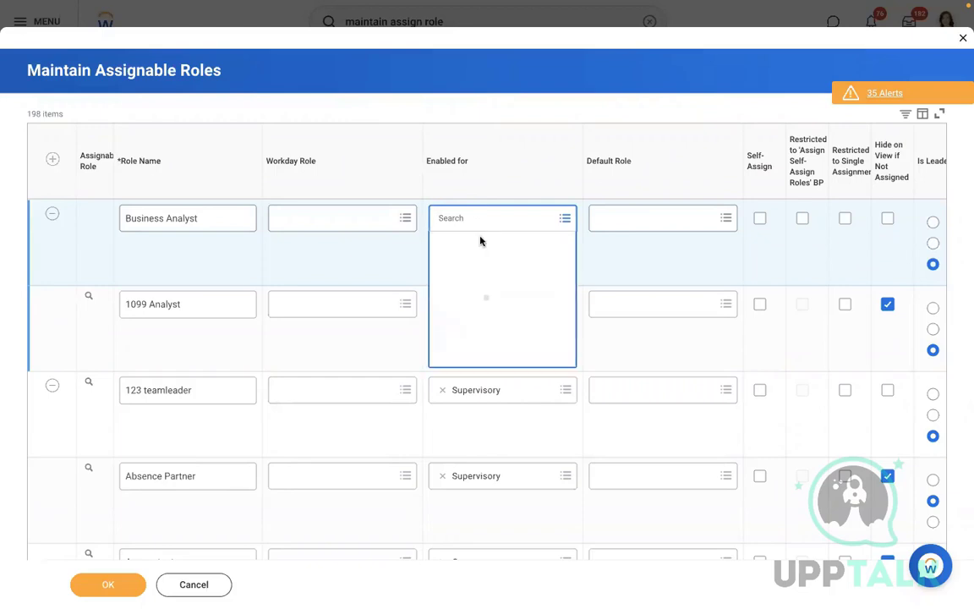
key("Down")
key("Down")
key("Down")
key("Down")
key("Down")
key("Down")
key("Down")
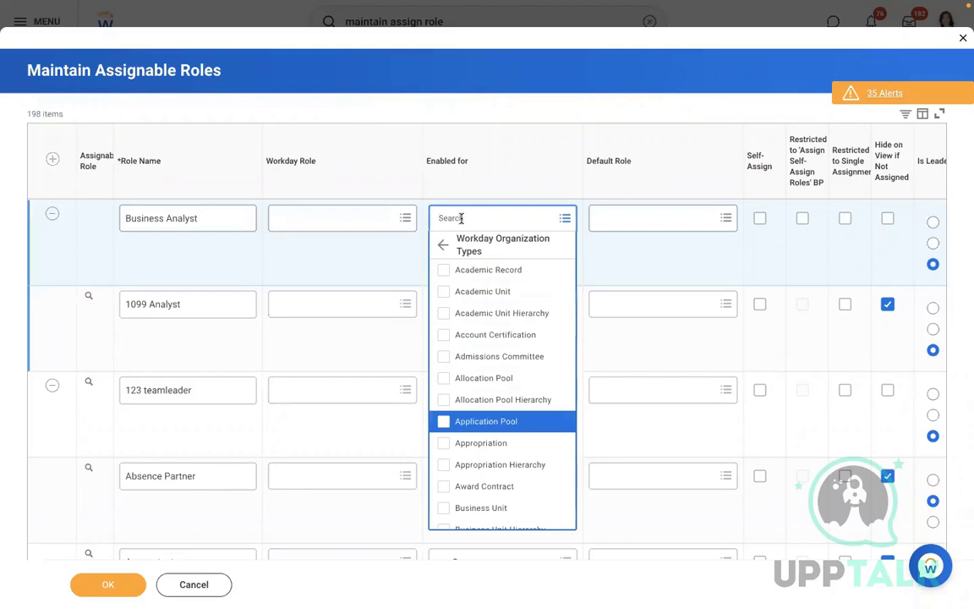
left_click(461, 218)
type("super")
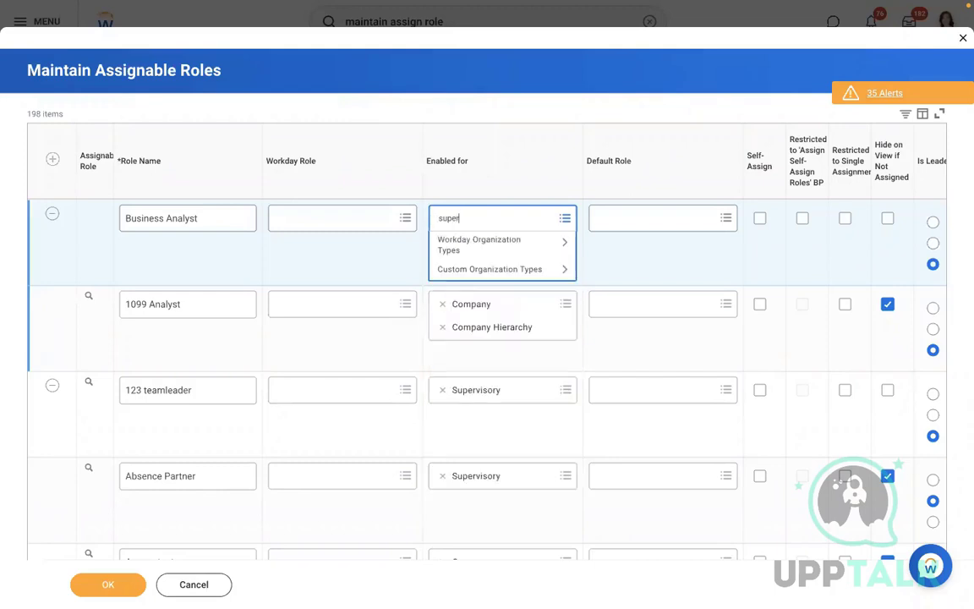
type("v")
key("Return")
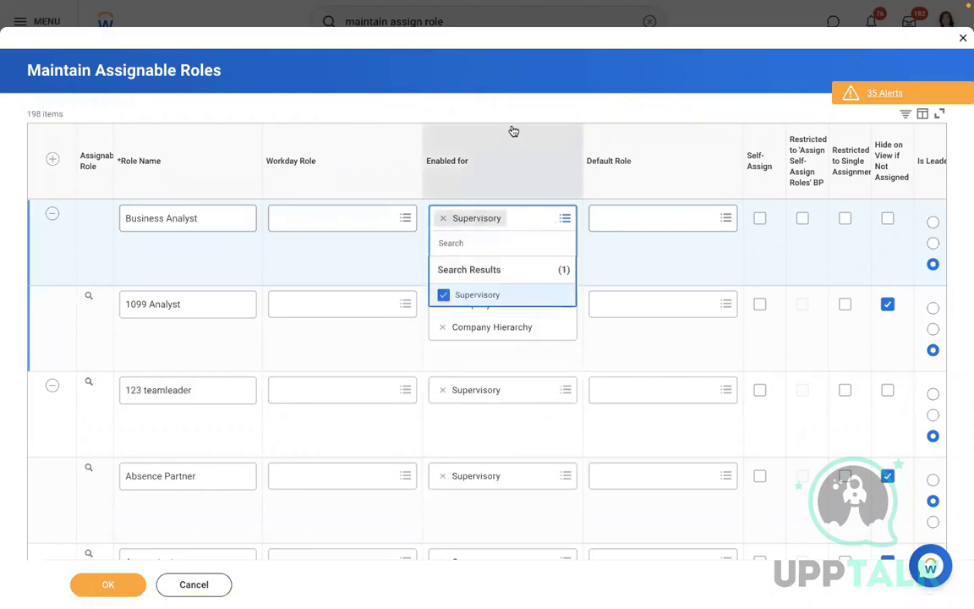
left_click(302, 203)
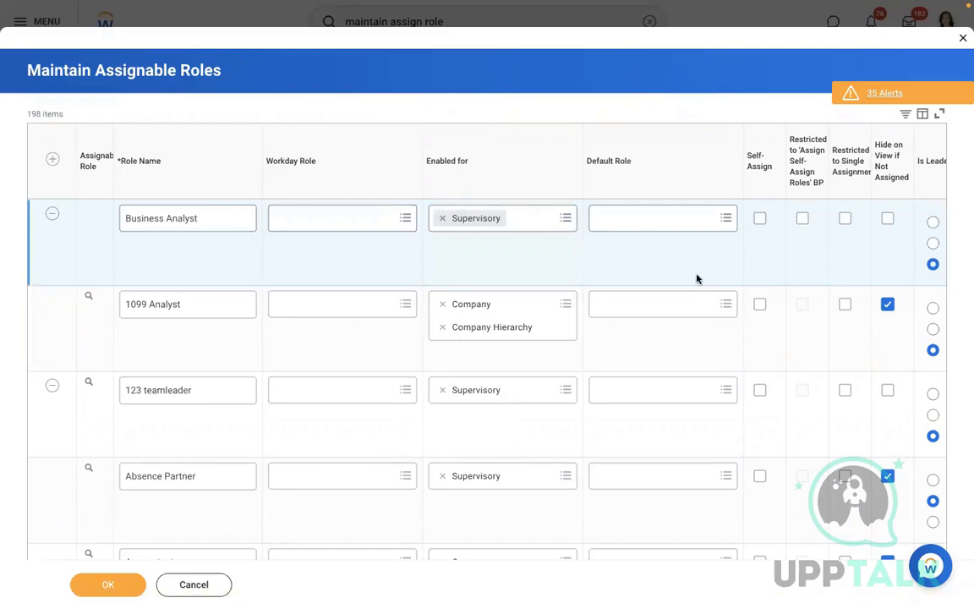
- Try the Self-Assign and Restricted to 'Assign Self-Assign Roles' BP options on the Business Analyst role, clearing both again
left_click(629, 226)
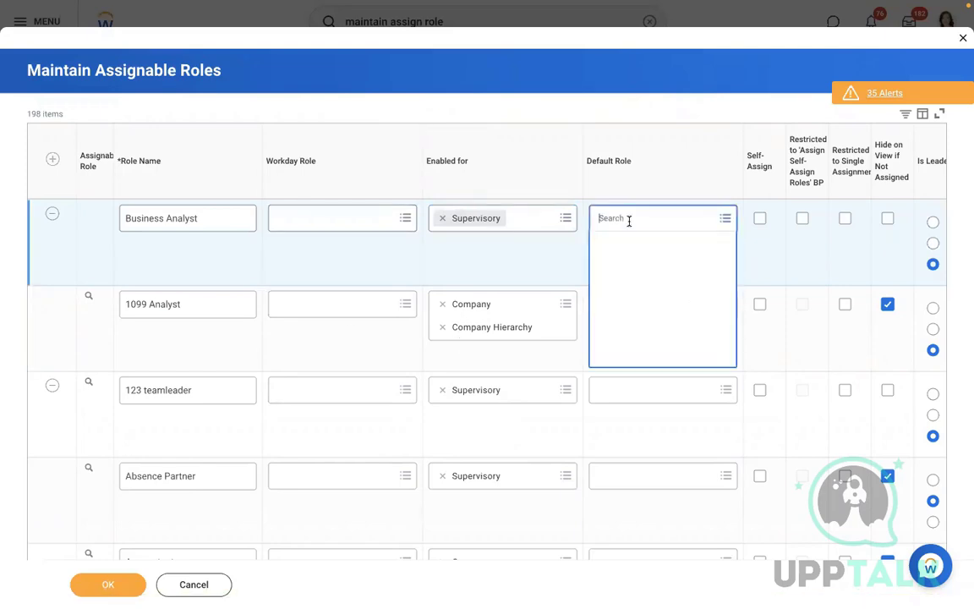
left_click(772, 334)
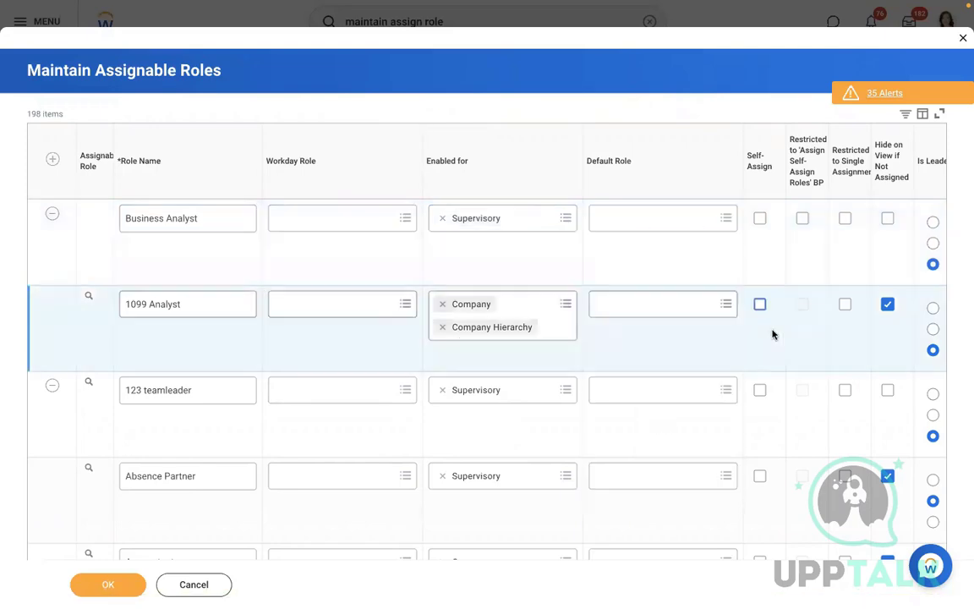
scroll(772, 334, "right", 3)
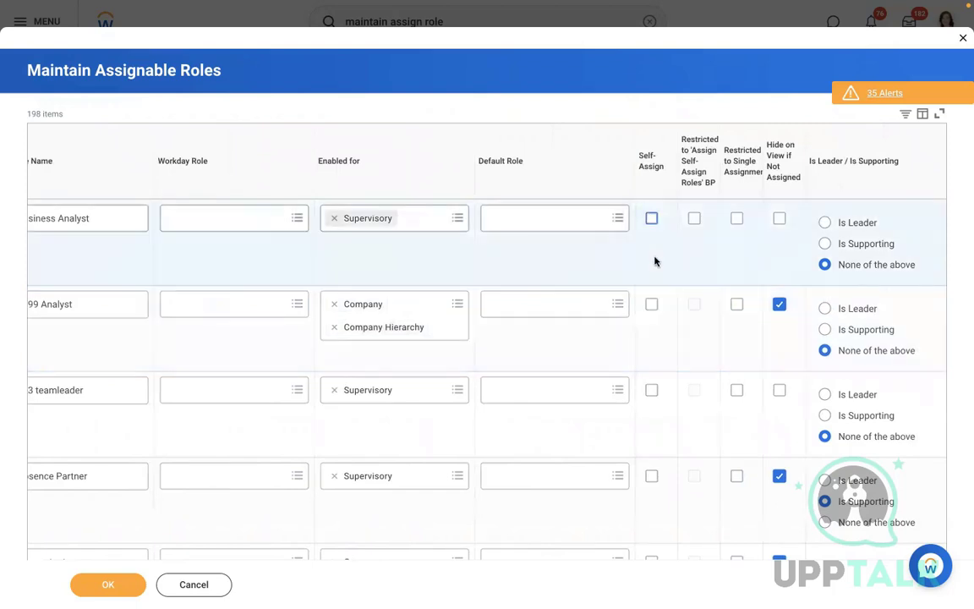
scroll(655, 262, "right", 10)
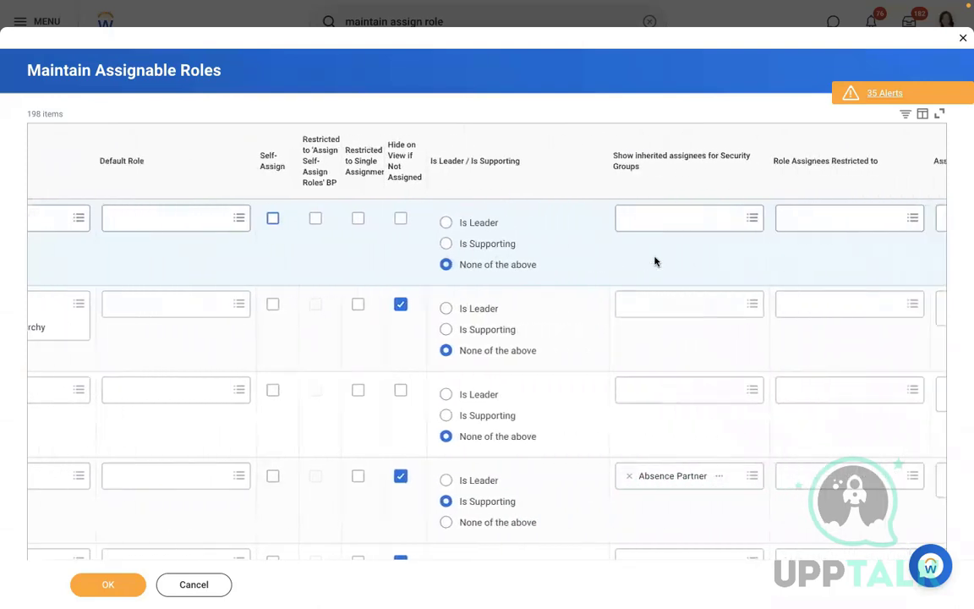
left_click(273, 221)
left_click(273, 220)
left_click(272, 219)
left_click(313, 219)
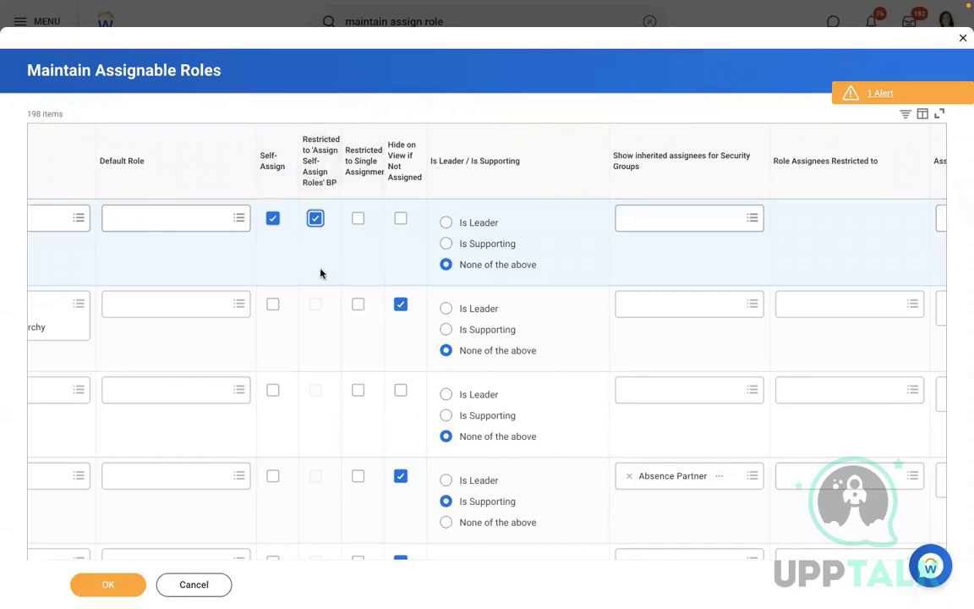
left_click(316, 219)
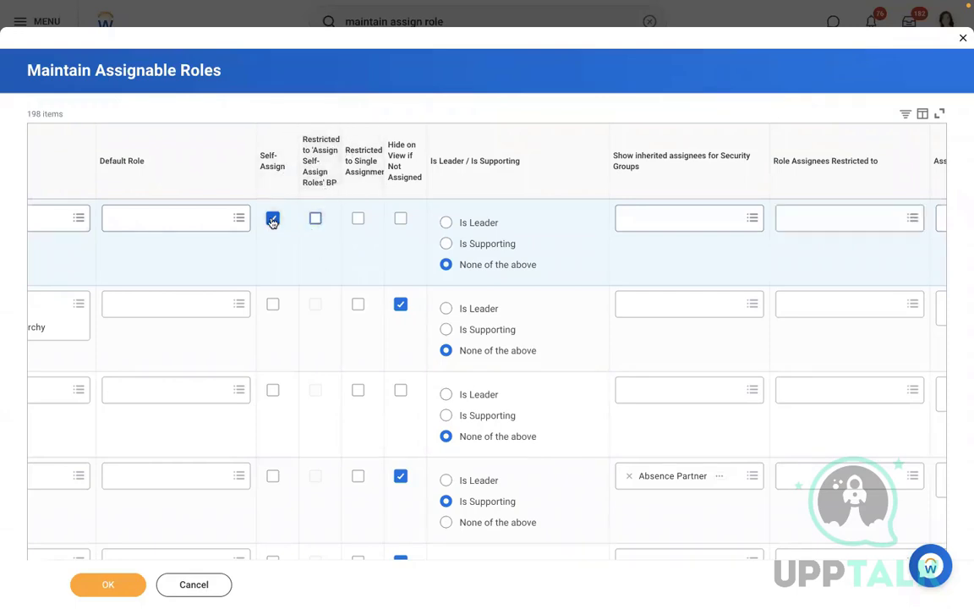
left_click(273, 219)
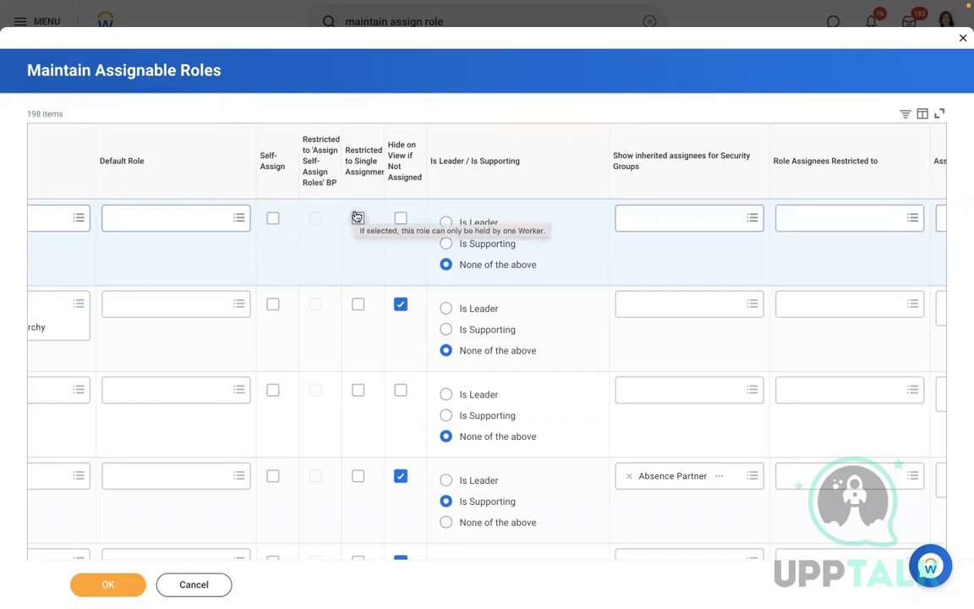
- Try Restricted to Single Assignment and Hide on View if Not Assigned on the Business Analyst role, clearing both again
left_click(357, 217)
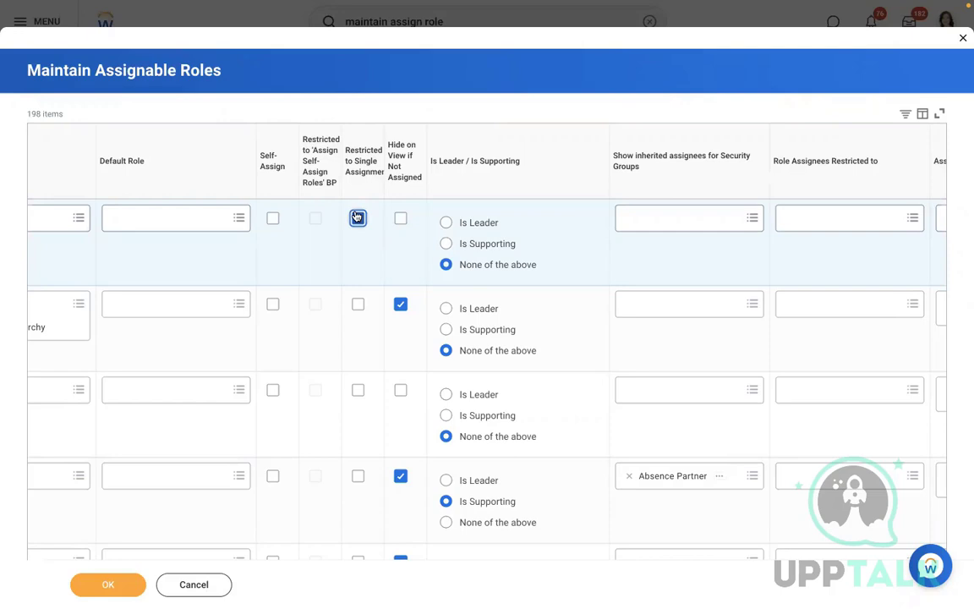
left_click(357, 217)
left_click(401, 219)
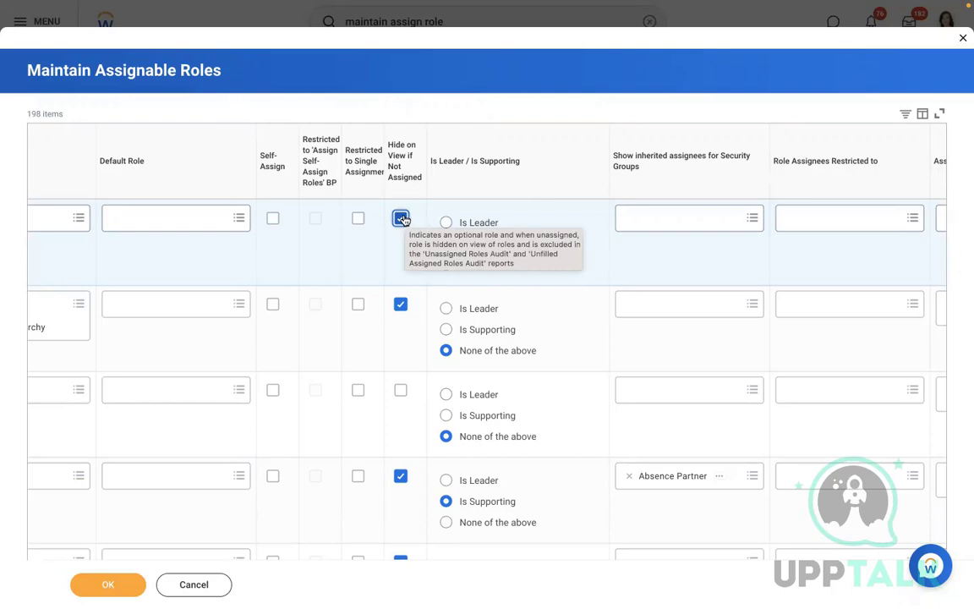
left_click(401, 219)
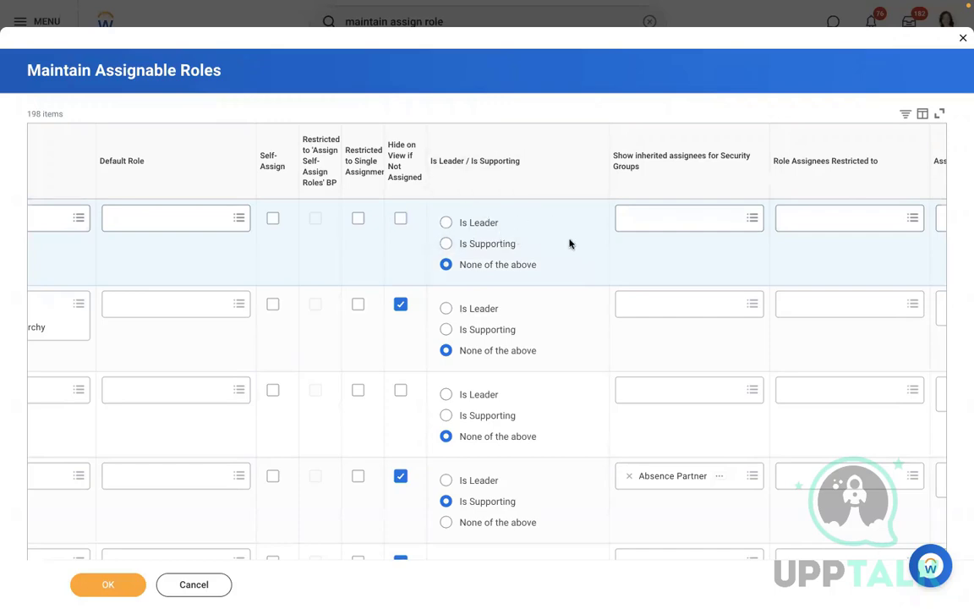
- Search the Business Analyst role's options for Show inherited assignees for Security Groups for "ben", selecting nothing
scroll(569, 243, "right", 5)
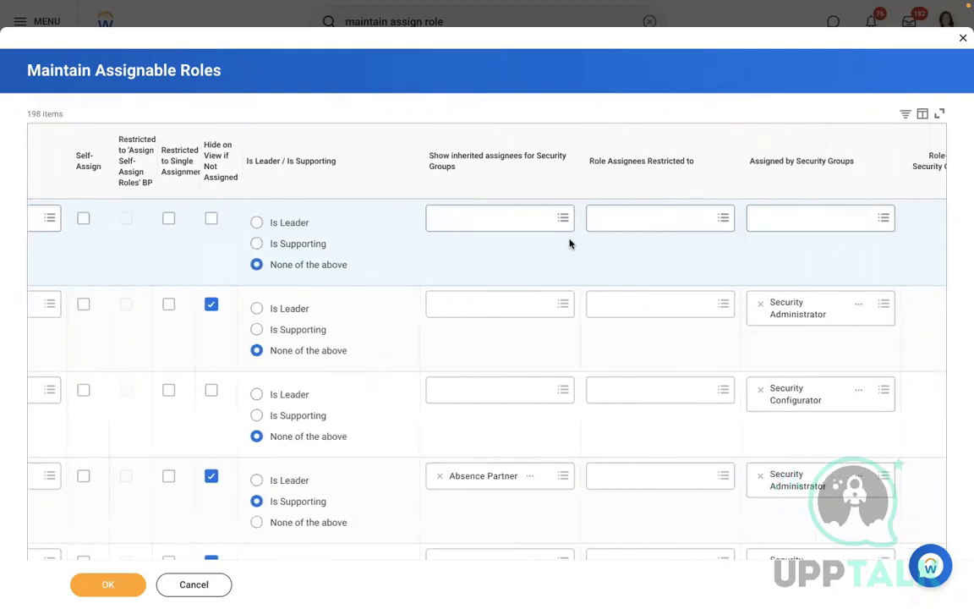
scroll(569, 243, "right", 1)
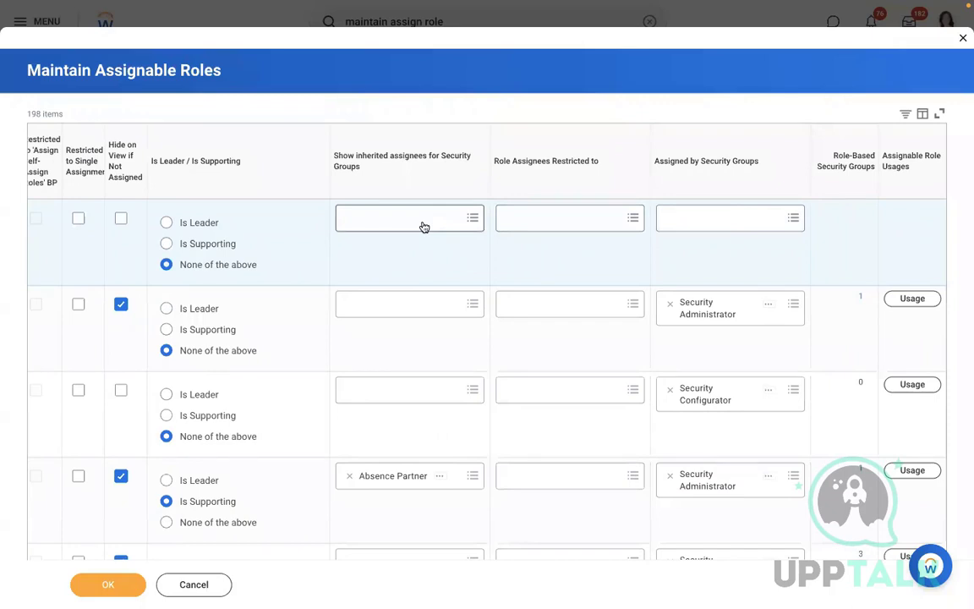
mouse_move(424, 226)
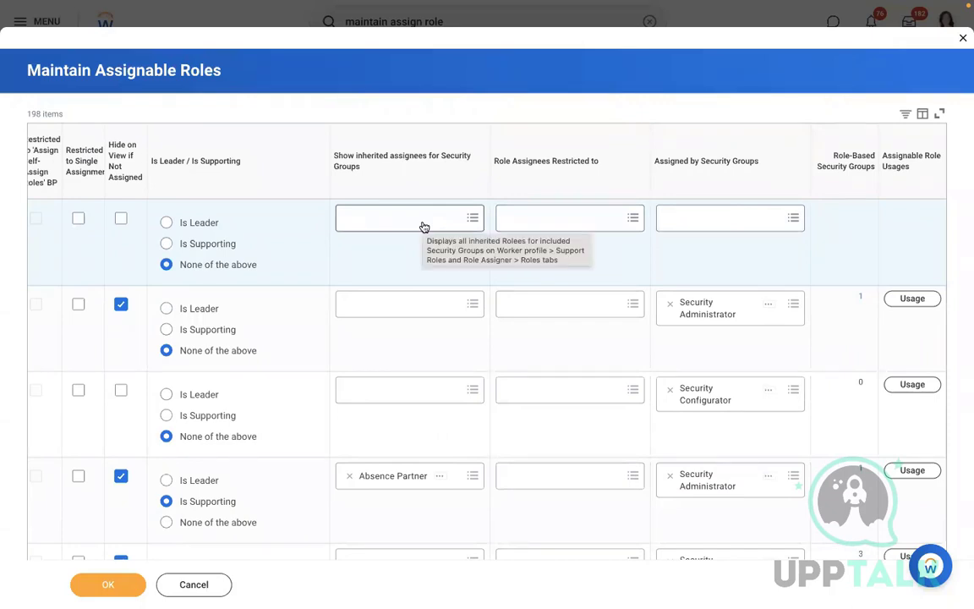
left_click(415, 219)
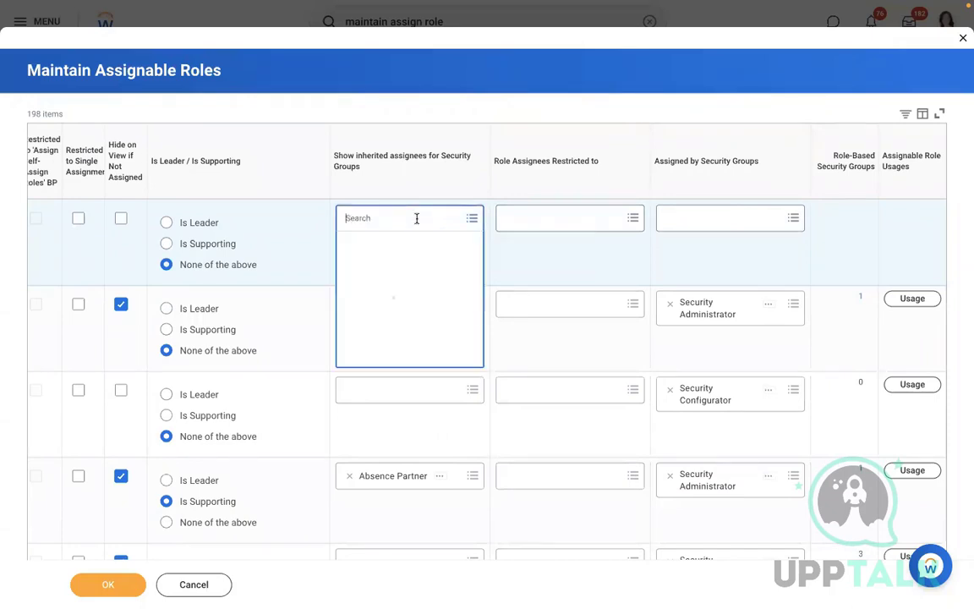
left_click(477, 218)
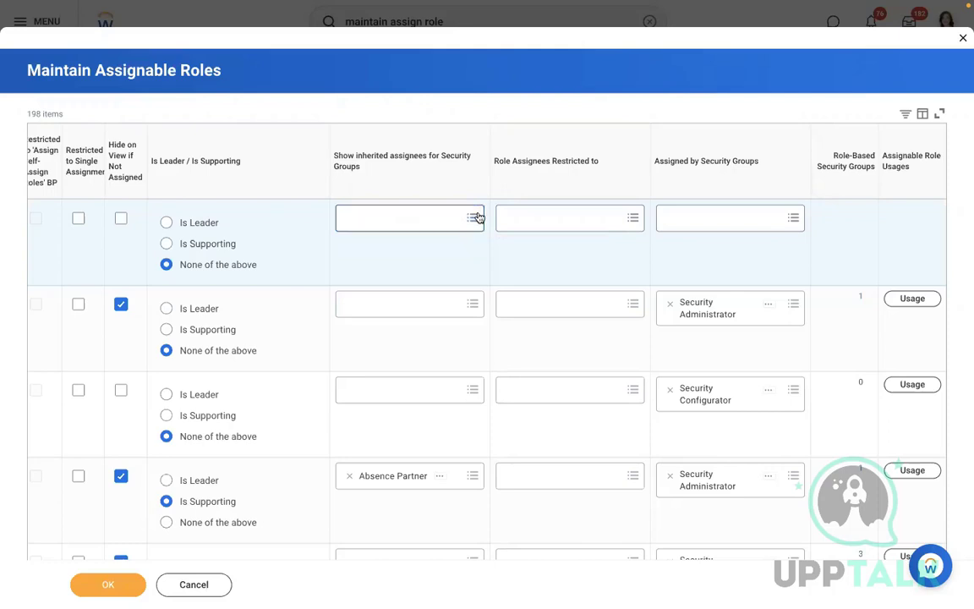
left_click(415, 215)
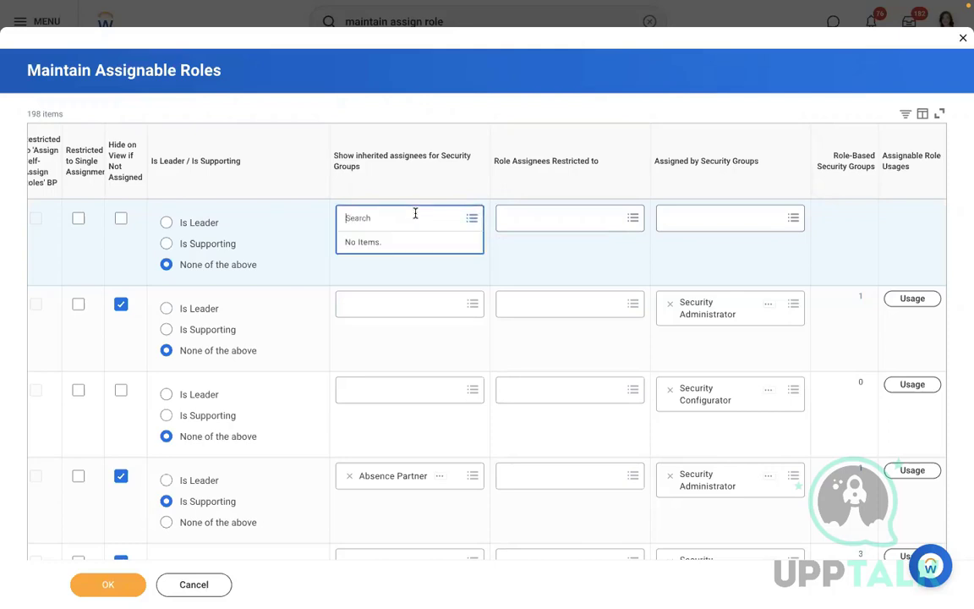
type("ben")
key("Return")
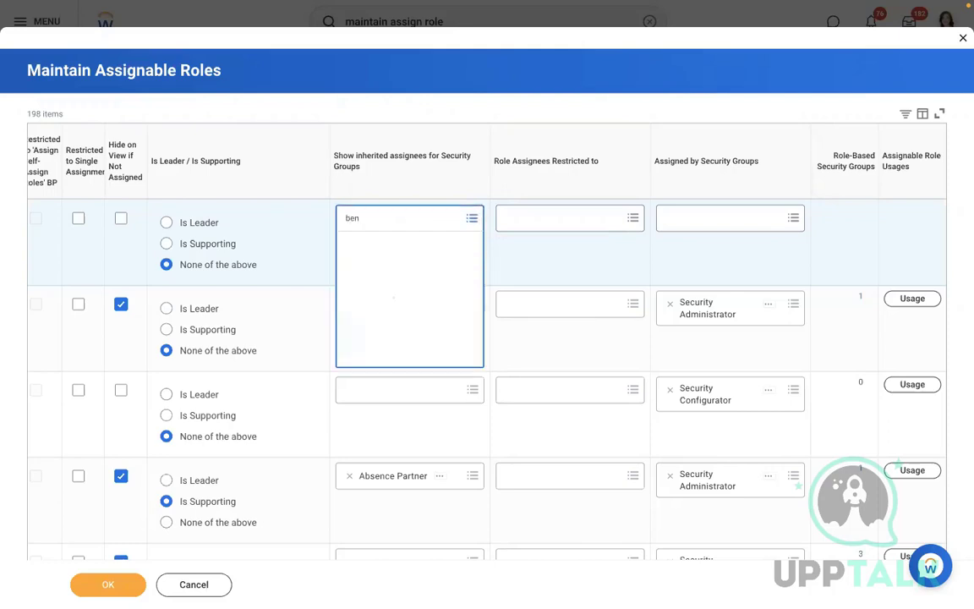
left_click(427, 108)
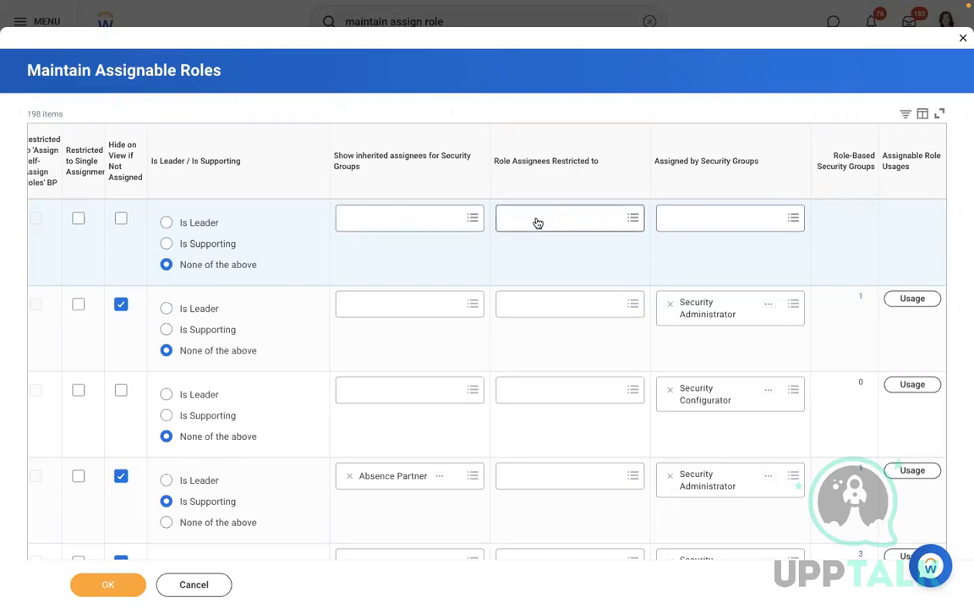
- Set only Security Administrator as the Business Analyst role's Assigned by Security Groups value and save the assignable roles
mouse_move(537, 222)
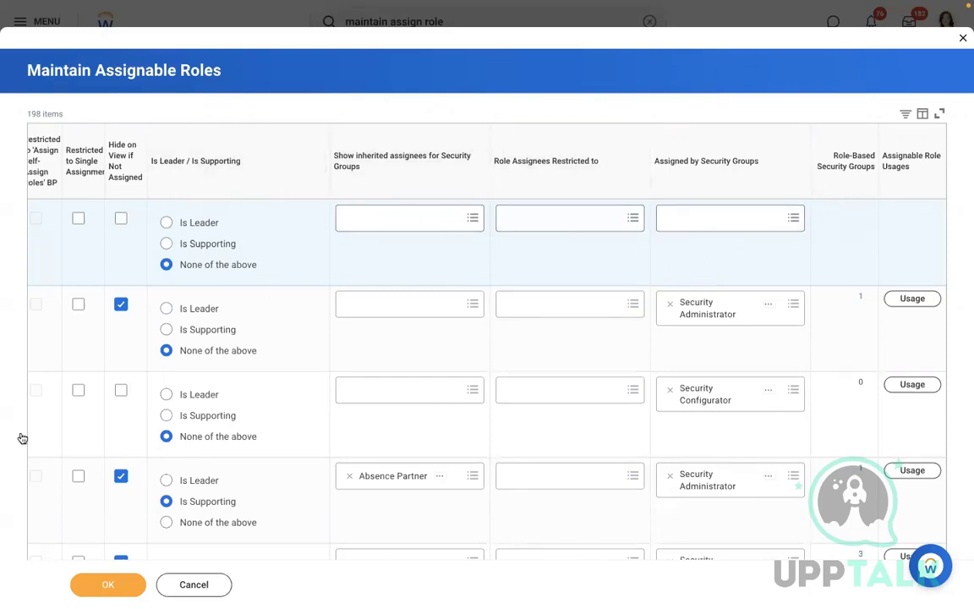
left_click(697, 218)
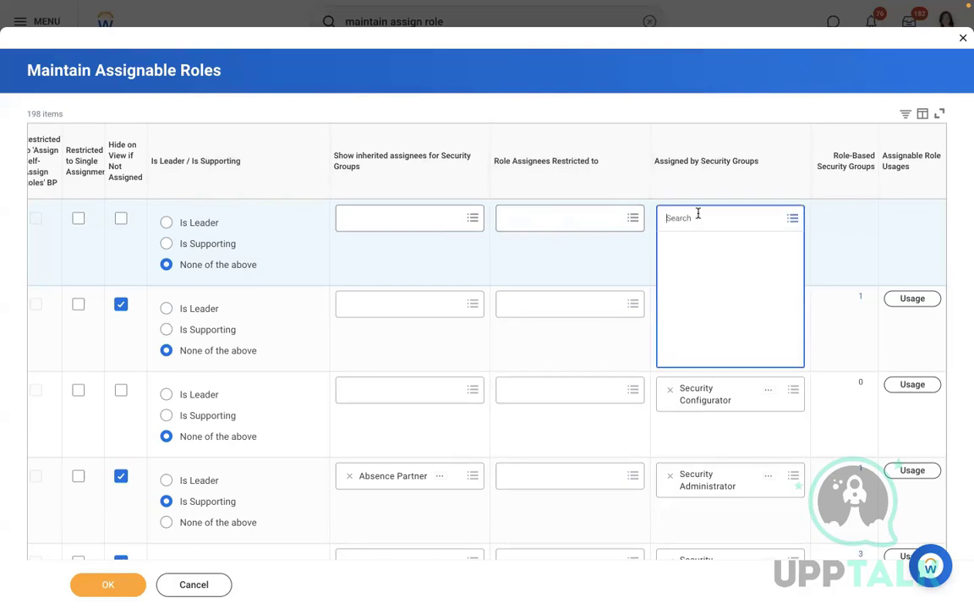
type("sec admi")
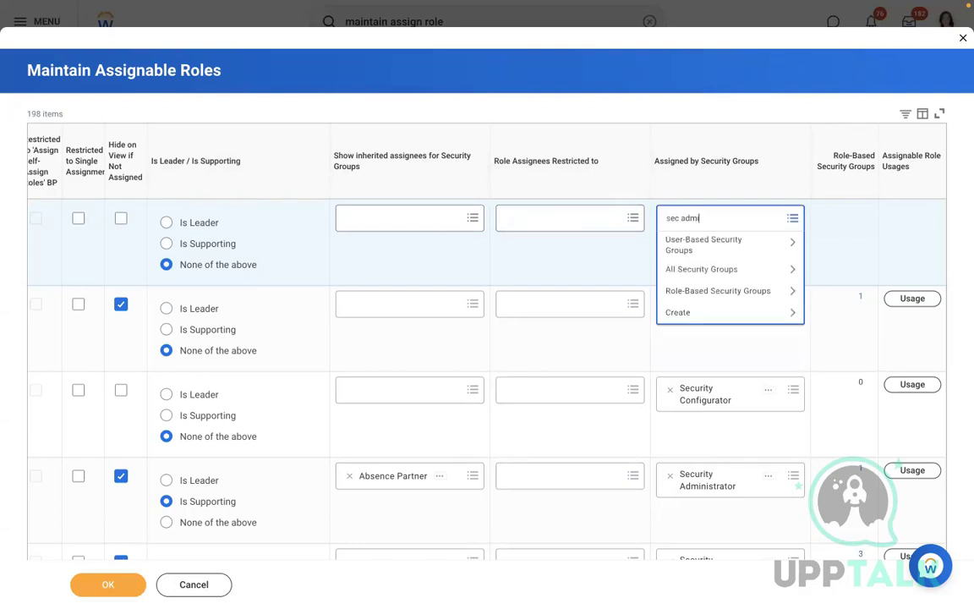
type("n")
key("Return")
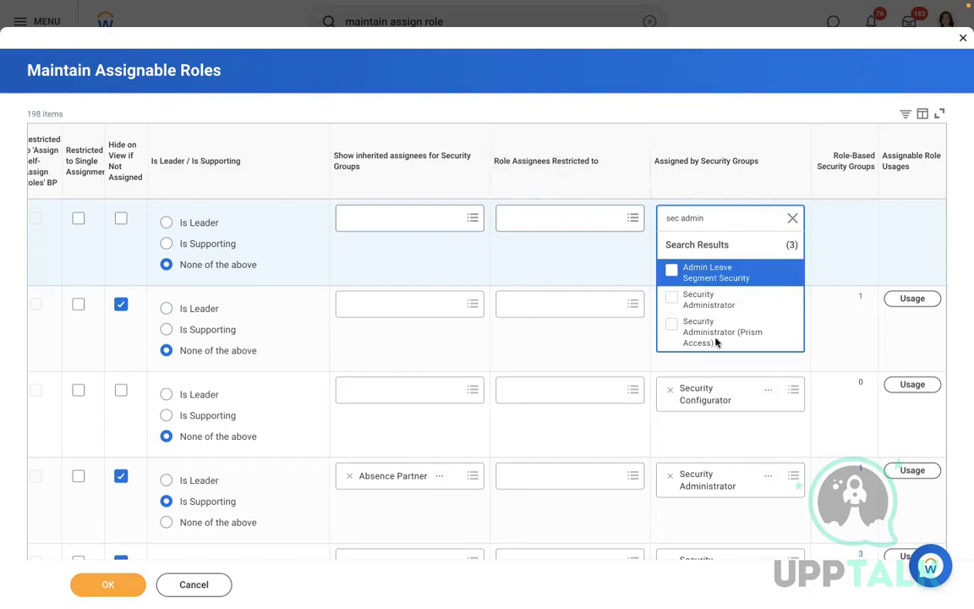
left_click(701, 301)
left_click(855, 245)
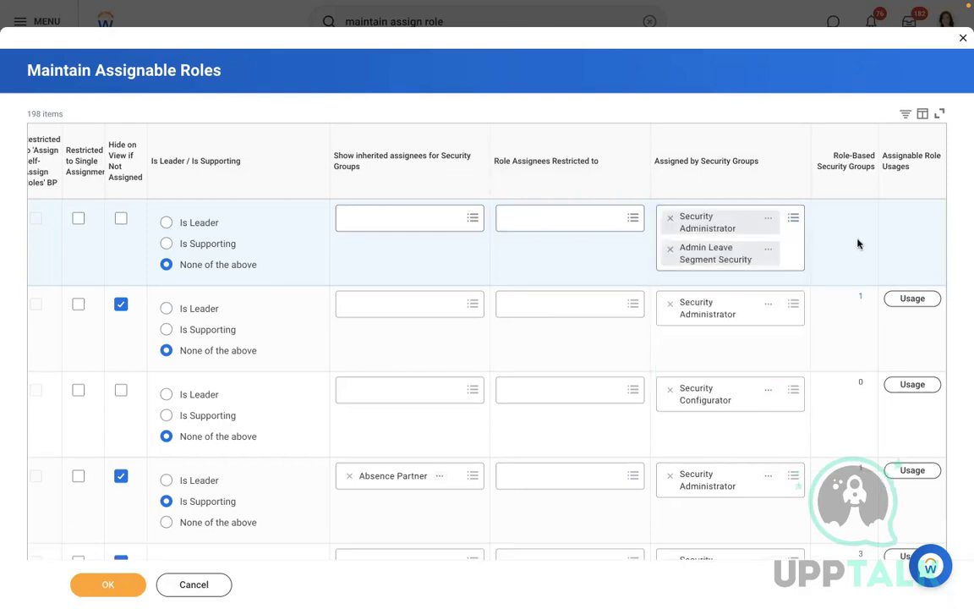
left_click(671, 249)
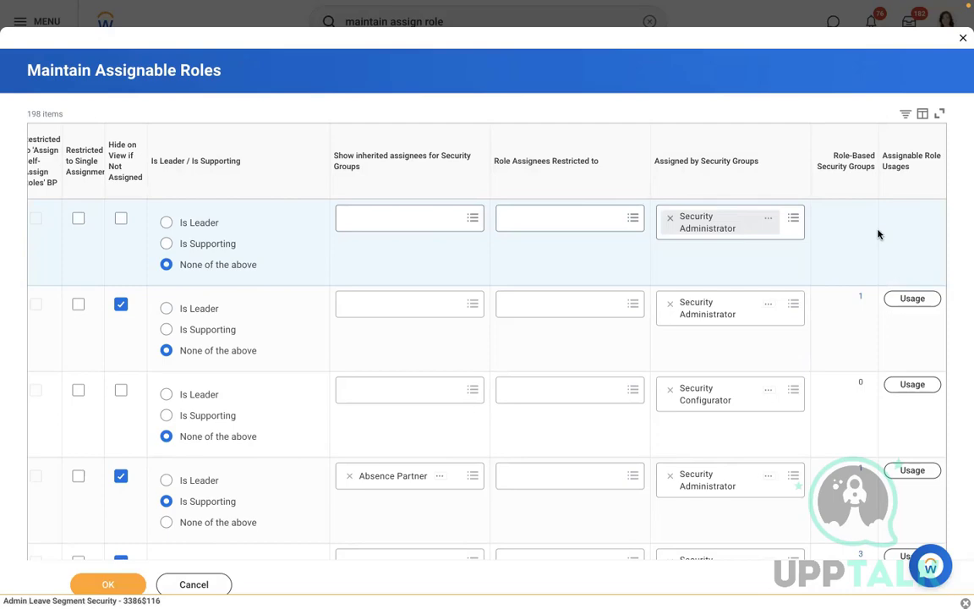
scroll(878, 235, "left", 10)
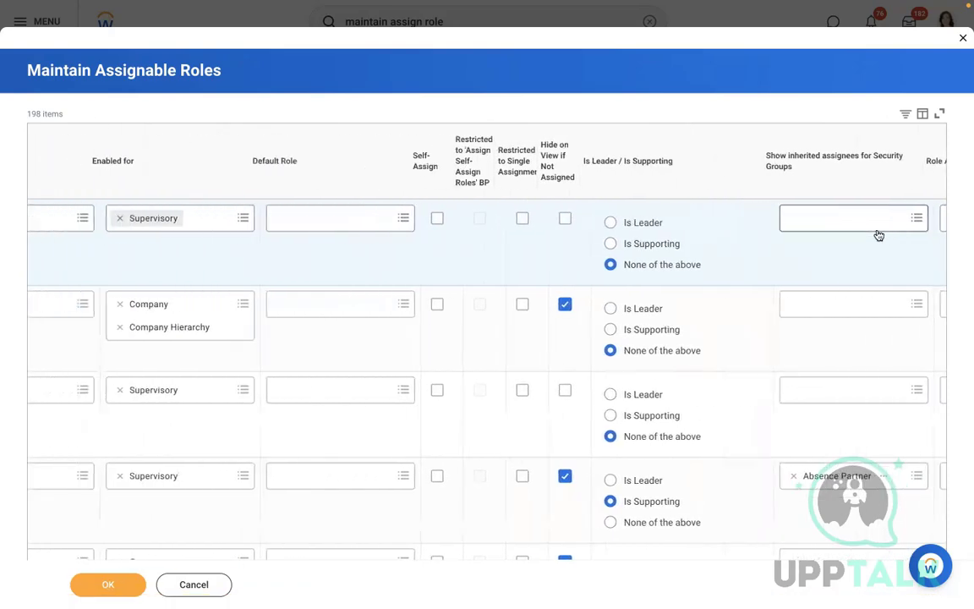
scroll(879, 235, "left", 6)
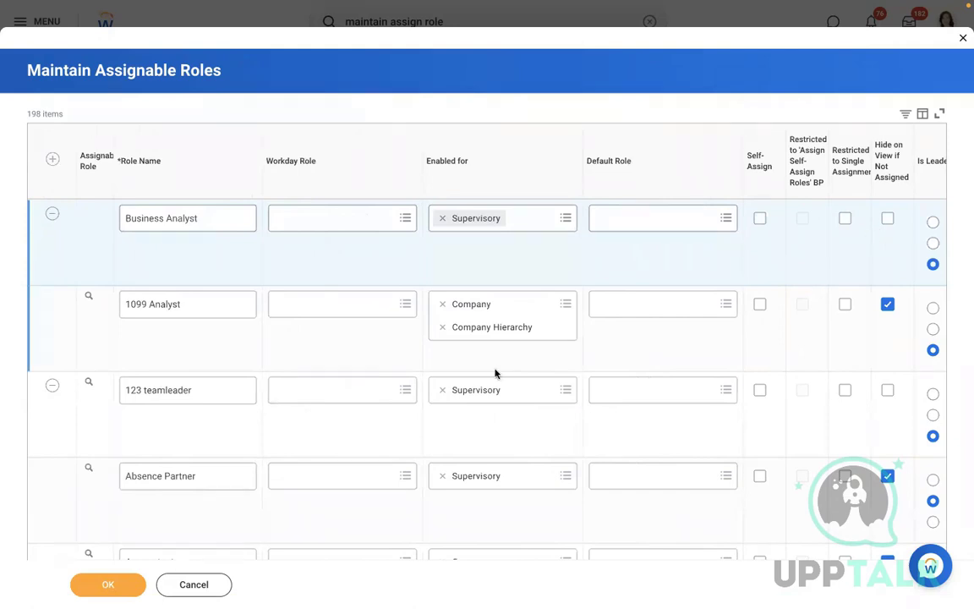
left_click(109, 587)
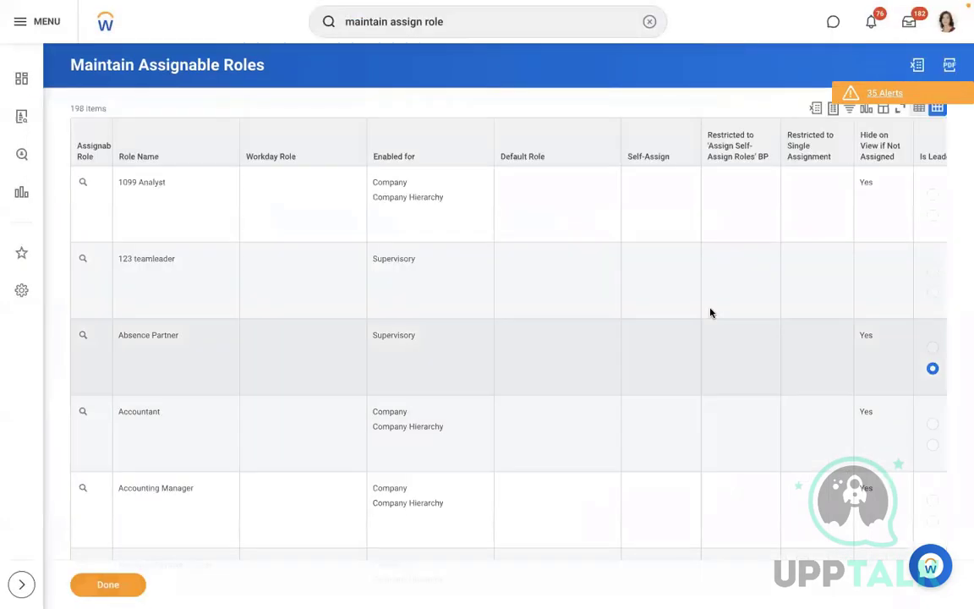
- Open the alerts for the assignable roles, read the first entries, and close them
left_click(862, 98)
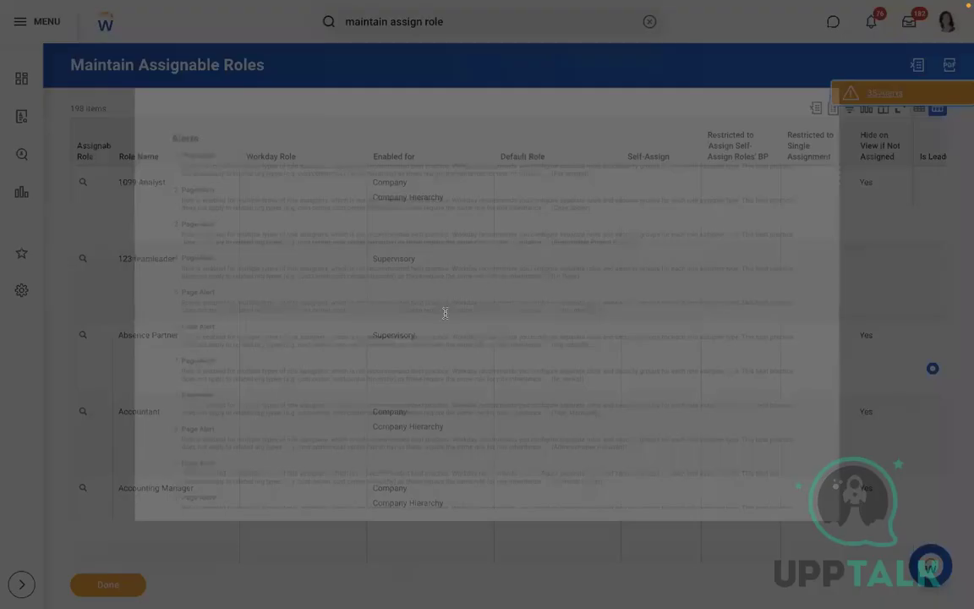
left_click_drag(98, 119, 257, 279)
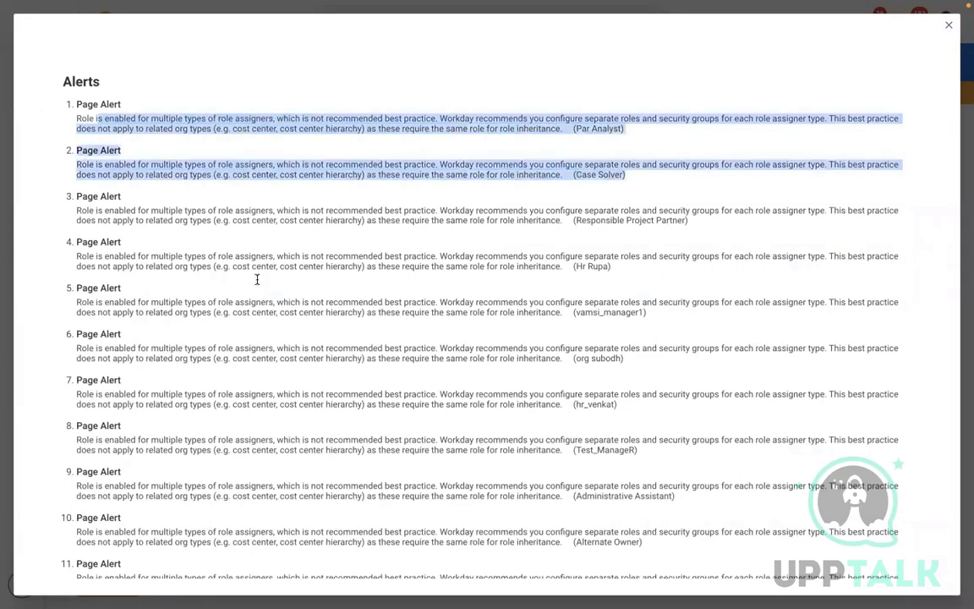
left_click(951, 33)
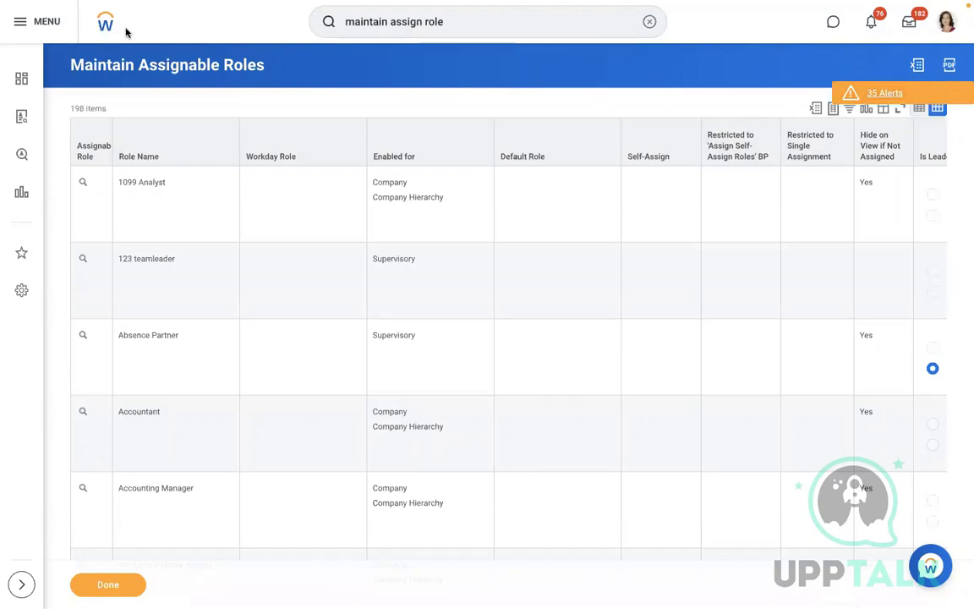
- Switch to the Word notes, highlight the "Security group" item in the numbered list, and return to Workday
key("ctrl+Left")
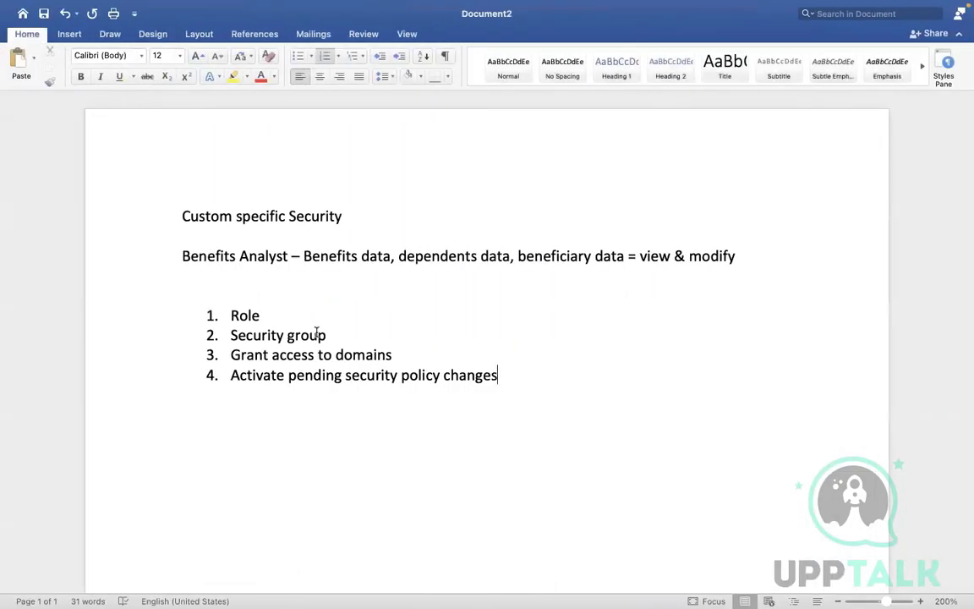
left_click(319, 336)
triple_click(244, 338)
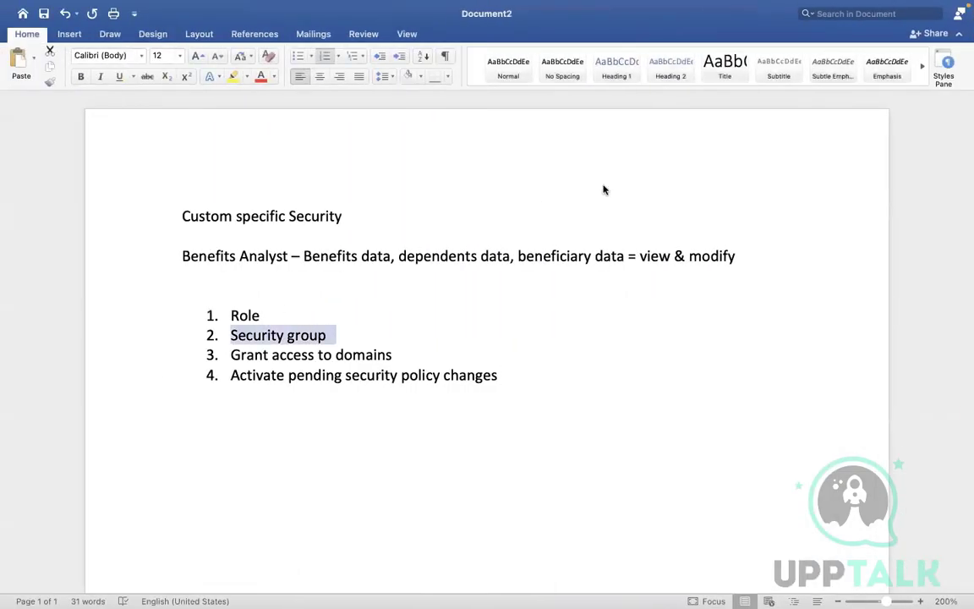
key("ctrl+Right")
- Open the Create Security Group task and choose Role-Based Security Group (Unconstrained) as the tenanted security group type
left_click(648, 22)
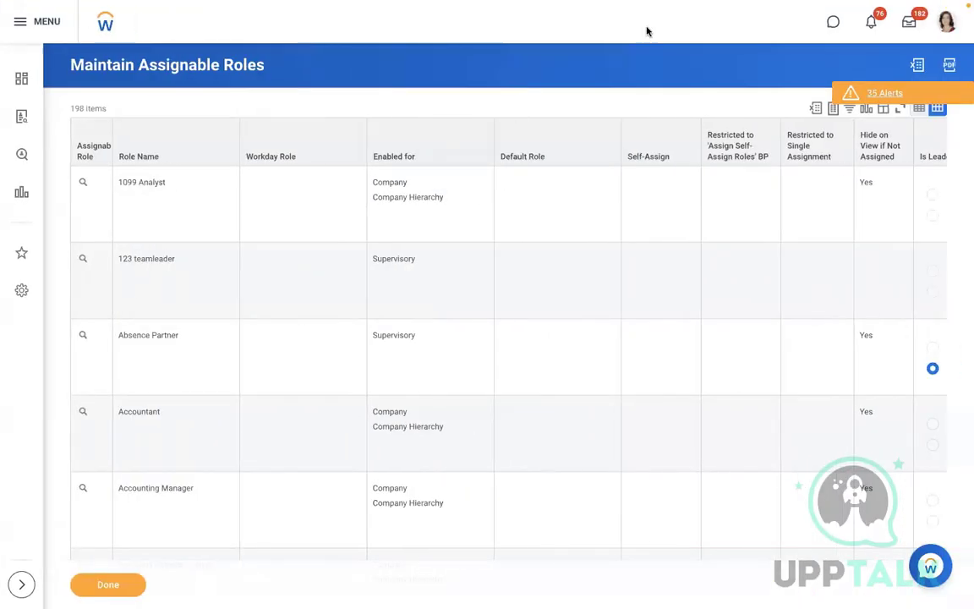
type("create sec group")
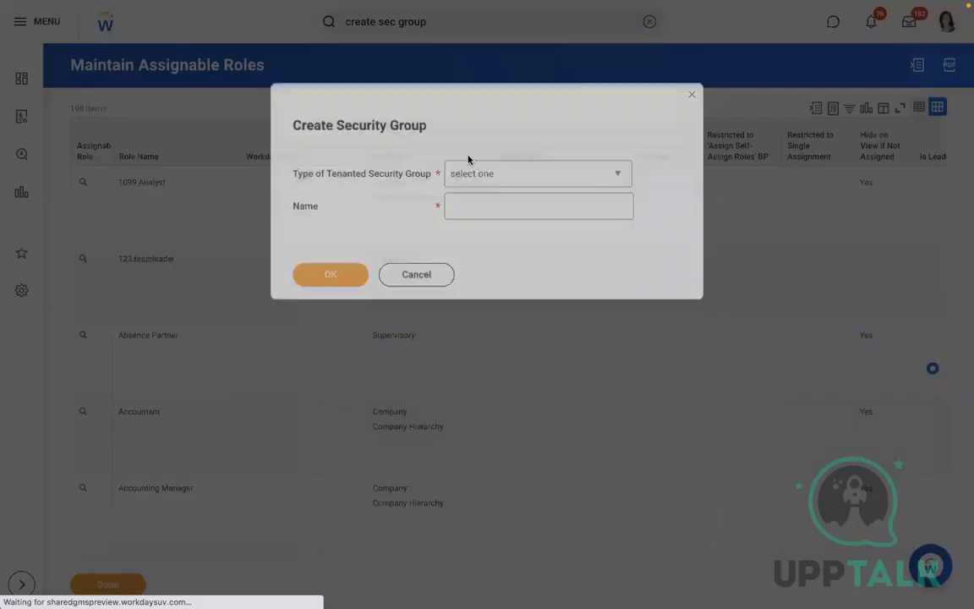
left_click(457, 166)
key("u")
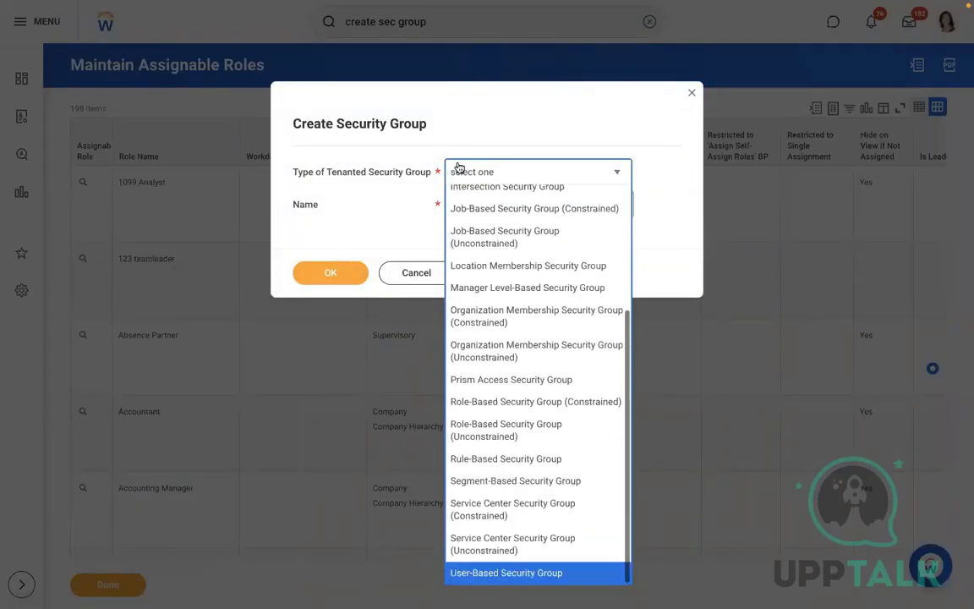
key("Up")
key("Up")
key("Up")
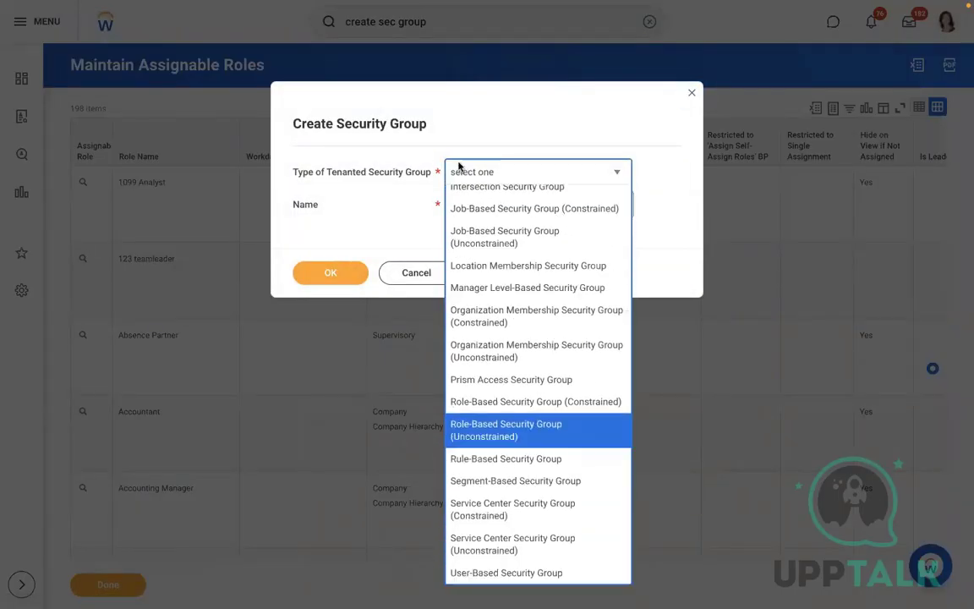
key("Return")
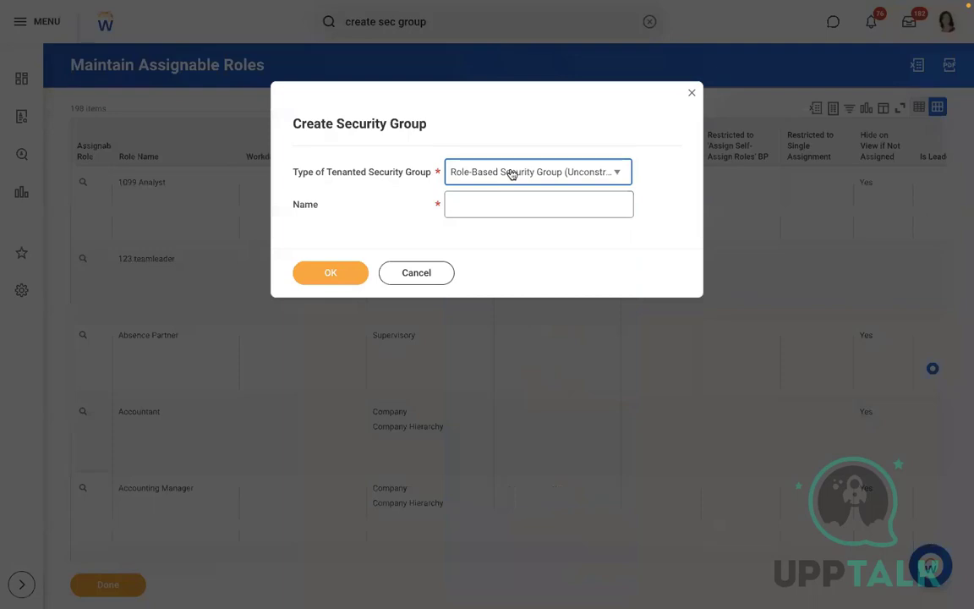
left_click(510, 173)
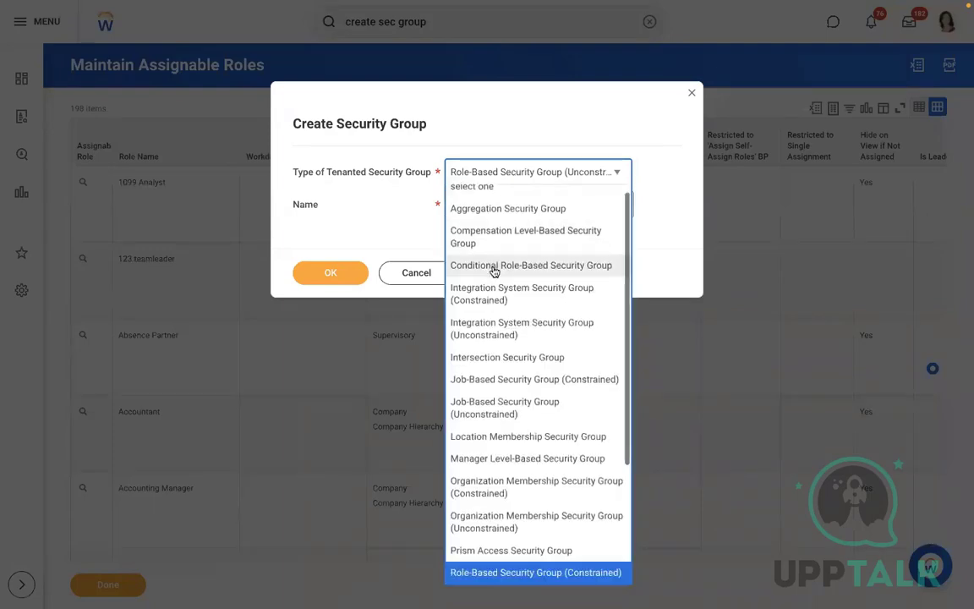
key("Up")
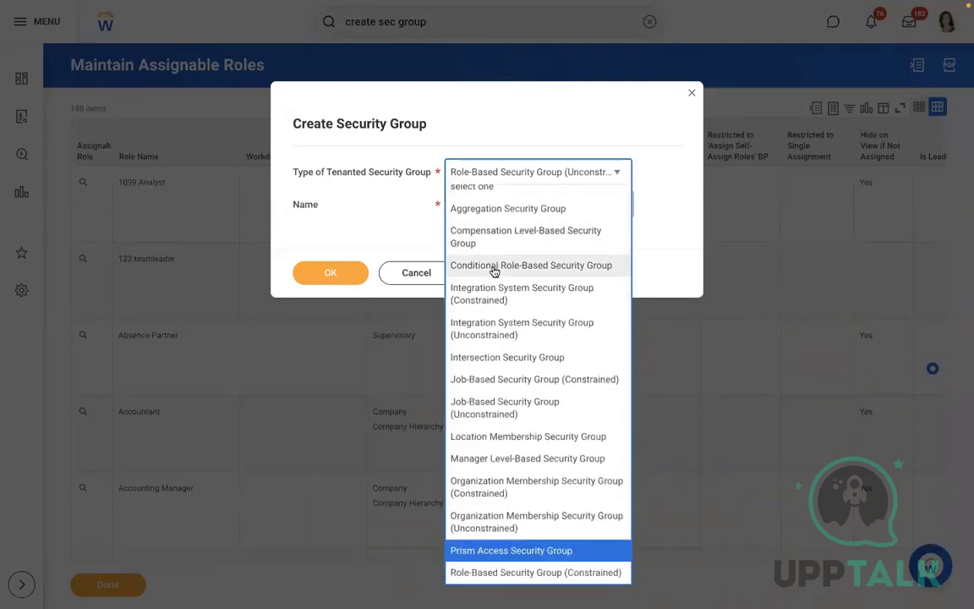
key("Down")
key("Down")
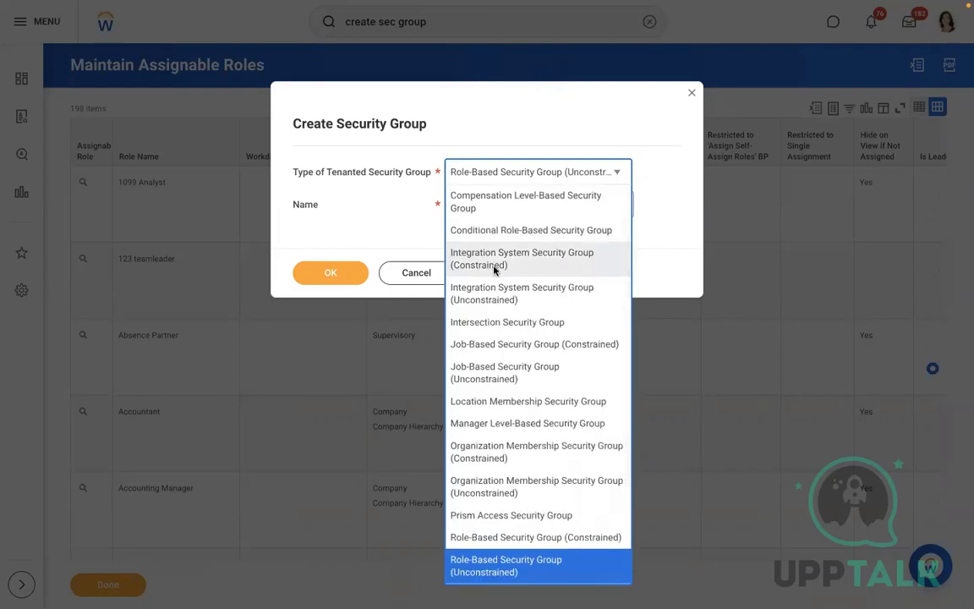
key("Return")
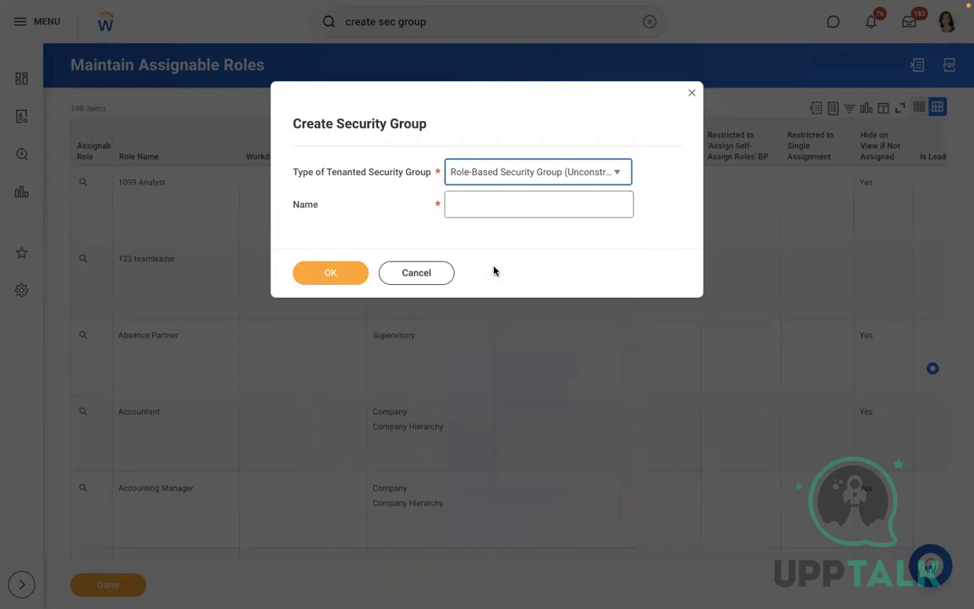
- Name the new security group "Benefits Analyst" and continue to its details
left_click(462, 207)
type("Be")
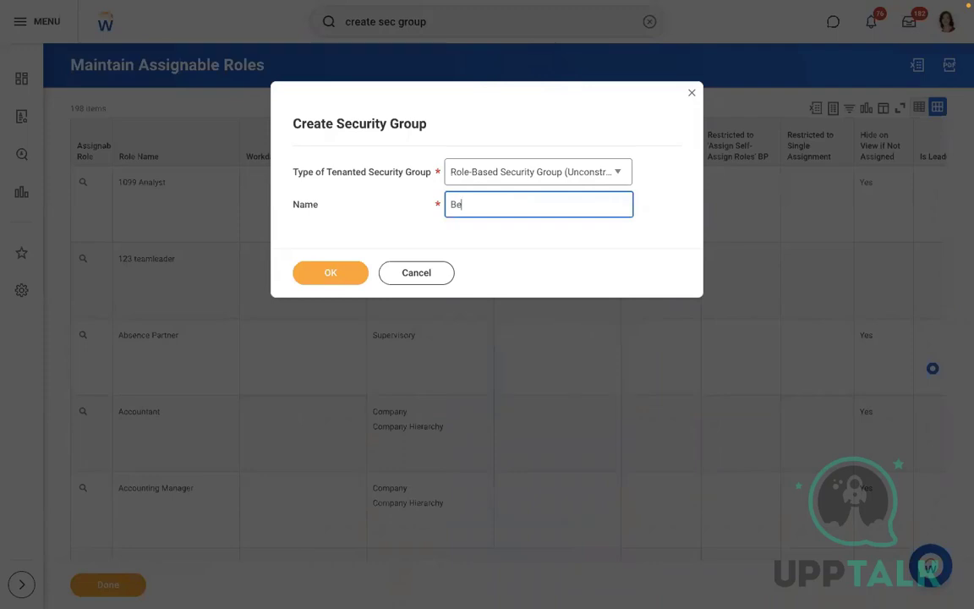
type("nefits Analyst")
left_click(330, 279)
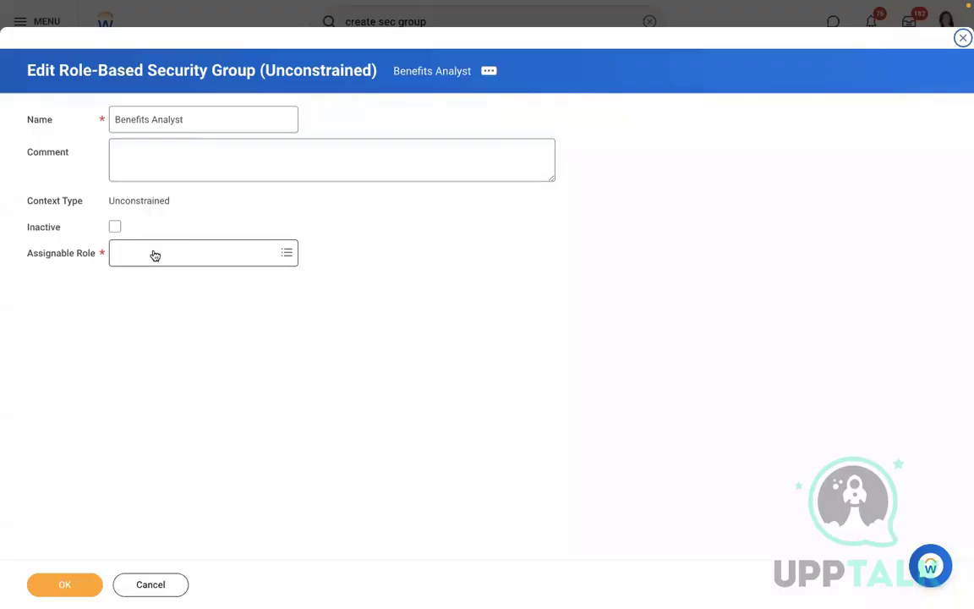
- Try Benefits Partner as the assignable role of the Benefits Analyst security group, clearing it again
left_click(153, 252)
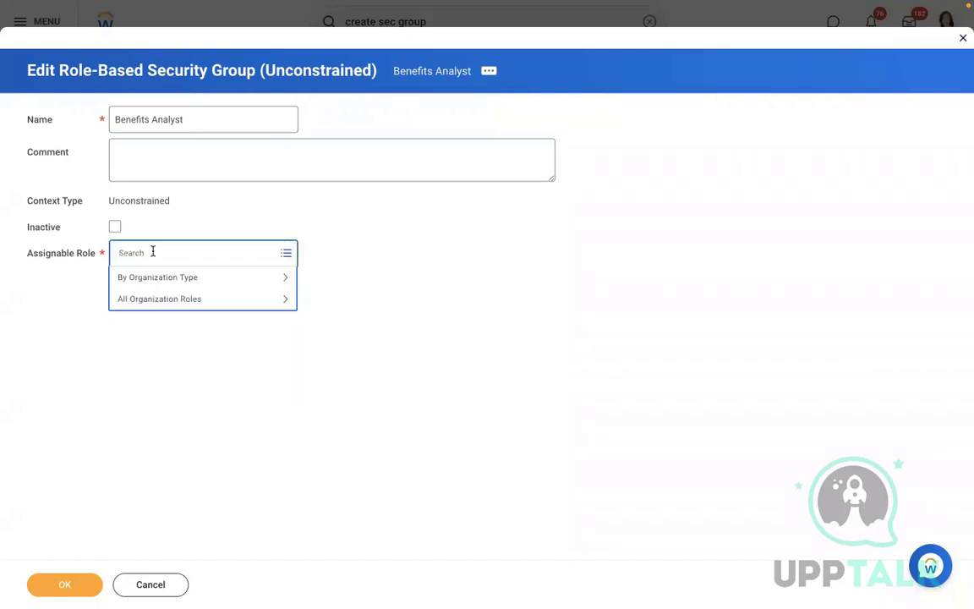
type("ben")
key("Return")
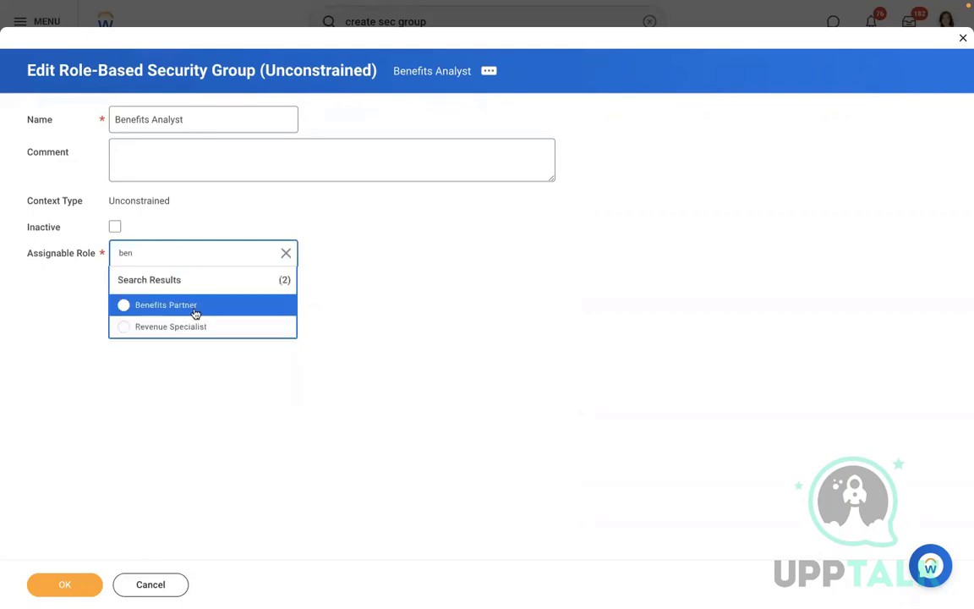
key("Down")
key("Return")
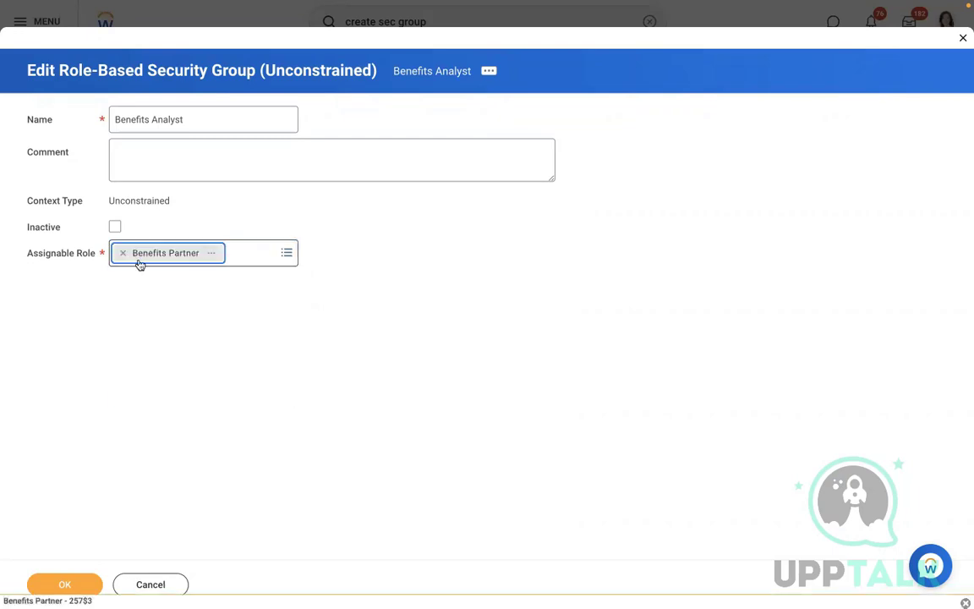
left_click(118, 255)
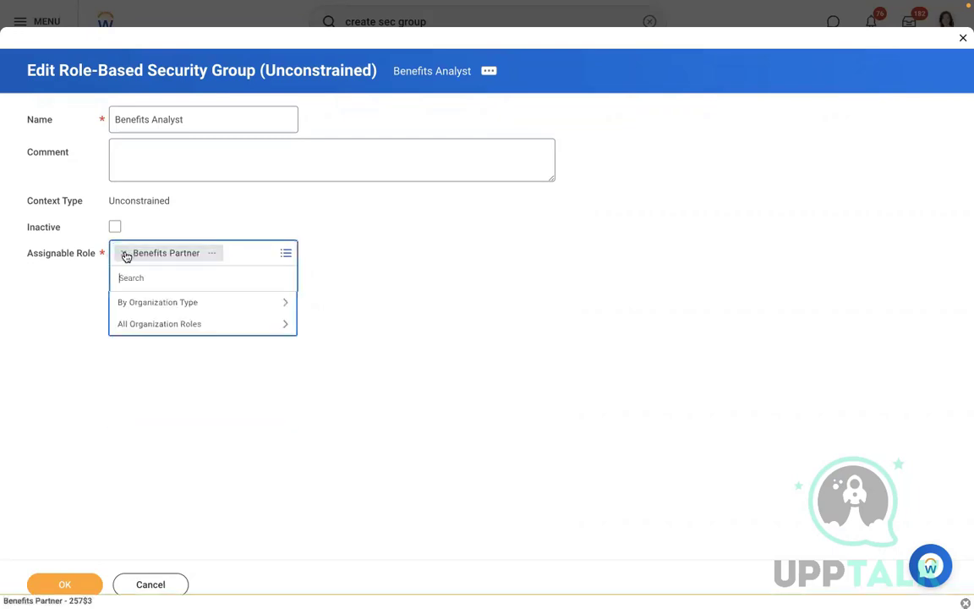
left_click(125, 254)
- Search the assignable roles for "analyst", look through the matches, and cancel editing the Benefits Analyst security group
type("ana")
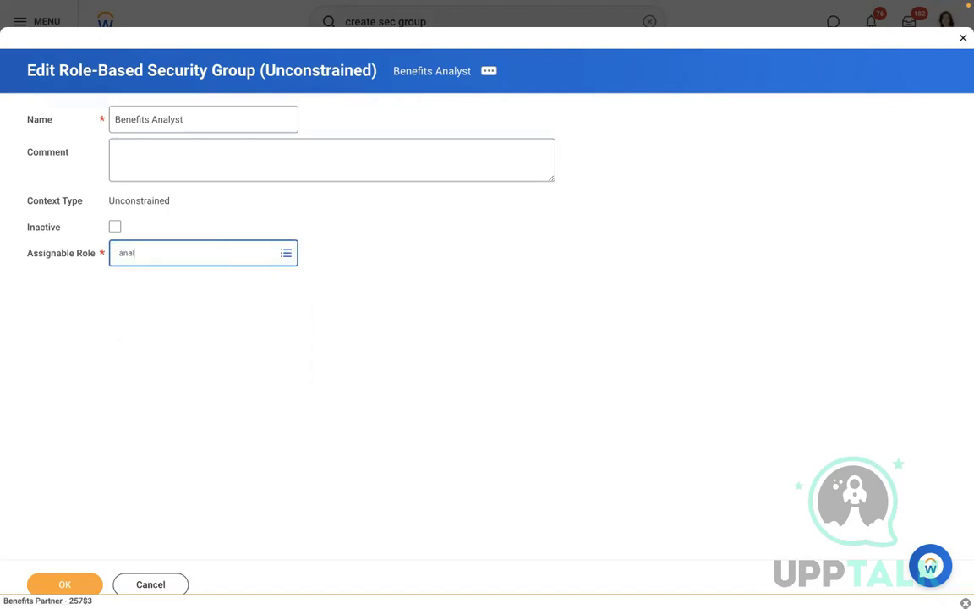
type("lyst")
key("Return")
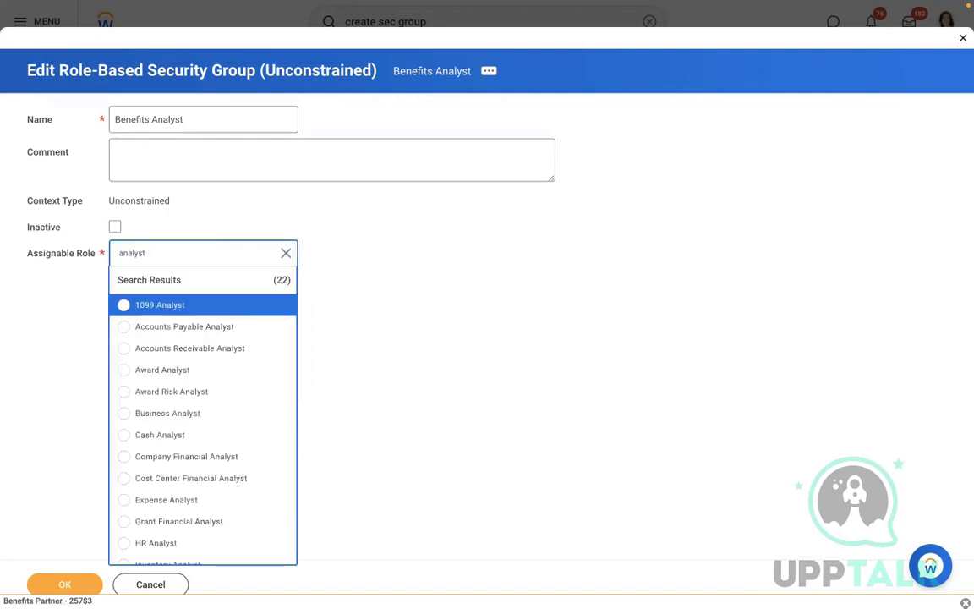
key("Down")
key("Down")
key("Down")
key("Down")
key("Down")
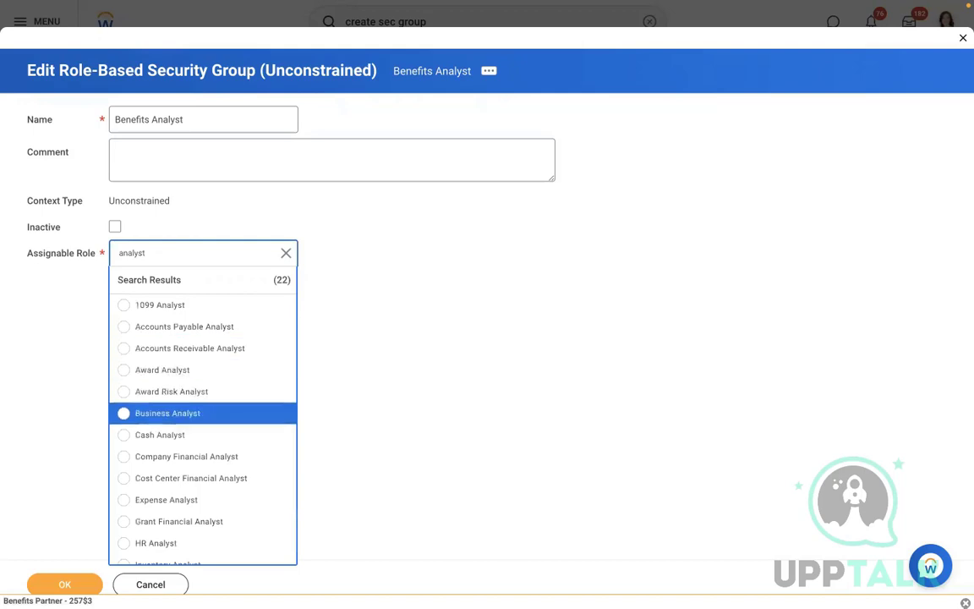
key("Up")
key("Up")
key("Down")
key("Down")
left_click(157, 582)
left_click(433, 334)
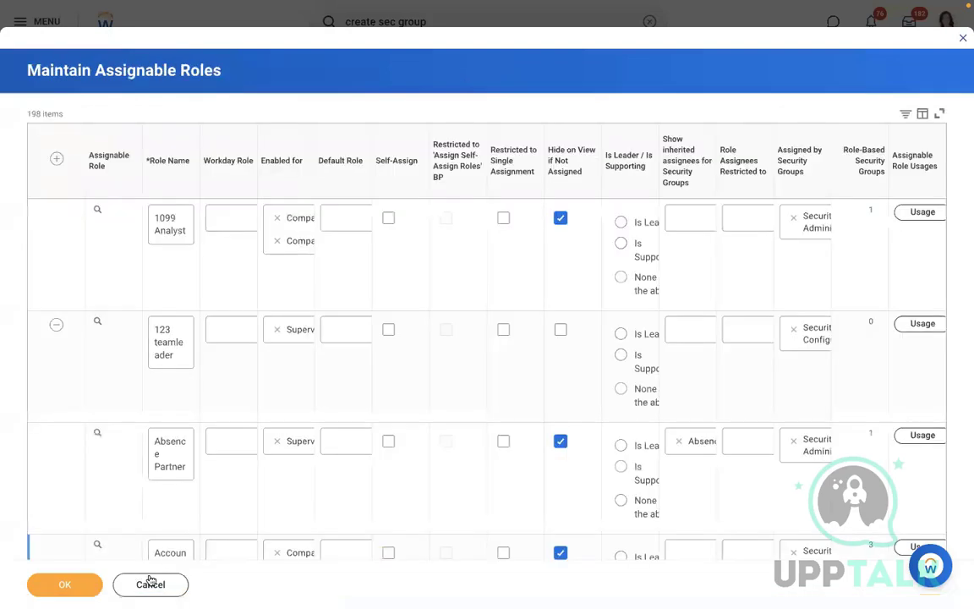
- Submit the assignable roles table and filter the resulting role names to those containing "benefit"
left_click(66, 583)
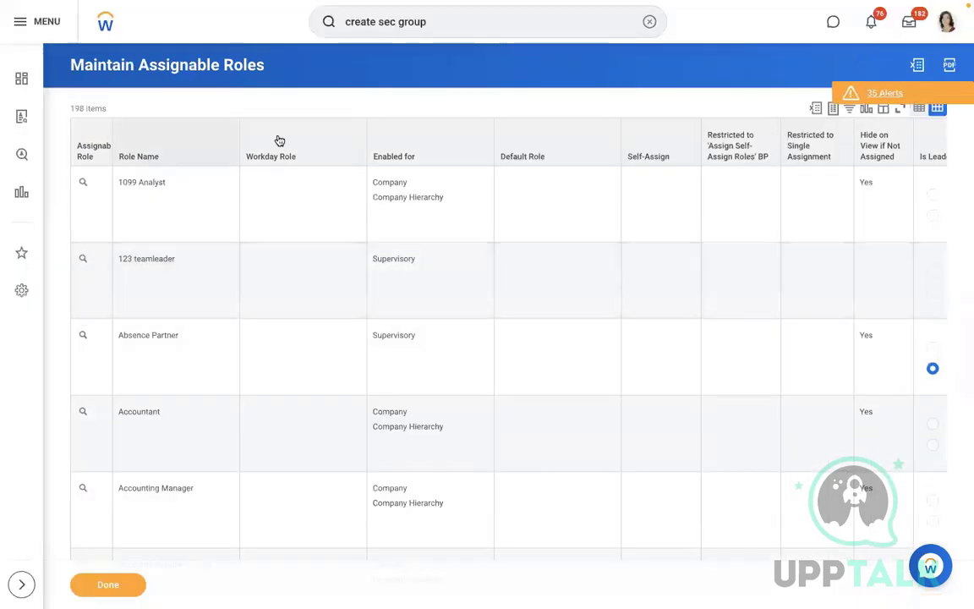
left_click(142, 154)
left_click(174, 323)
type("be")
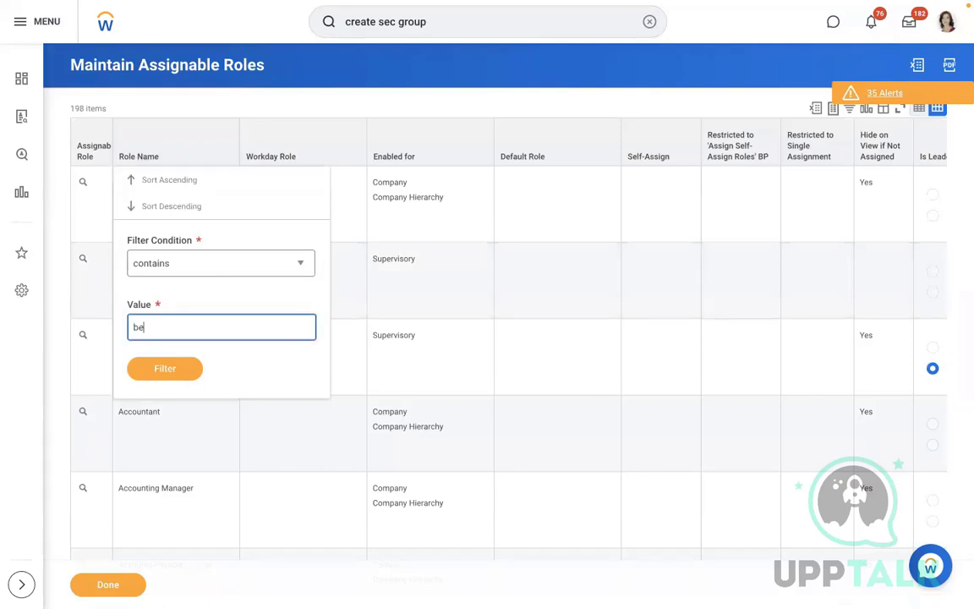
type("nefit")
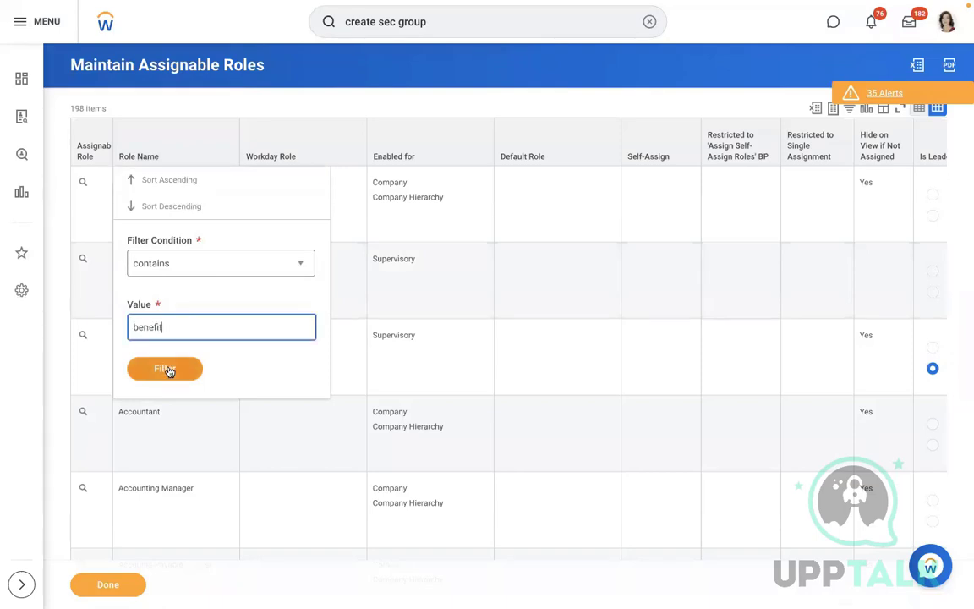
left_click(165, 369)
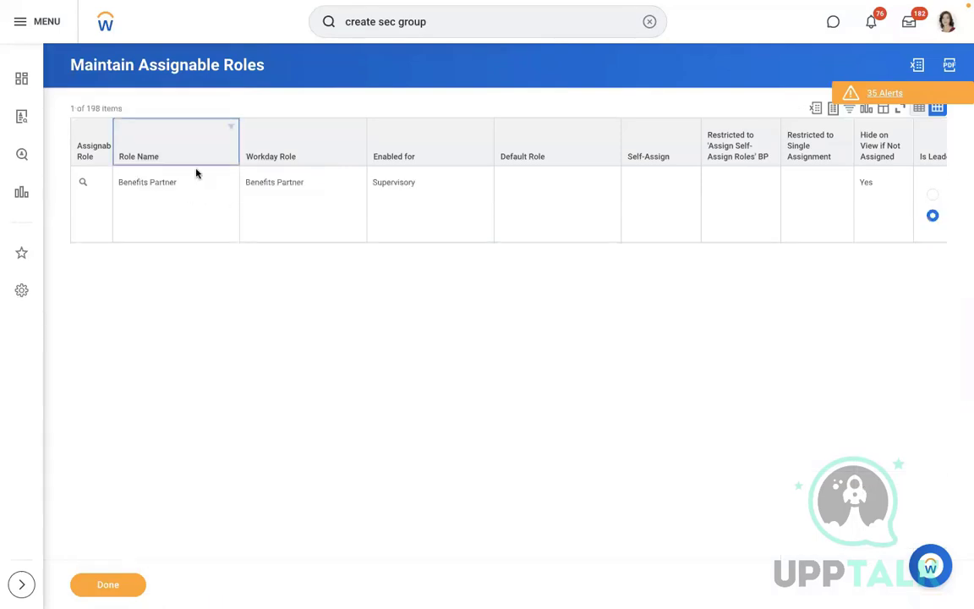
- Remove the role name filter and look through the assignable roles list around Benefits Partner for an analyst role
left_click(195, 158)
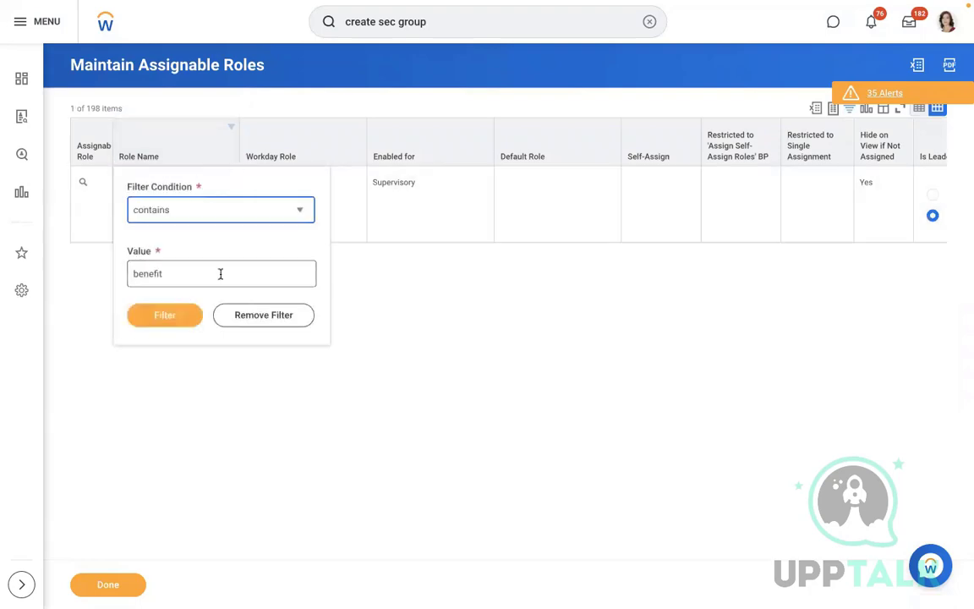
left_click(256, 316)
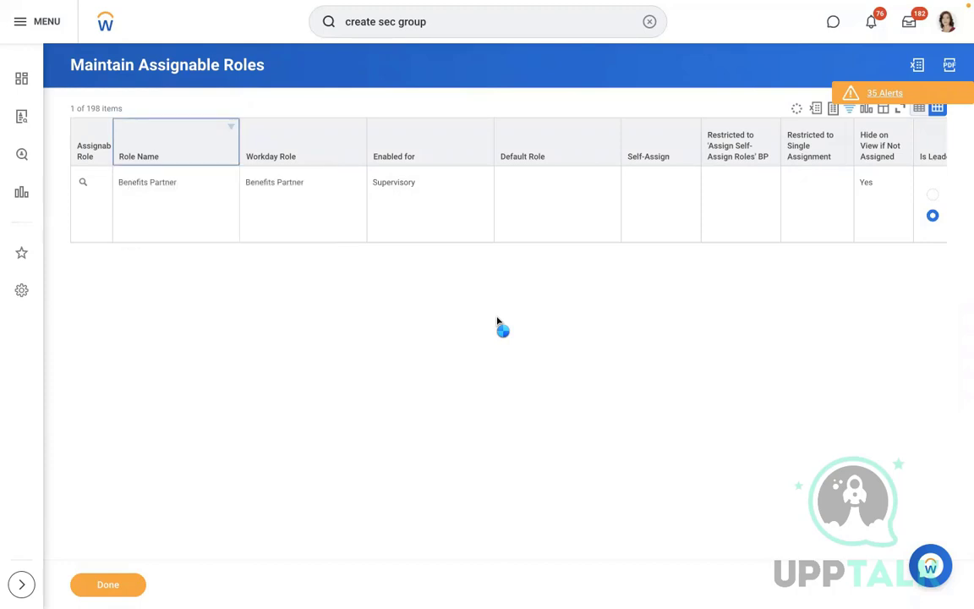
left_click(579, 270)
scroll(579, 270, "down", 3)
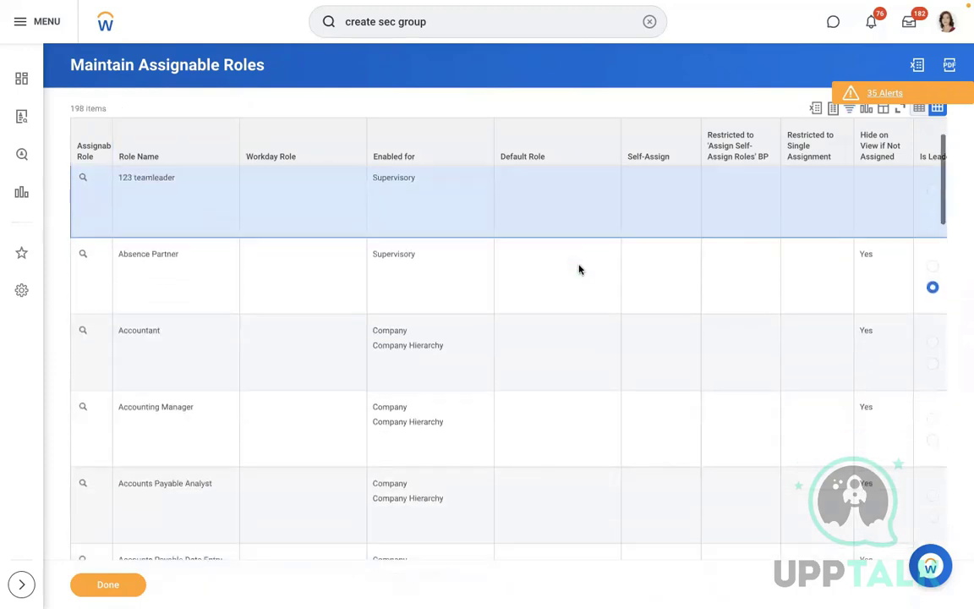
scroll(579, 270, "down", 5)
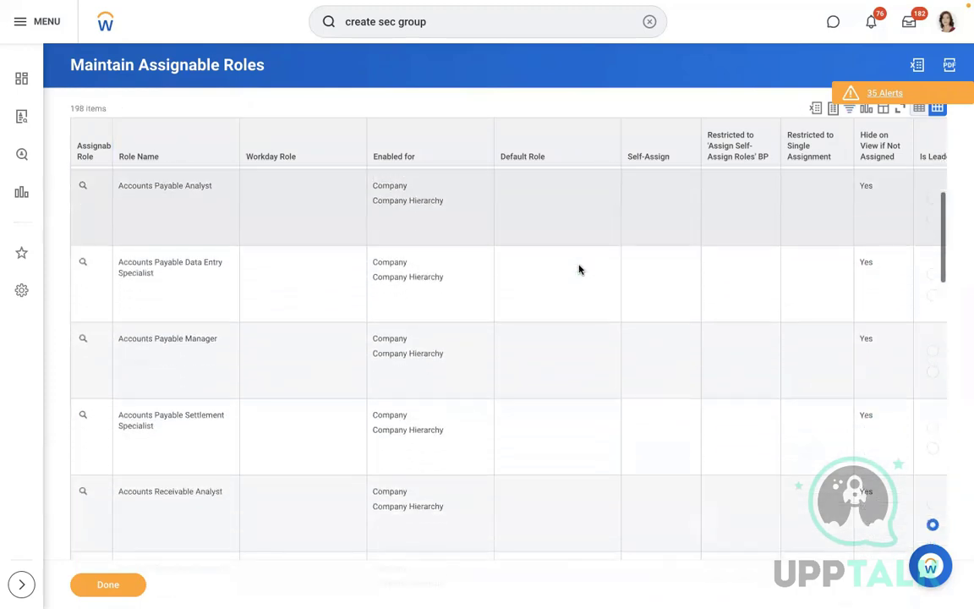
scroll(579, 270, "down", 6)
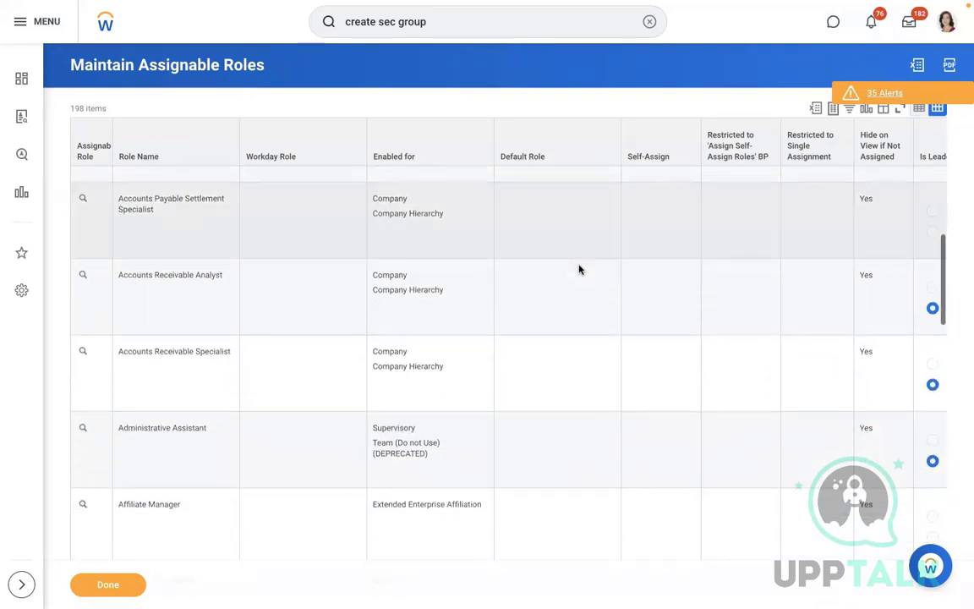
scroll(579, 270, "down", 10)
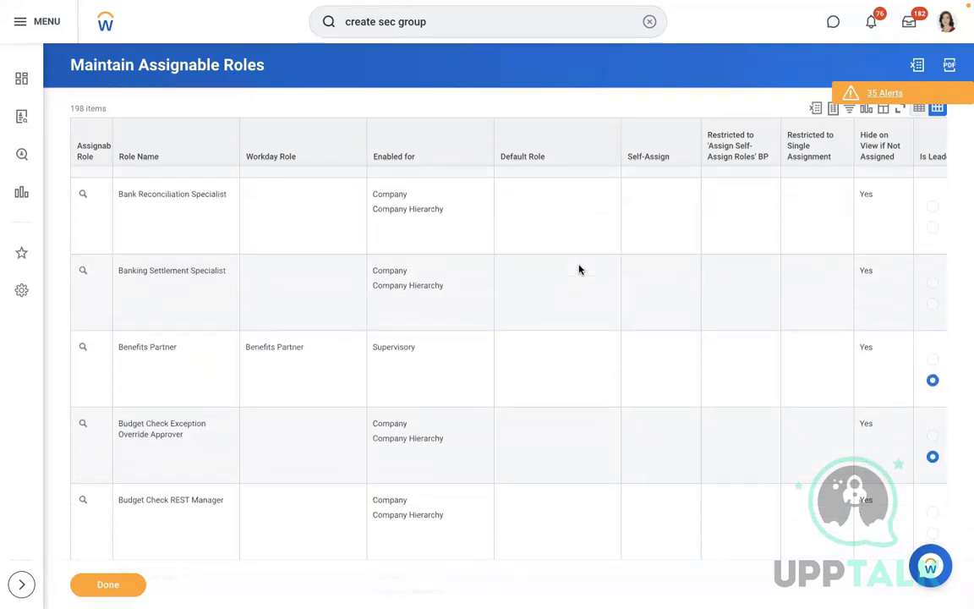
left_click(212, 383)
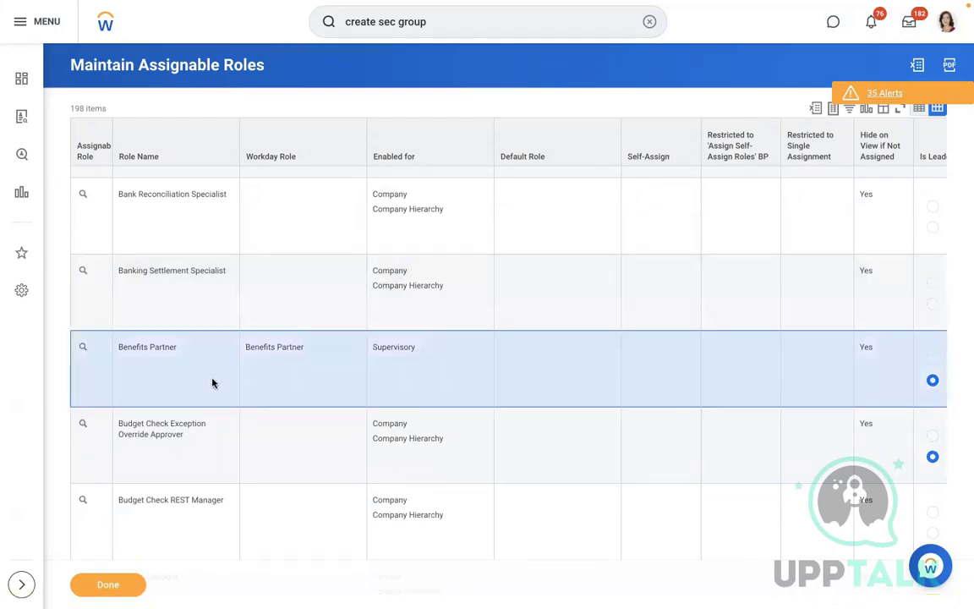
scroll(212, 383, "down", 2)
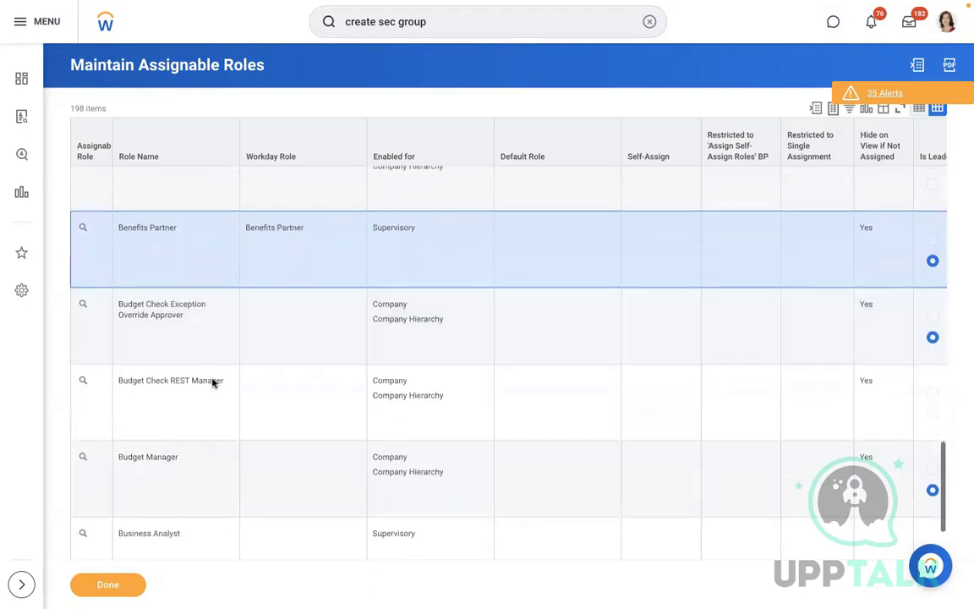
scroll(213, 383, "up", 1)
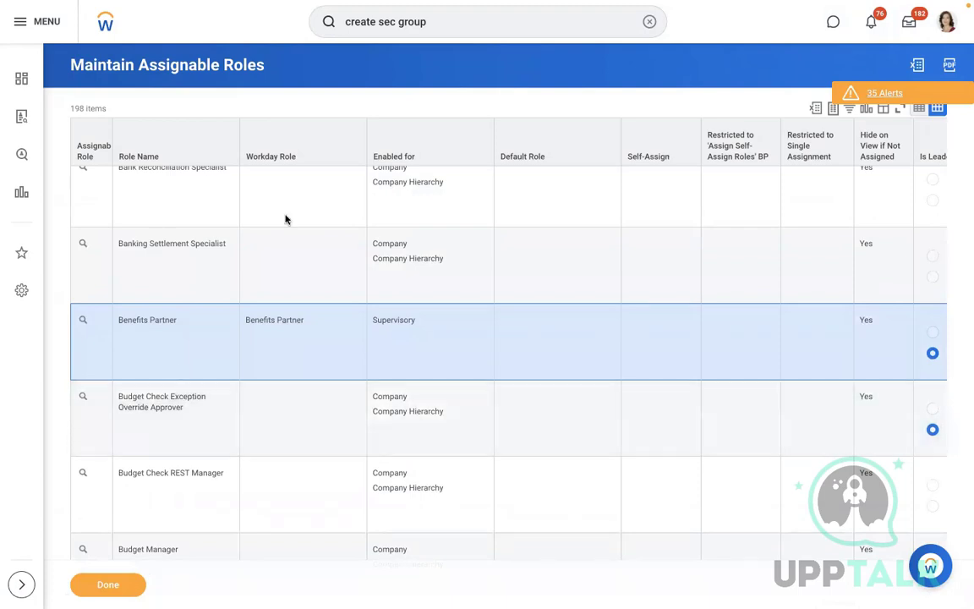
- Reopen the Maintain Assignable Roles task for editing and filter the role names to those containing "benefit"
left_click(651, 23)
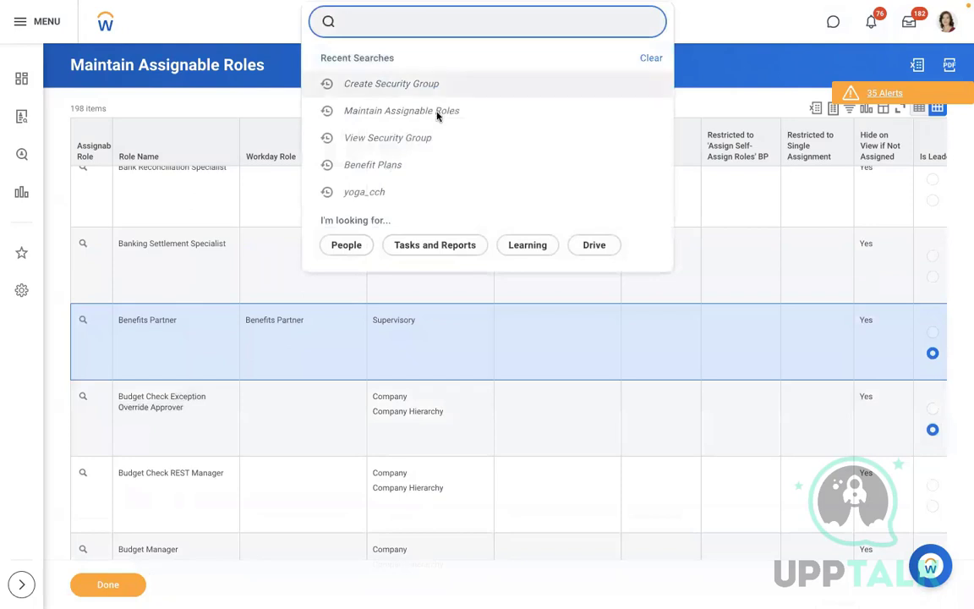
left_click(277, 139)
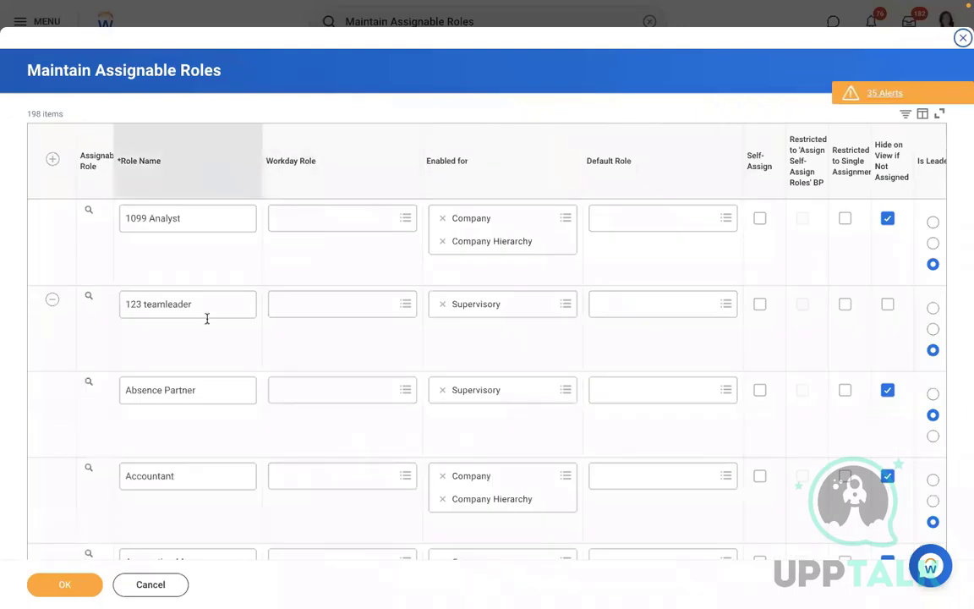
type("be")
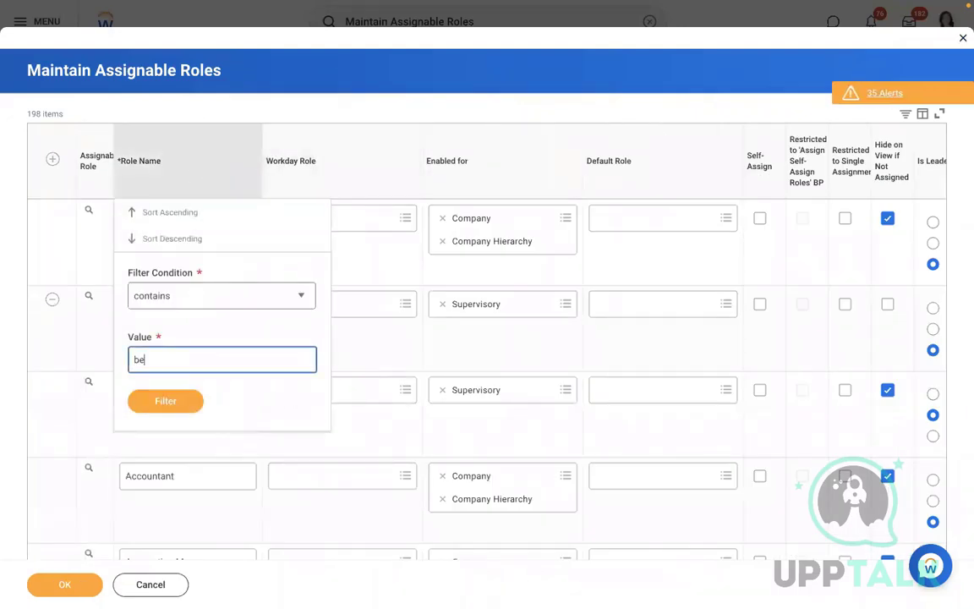
type("nefit")
left_click(165, 403)
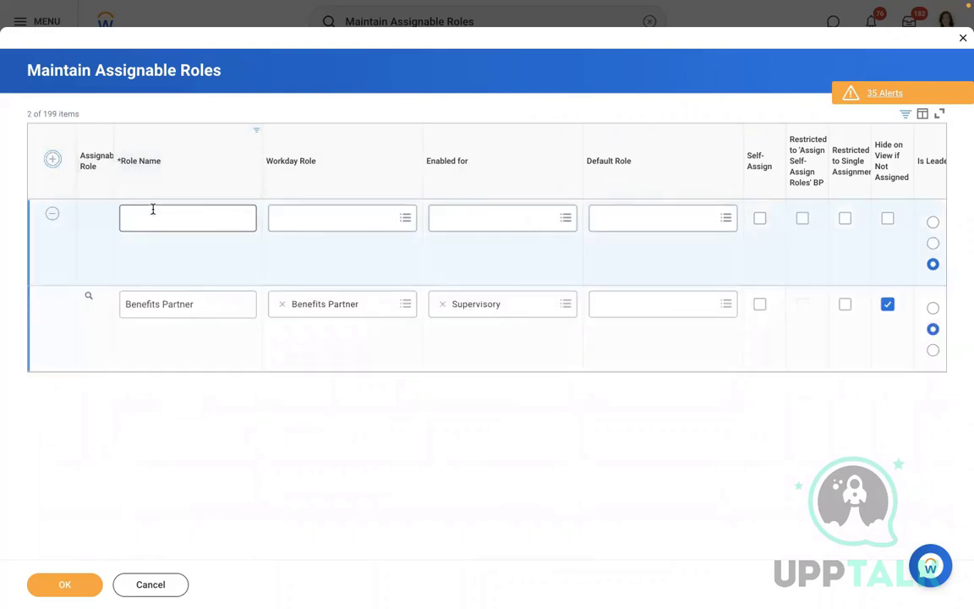
- Add a new assignable role named "Benefits Analyst" and enable it for Supervisory organizations, leaving its Workday Role blank
type("Benefits Analyst")
left_click(330, 216)
left_click(355, 94)
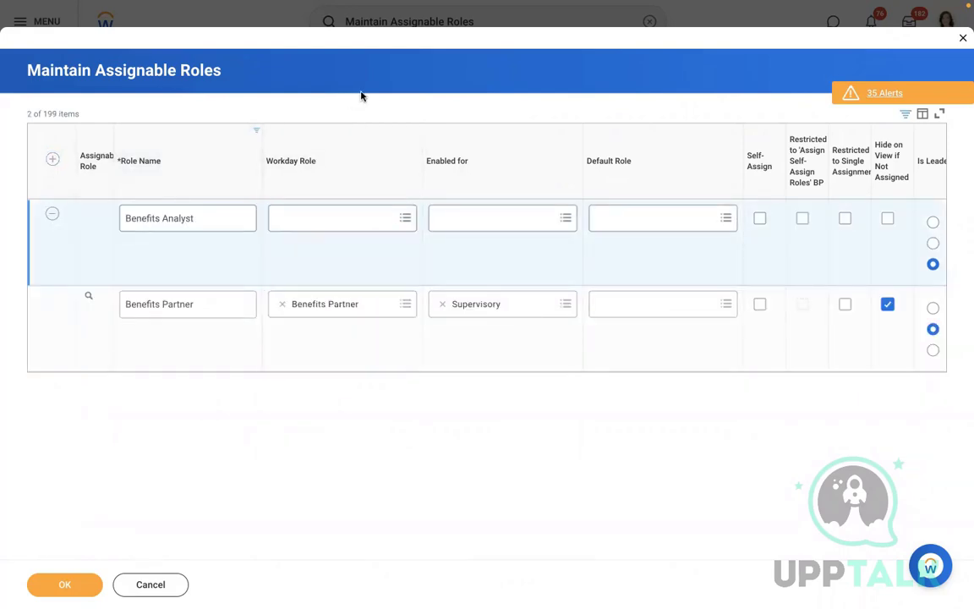
left_click(502, 222)
type("super")
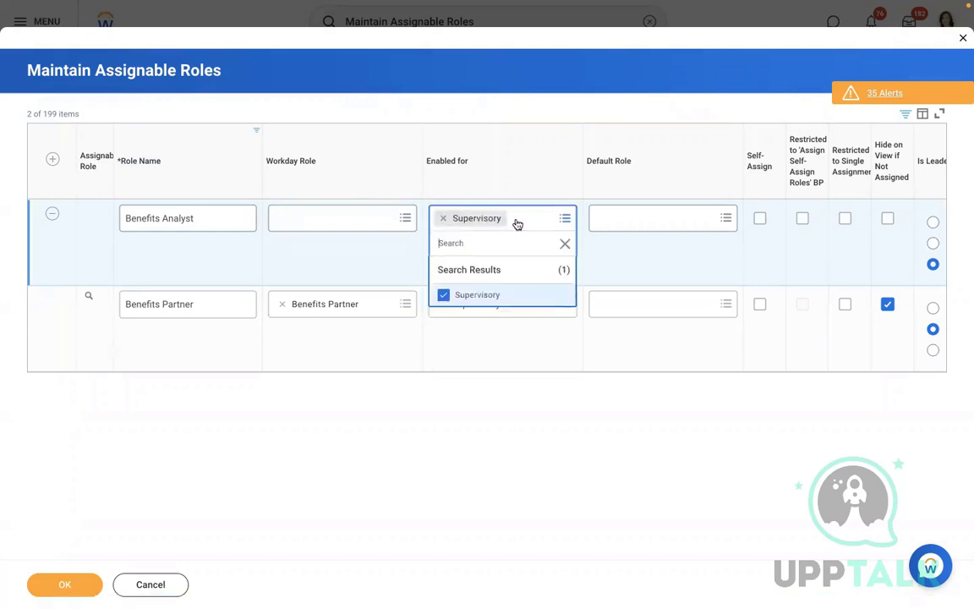
left_click(814, 256)
- Set the new Benefits Analyst role's leader/supporting option to Is Supporting
scroll(814, 256, "right", 1)
scroll(813, 256, "right", 5)
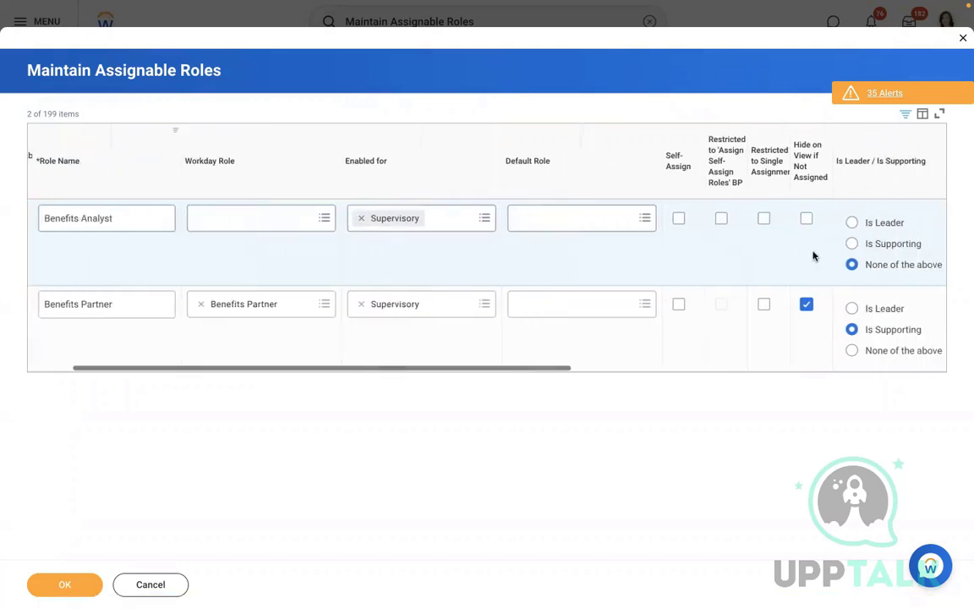
scroll(813, 256, "right", 5)
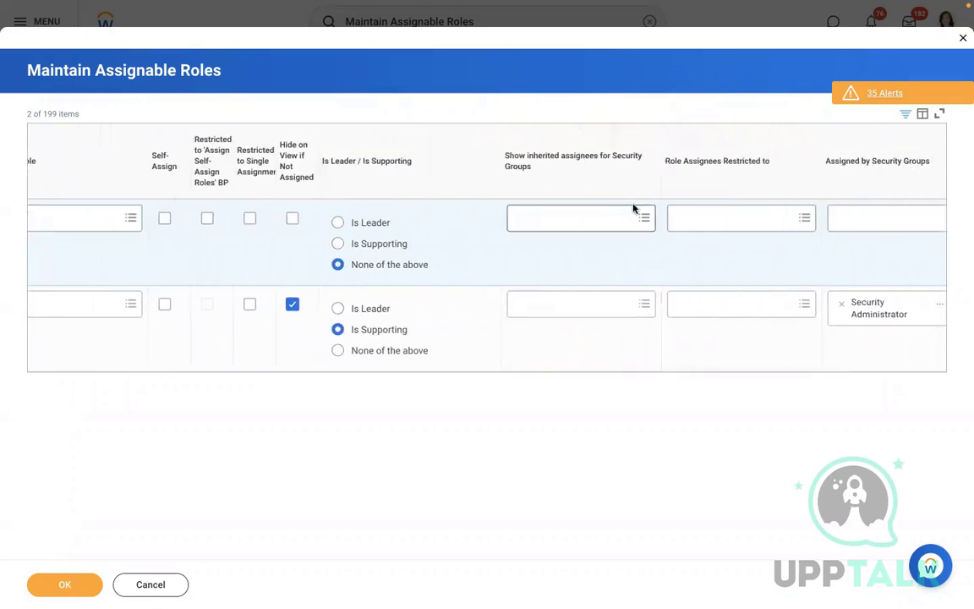
left_click(376, 244)
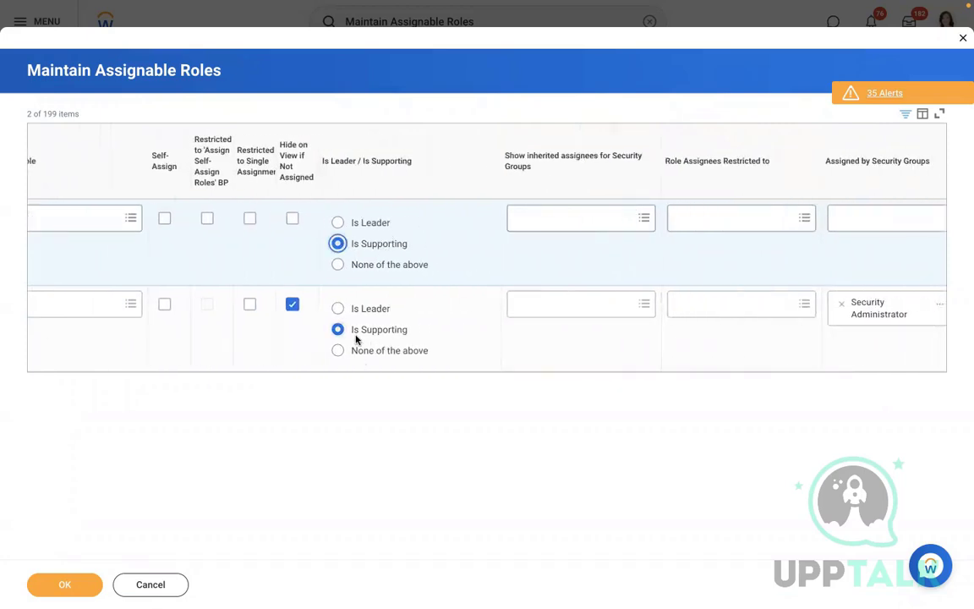
key("Down")
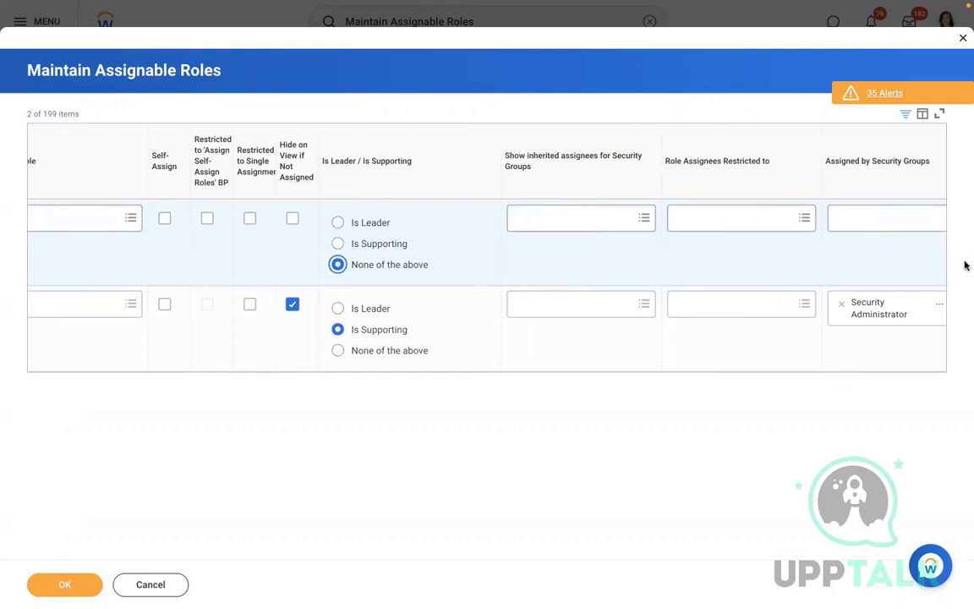
left_click(401, 244)
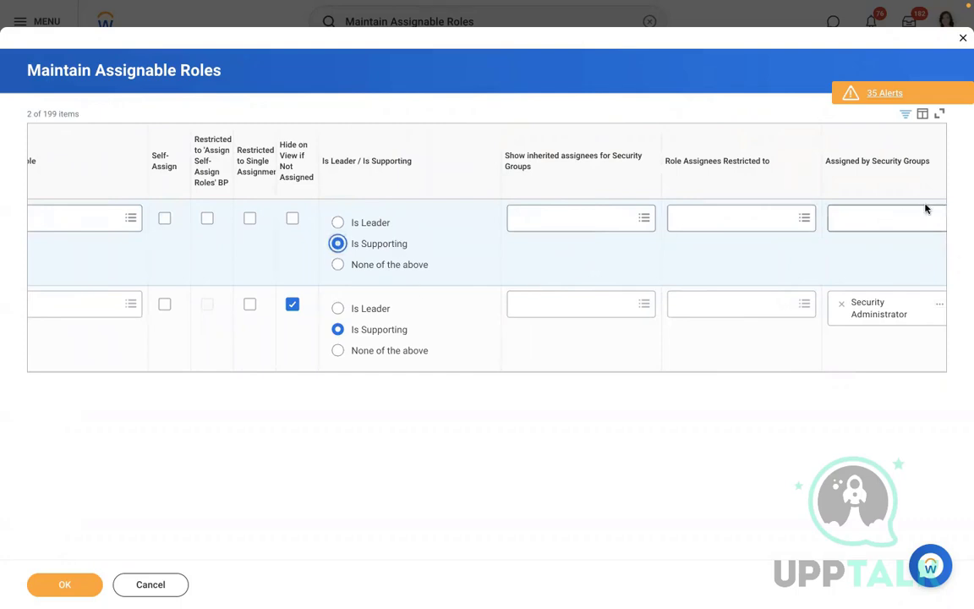
- Set Security Administrator as the assigning security group for the Benefits Analyst role and submit the assignable roles
left_click(858, 221)
type("sec")
key("Return")
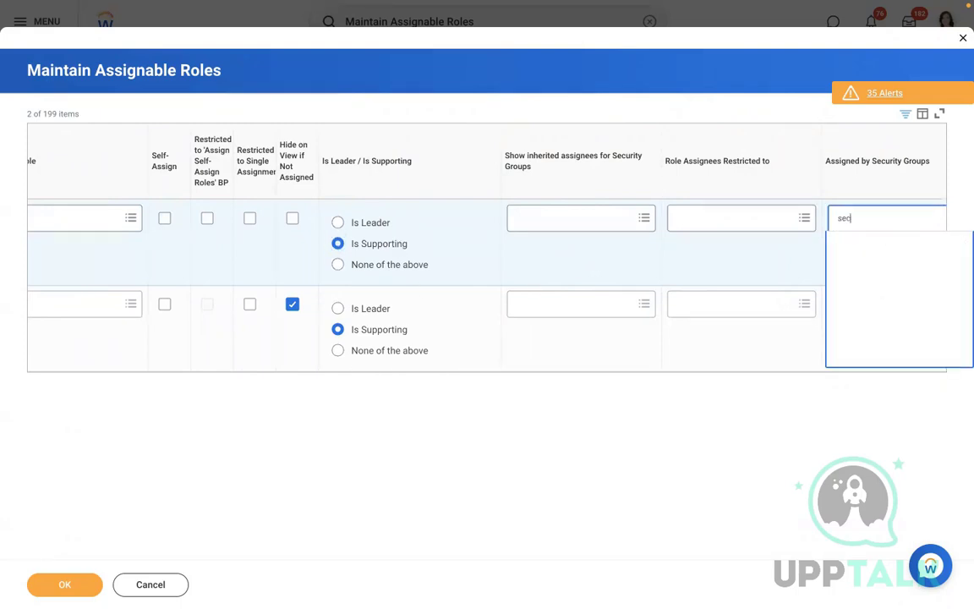
left_click(871, 271)
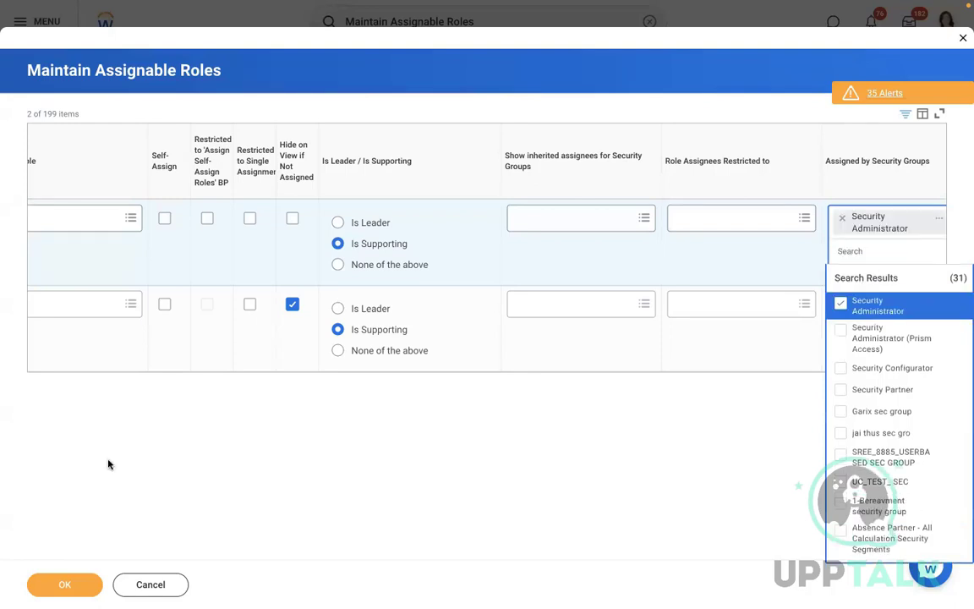
left_click(61, 587)
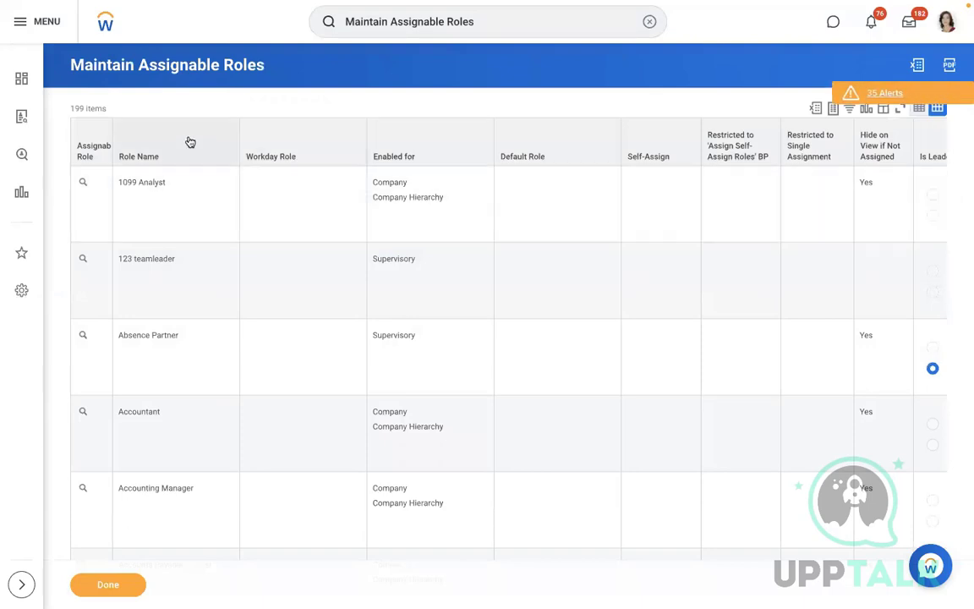
- Filter the submitted assignable roles by role names containing "benefit" to check the new Benefits Analyst entry
left_click(222, 152)
left_click(211, 323)
type("benefit")
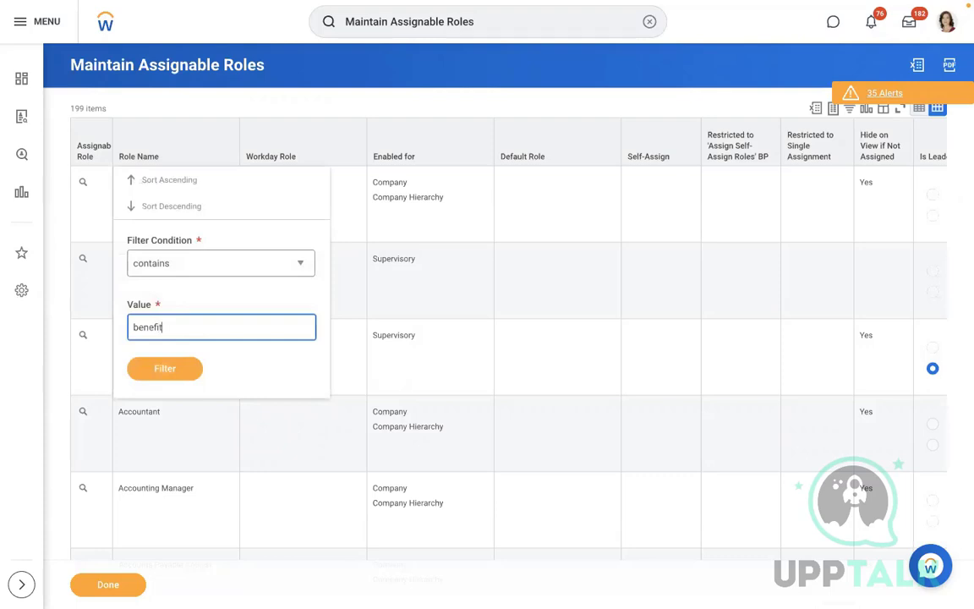
left_click(164, 377)
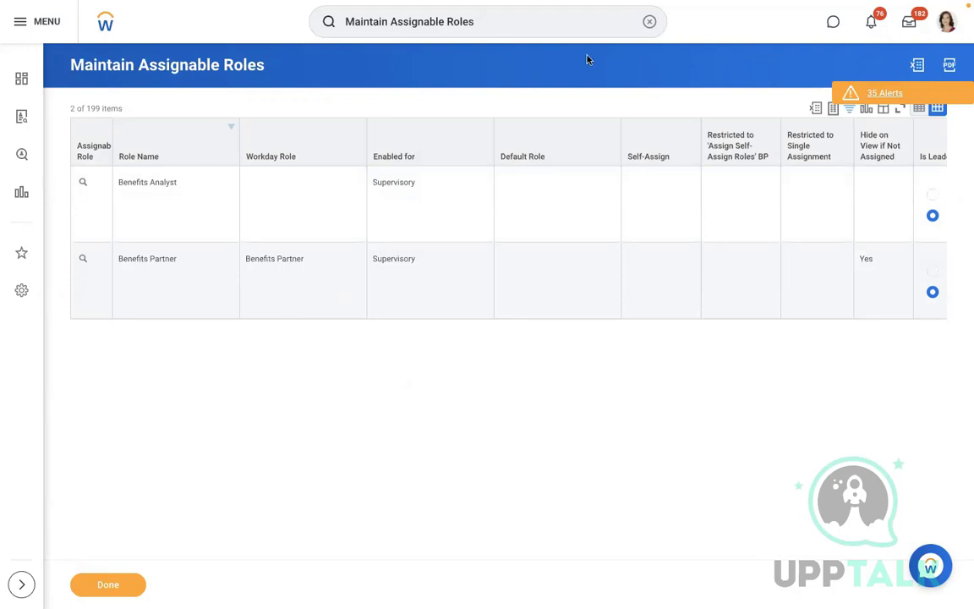
- Open the Create Security Group task again and choose Role-Based Security Group (Unconstrained) as the tenanted type, ready for naming
left_click(647, 26)
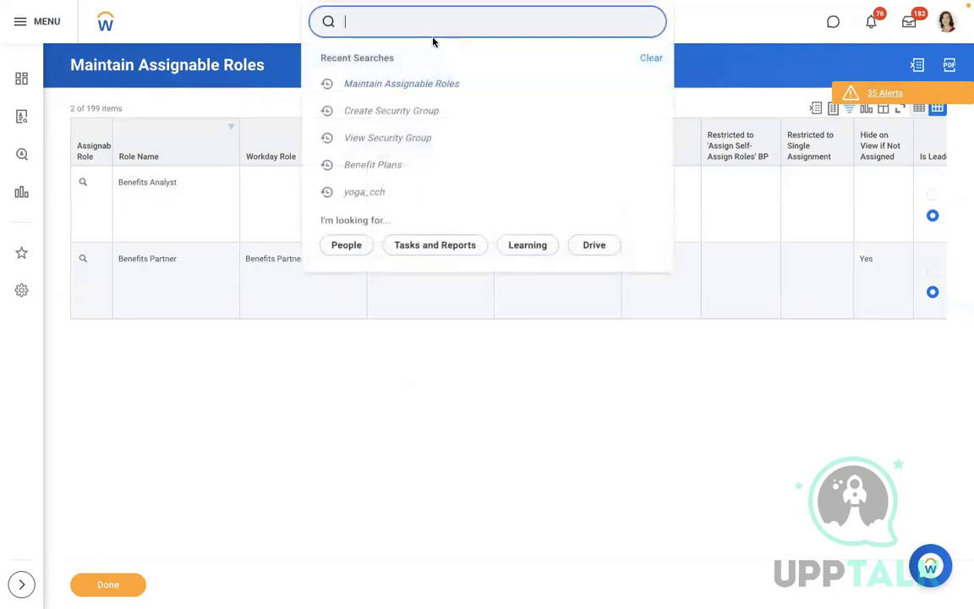
left_click(405, 106)
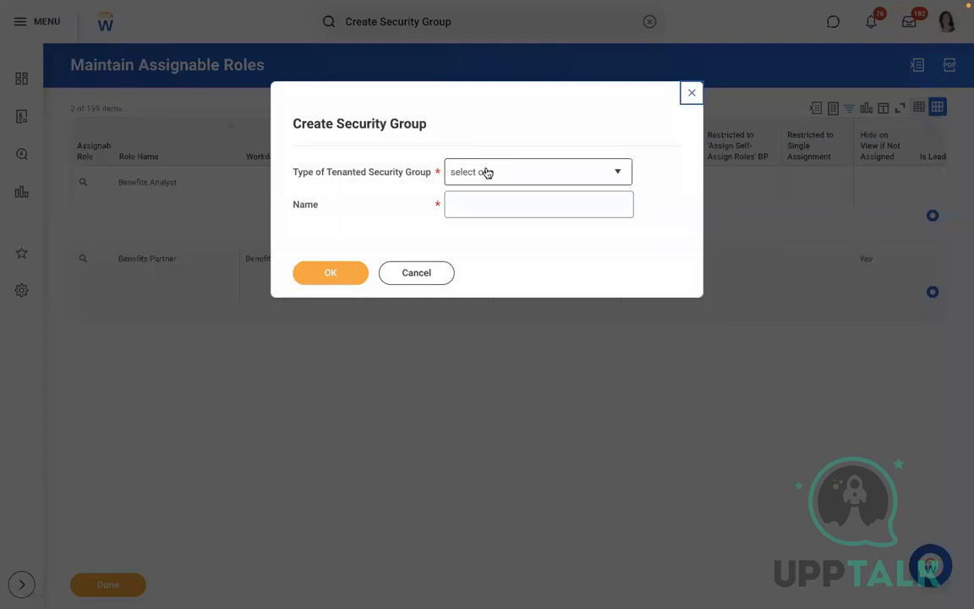
left_click(488, 173)
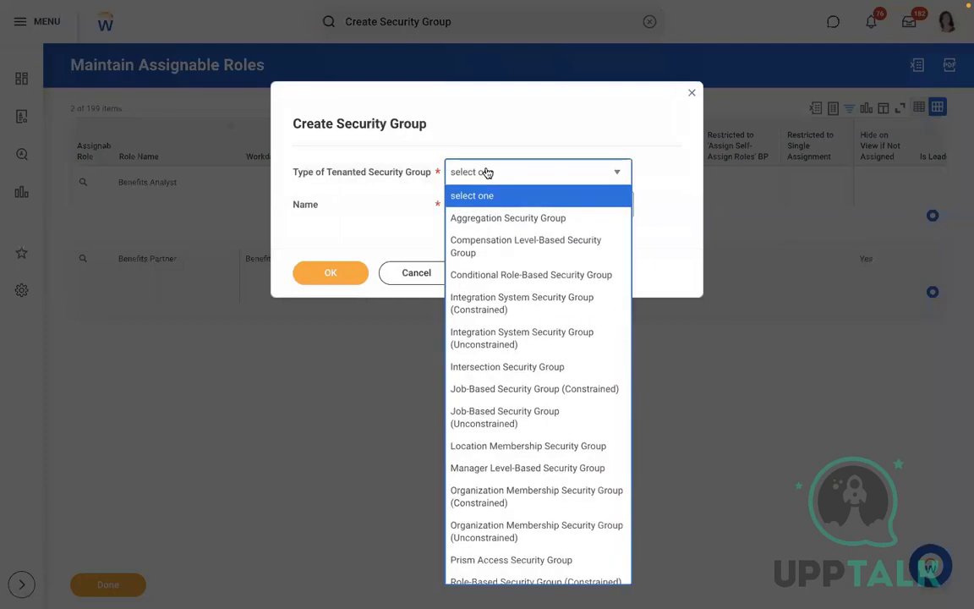
key("Up")
key("Up")
key("Up")
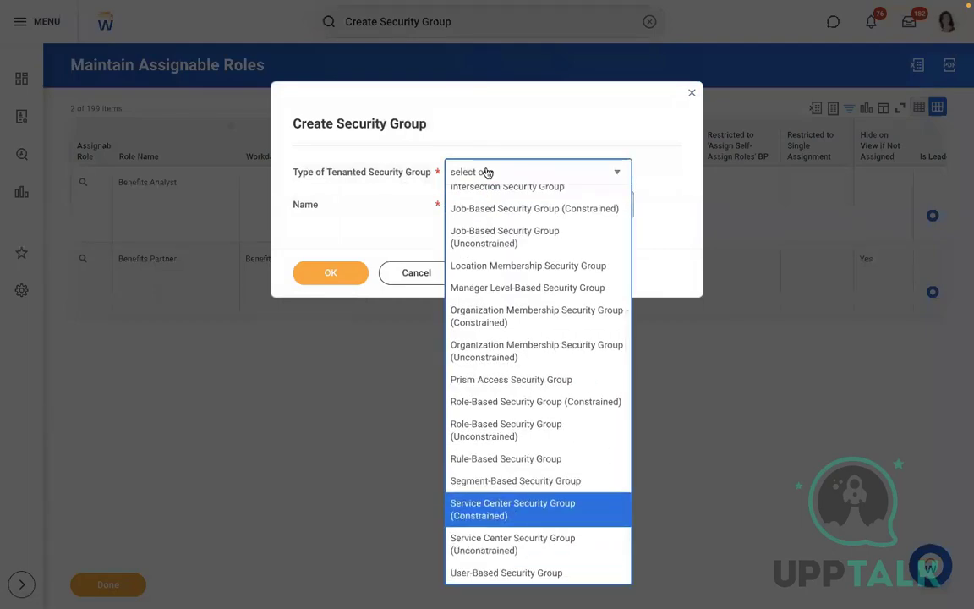
key("Up")
key("Up")
key("Up")
key("Up")
key("Down")
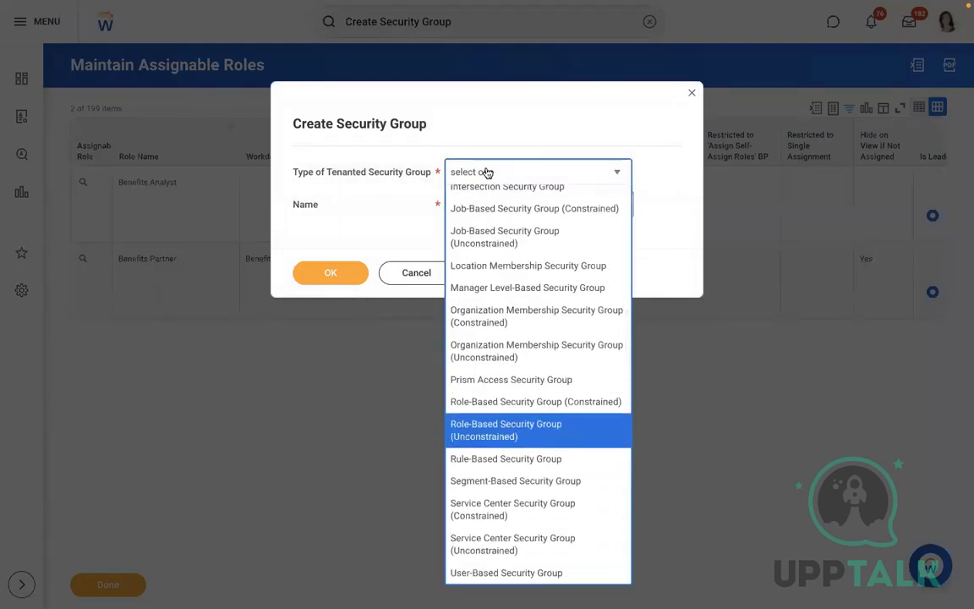
key("Return")
left_click(487, 214)
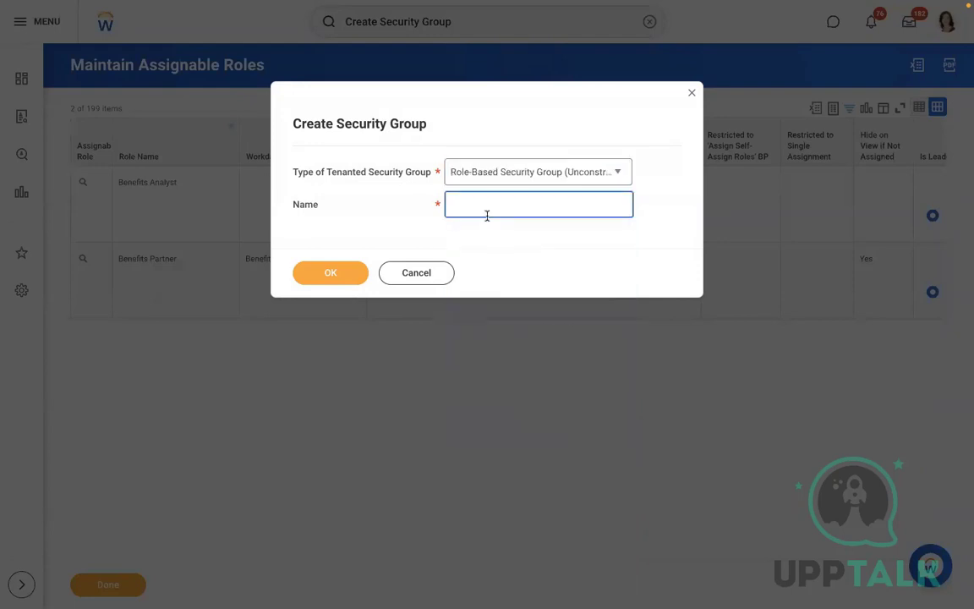
- Try to create the unconstrained role-based security group with the name Benefits Analyst, and discard the form
type("Benefits Analyst")
left_click(327, 281)
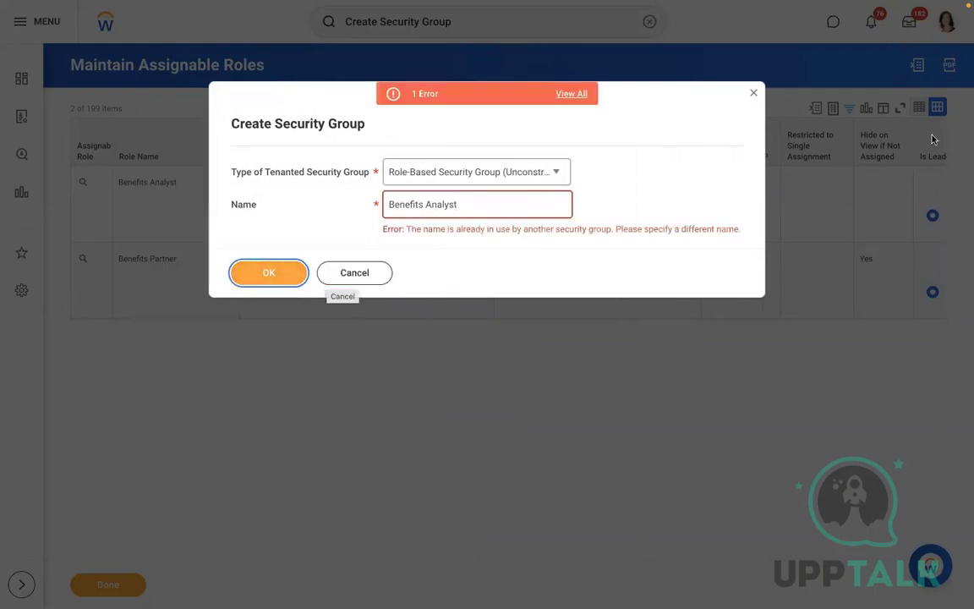
left_click(754, 95)
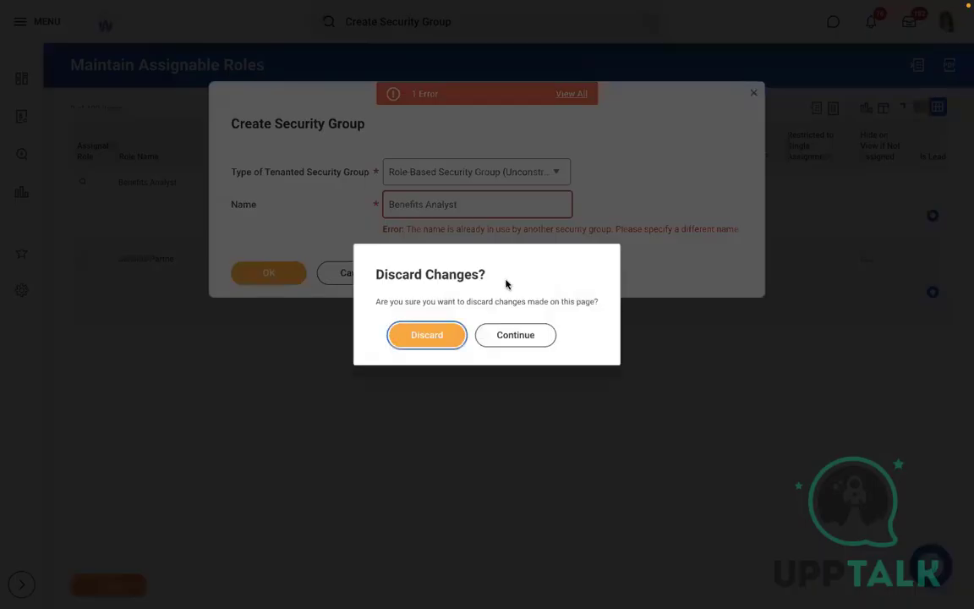
left_click(432, 333)
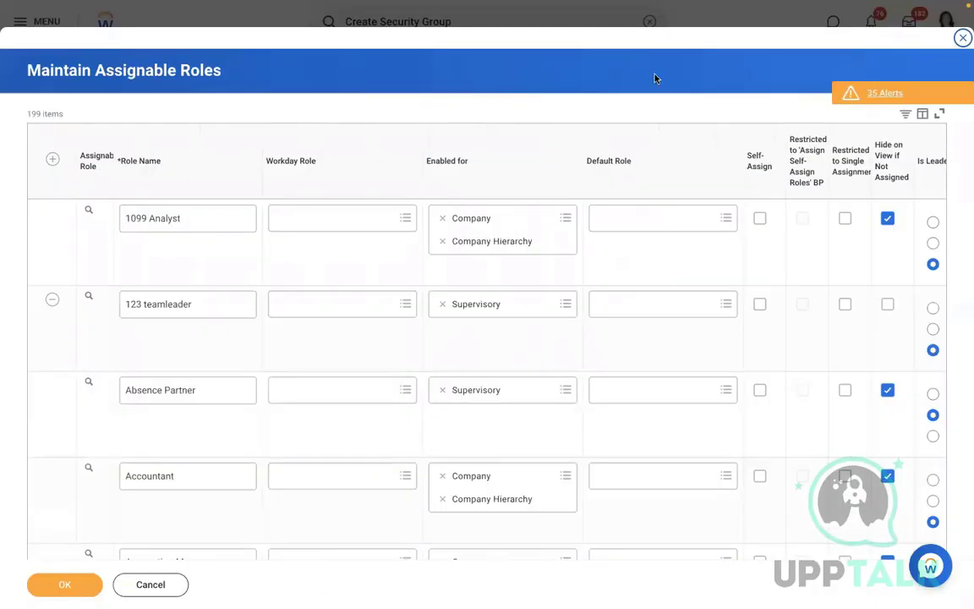
- Submit the assignable roles again and filter them by role name to check the Benefits Analyst entry
left_click(65, 583)
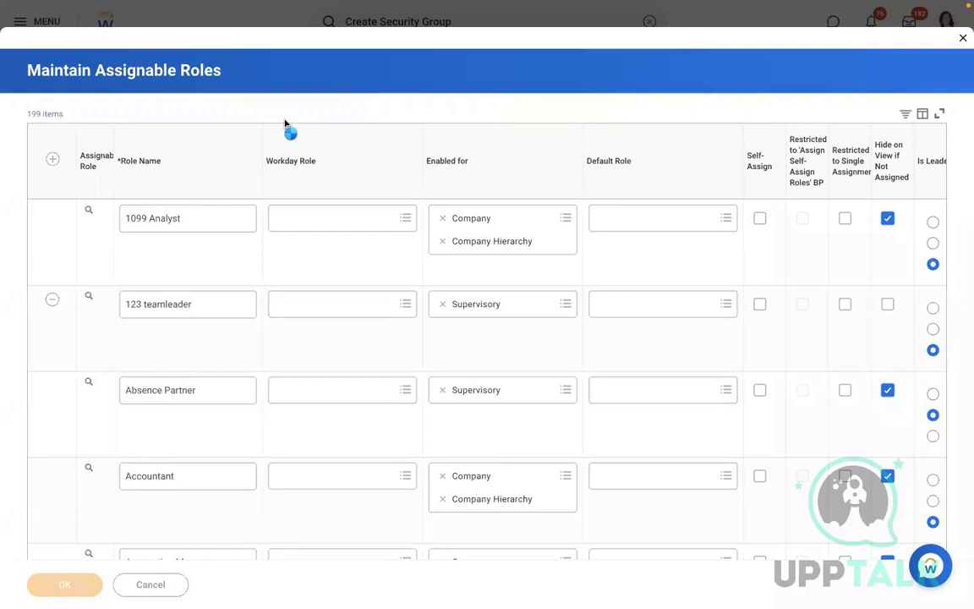
left_click(157, 149)
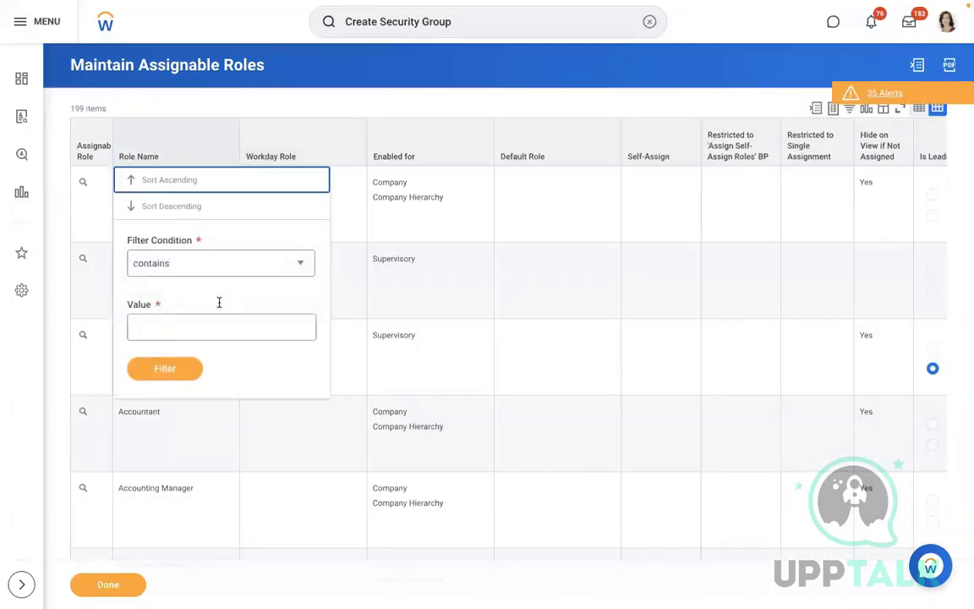
left_click(181, 330)
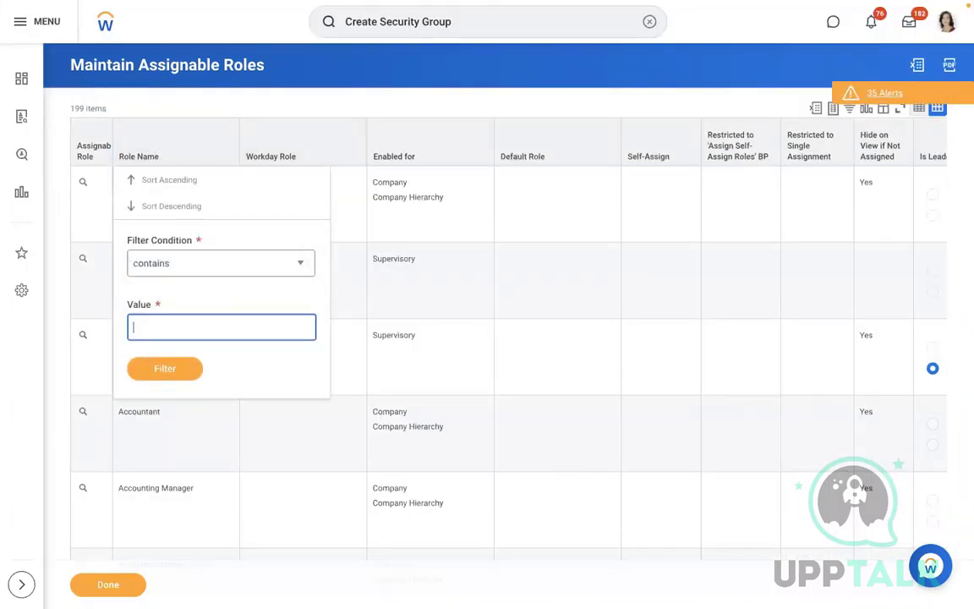
left_click(172, 368)
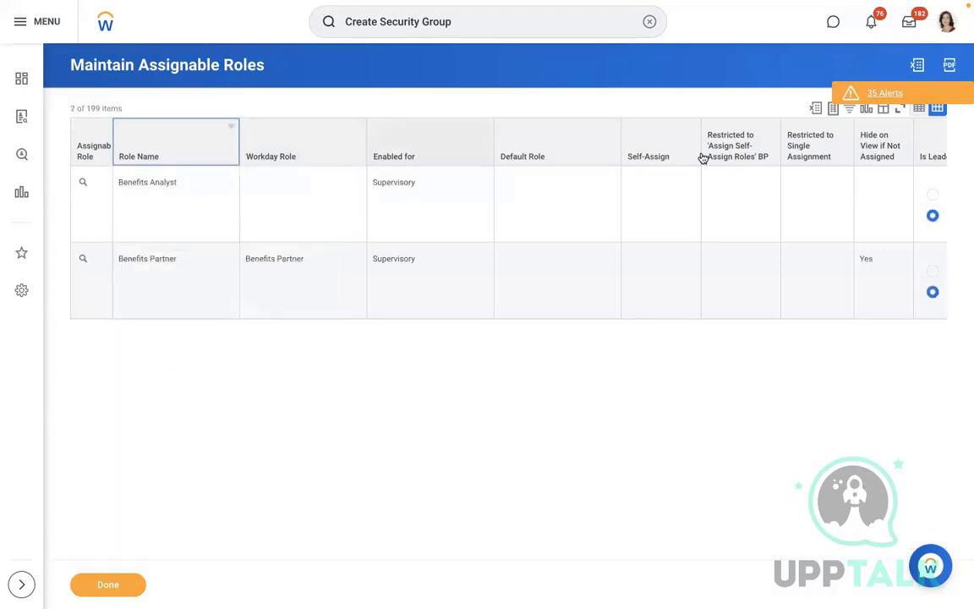
- Open the Edit Security Group task for the existing Benefits Analyst tenanted security group
left_click(648, 22)
type("ed")
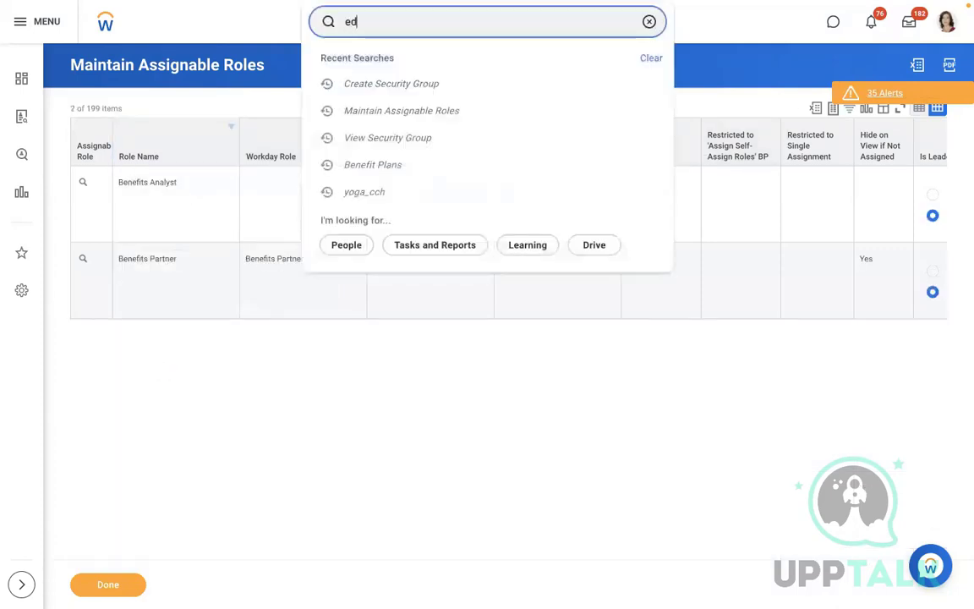
type("it sec group")
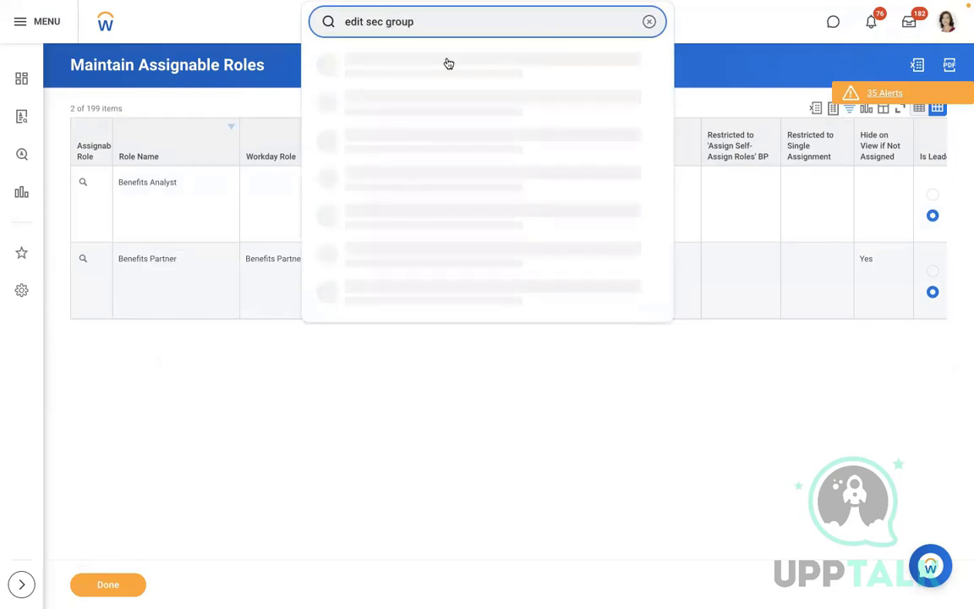
left_click(404, 70)
left_click(446, 170)
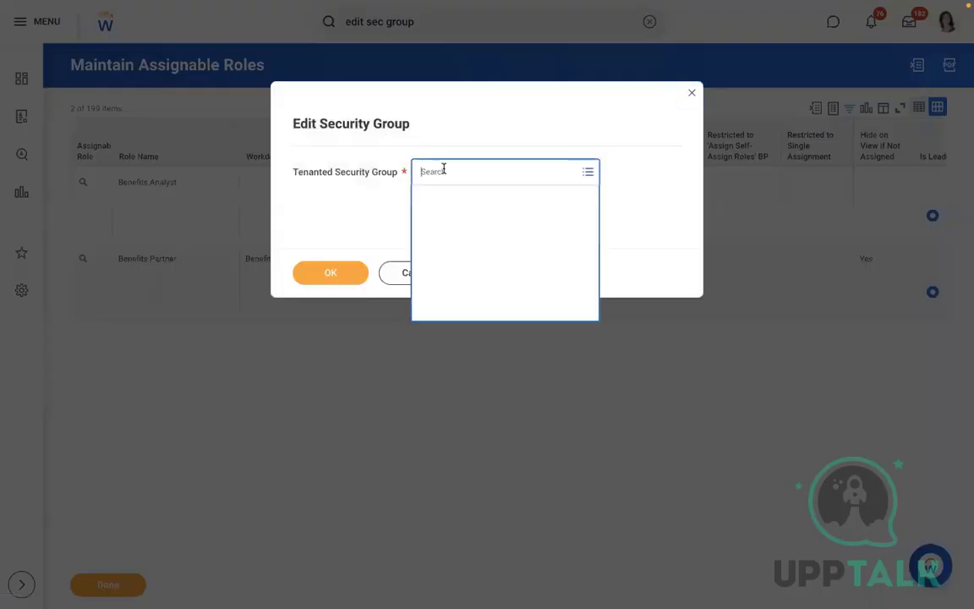
type("benefit")
key("Return")
left_click(460, 247)
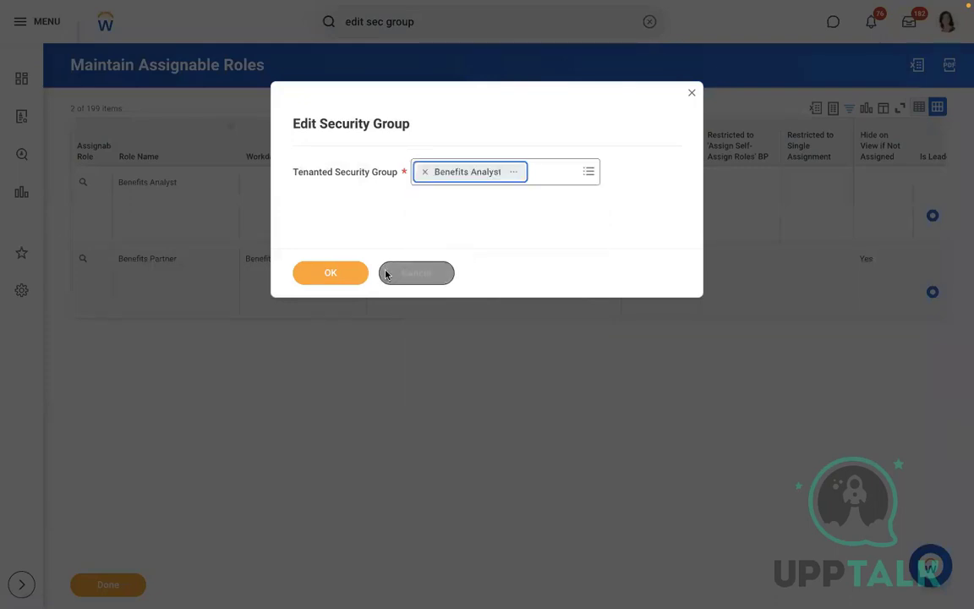
left_click(327, 274)
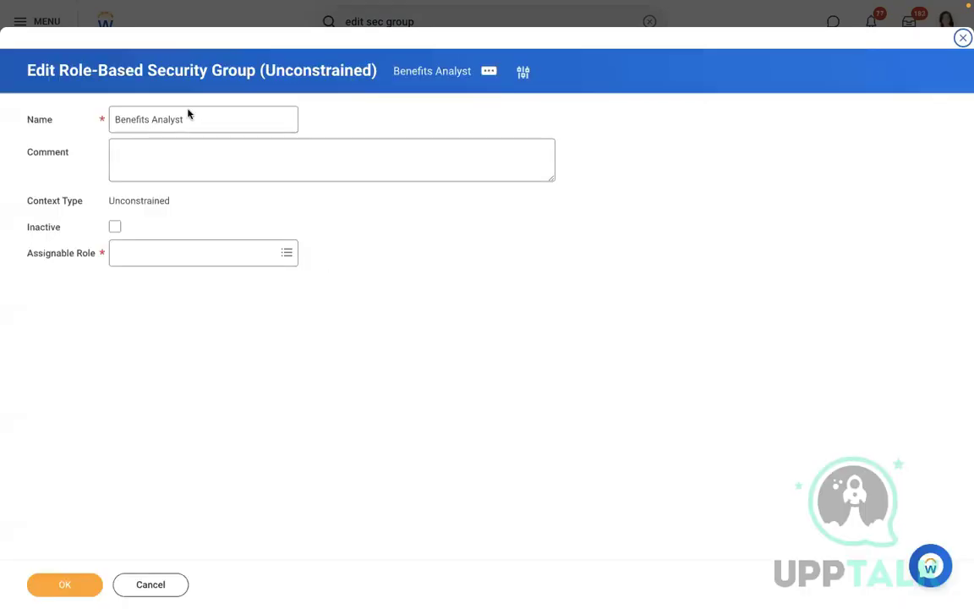
- Set Benefits Analyst as the security group's assignable role and submit the change
left_click(152, 252)
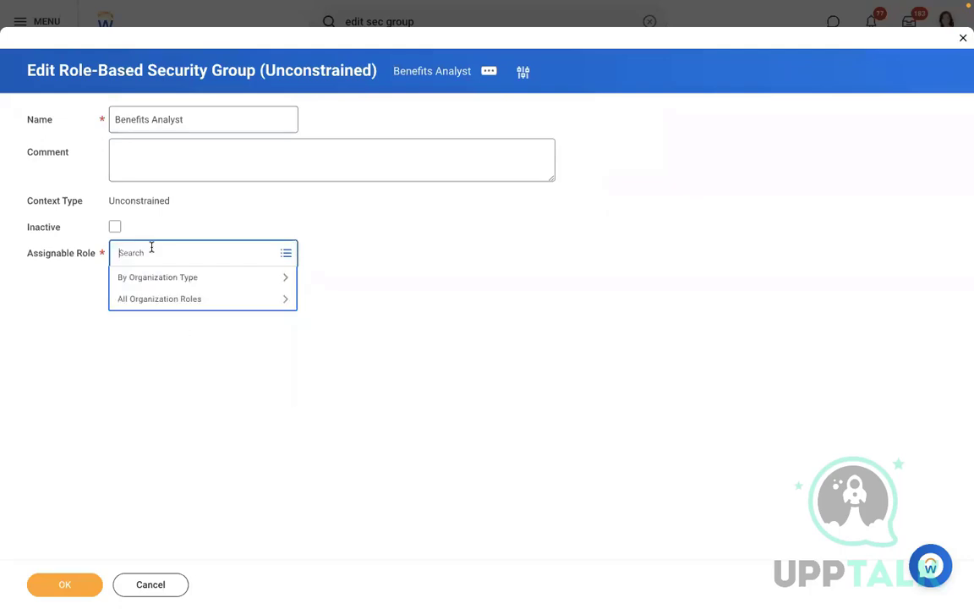
type("benefi")
key("Return")
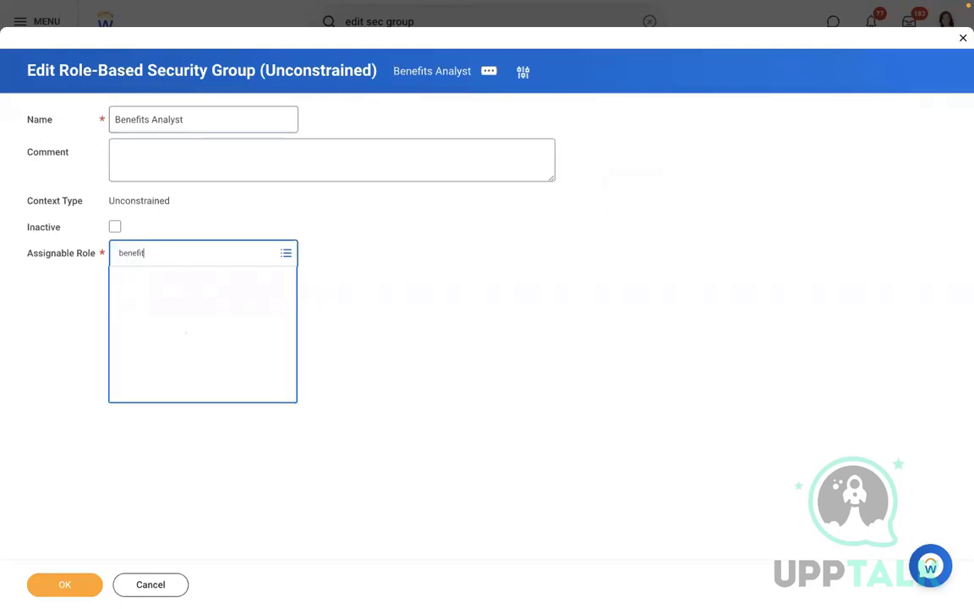
left_click(187, 302)
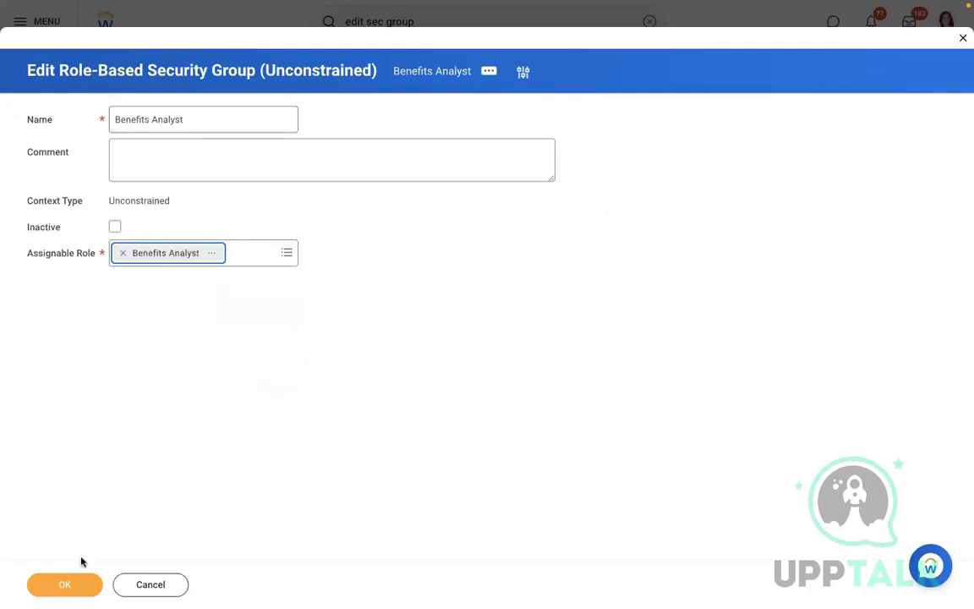
left_click(65, 586)
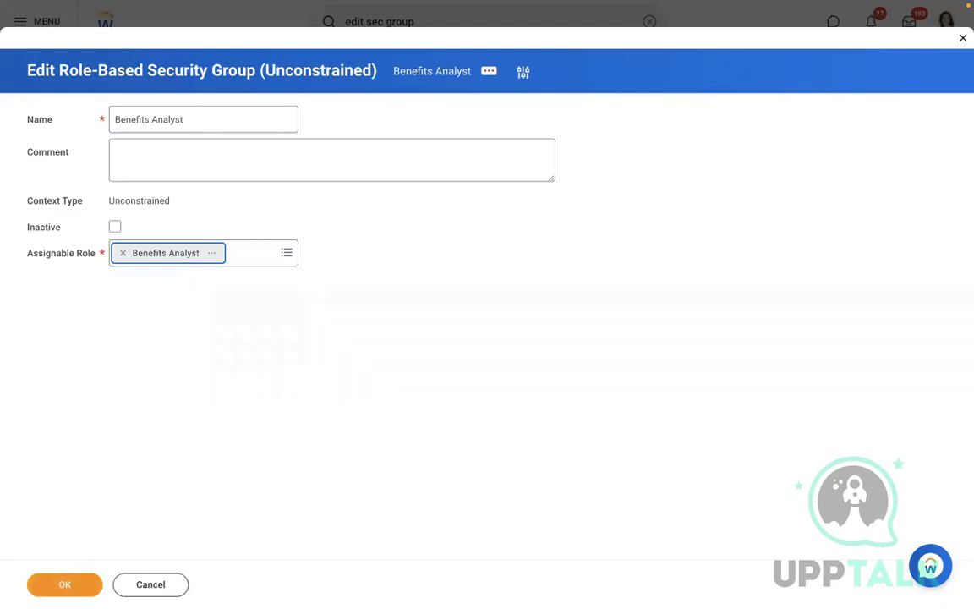
left_click(65, 585)
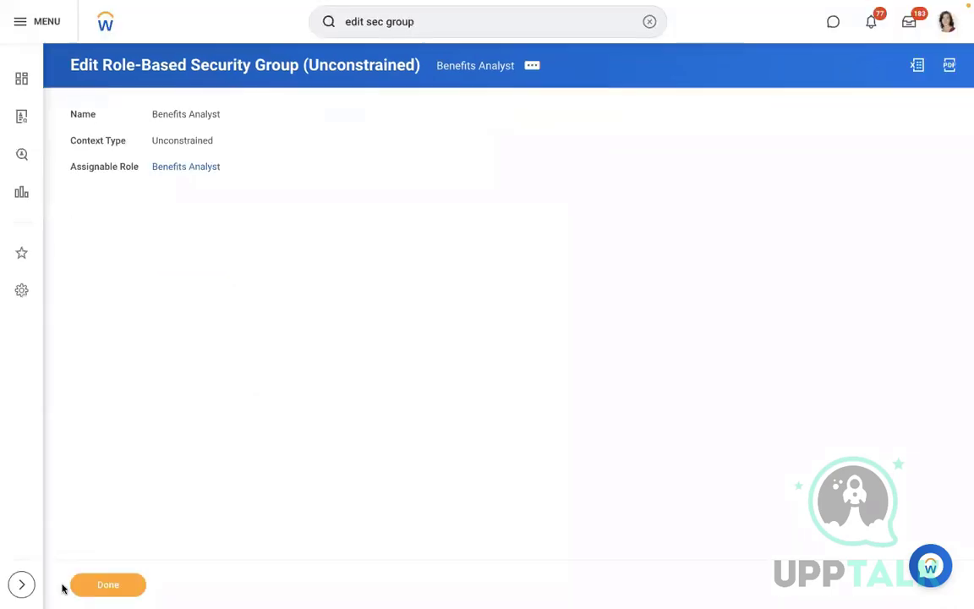
left_click(101, 585)
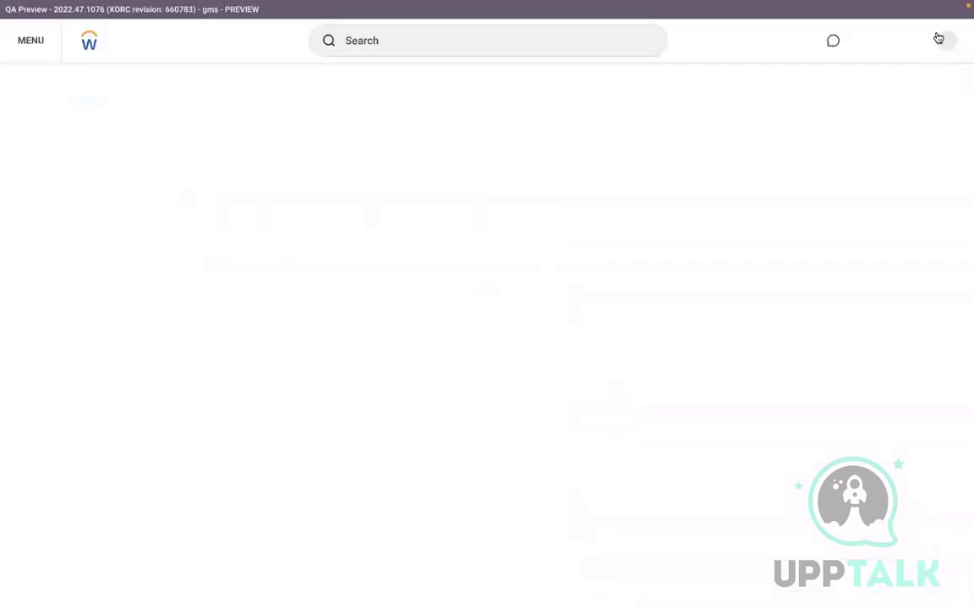
- Switch to the Word notes, review the domain access step and the data areas the Benefits Analyst needs, and return to Workday
key("ctrl+Left")
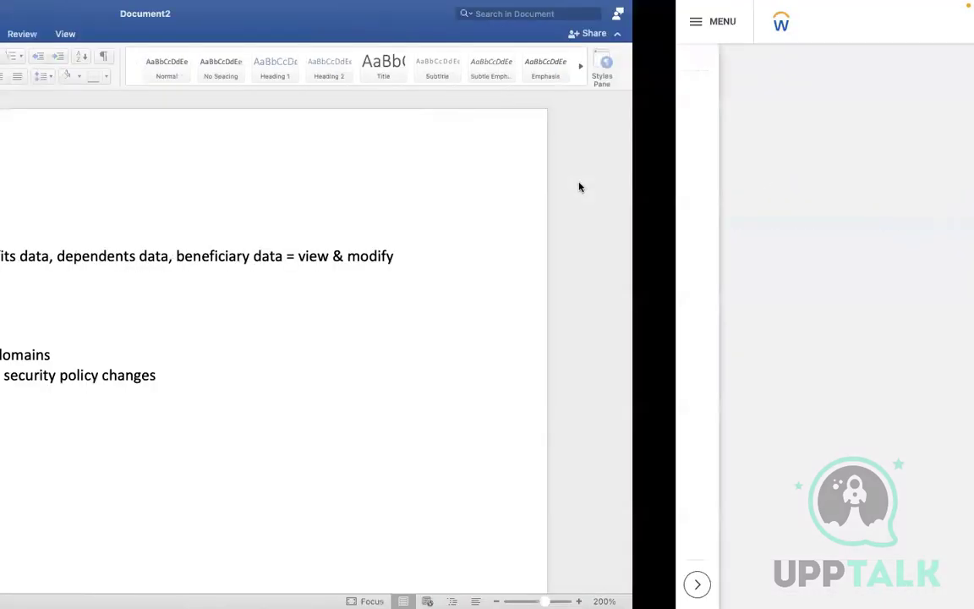
left_click(370, 333)
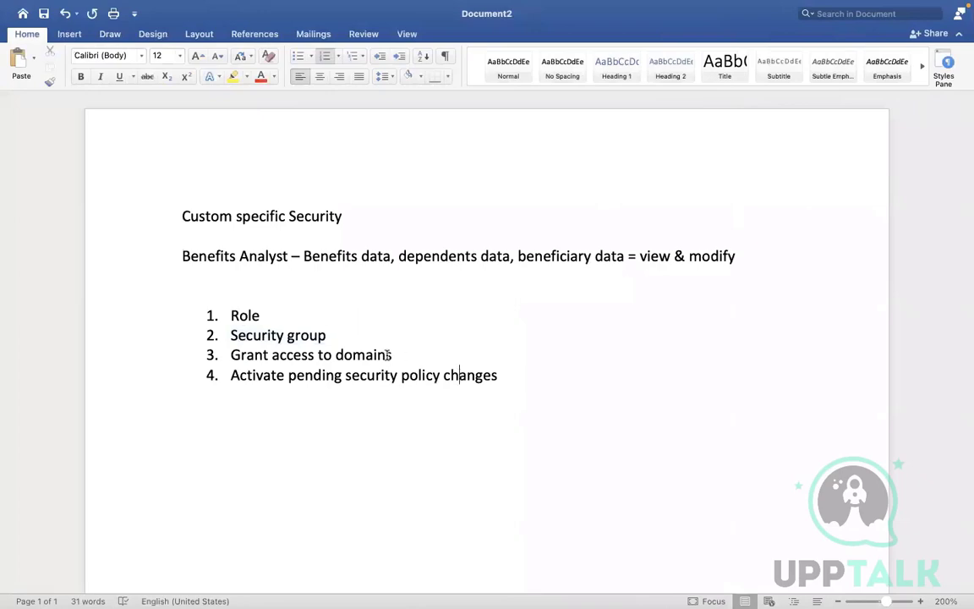
left_click_drag(390, 354, 233, 354)
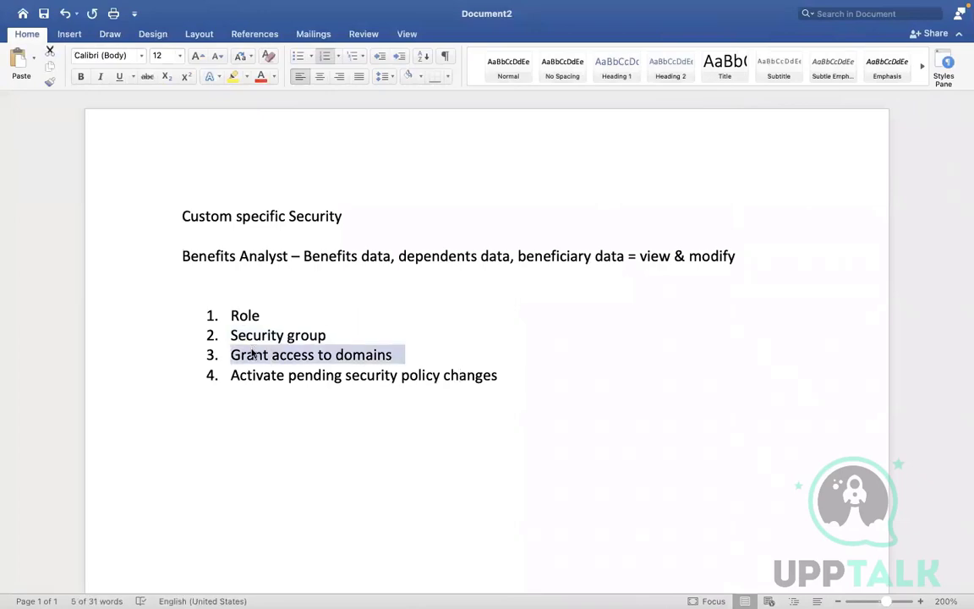
key("ctrl+Right")
key("ctrl+Left")
left_click(364, 286)
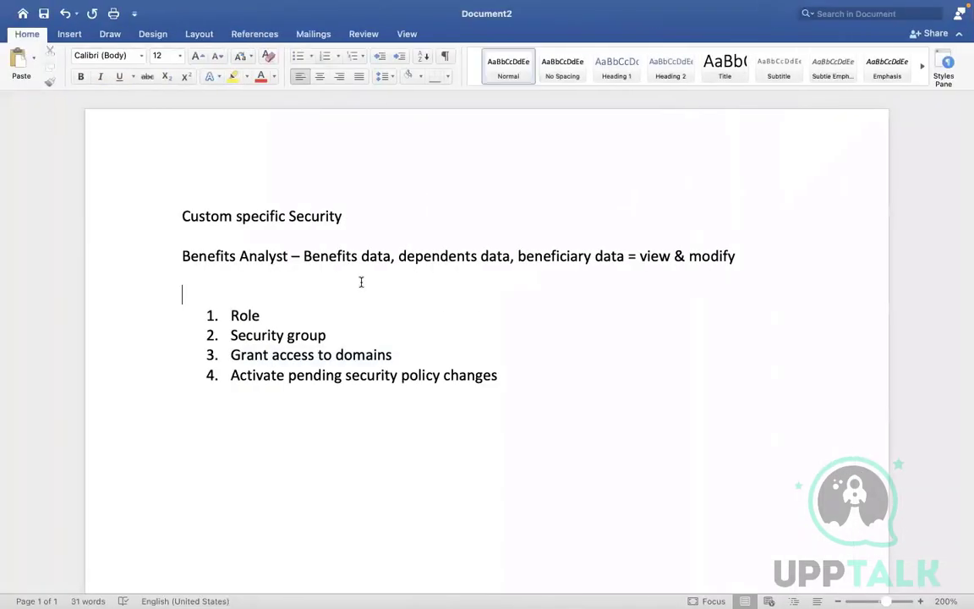
left_click_drag(304, 257, 568, 269)
key("ctrl+Right")
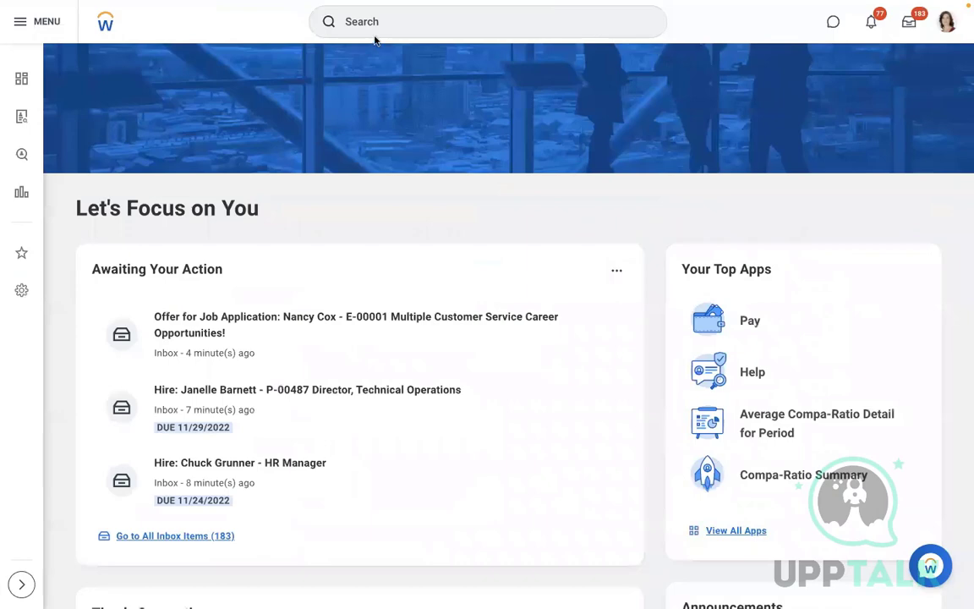
- Search for the security permissions task and open Maintain Permissions for Security Group
left_click(372, 25)
type("maintain sec")
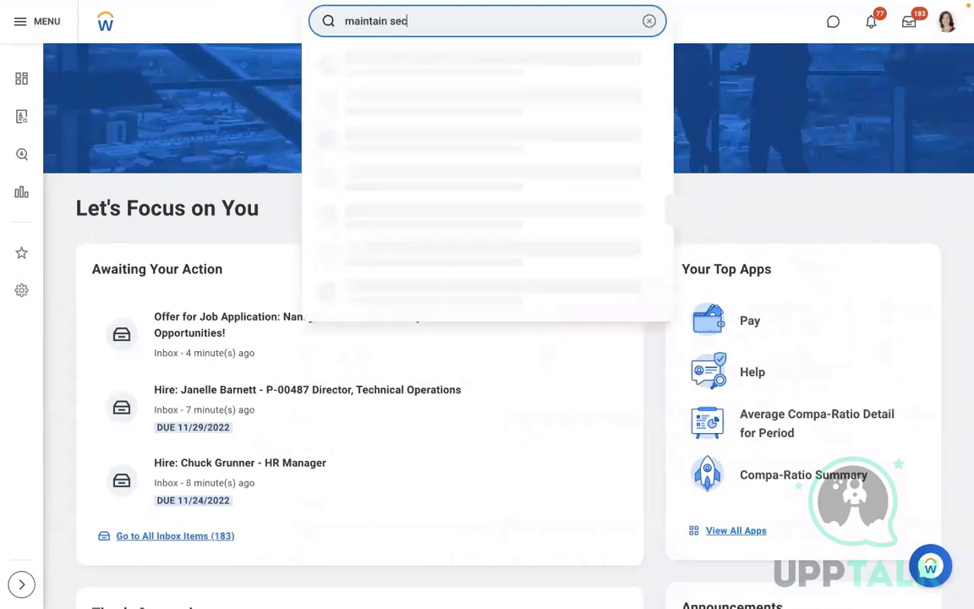
type(" fo")
key("BackSpace")
key("BackSpace")
key("BackSpace")
type("perm")
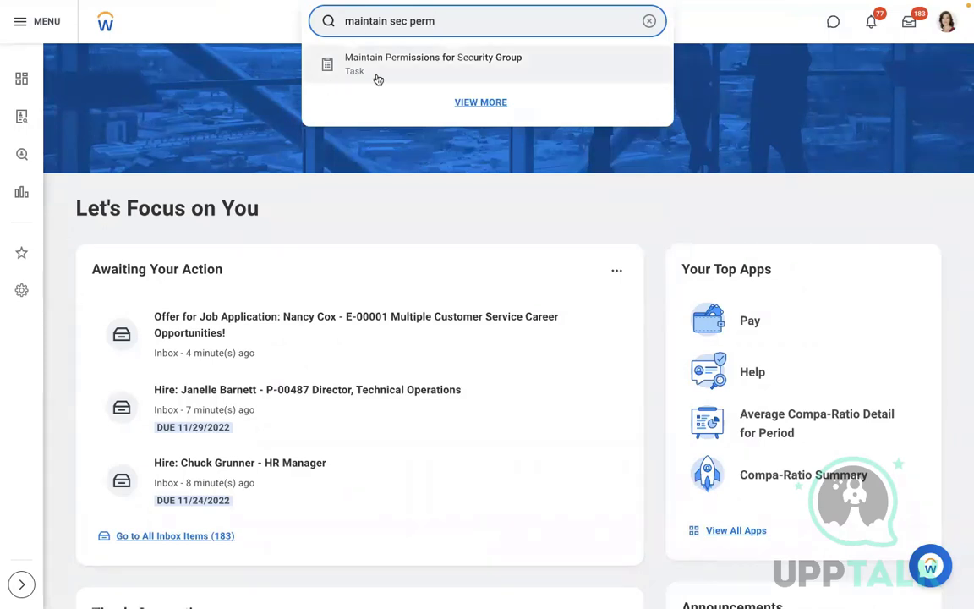
left_click(338, 67)
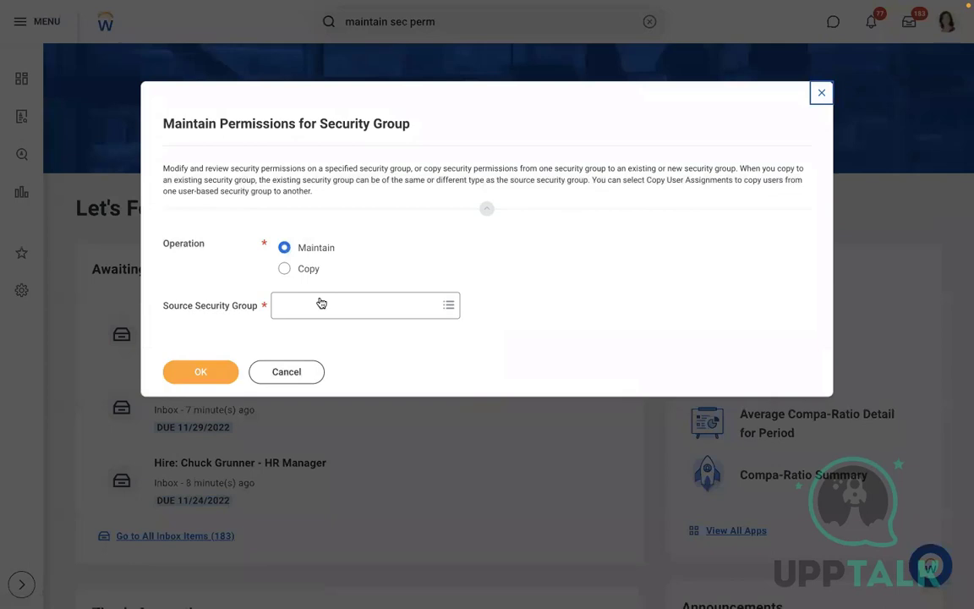
- View the domain security policy permissions with Benefits Analyst as the source security group, and close the page
left_click(319, 302)
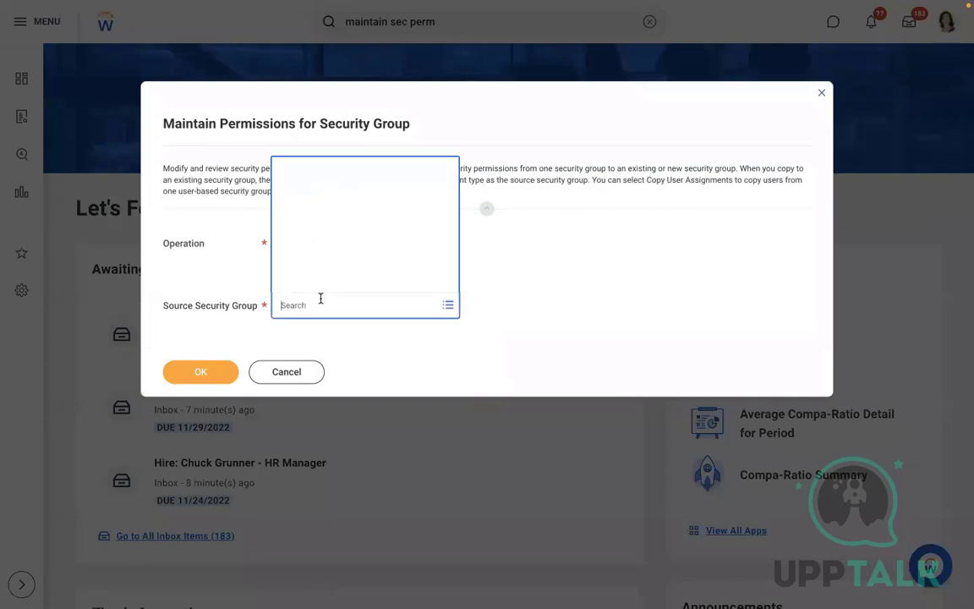
type("benefit")
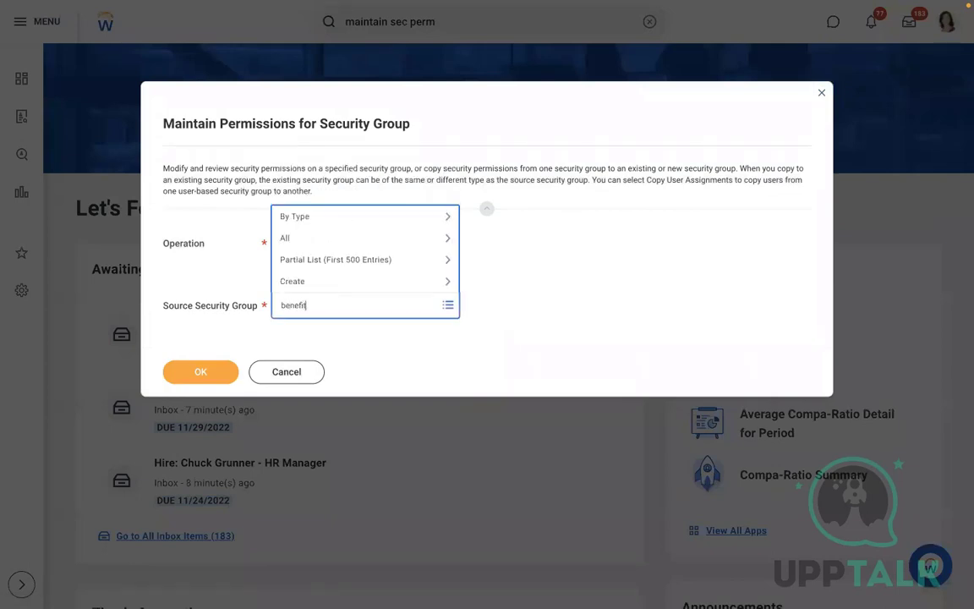
key("Return")
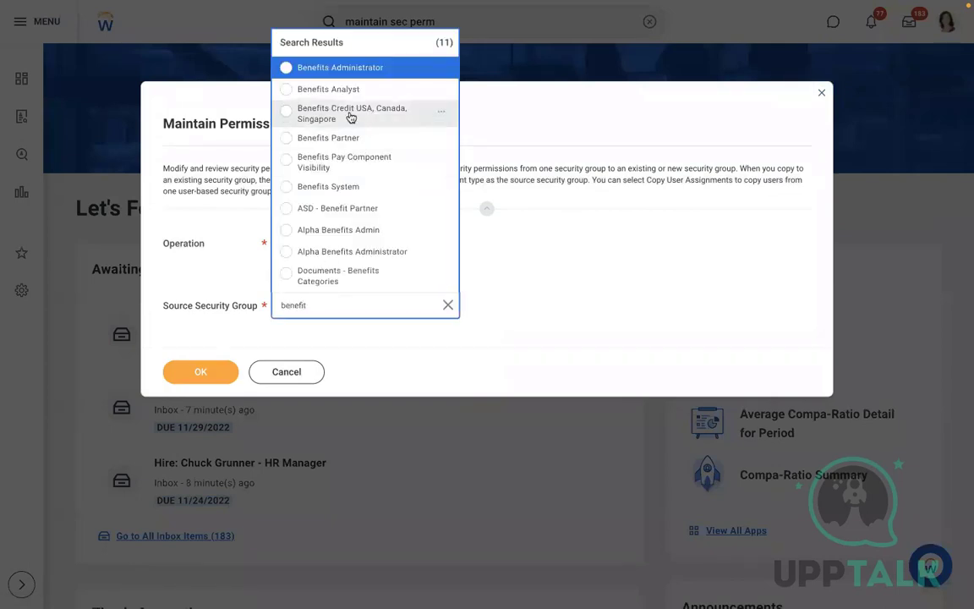
left_click(331, 91)
left_click(200, 371)
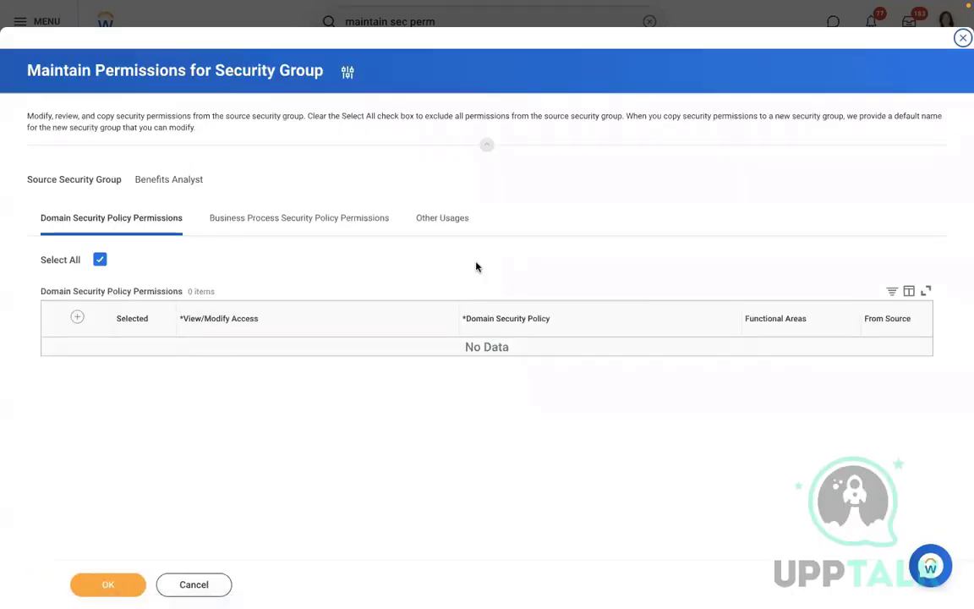
left_click(960, 39)
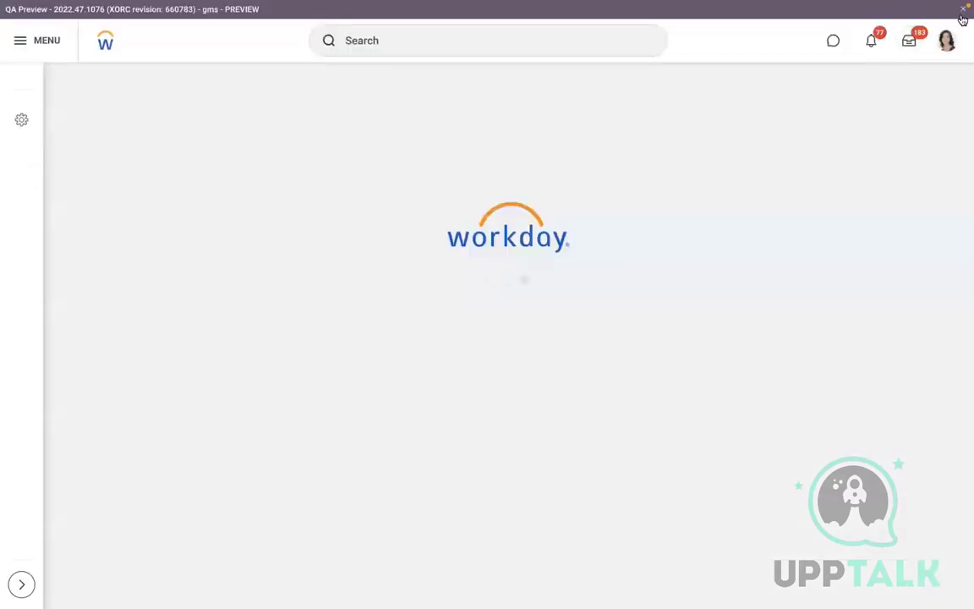
- Find and open the Domain Security Policies for Functional Area report
left_click(406, 27)
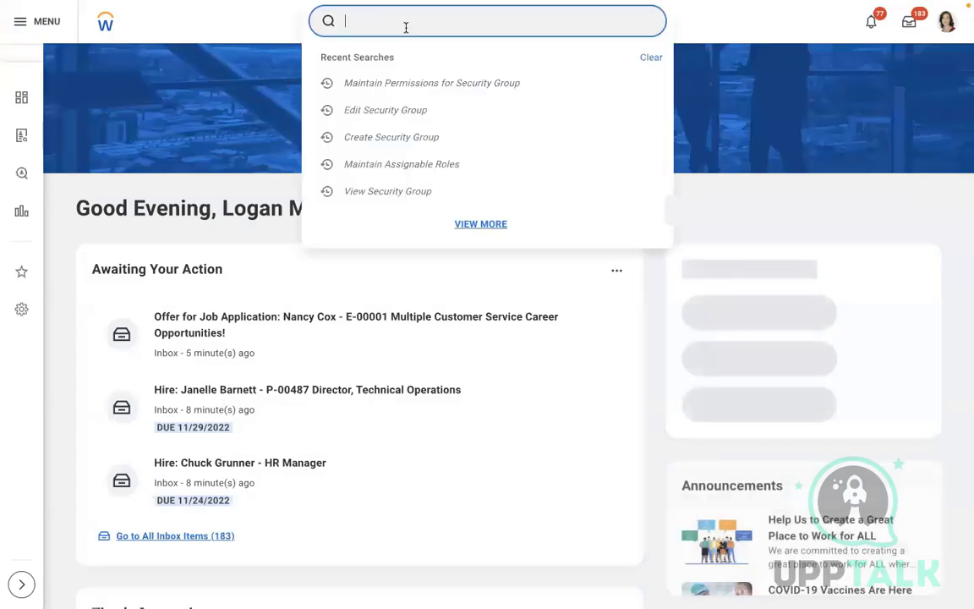
type("domain se")
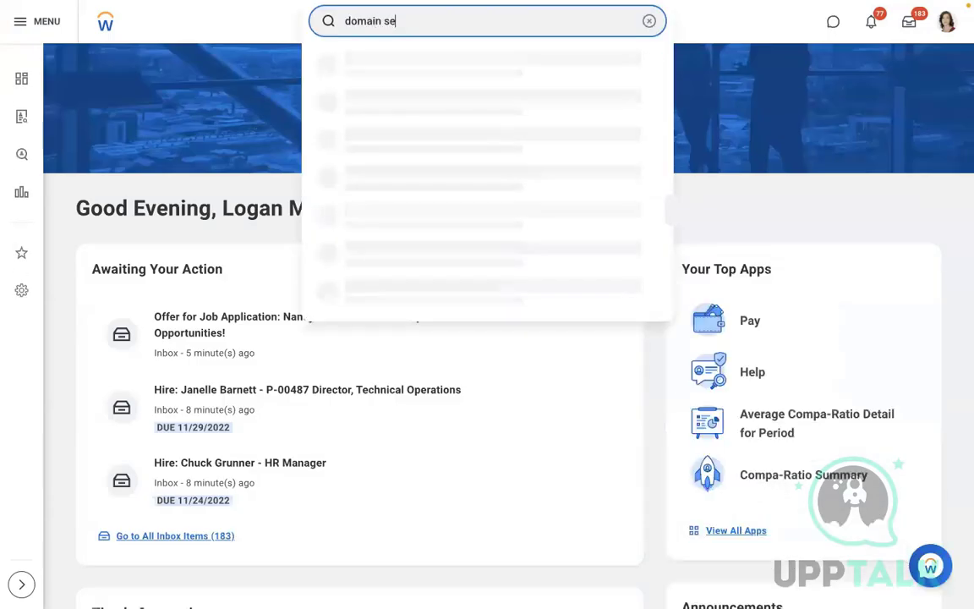
type("c pol fun area")
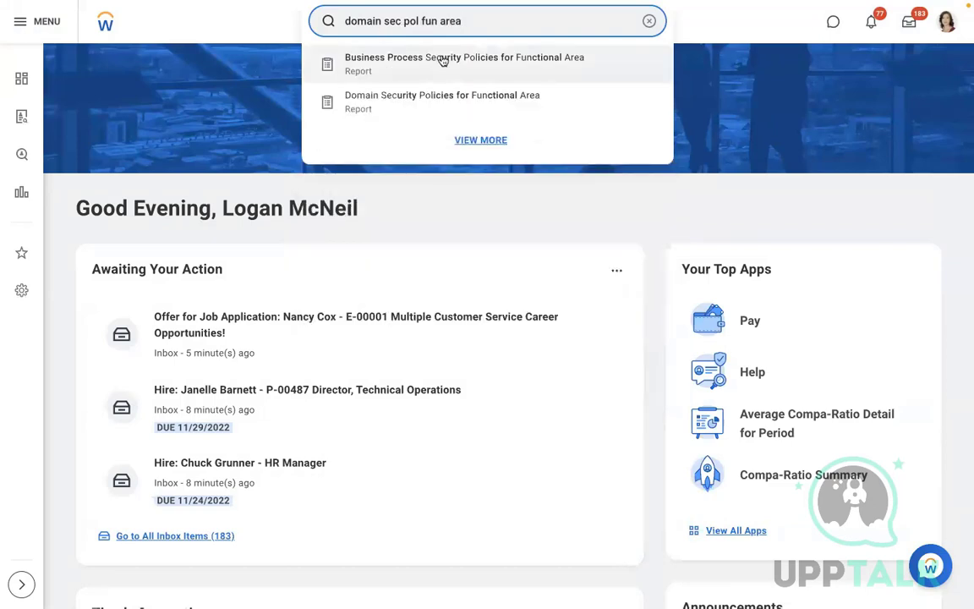
left_click(411, 105)
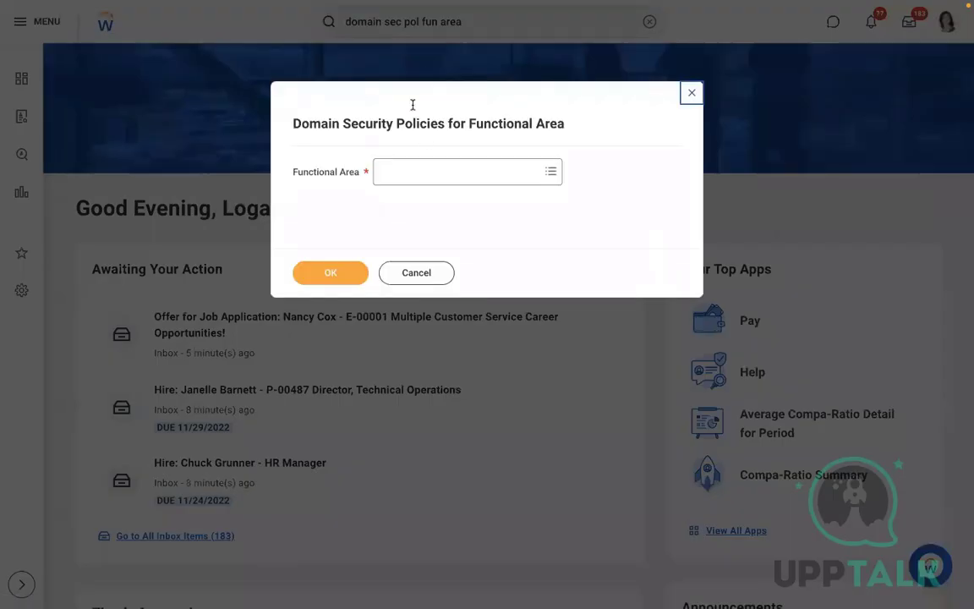
- Run the Domain Security Policies for Functional Area report for the Benefits functional area
left_click(417, 166)
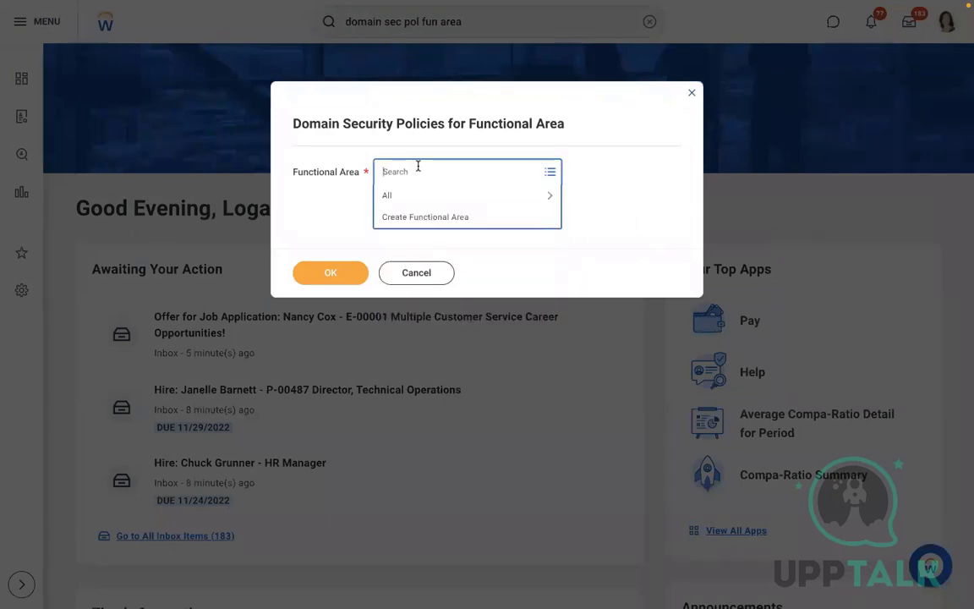
type("benefit")
key("Return")
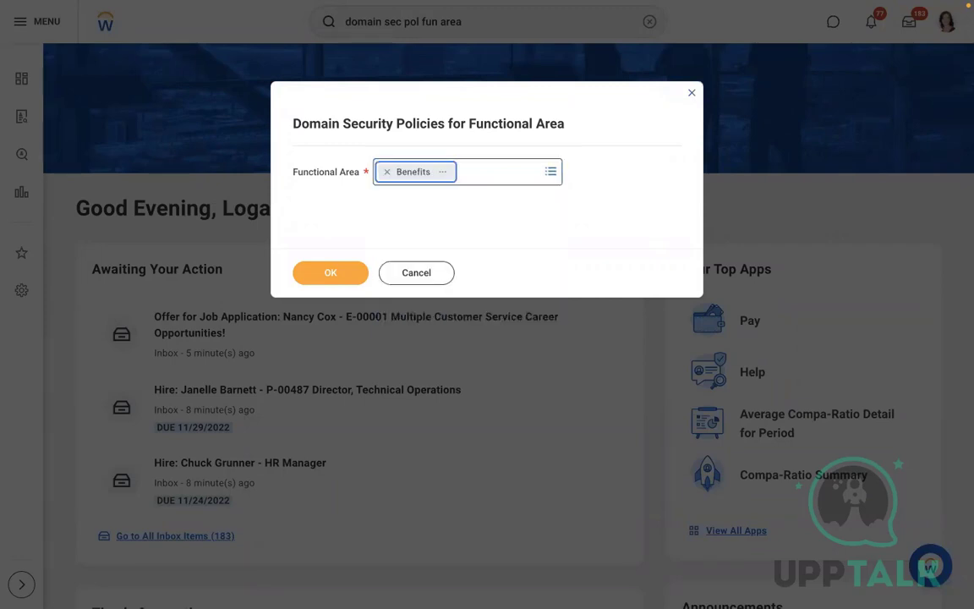
left_click(334, 273)
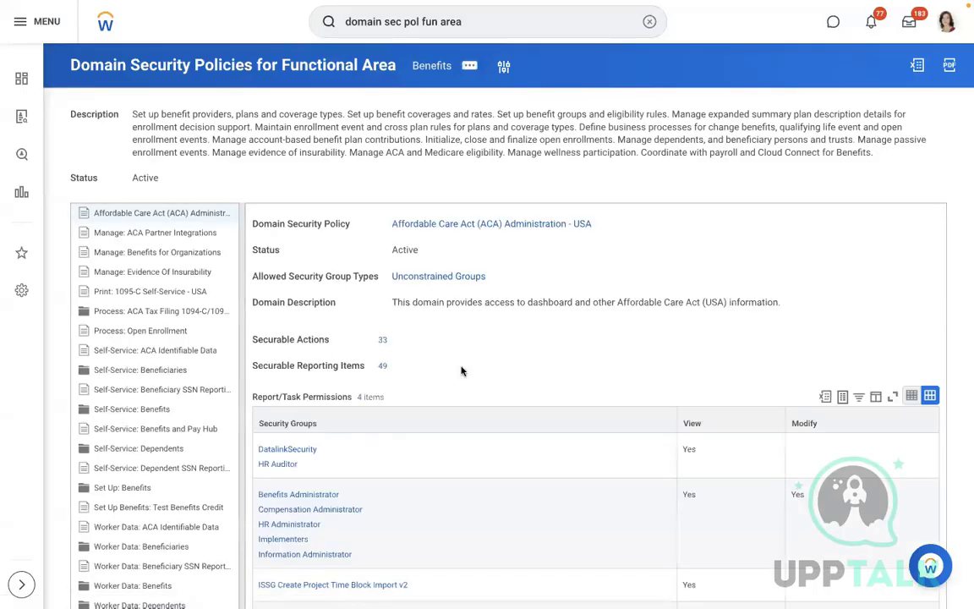
- Select the Worker Data: Dependents domain security policy and open its permissions for editing
scroll(643, 242, "down", 2)
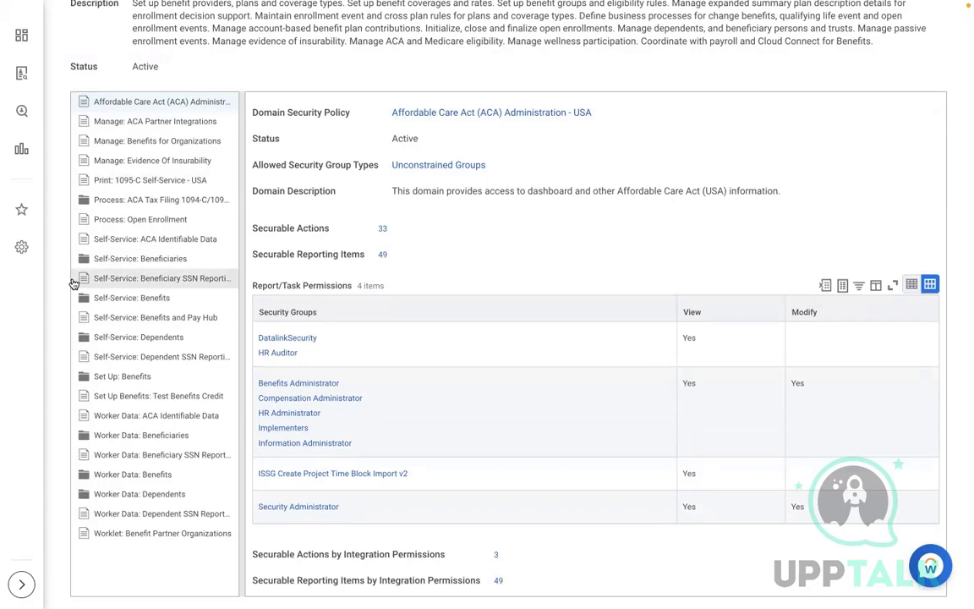
left_click(135, 498)
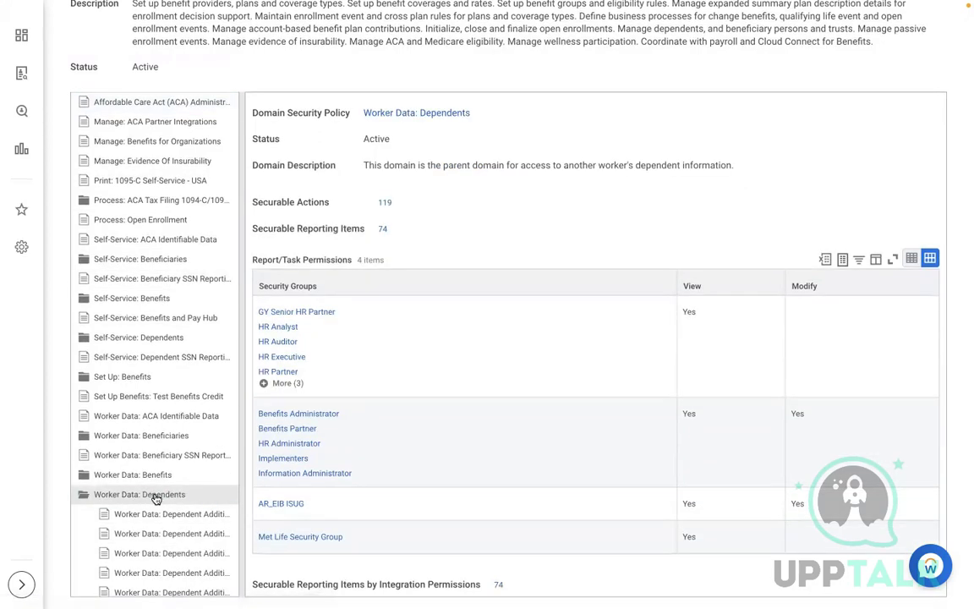
left_click(480, 114)
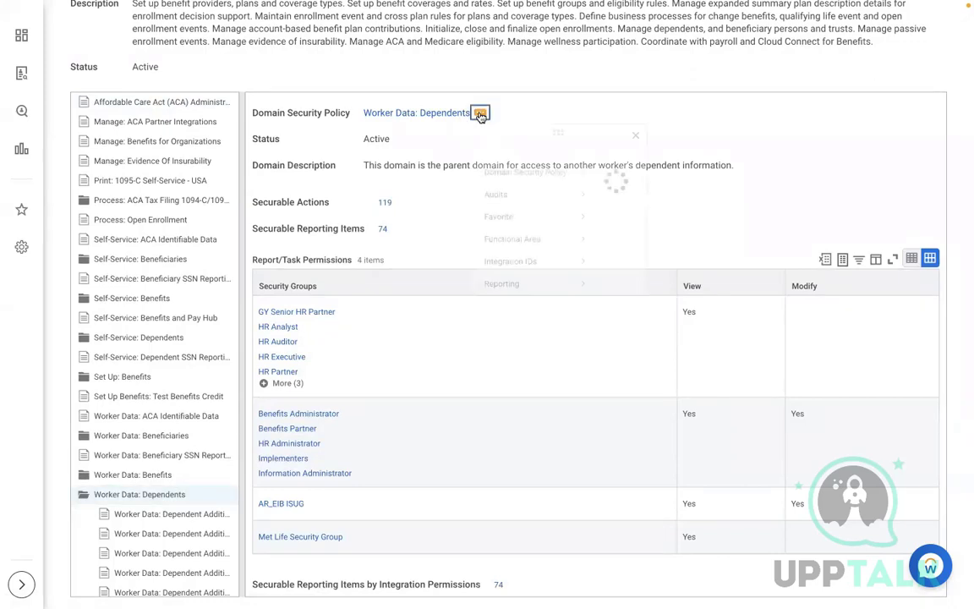
mouse_move(535, 187)
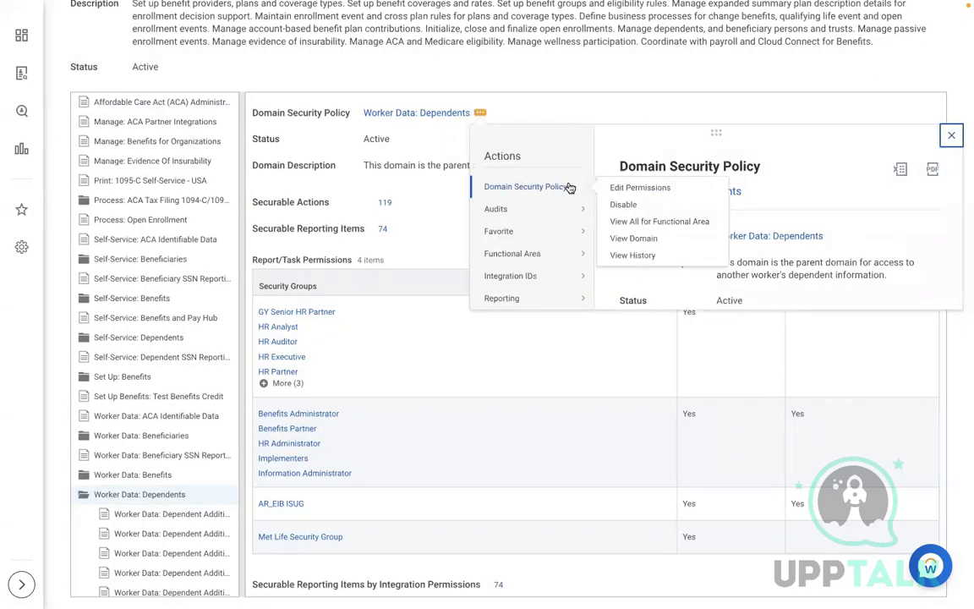
left_click(634, 188)
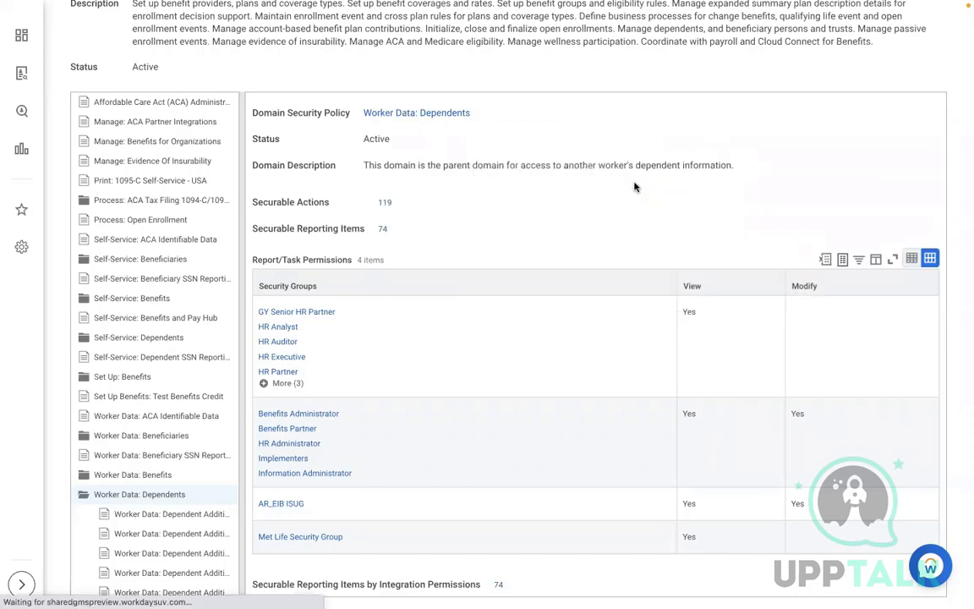
scroll(616, 207, "down", 1)
scroll(616, 207, "down", 5)
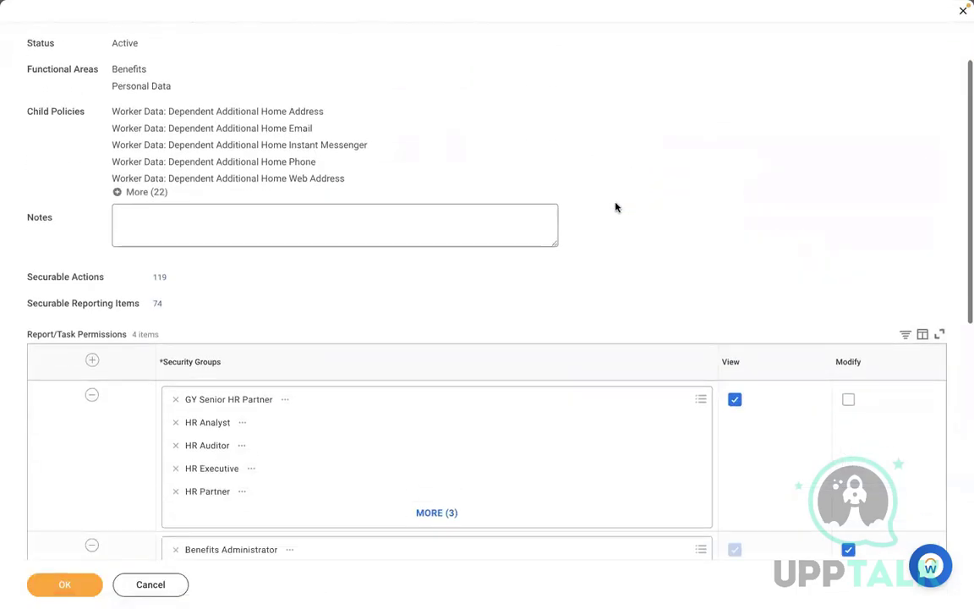
- Switch to the Word notes, check the access level the Benefits Analyst needs, and return to Workday
key("ctrl+Left")
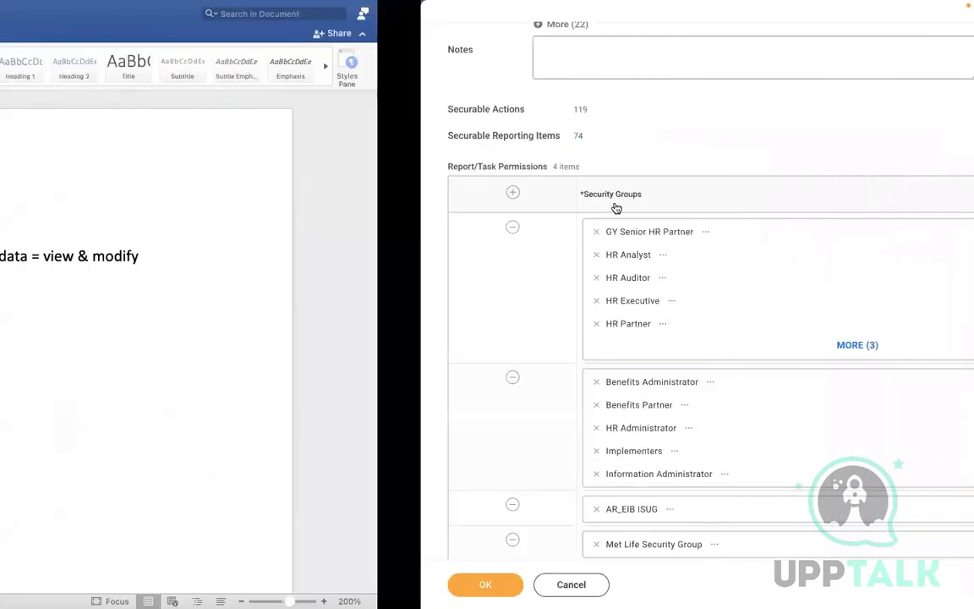
left_click(660, 260)
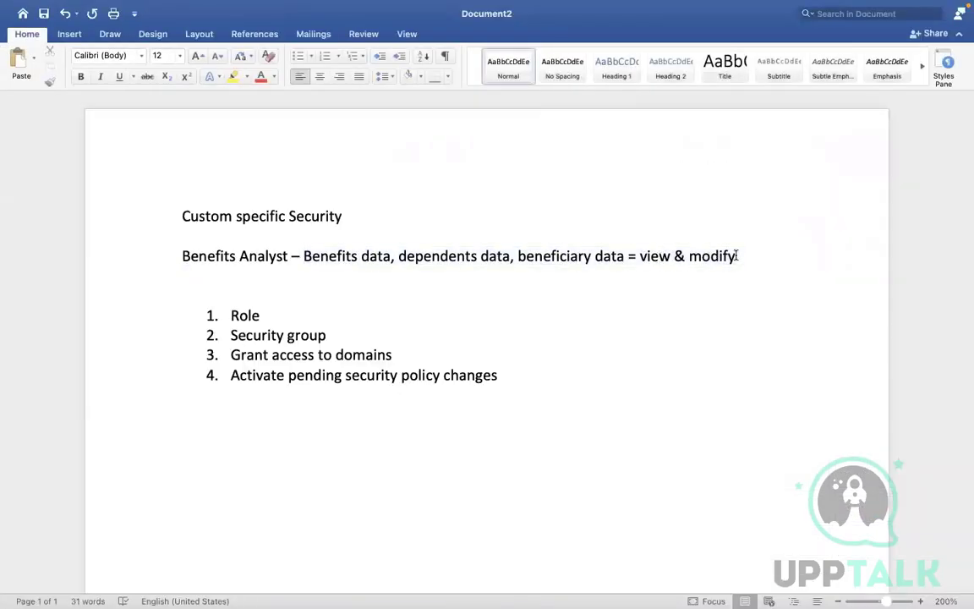
left_click_drag(735, 257, 660, 260)
key("ctrl+Right")
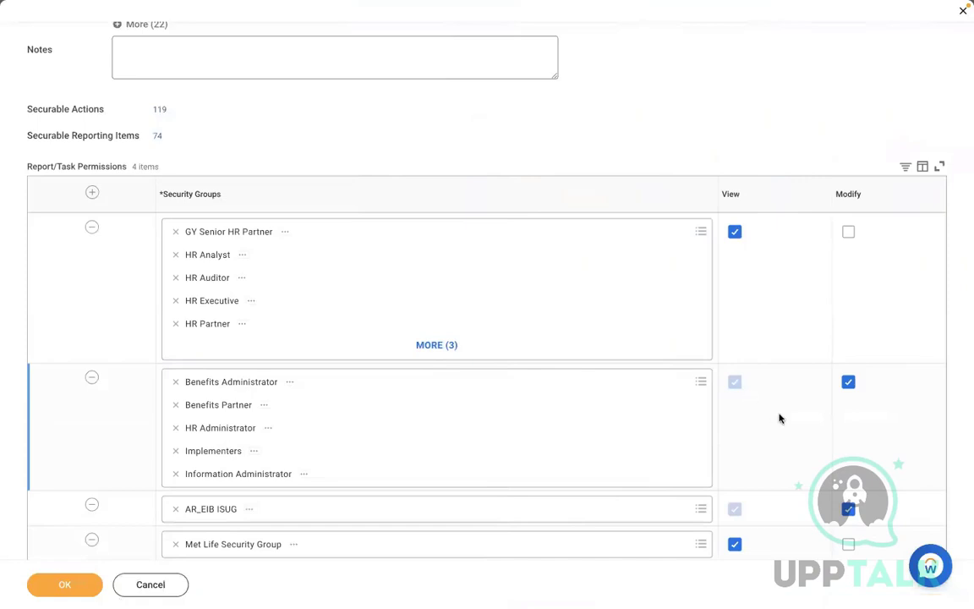
- Add Benefits Analyst to the Benefits Administrator row with view and modify access for Worker Data: Dependents, and save the permissions
left_click(424, 379)
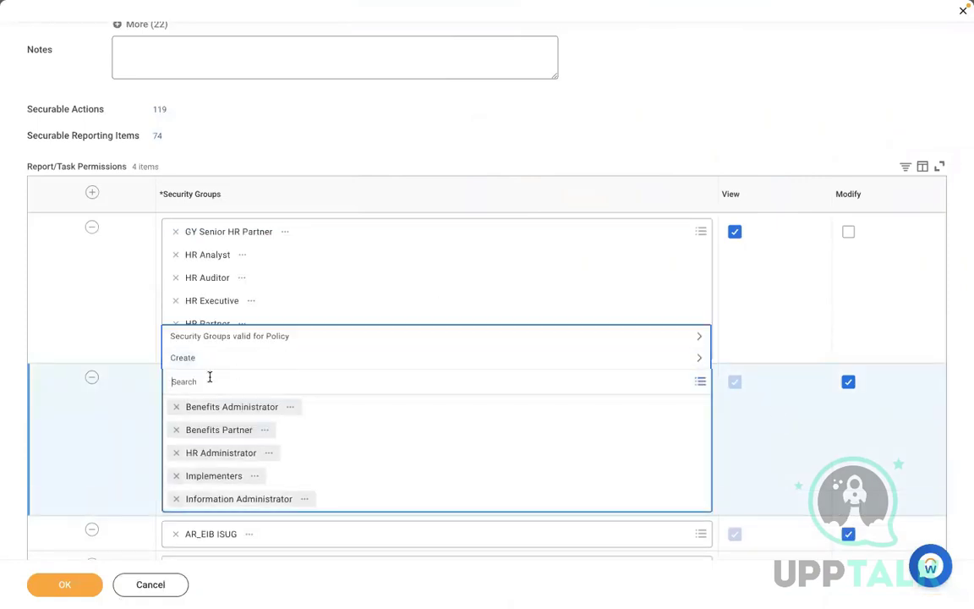
type("bene")
key("Return")
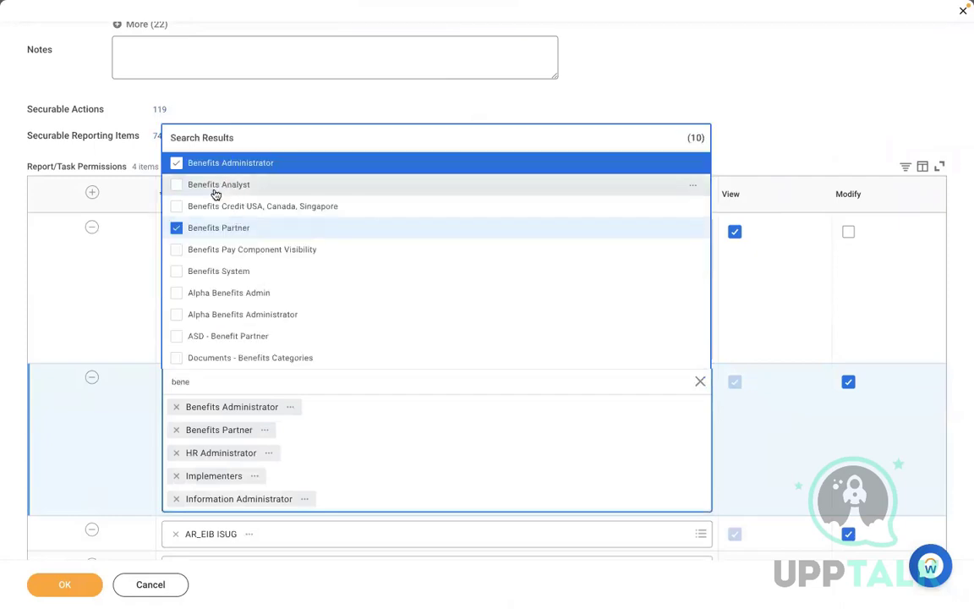
left_click(216, 192)
left_click(140, 493)
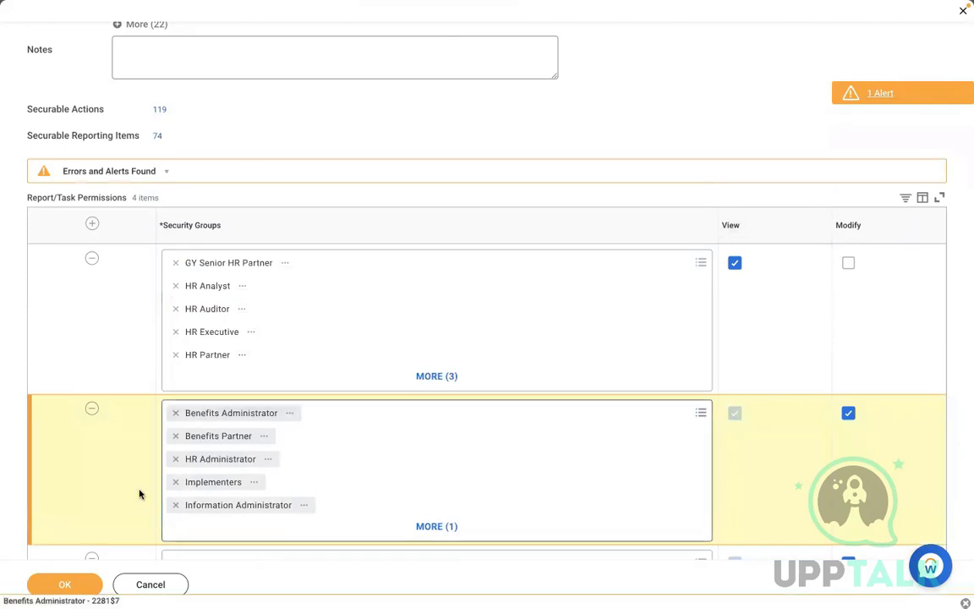
left_click(65, 584)
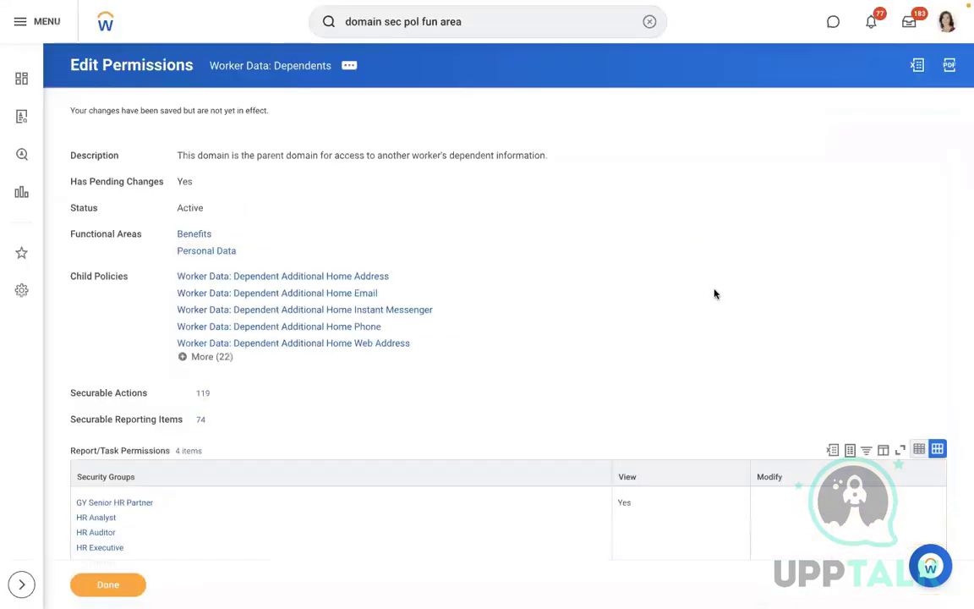
- Review the saved report/task permissions of Worker Data: Dependents and close the page
scroll(714, 295, "down", 2)
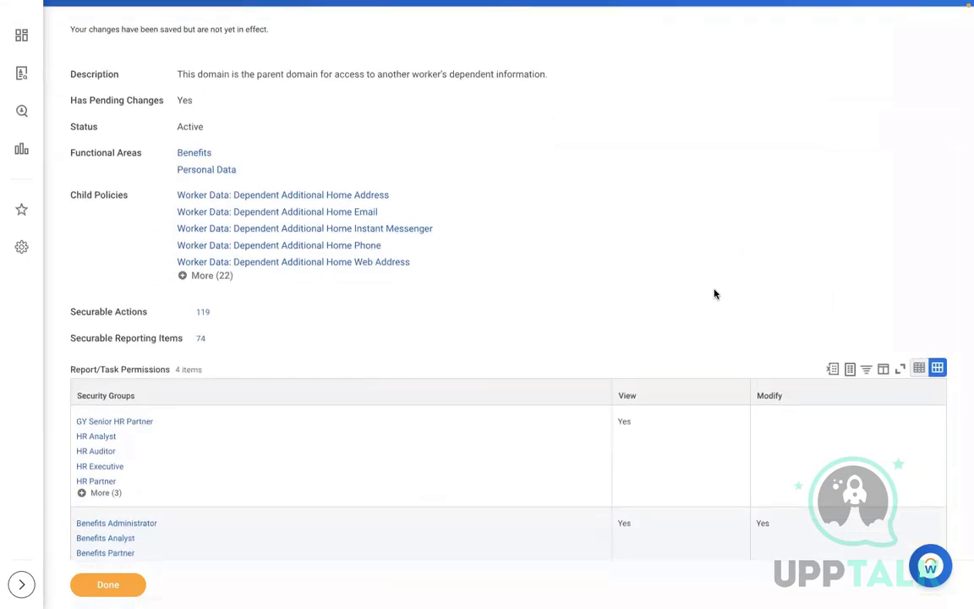
scroll(715, 294, "down", 2)
scroll(714, 294, "up", 1)
scroll(714, 294, "up", 3)
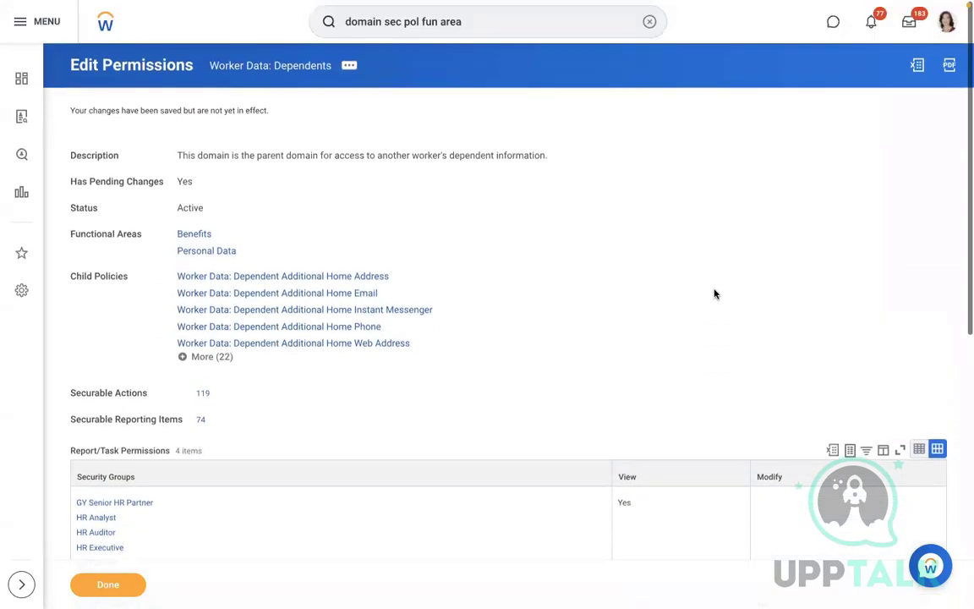
left_click(128, 587)
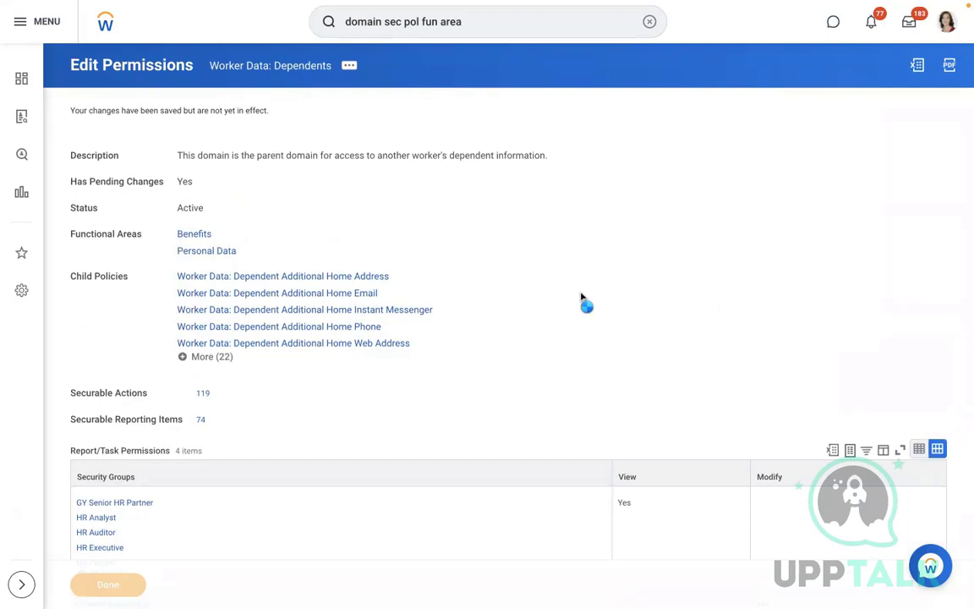
- Switch to the Word notes, check the benefits data requirement, and return to the Workday policy list
key("ctrl+Left")
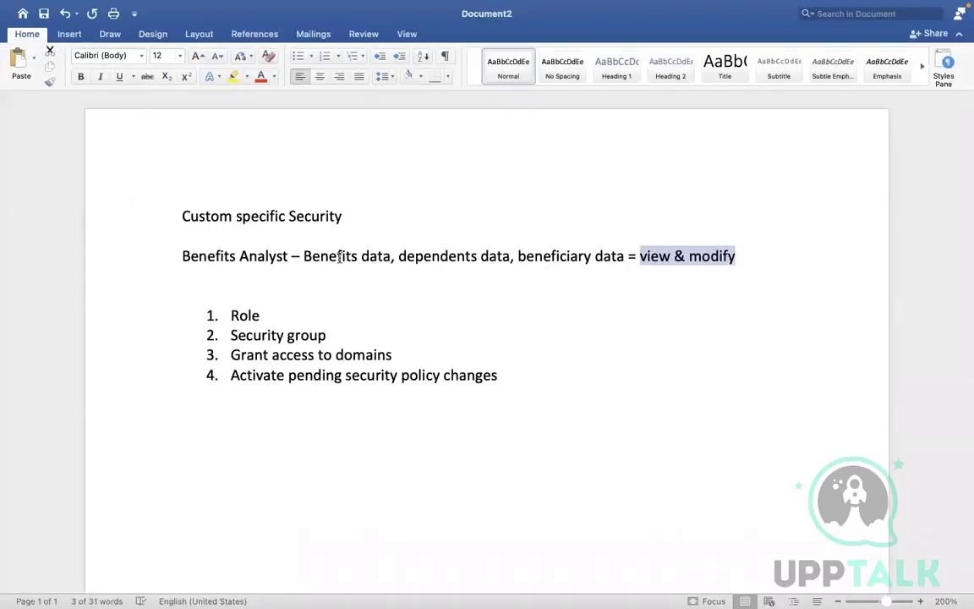
left_click_drag(304, 255, 383, 255)
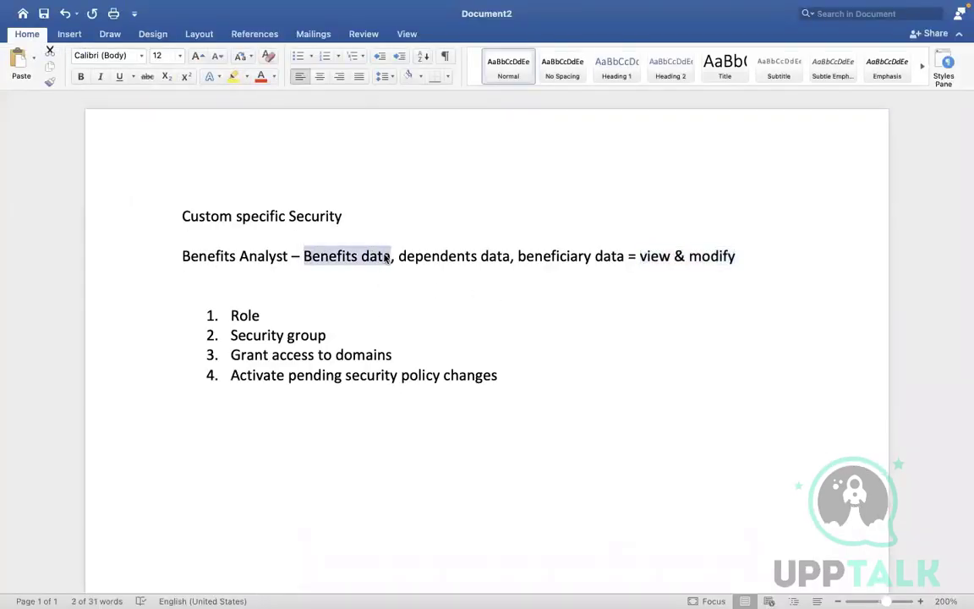
key("ctrl+Right")
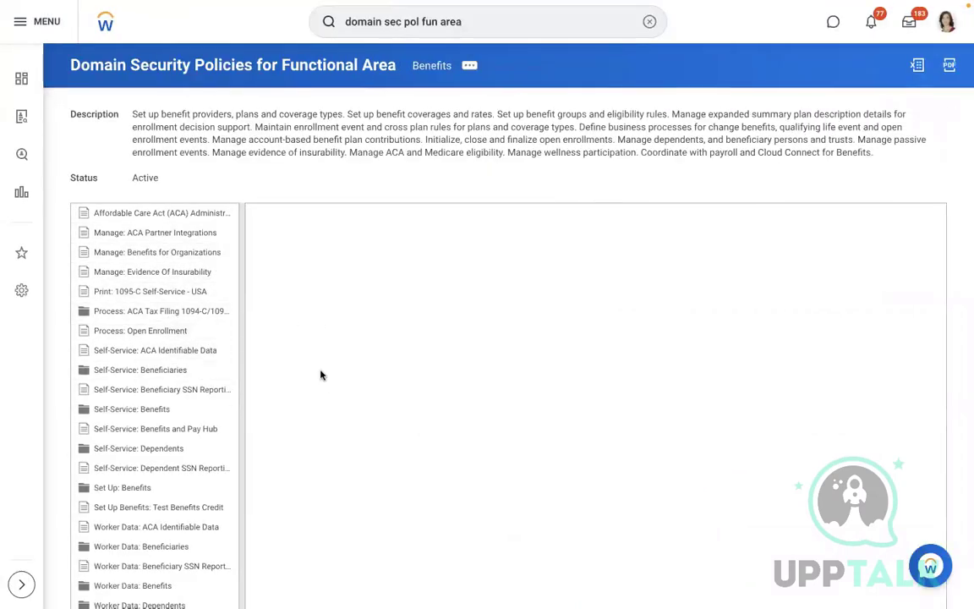
- Select the Worker Data: Beneficiaries domain security policy and open its permissions for editing
scroll(320, 374, "down", 2)
scroll(321, 375, "down", 1)
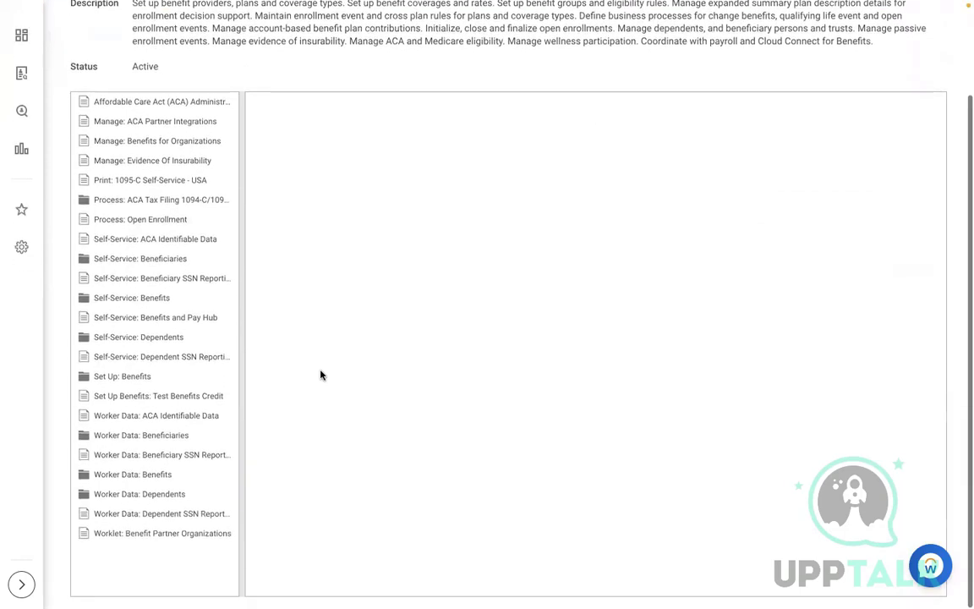
left_click(131, 437)
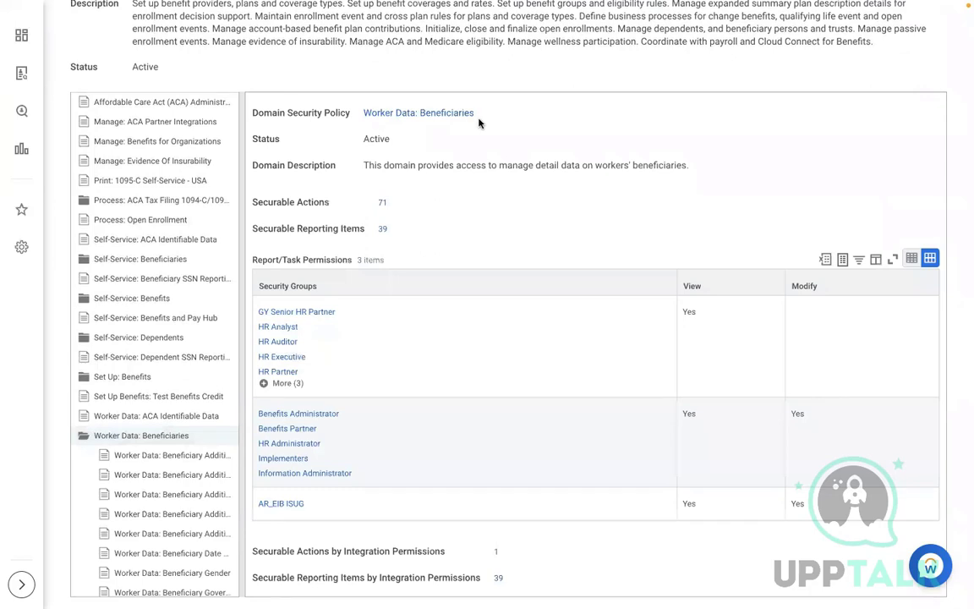
mouse_move(482, 116)
left_click(483, 116)
mouse_move(556, 187)
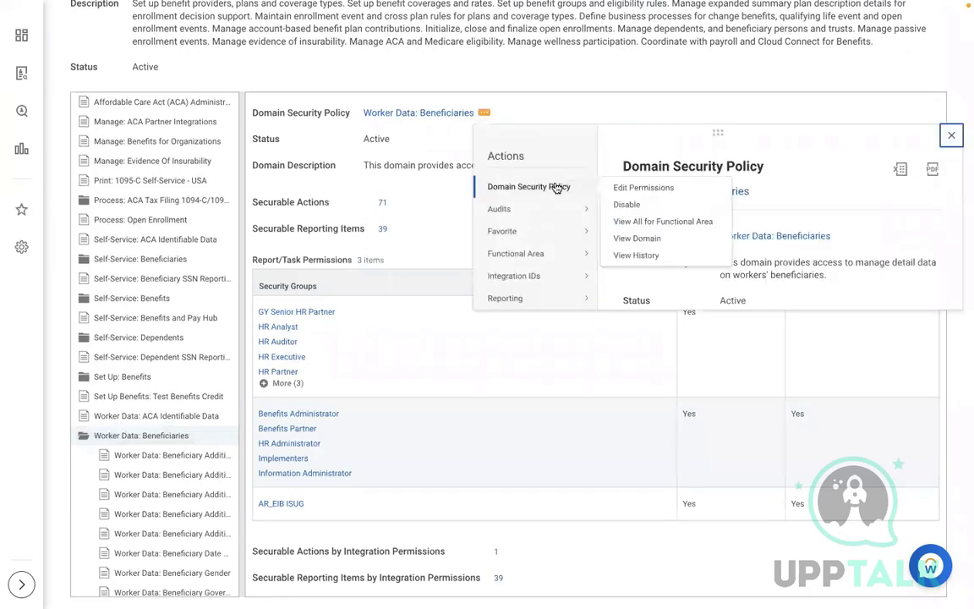
left_click(632, 186)
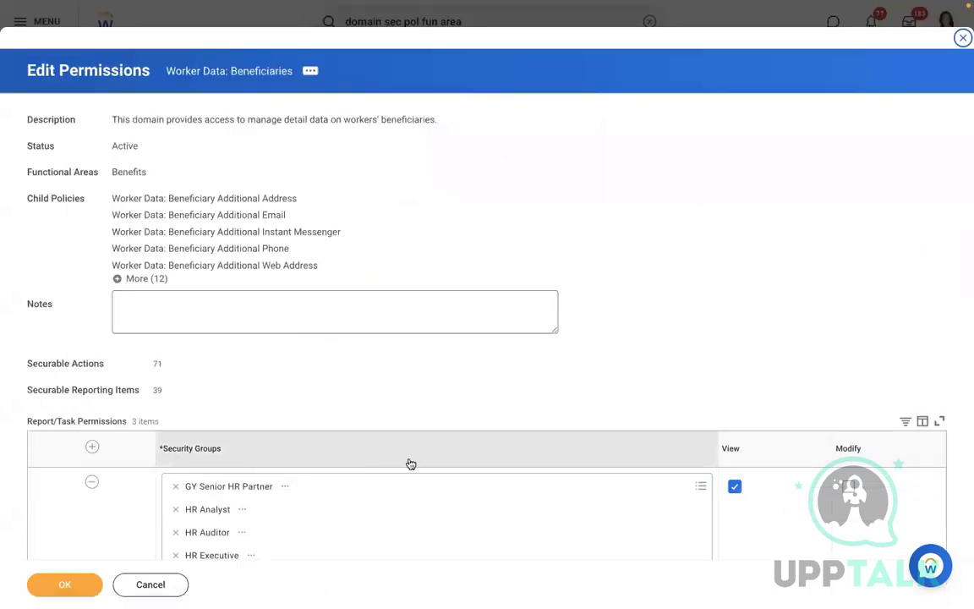
scroll(687, 385, "down", 4)
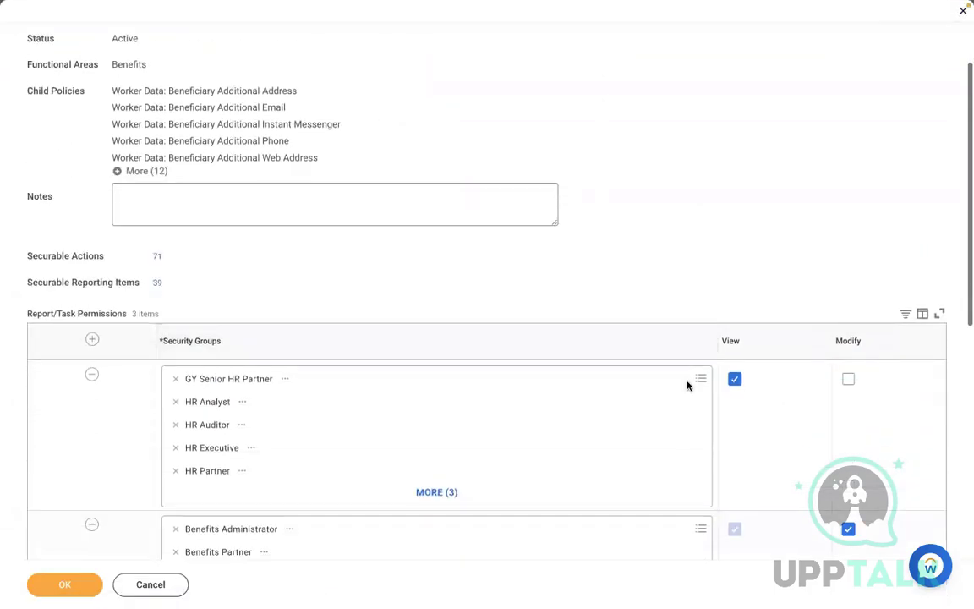
- Add Benefits Analyst to the Benefits Administrator row with view and modify access for Worker Data: Beneficiaries, and save the permissions
left_click(385, 344)
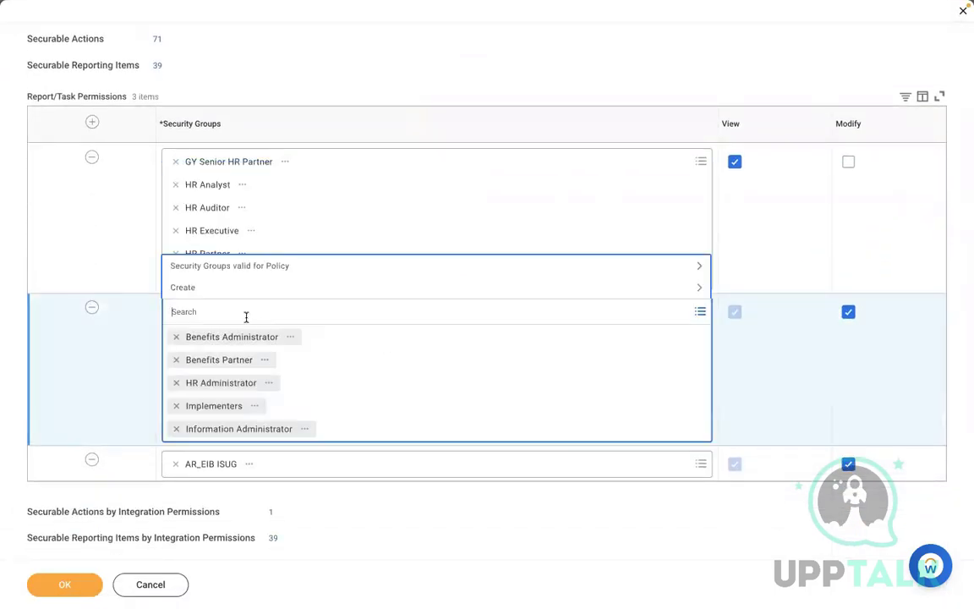
type("bene")
key("Return")
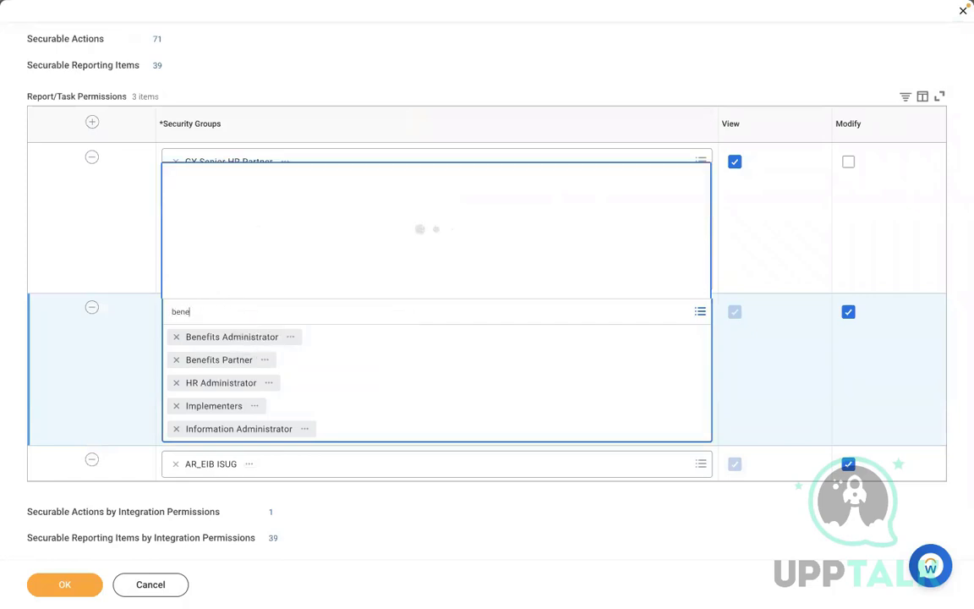
left_click(228, 92)
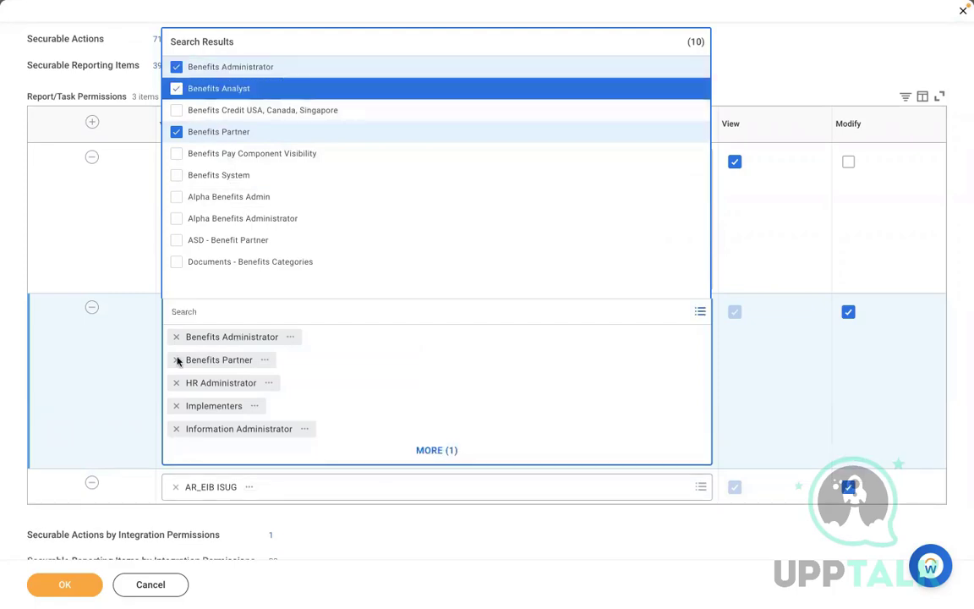
left_click(71, 585)
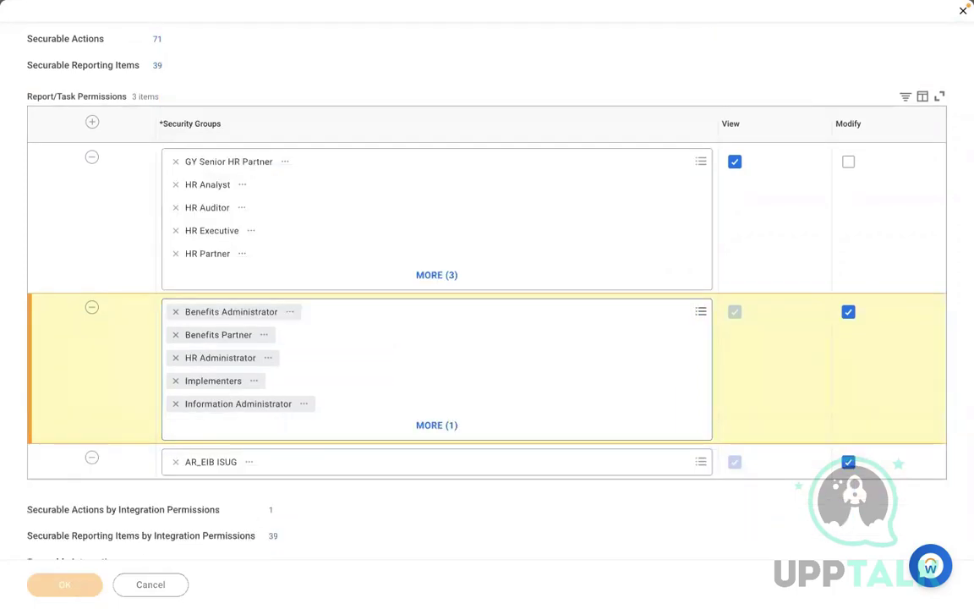
- Check the beneficiary data requirement in the Word notes, return to Workday, and close the saved Worker Data: Beneficiaries page
key("ctrl+Left")
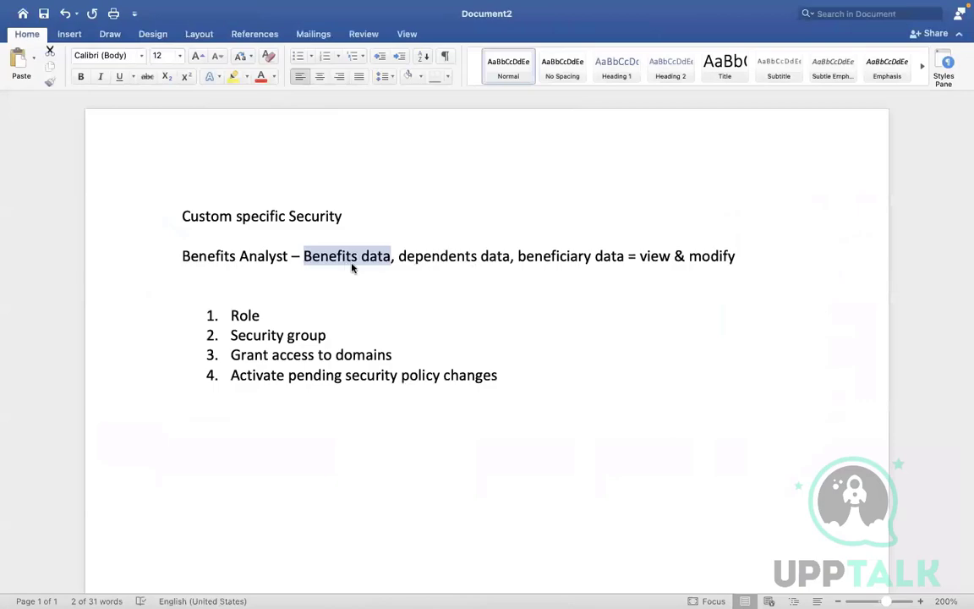
double_click(583, 255)
key("ctrl+Right")
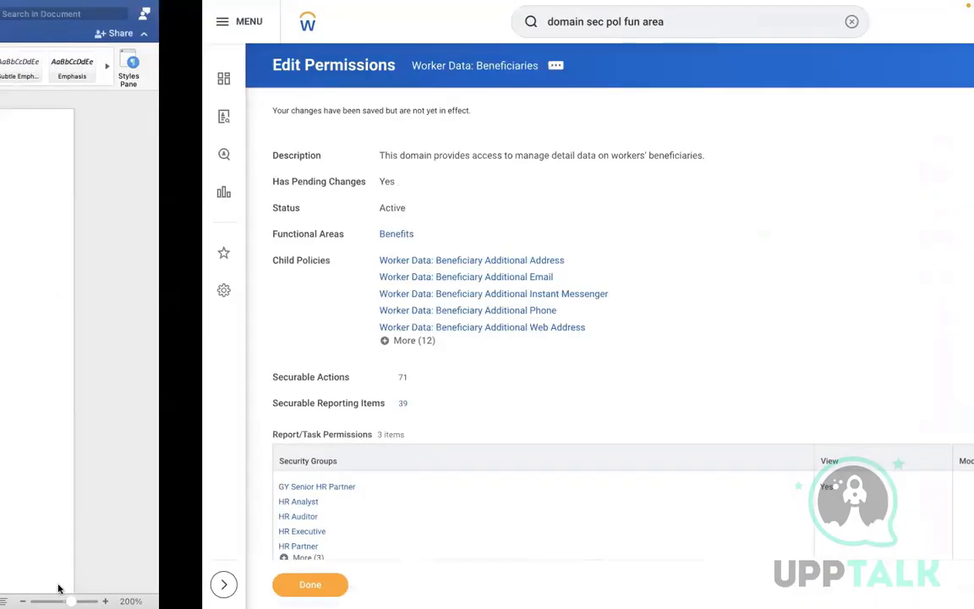
left_click(126, 586)
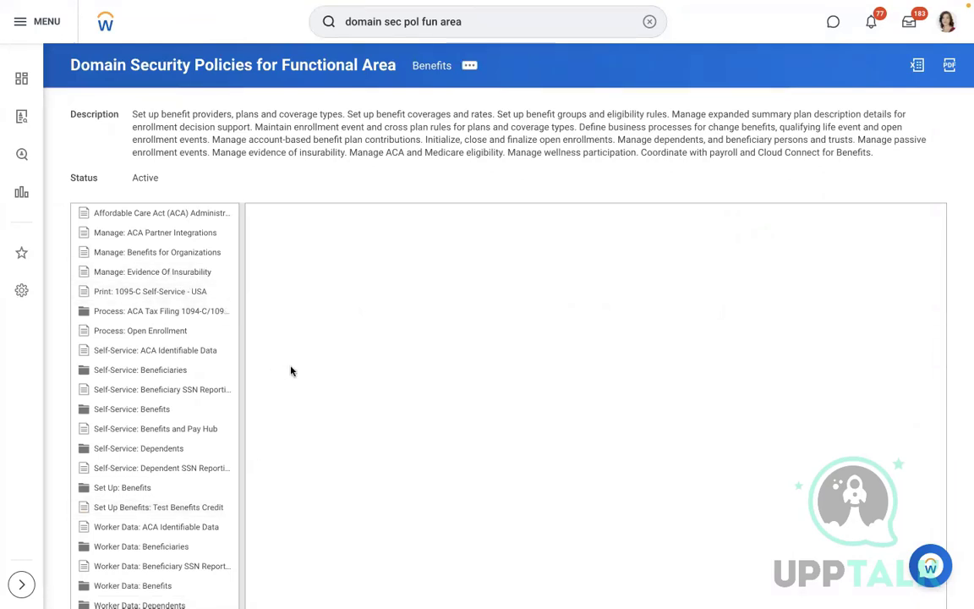
scroll(291, 372, "down", 1)
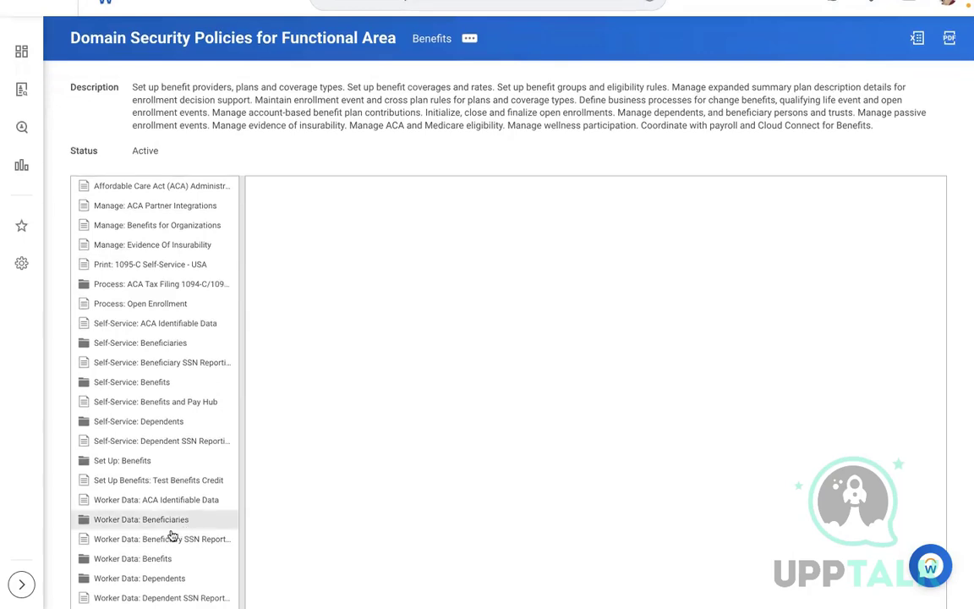
- Select the Worker Data: Benefits domain security policy and open its permissions for editing
left_click(131, 558)
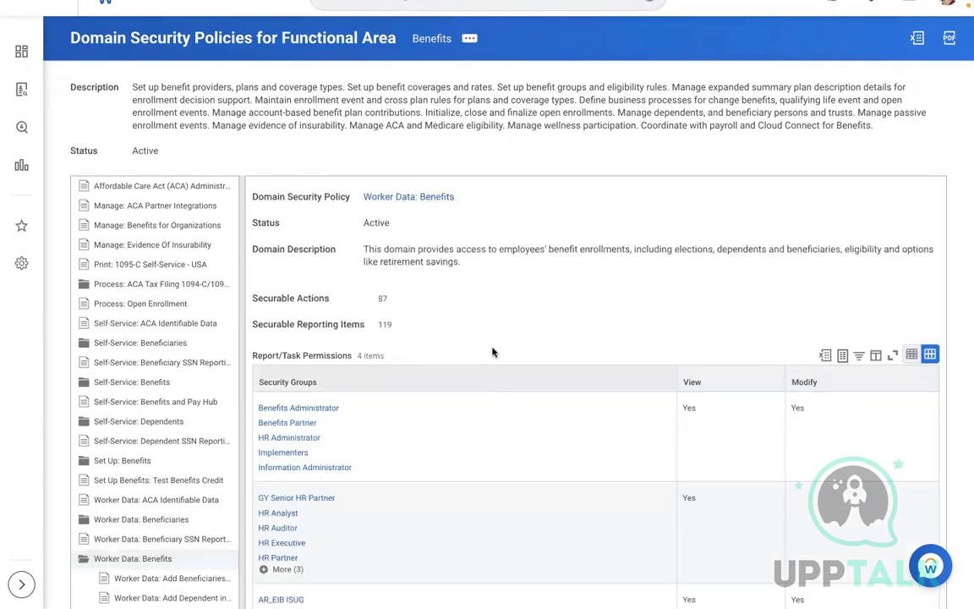
mouse_move(464, 198)
left_click_drag(131, 87, 742, 126)
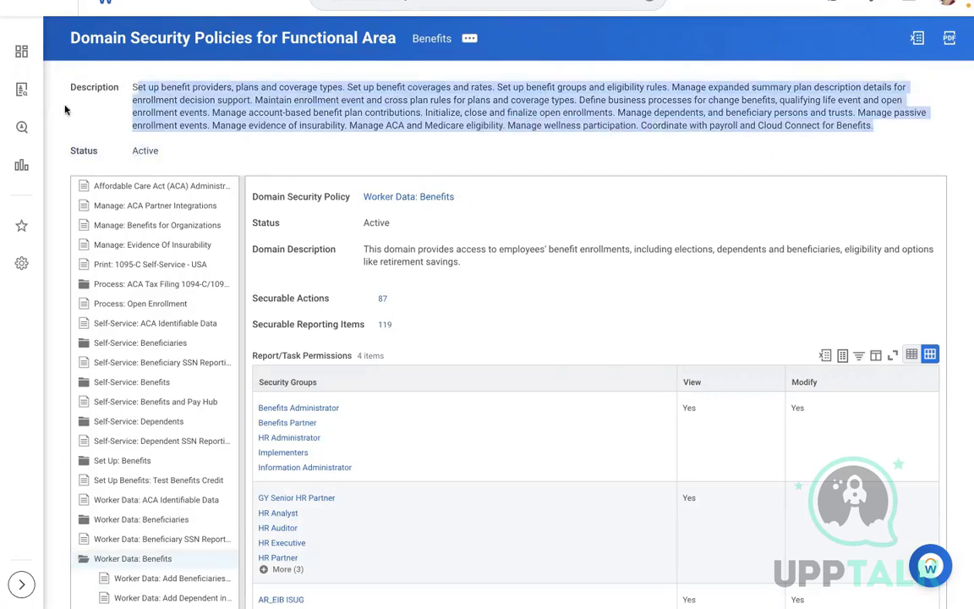
left_click(464, 198)
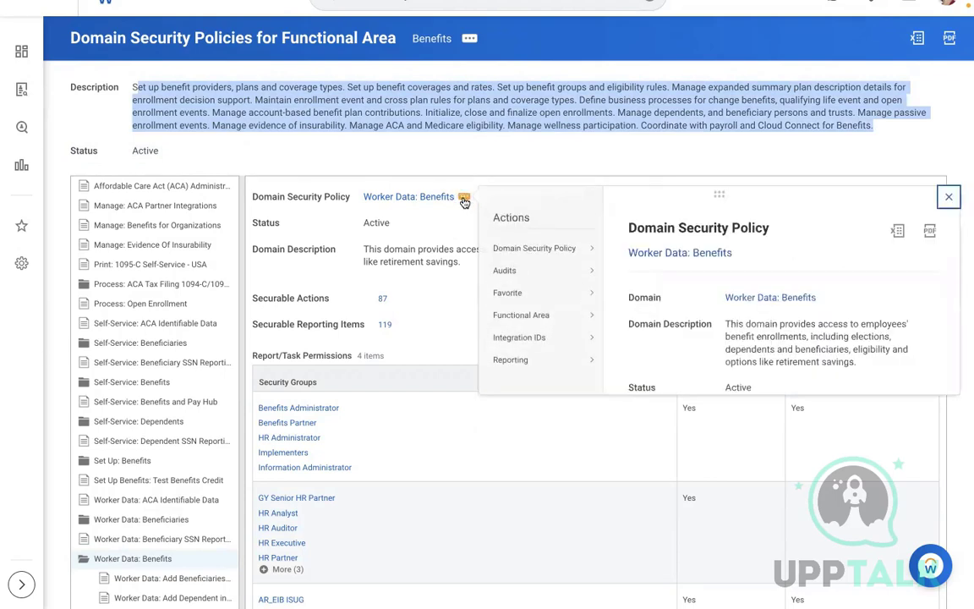
mouse_move(576, 251)
left_click(646, 250)
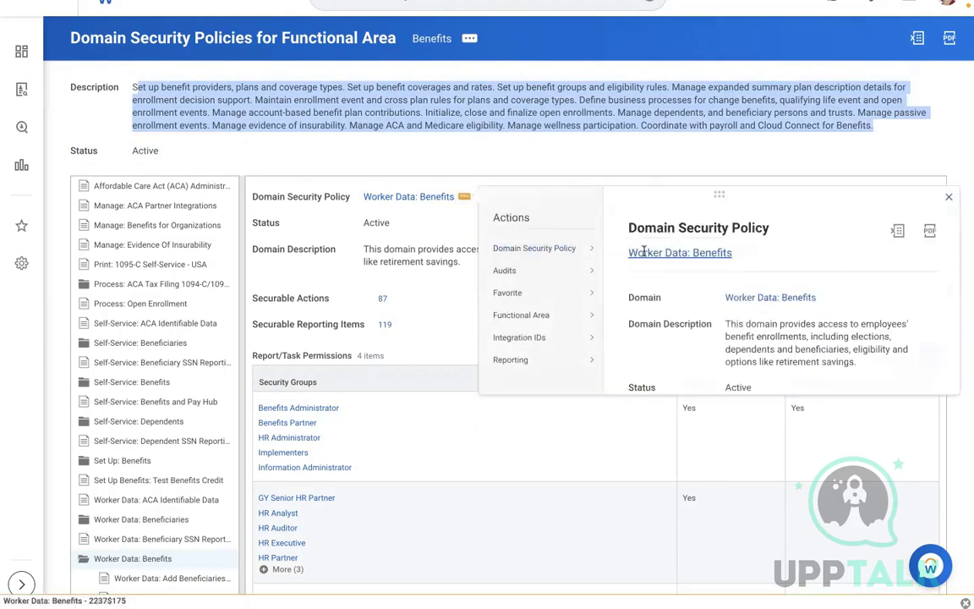
- Add Benefits Analyst to the Benefits Administrator row with view and modify access for Worker Data: Benefits, and save the permissions
scroll(515, 193, "down", 3)
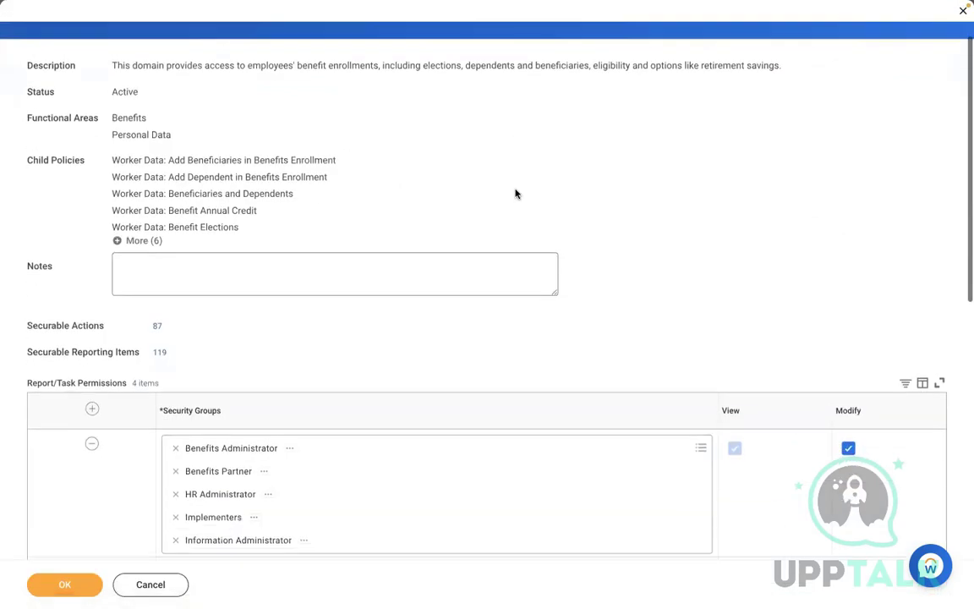
left_click(414, 361)
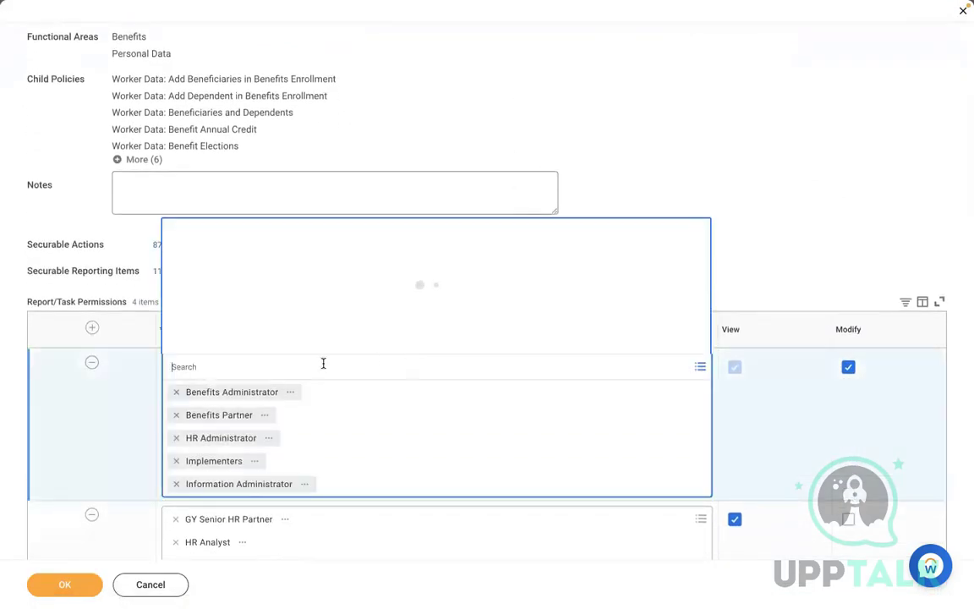
type("benefit")
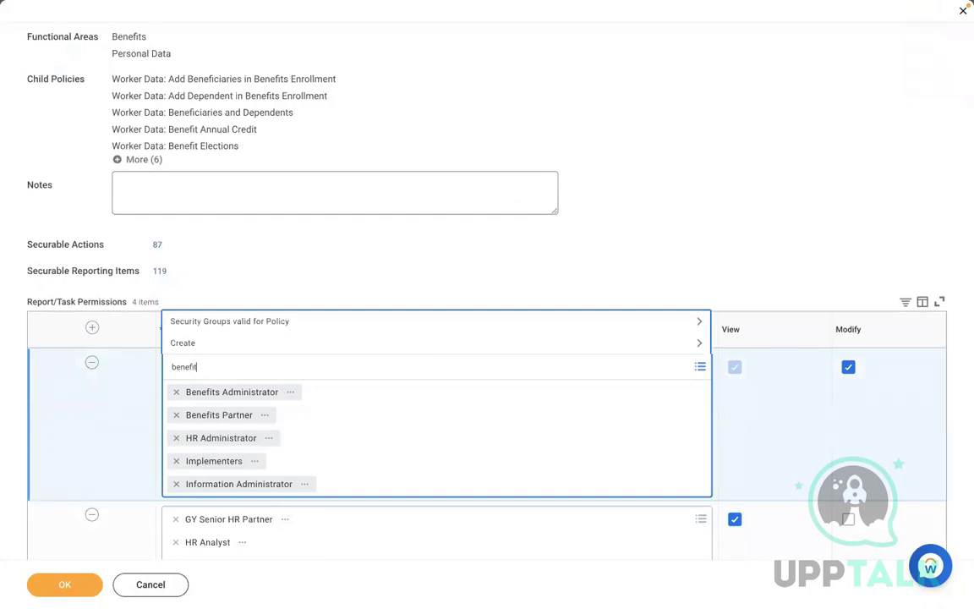
key("Return")
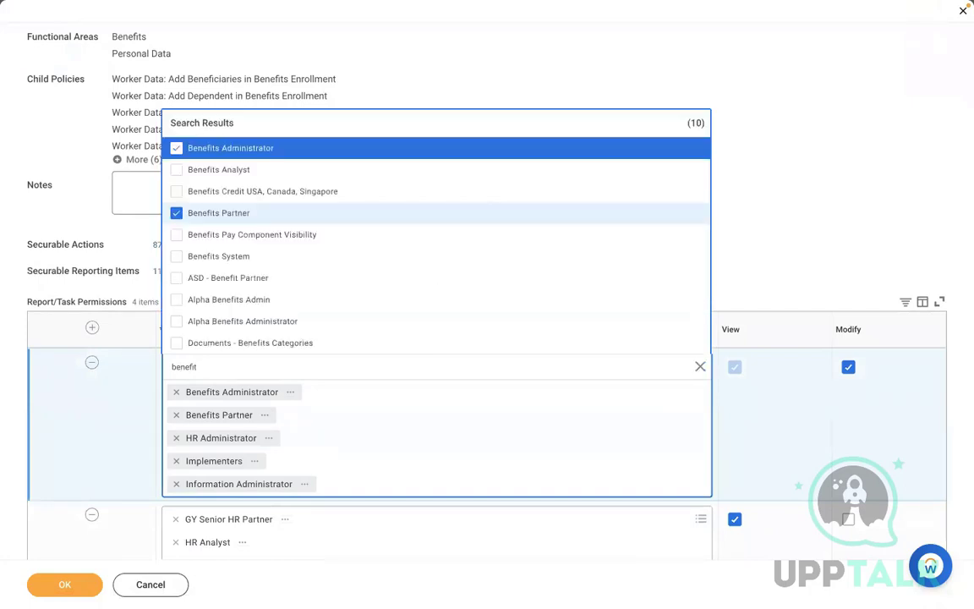
left_click(230, 172)
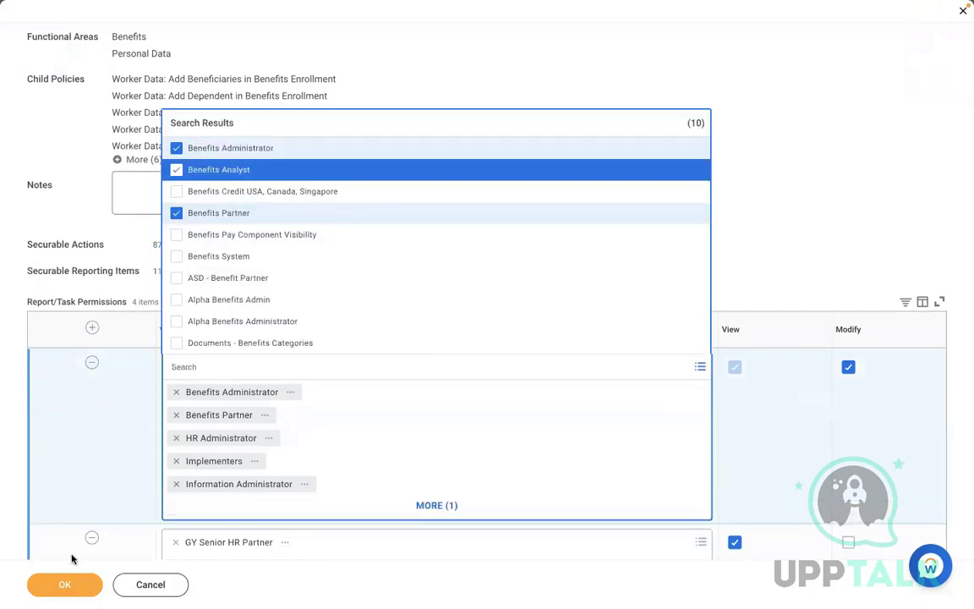
left_click(65, 583)
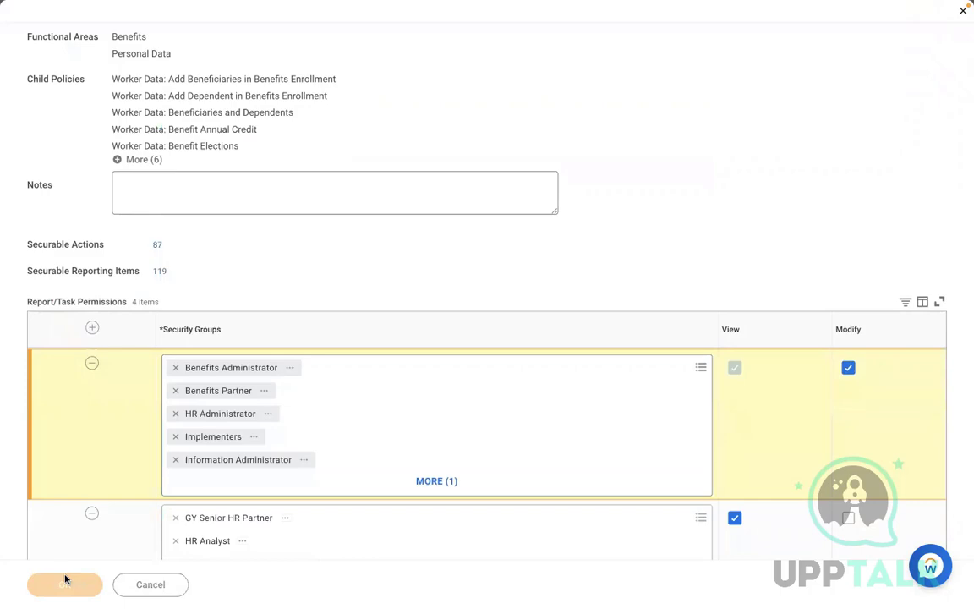
- Switch to the Word notes, check the data requirements and the activation step, and return to Workday
key("ctrl+Left")
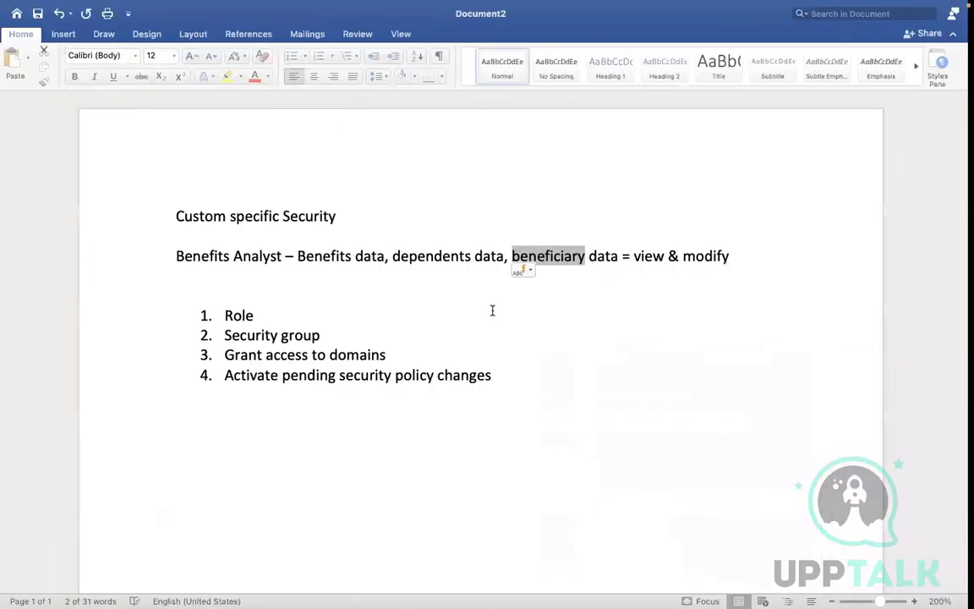
left_click(492, 310)
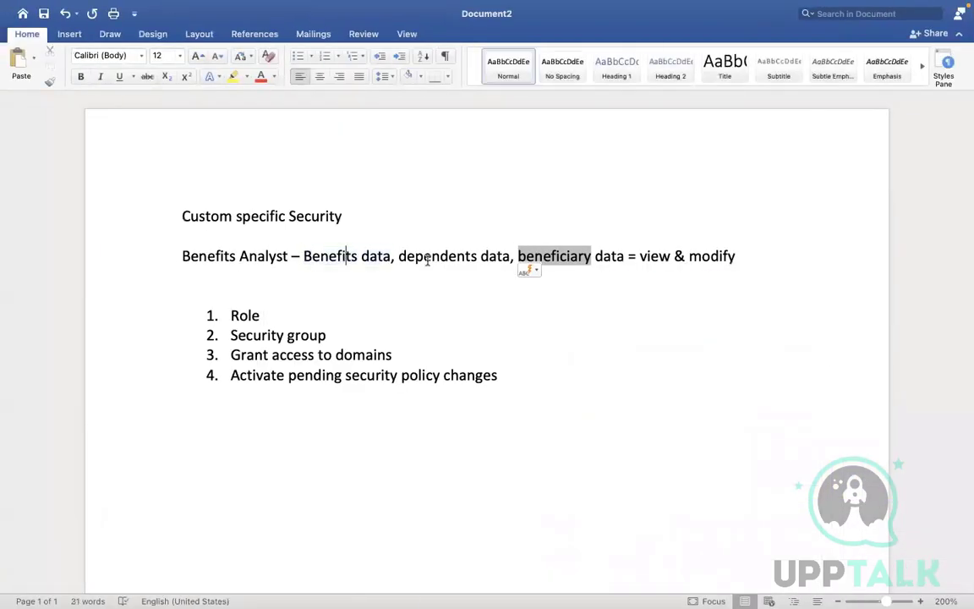
key("ctrl+Right")
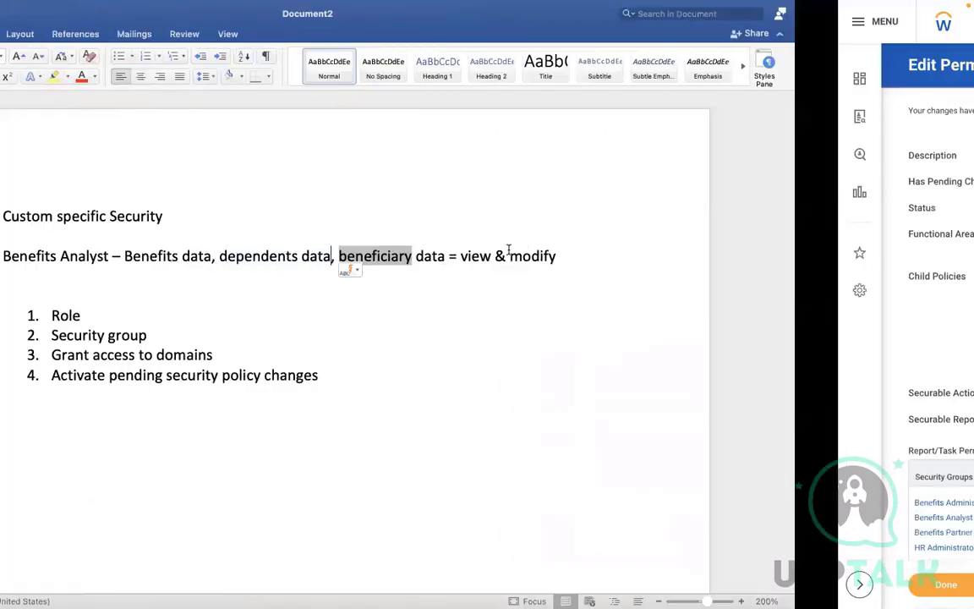
key("ctrl+Left")
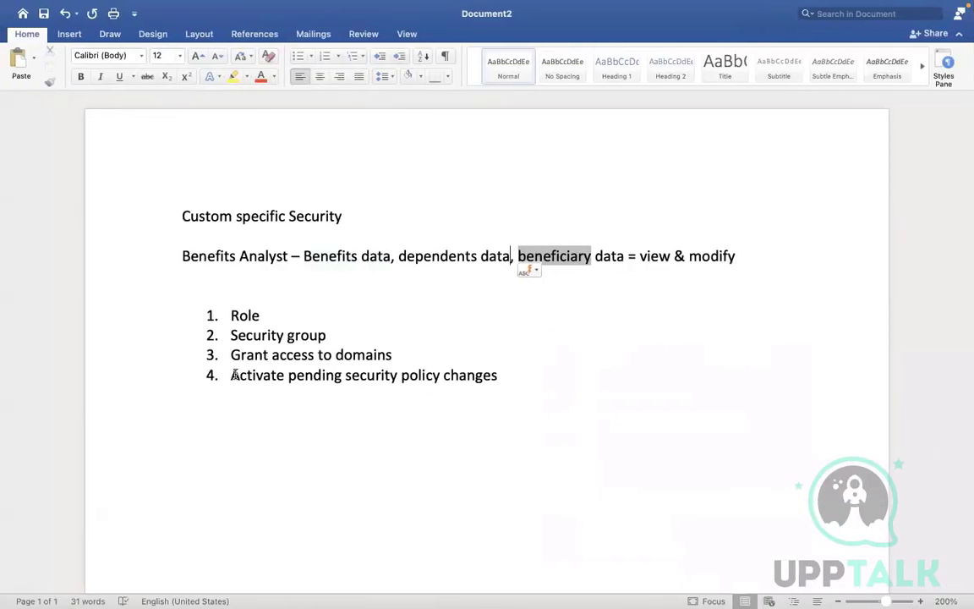
left_click_drag(231, 374, 497, 377)
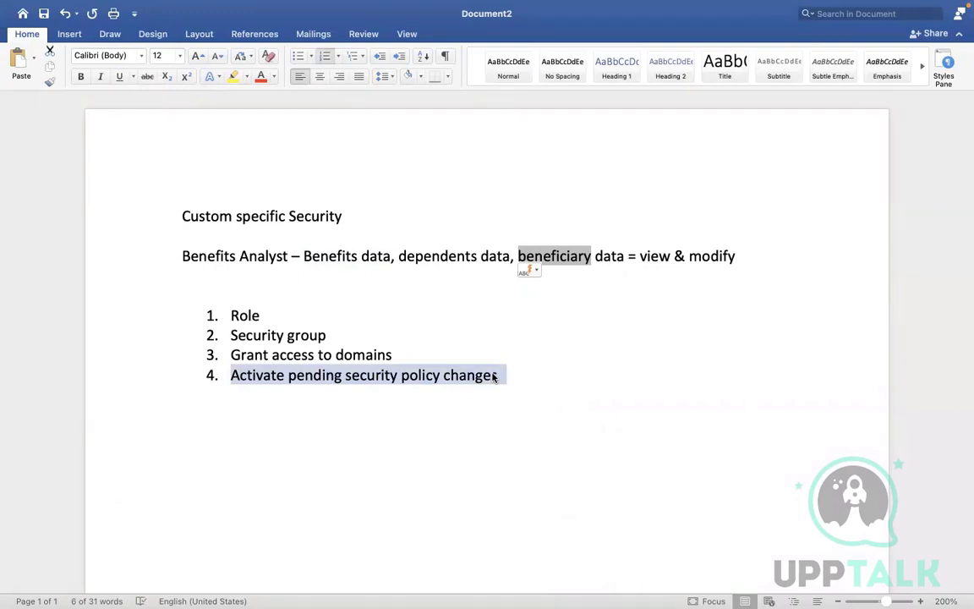
key("ctrl+Right")
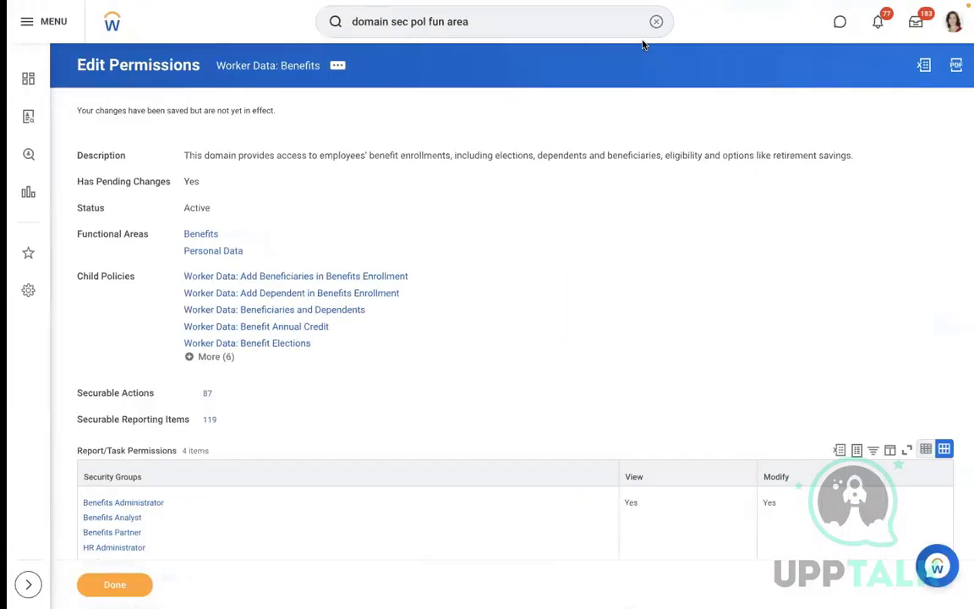
- Search for "act pend sec pol" and open the Activate Pending Security Policy Changes task
left_click(648, 22)
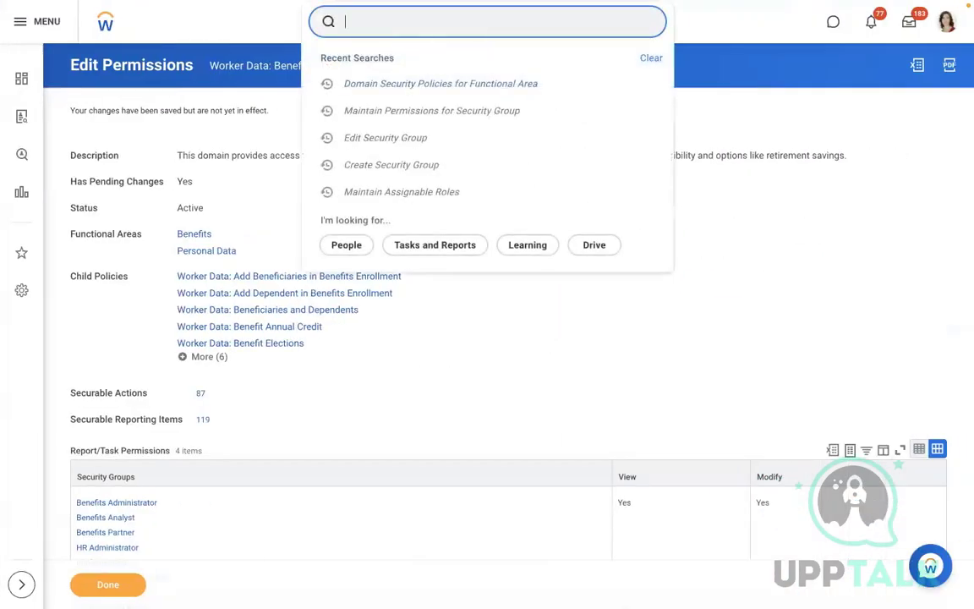
type("act pend s")
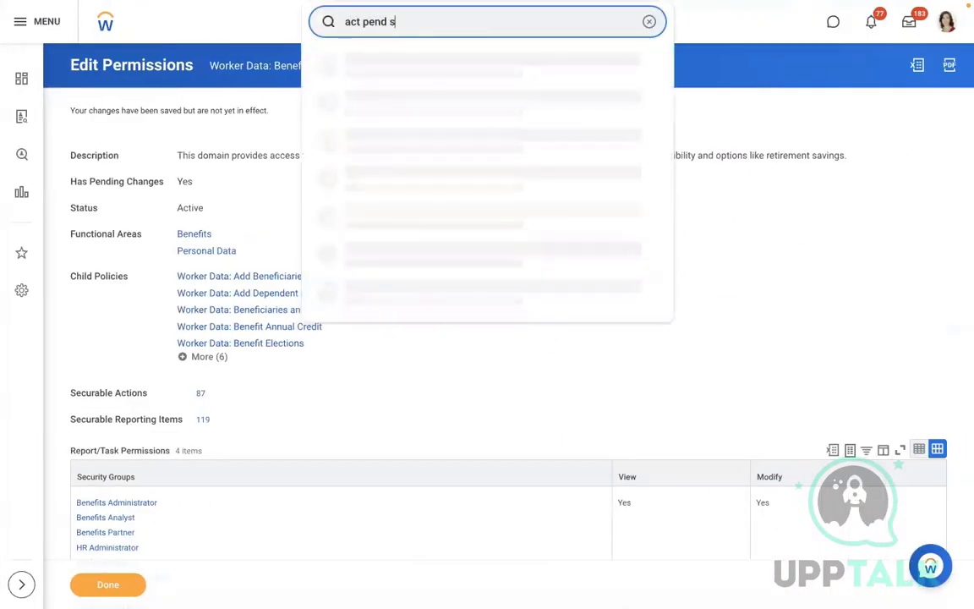
type("ec pol")
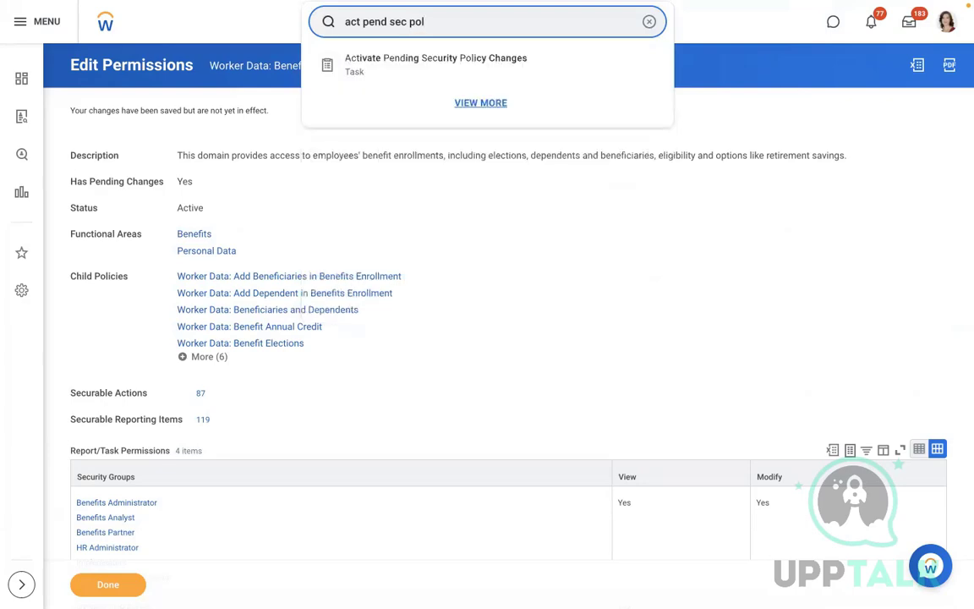
left_click(387, 58)
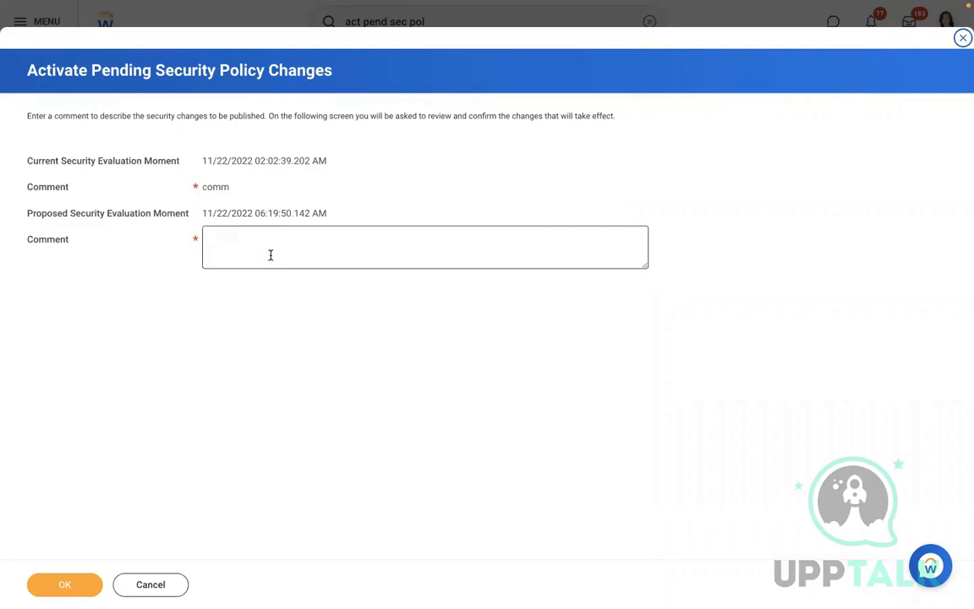
- Enter the comment "activate", confirm the listed policy changes, and activate them
left_click(234, 254)
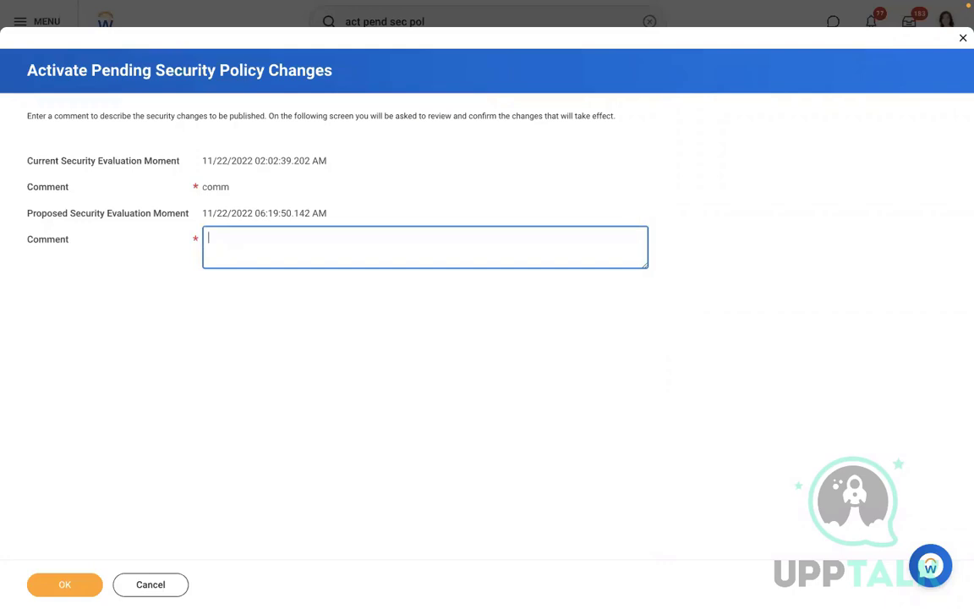
type("activate")
left_click(49, 585)
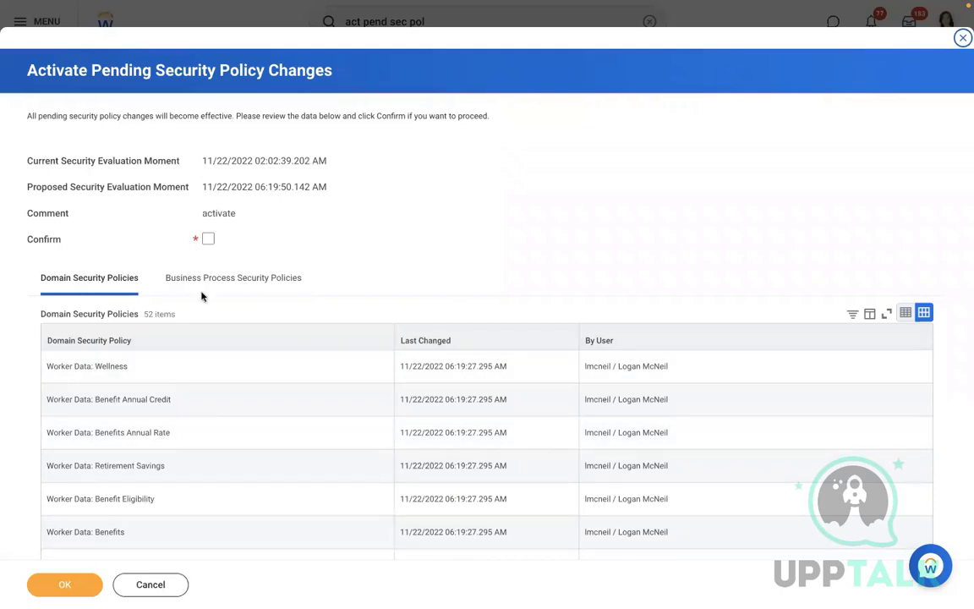
left_click(209, 239)
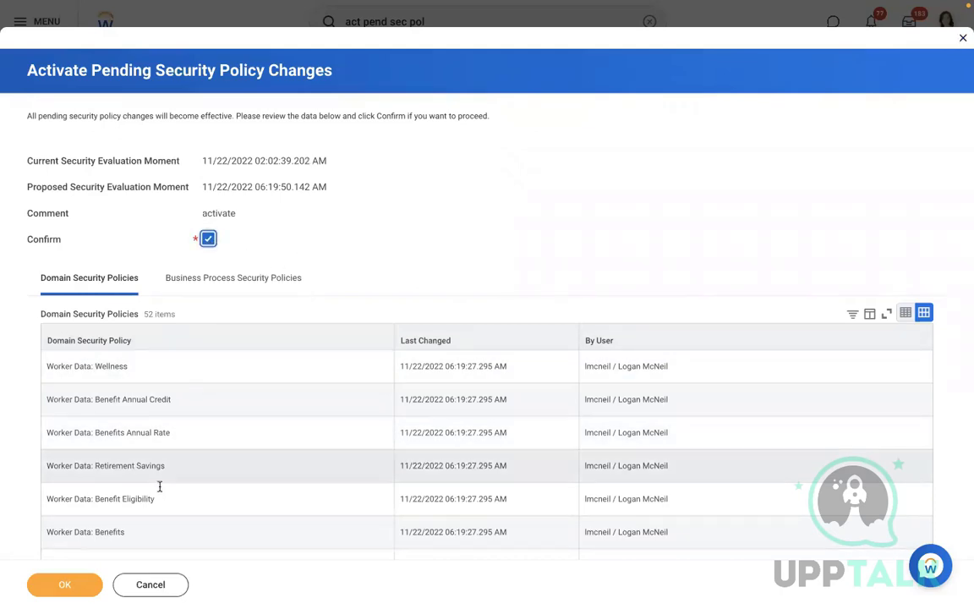
left_click(44, 591)
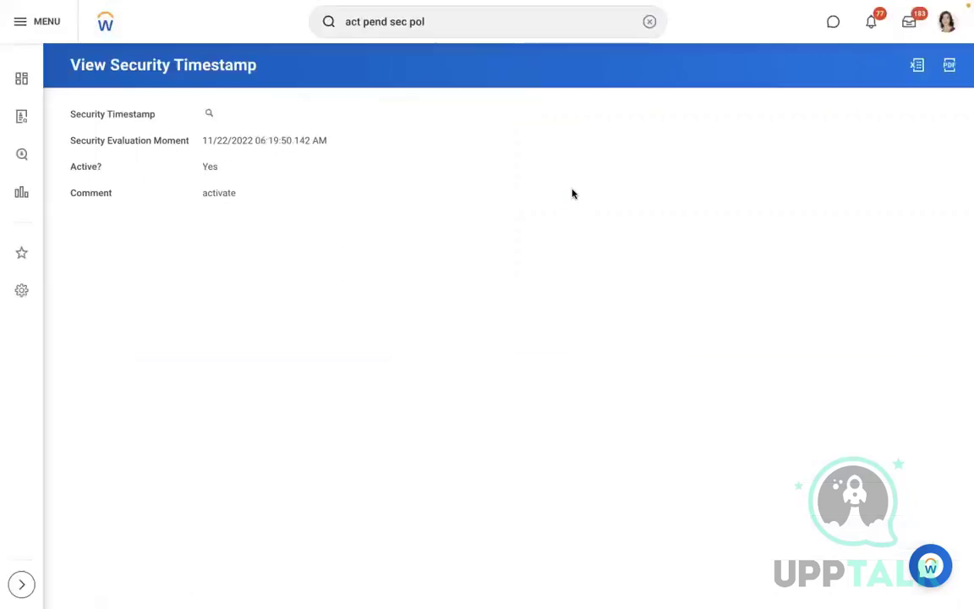
- Search for "sup org:dmd" and open the DMD - Manufacturing supervisory organization
left_click(648, 23)
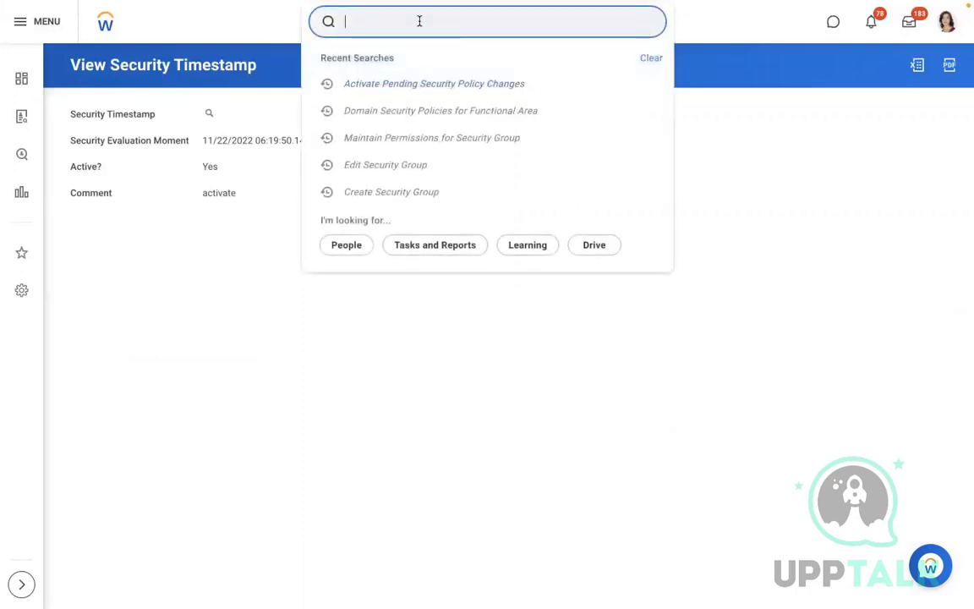
type("sup org")
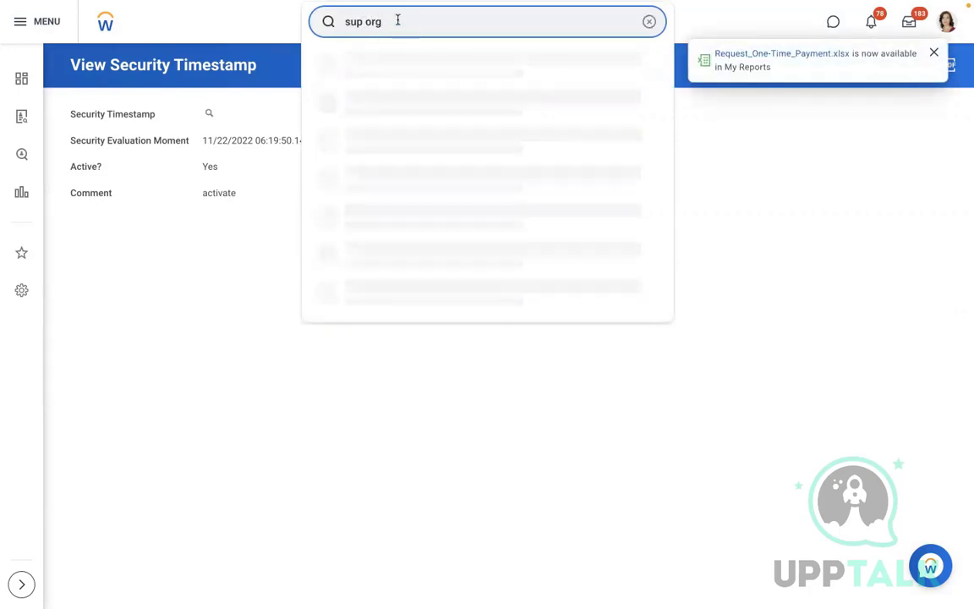
type(":dmd")
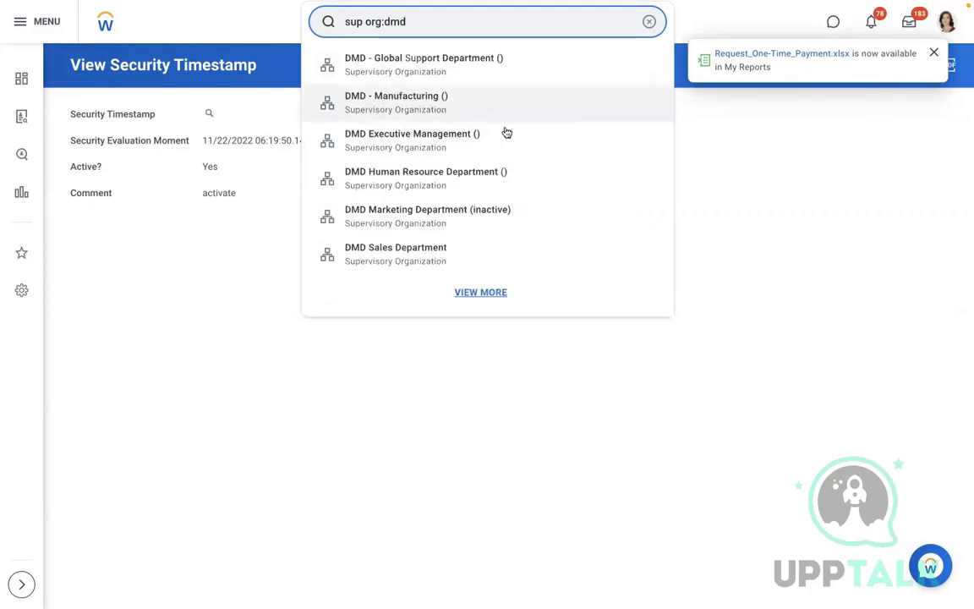
left_click(404, 113)
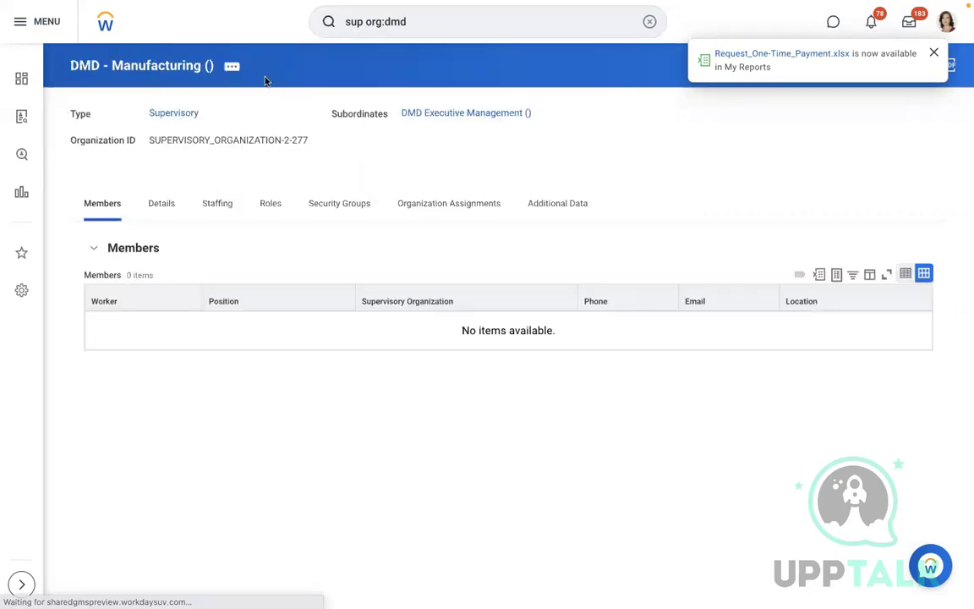
- Start the Assign Roles task for DMD - Manufacturing with the effective date 11/22/2022
left_click(230, 67)
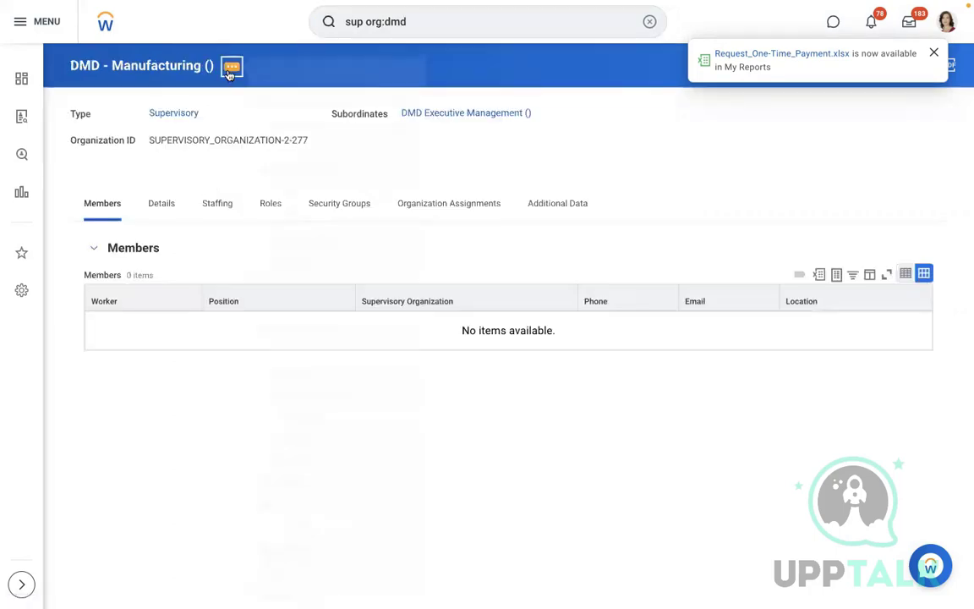
scroll(508, 540, "down", 4)
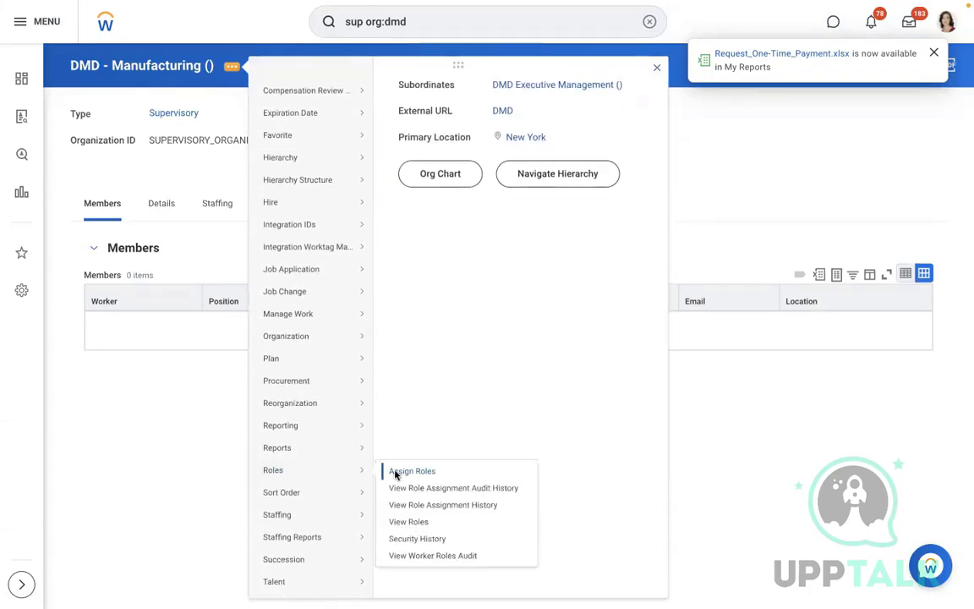
left_click(394, 471)
left_click(309, 273)
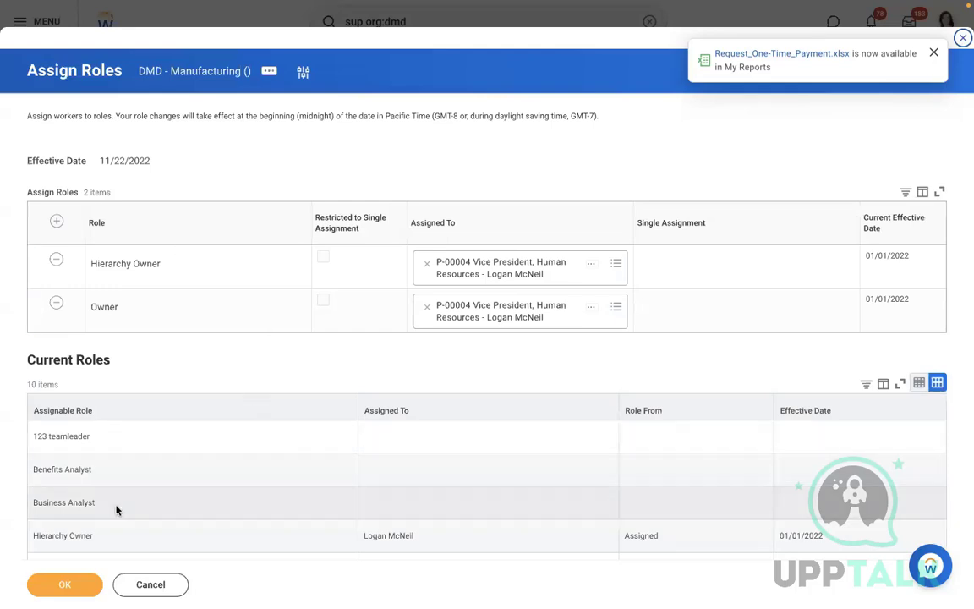
- Add the Benefits Analyst role to the Assign Roles table, assign it to the worker holding the Owner role, and submit the assignment
left_click(114, 509)
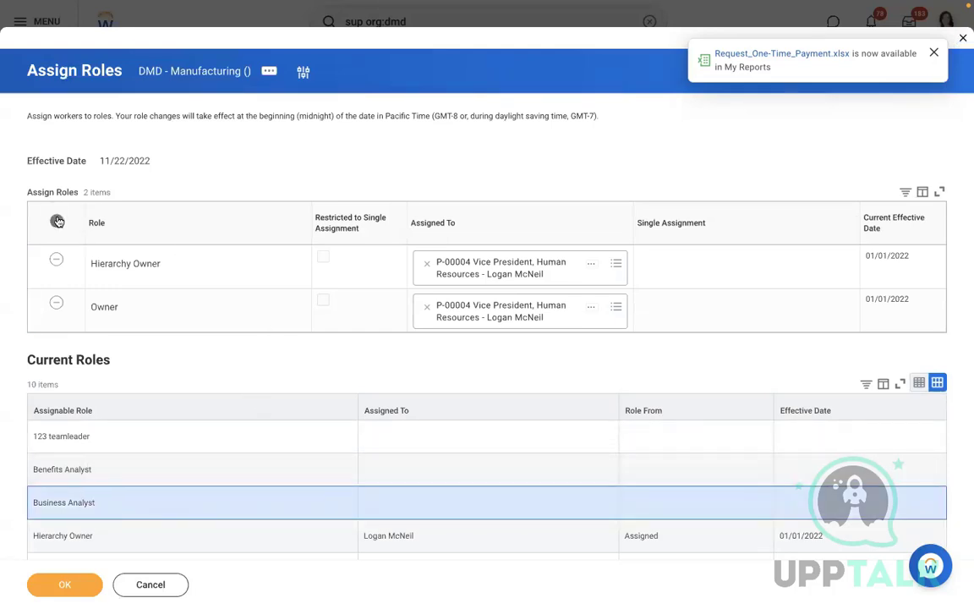
left_click(135, 468)
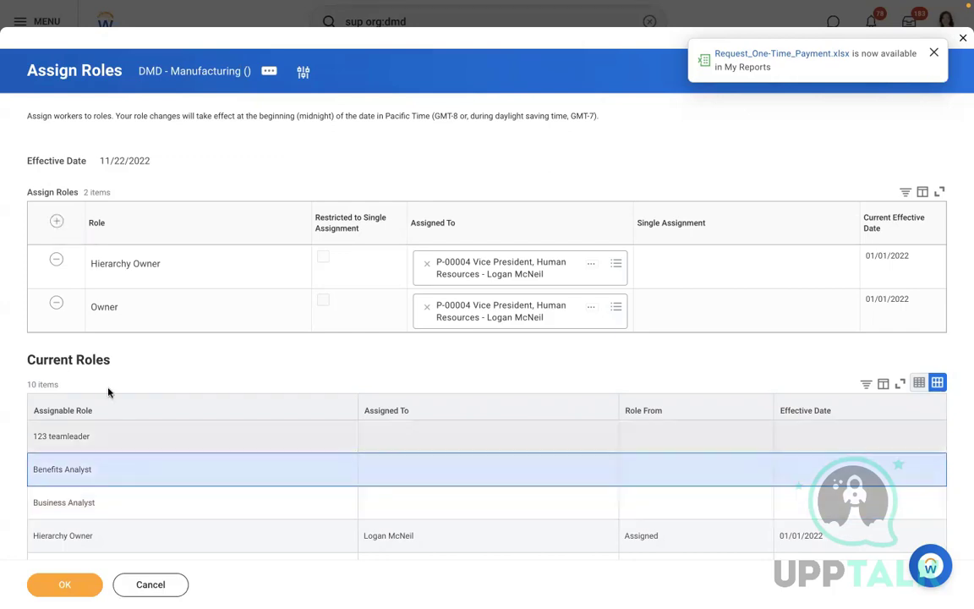
left_click(56, 222)
left_click(152, 267)
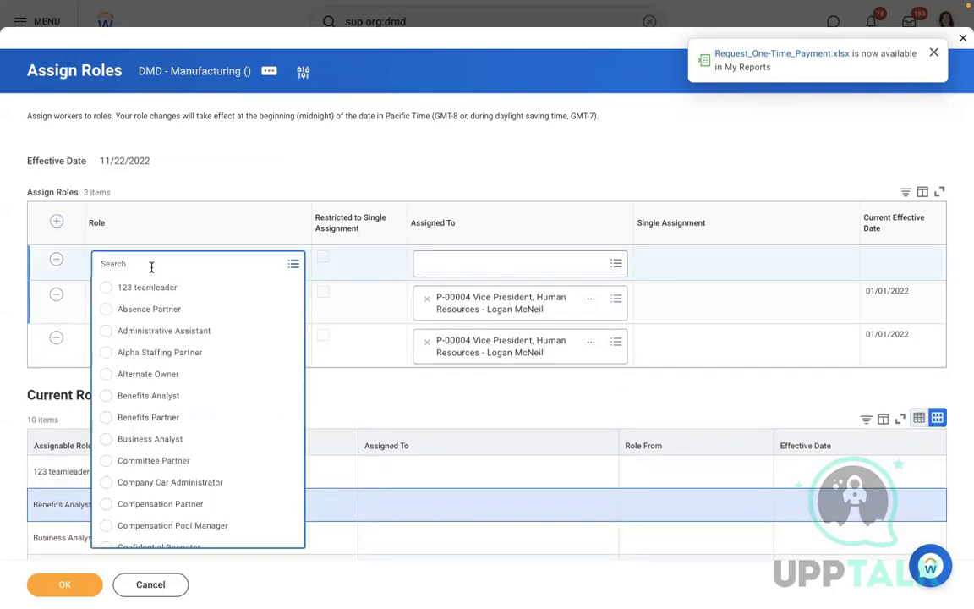
left_click(145, 398)
left_click(431, 271)
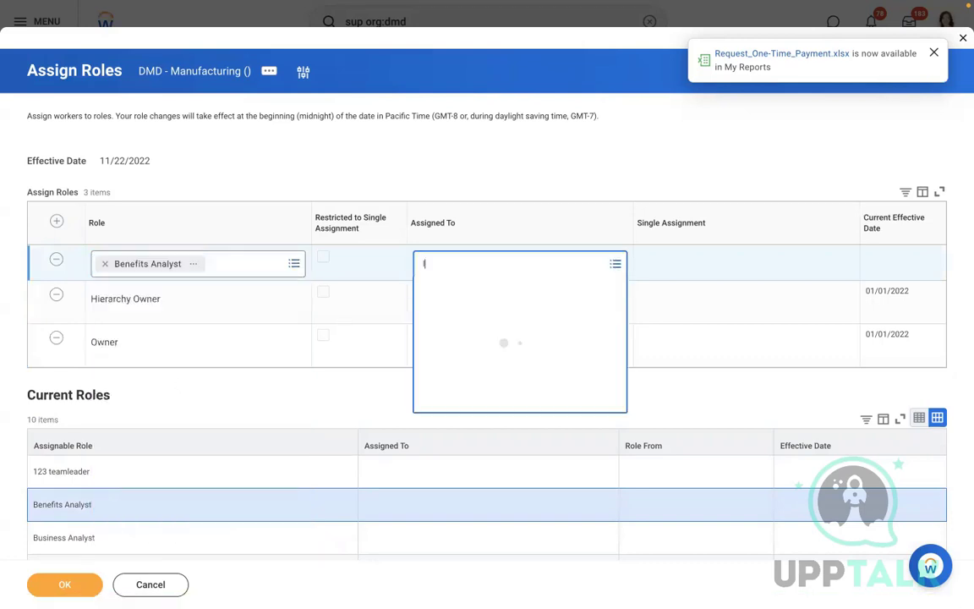
type("logan mc")
key("Return")
left_click(61, 583)
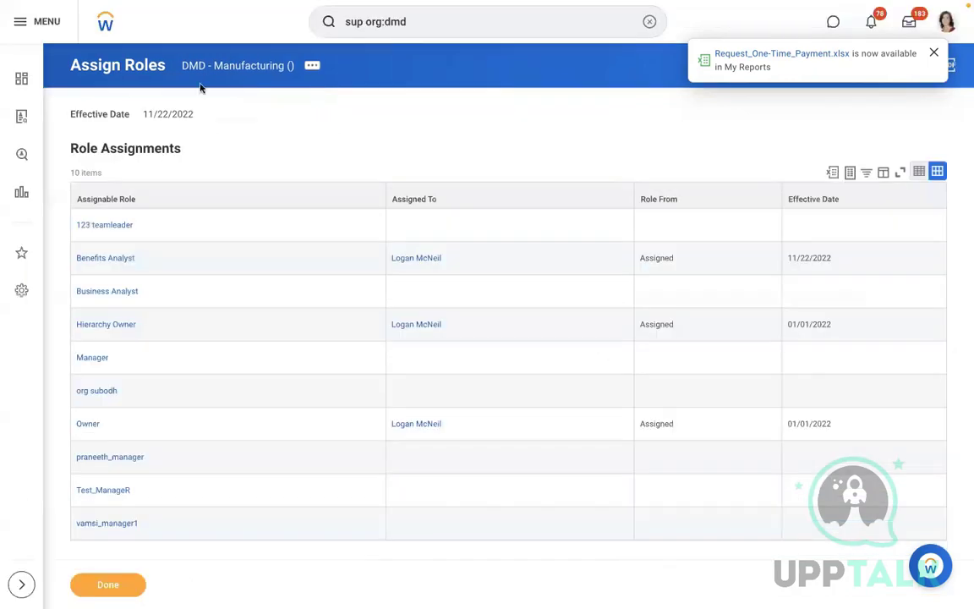
- Open the DMD - Manufacturing organization, review its role assignments, and dismiss the report notification
left_click(218, 66)
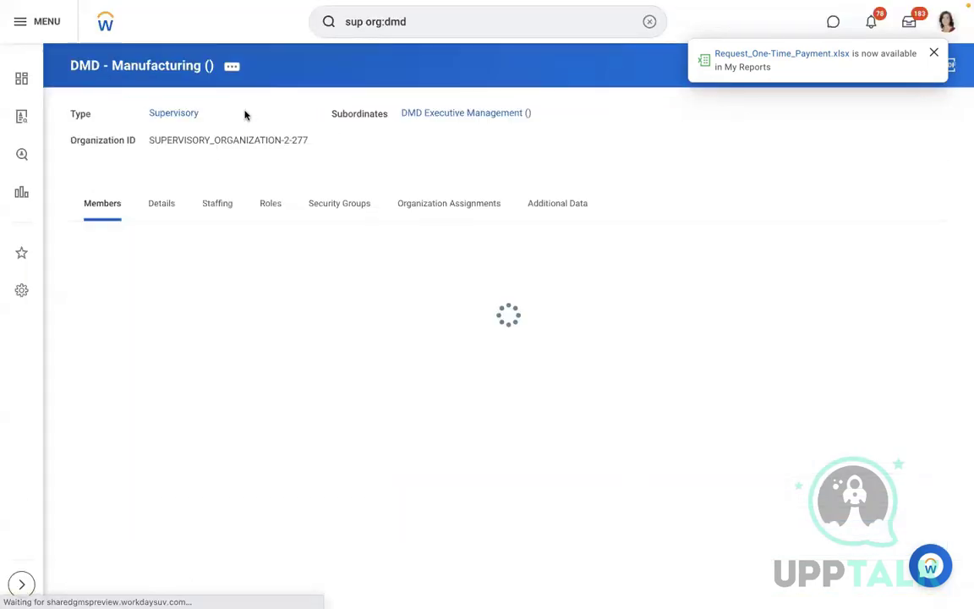
left_click(270, 203)
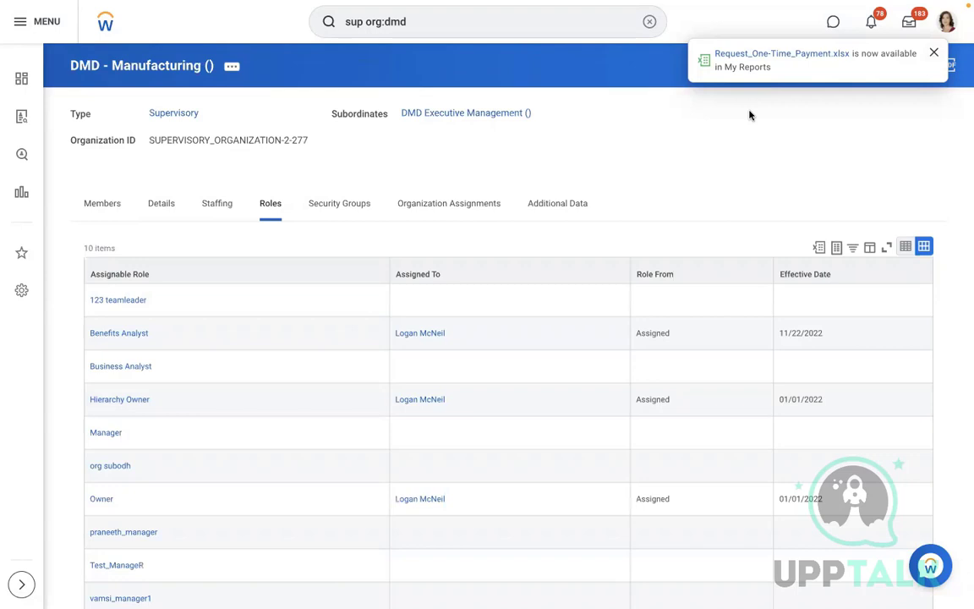
left_click(934, 53)
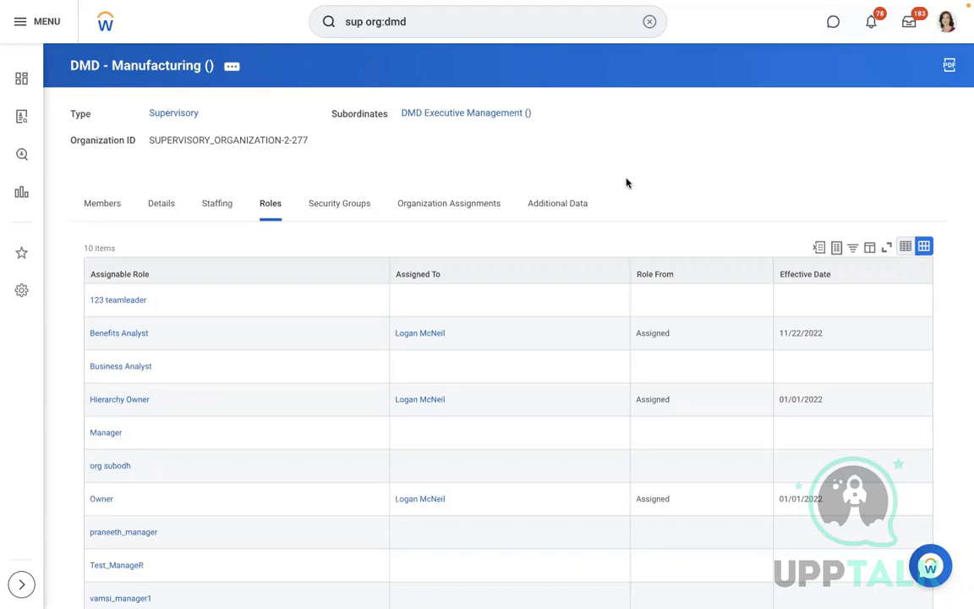
- Switch to the Word document and add the heading "FSA" several lines below the numbered security steps
key("ctrl+Left")
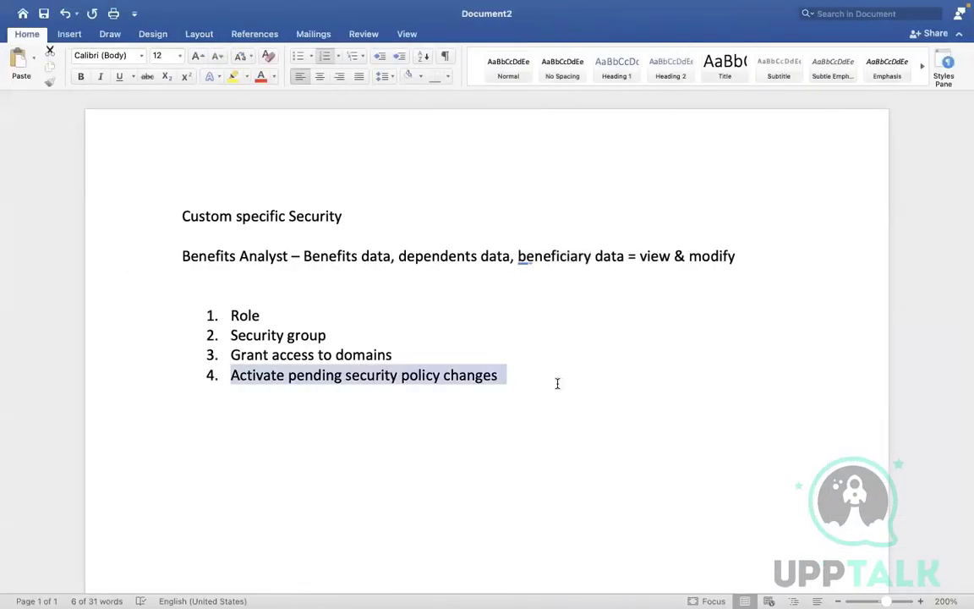
left_click(557, 383)
key("Return")
key("Return")
key("Return")
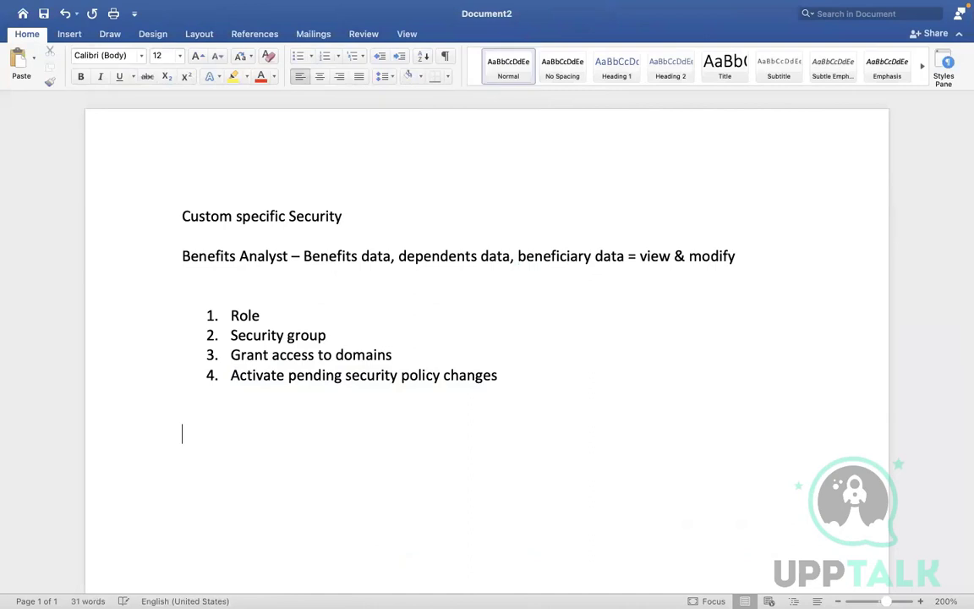
key("Return")
key("Return")
type("FSA")
key("Return")
key("Return")
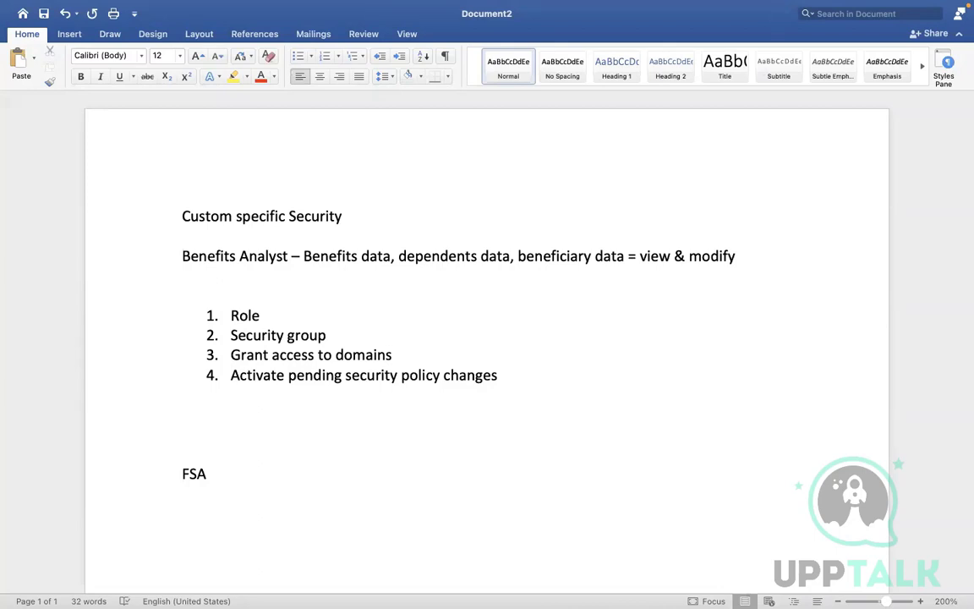
- Enter "1 Health care" as the first item beneath the FSA heading, correcting its capitalization
type("1 hEALTH CARE")
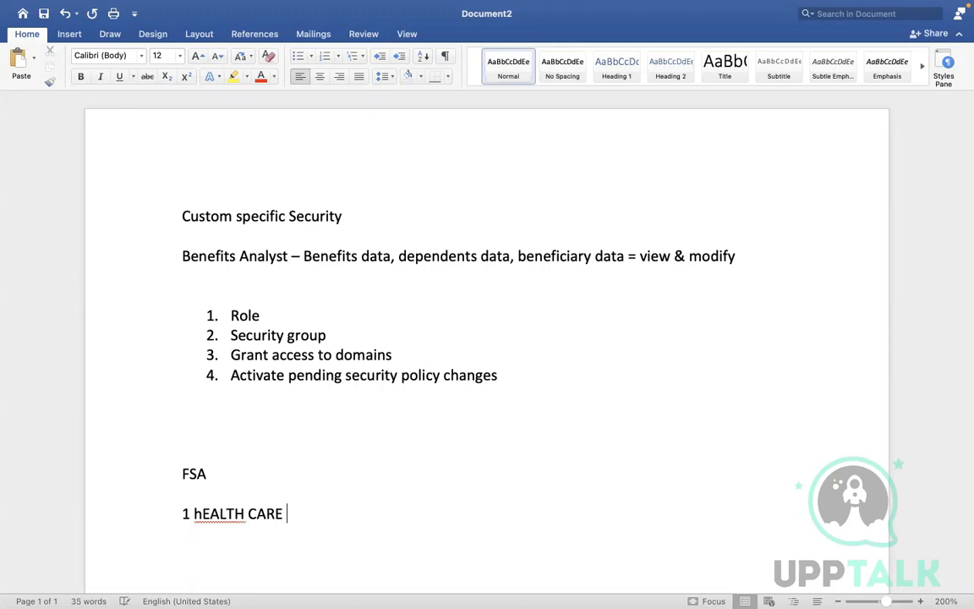
key("BackSpace")
key("BackSpace")
key("BackSpace")
key("BackSpace")
key("BackSpace")
key("BackSpace")
key("BackSpace")
key("BackSpace")
key("BackSpace")
key("BackSpace")
key("BackSpace")
key("BackSpace")
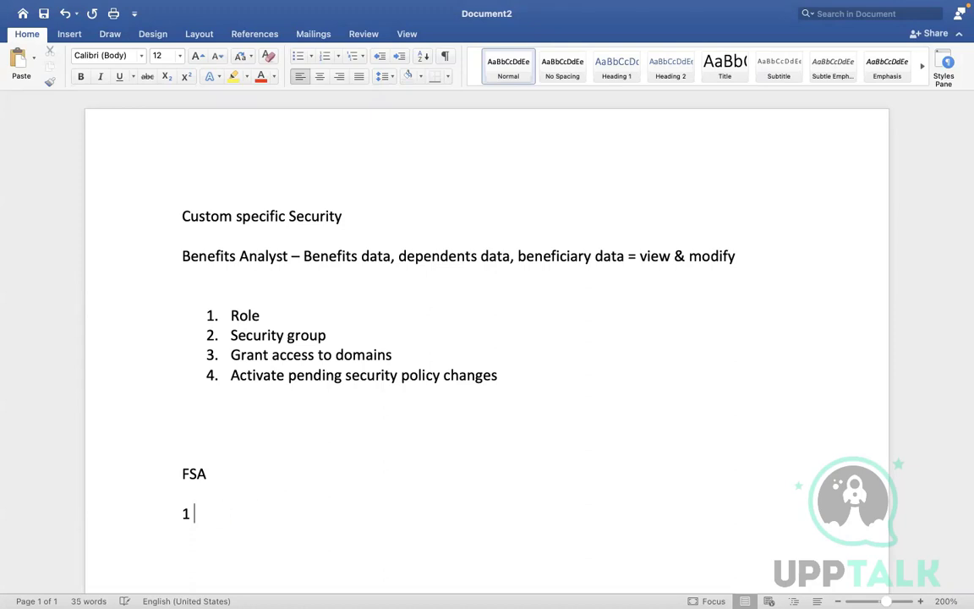
type("Health care")
key("Return")
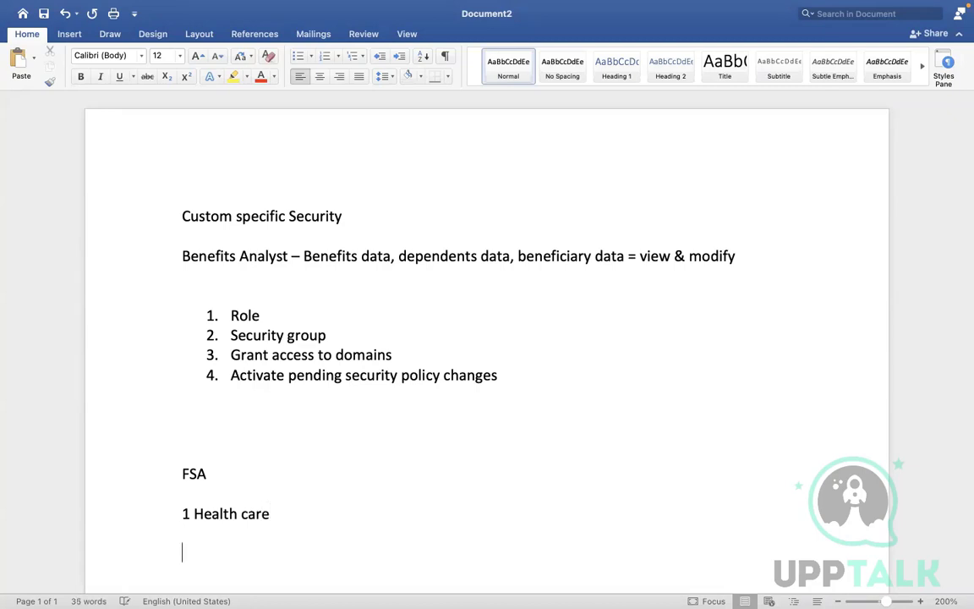
- Add "2. Spending account" as the second FSA item, correcting the misspelled word to "Spending"
type("2. Speding accoun")
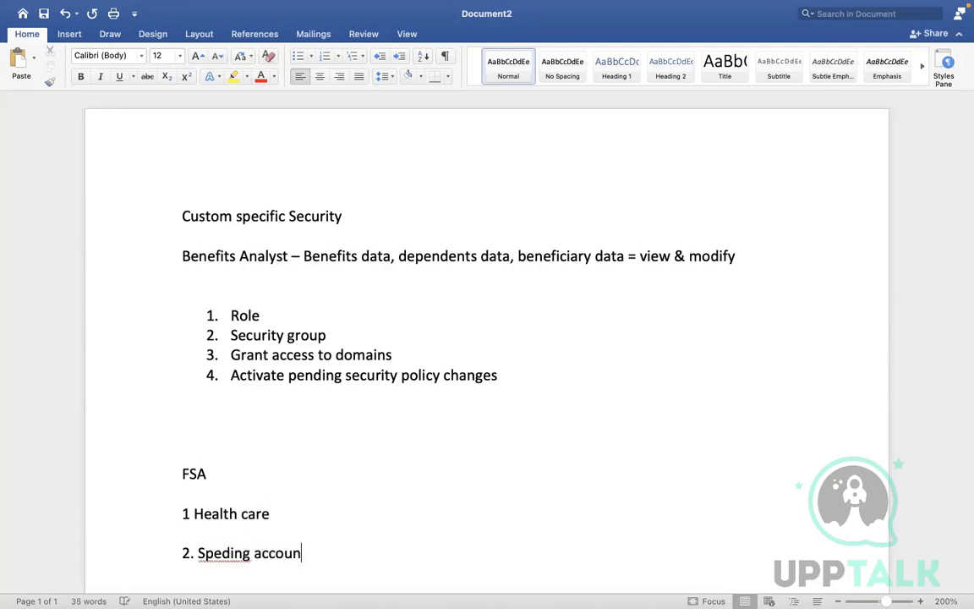
type("t")
right_click(215, 553)
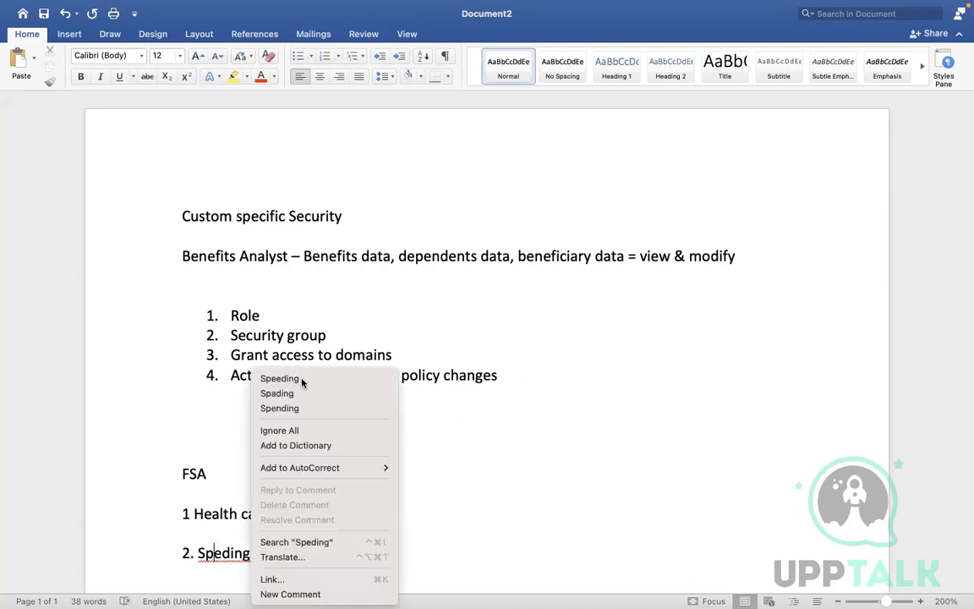
left_click(300, 408)
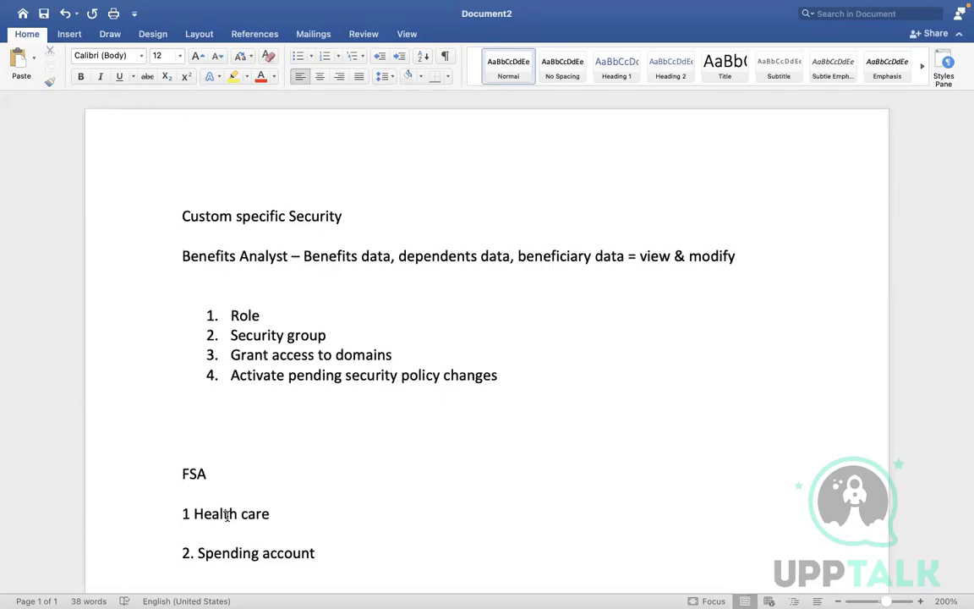
left_click(300, 524)
key("XF86AudioRaiseVolume")
left_click_drag(316, 553, 237, 548)
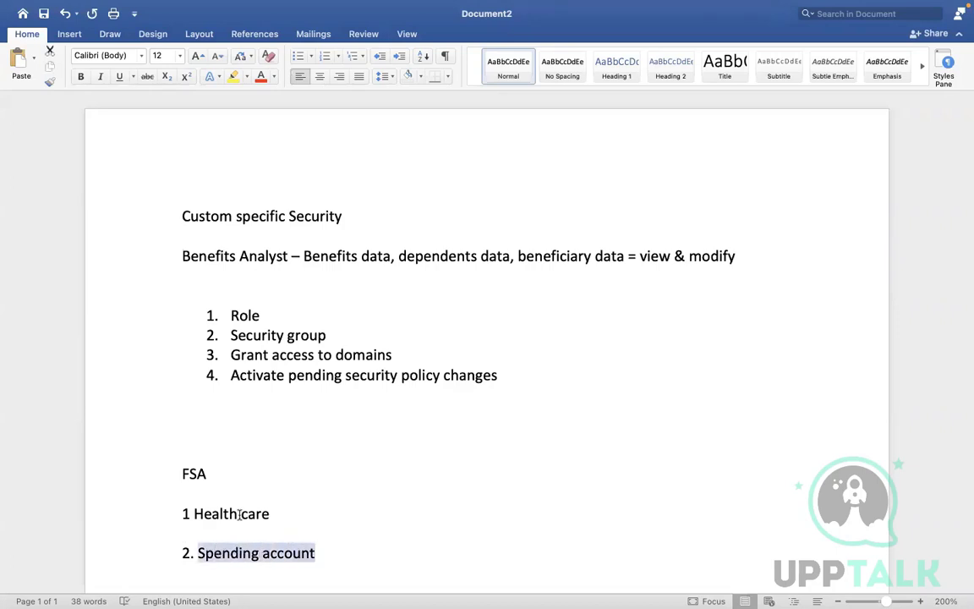
triple_click(252, 513)
mouse_move(319, 554)
left_mouse_down()
mouse_move(239, 533)
mouse_move(275, 527)
left_mouse_up()
left_click(269, 513)
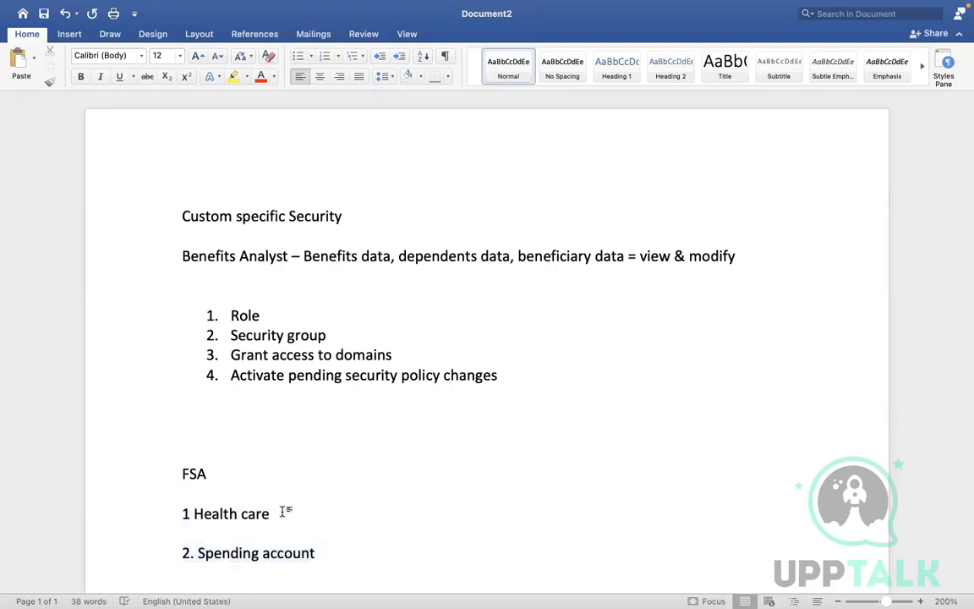
left_click(320, 552)
left_click_drag(281, 519, 191, 502)
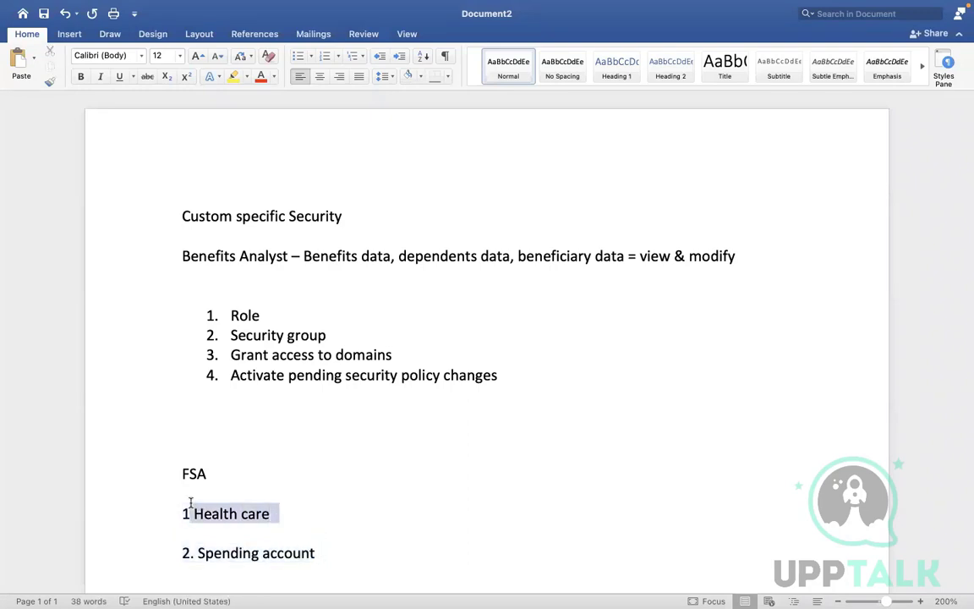
left_click(285, 483)
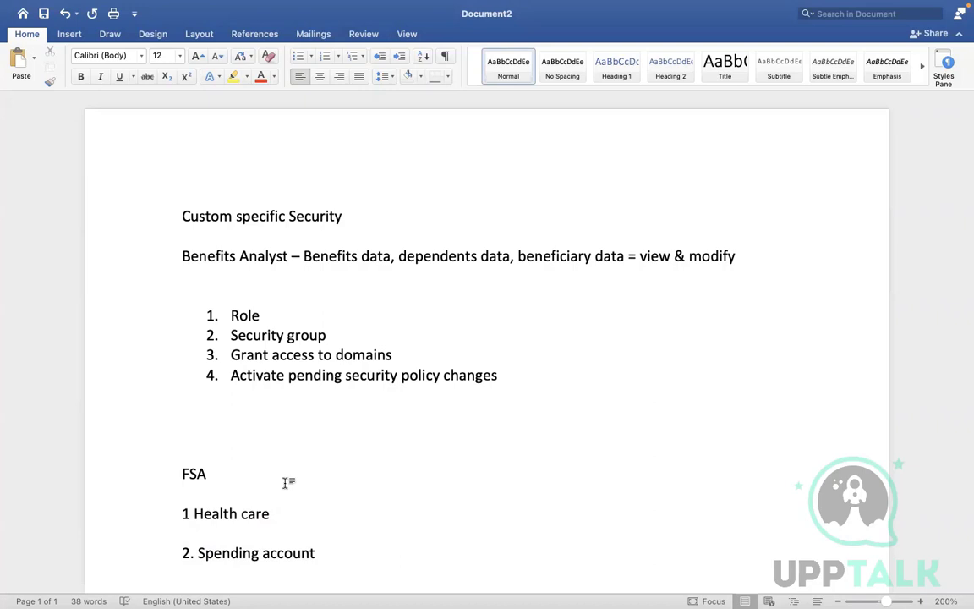
- Append the amount "- 1000" to the Health care line and "– 500" to the Spending account line
left_click(277, 514)
type("- 1000")
left_click(322, 552)
type("- 500")
left_click(285, 514)
left_click(346, 516)
- Insert blank lines after the Spending account item and write "Pre Tax =" beneath it
left_click(374, 551)
key("Return")
key("Return")
key("Return")
key("Return")
key("Return")
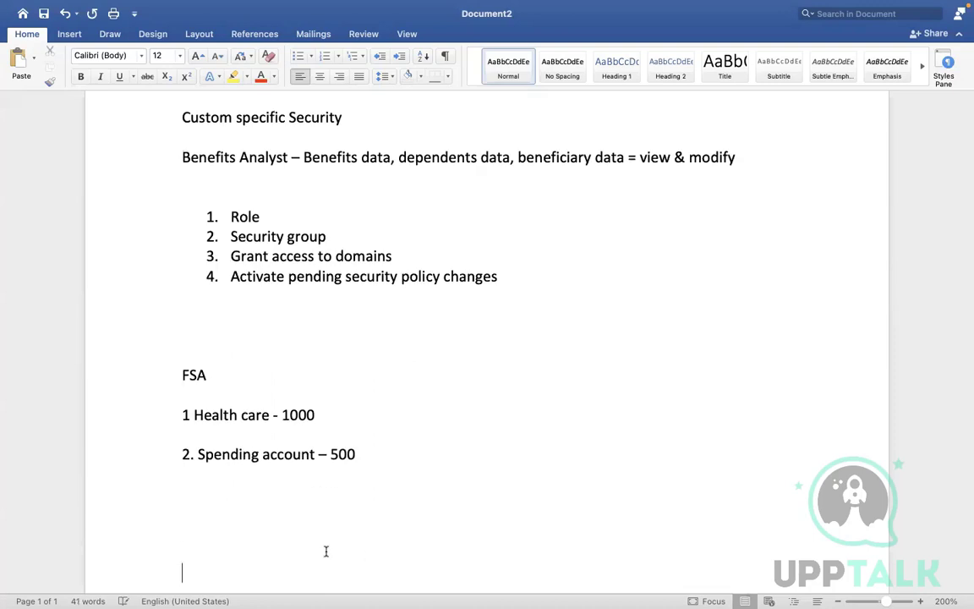
left_click(201, 503)
type("Pre")
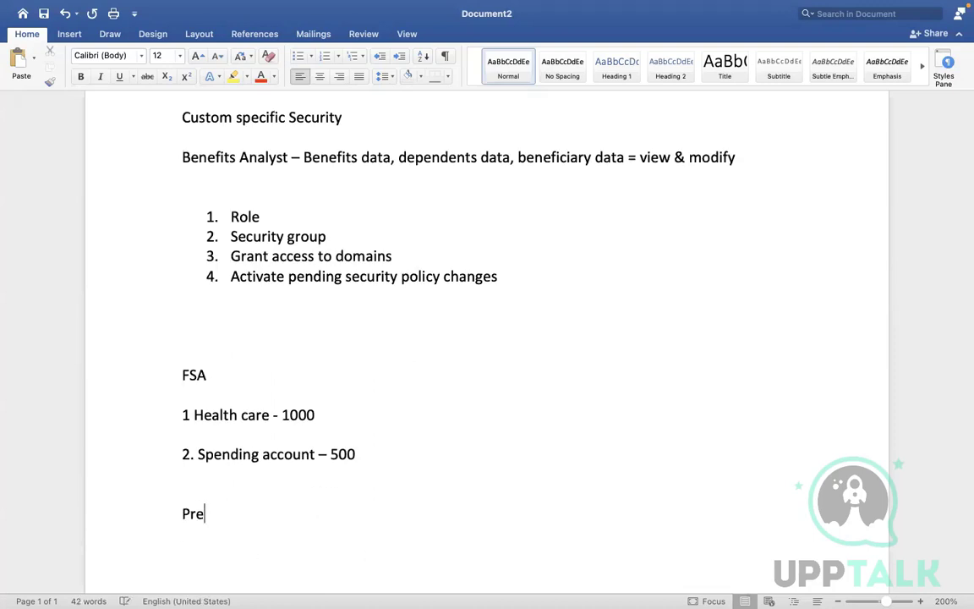
type(" Tax =")
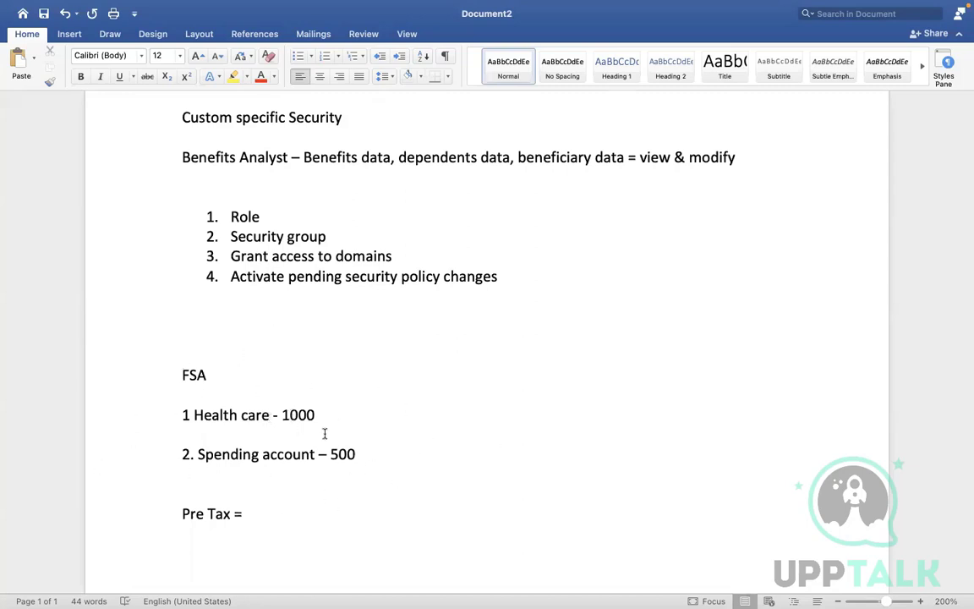
left_click(360, 410)
left_click_drag(322, 410, 148, 404)
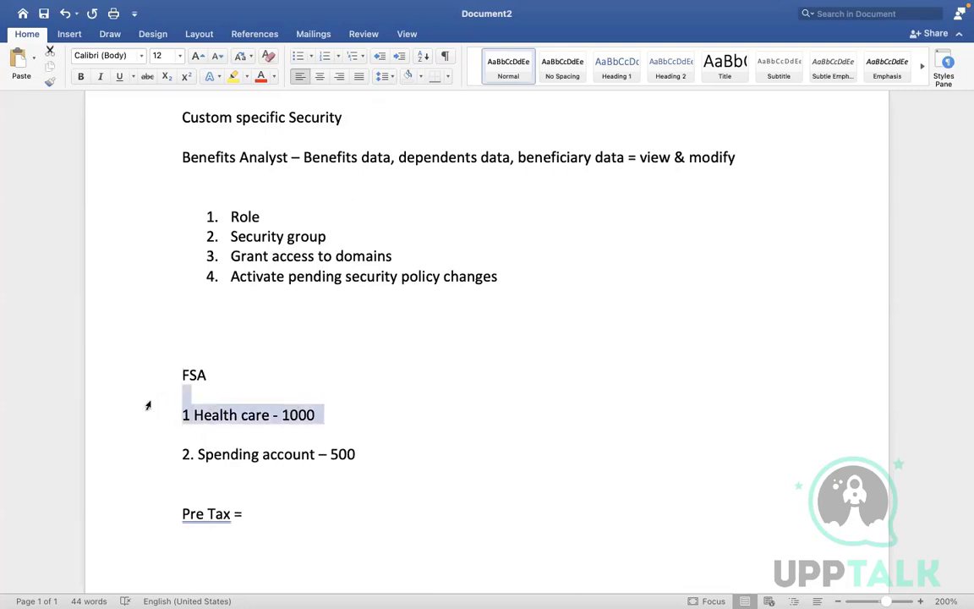
left_click(409, 401)
- Switch back to Workday, search for "create benefit provider", and open the Create Benefit Provider task
key("ctrl+Right")
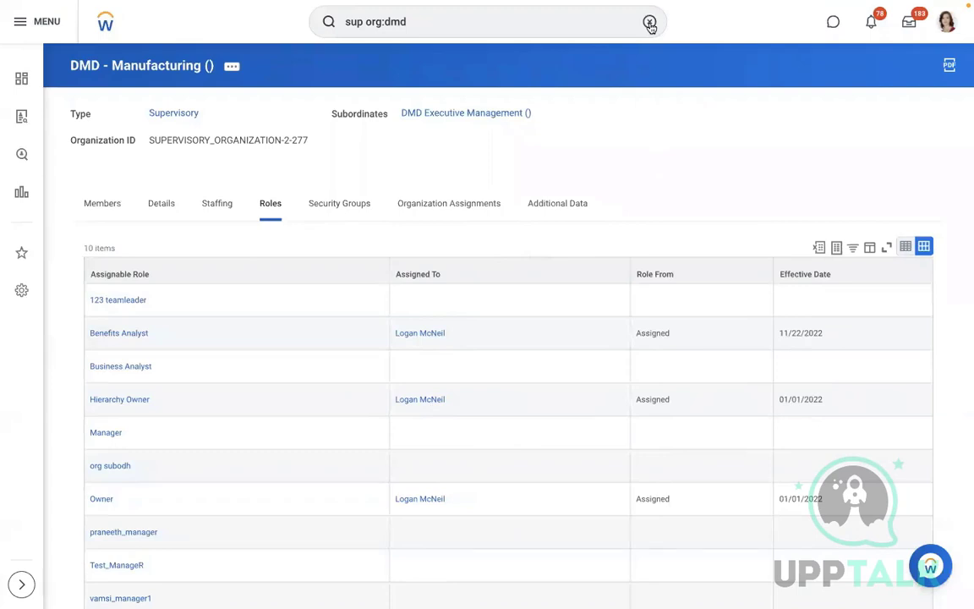
left_click(649, 22)
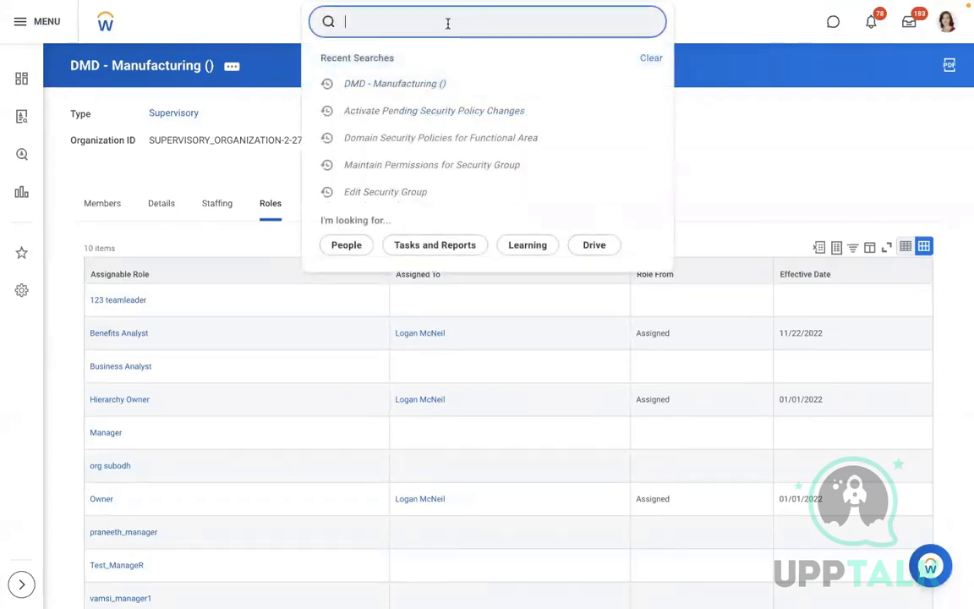
type("create ")
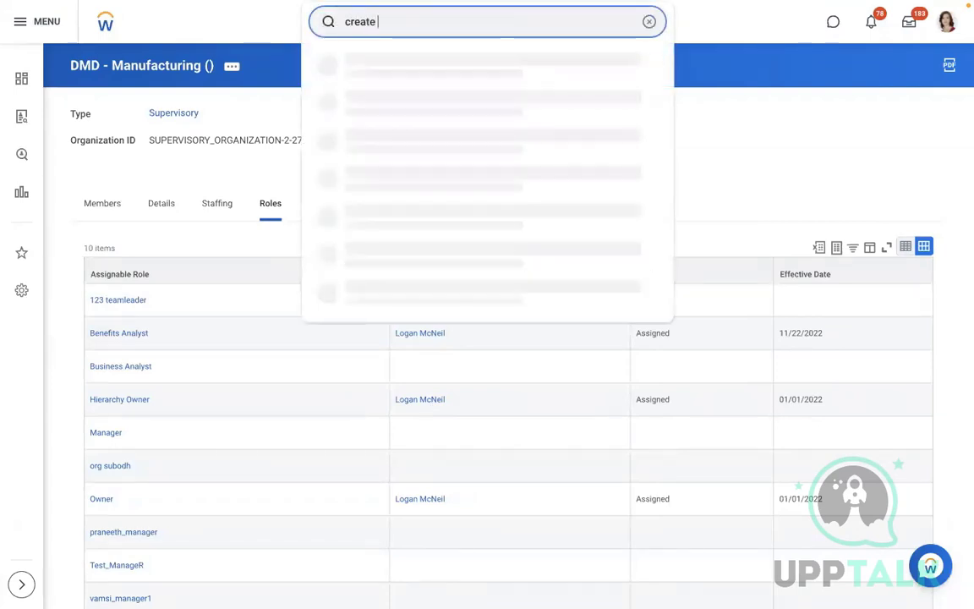
type("benefit p")
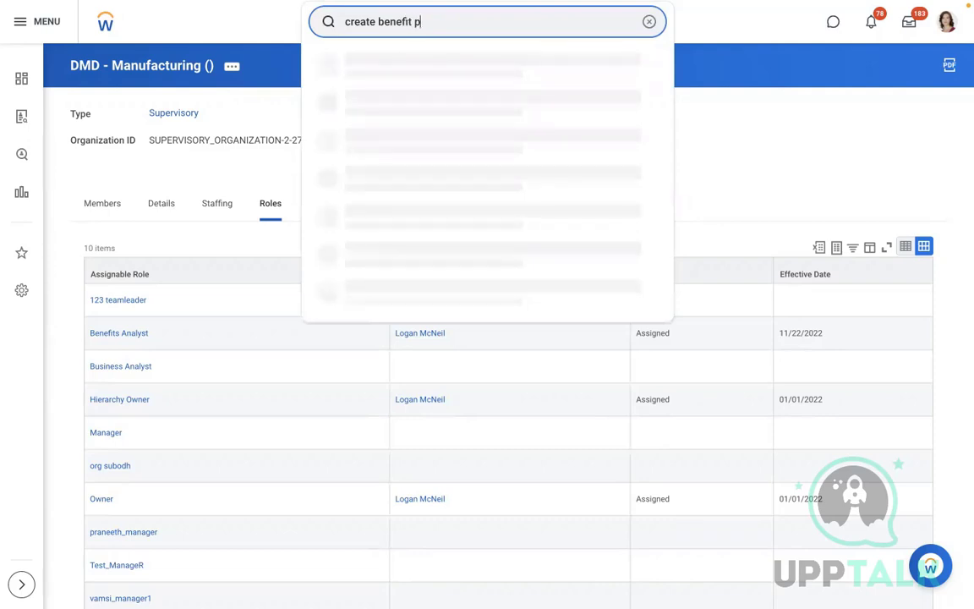
type("rov")
key("BackSpace")
key("BackSpace")
key("BackSpace")
key("BackSpace")
type("provider")
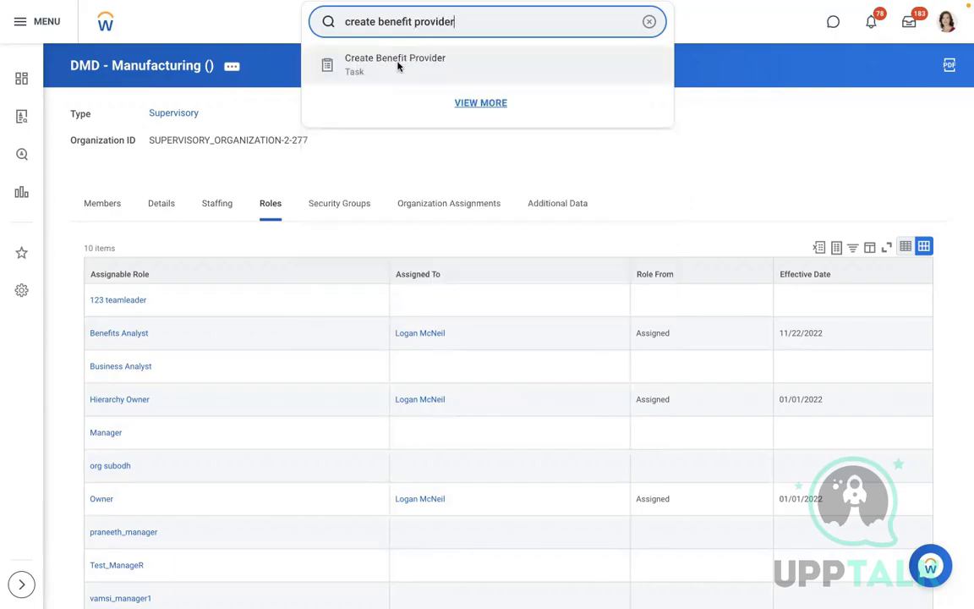
left_click(397, 63)
- Set the benefit provider's effective date to 01/01/2022, continue to the details form, and open its Name field for entry
left_click(375, 171)
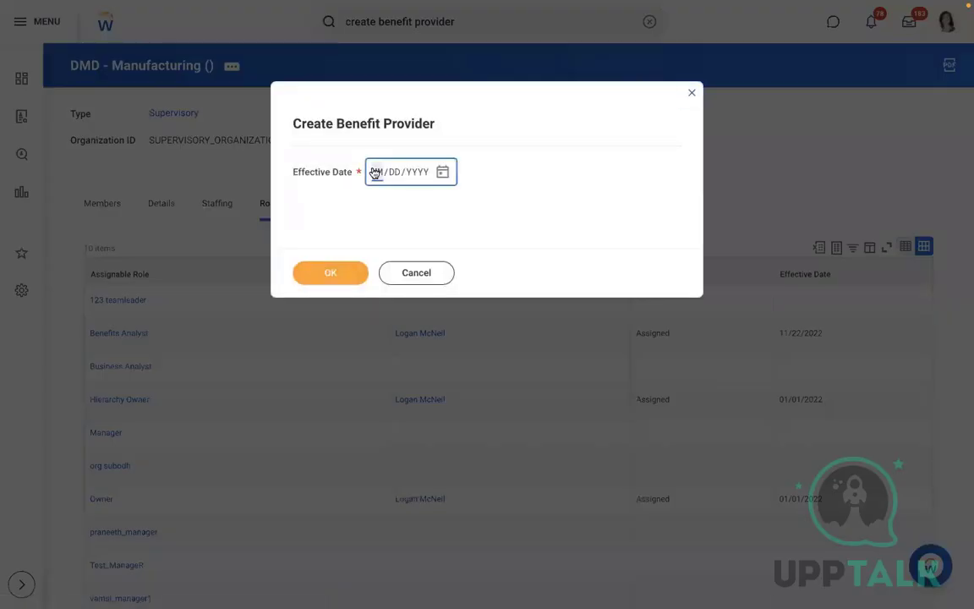
type("01/01/0")
type("2022")
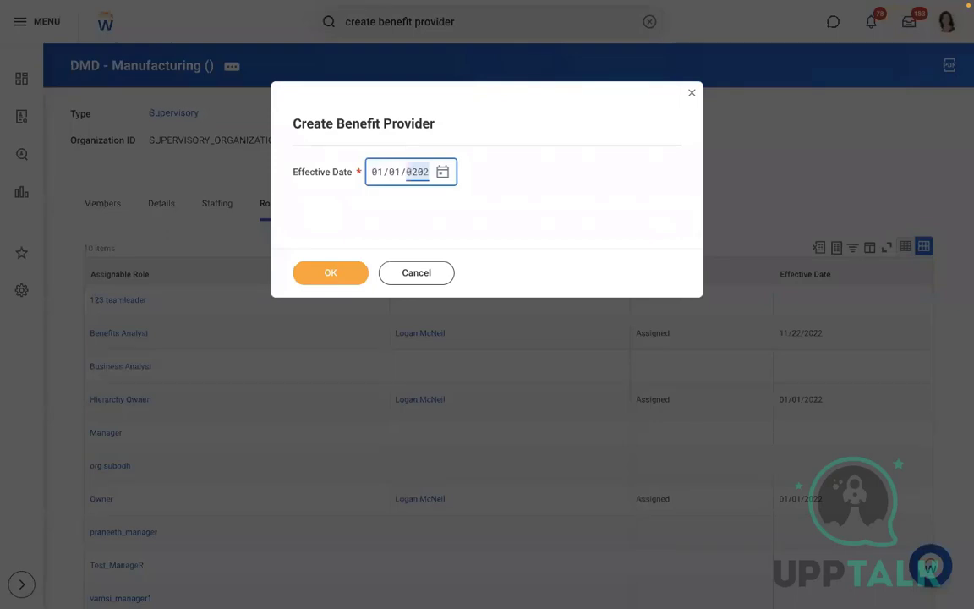
left_click(328, 276)
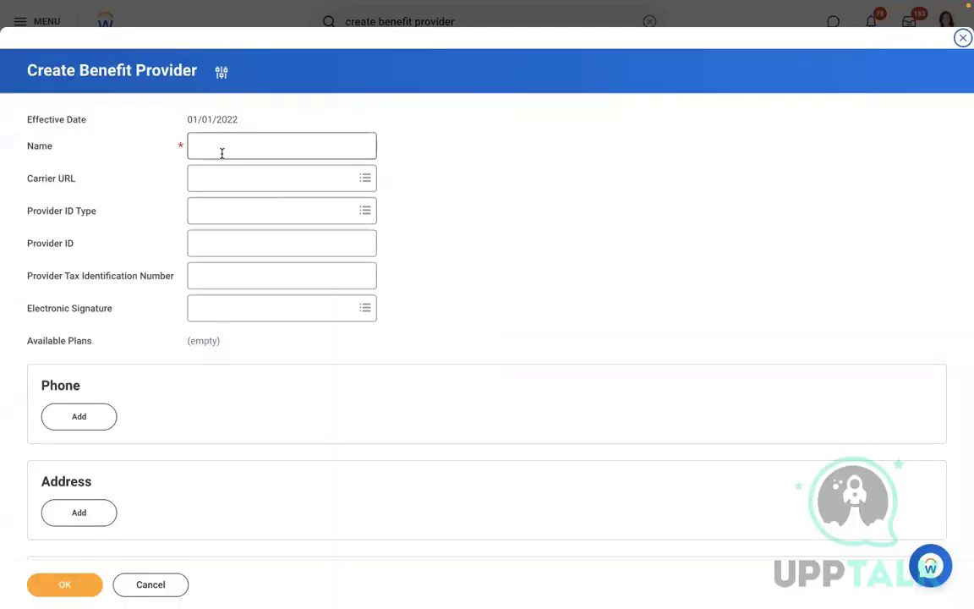
left_click(222, 153)
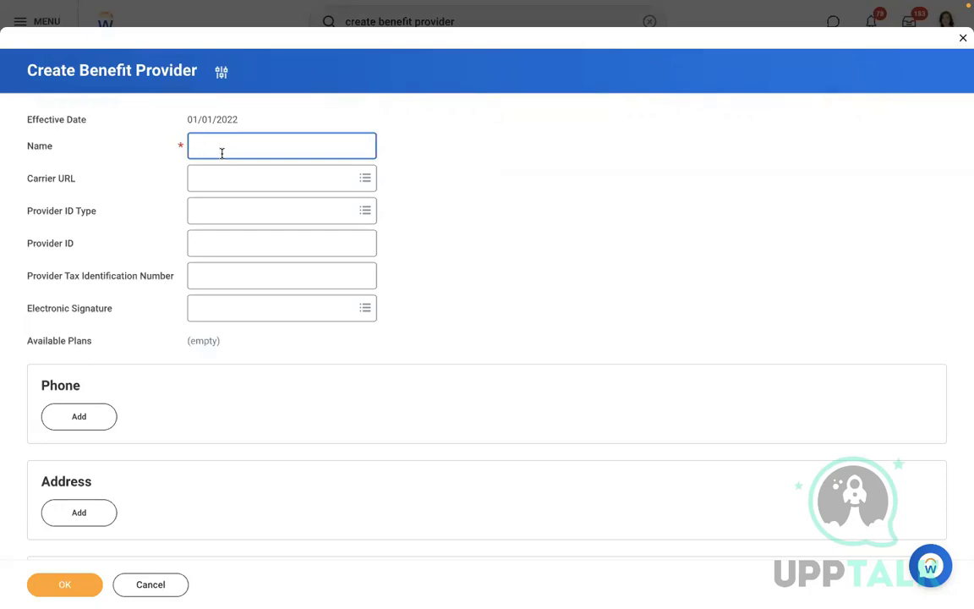
type("Sanlam")
left_click(255, 179)
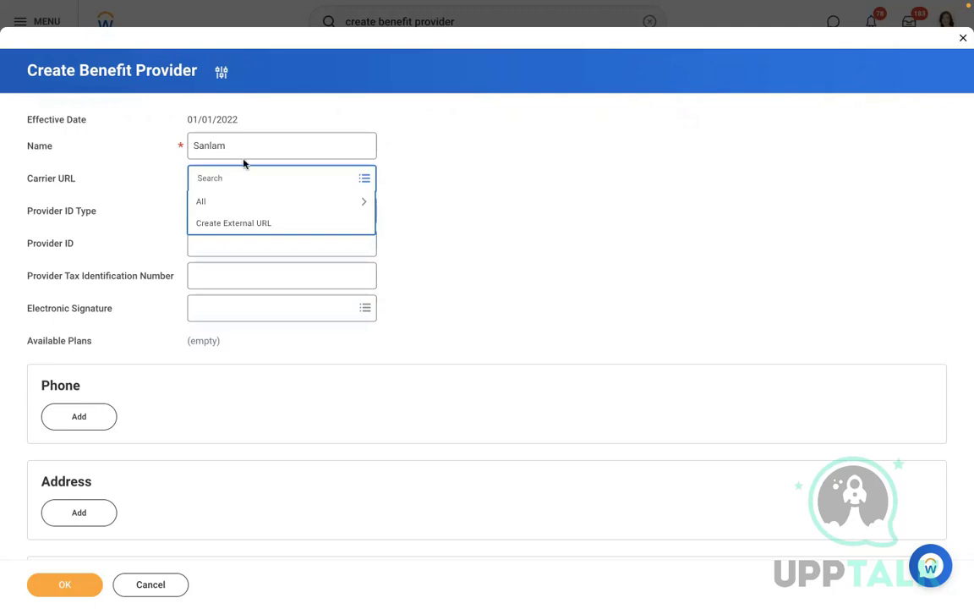
left_click(237, 146)
left_click_drag(236, 145, 148, 141)
key("BackSpace")
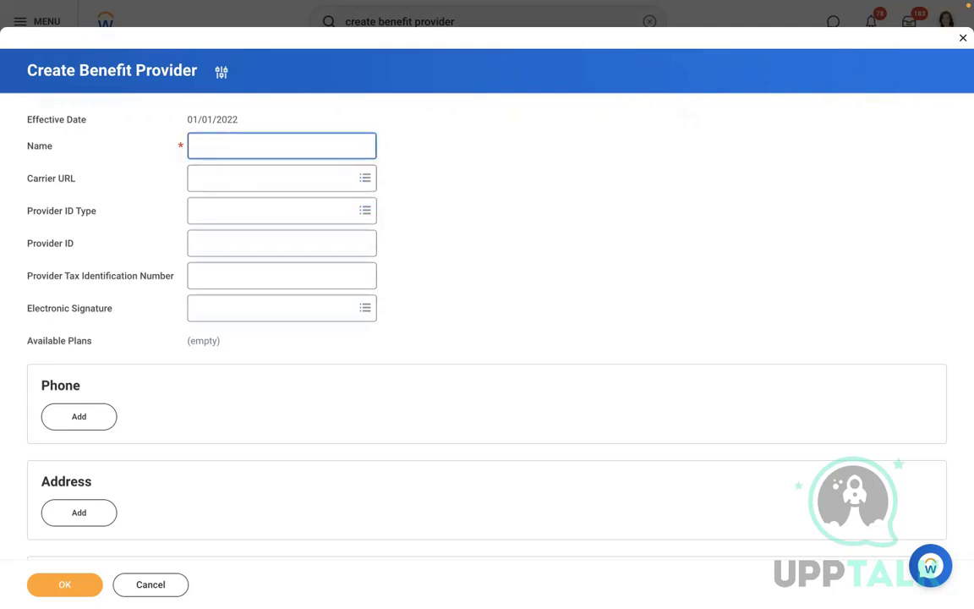
type("sanla")
key("BackSpace")
key("BackSpace")
key("BackSpace")
key("BackSpace")
key("BackSpace")
- Name the new benefit provider Signa and create it
type("Signa")
left_click(487, 165)
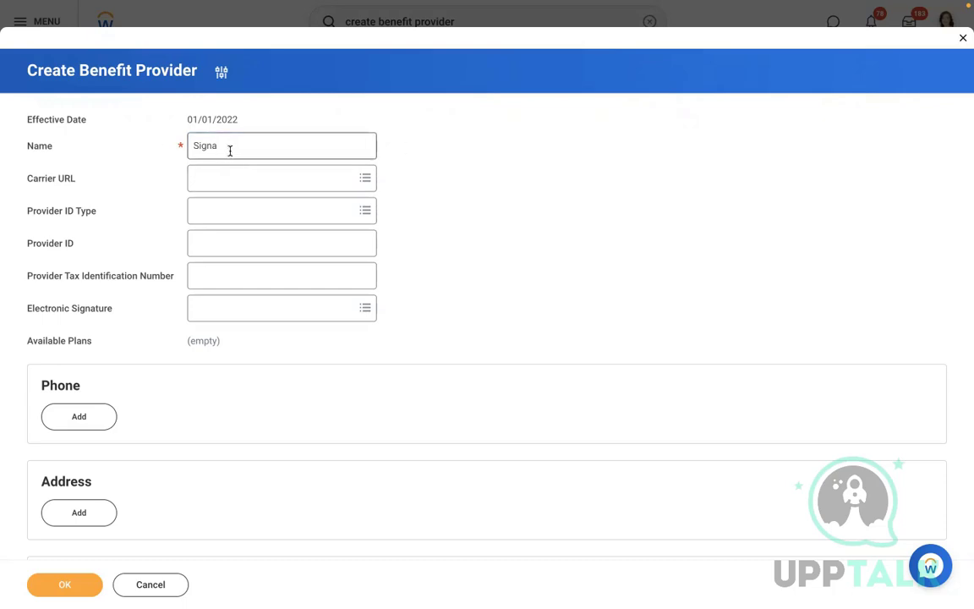
left_click(62, 586)
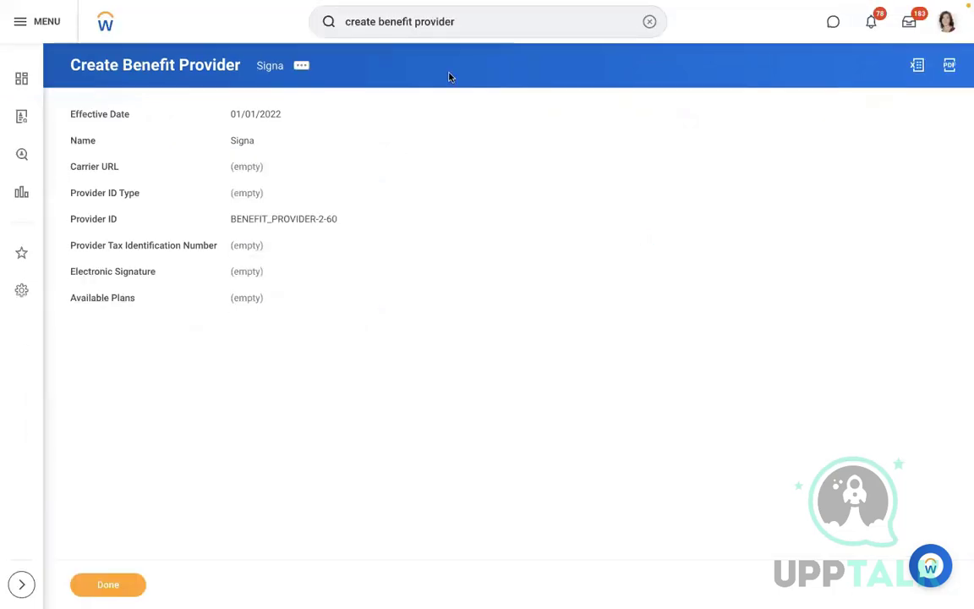
- Search for "maintain ben cov type" and open the Maintain Benefit Coverage Types task
left_click(648, 22)
left_click(423, 27)
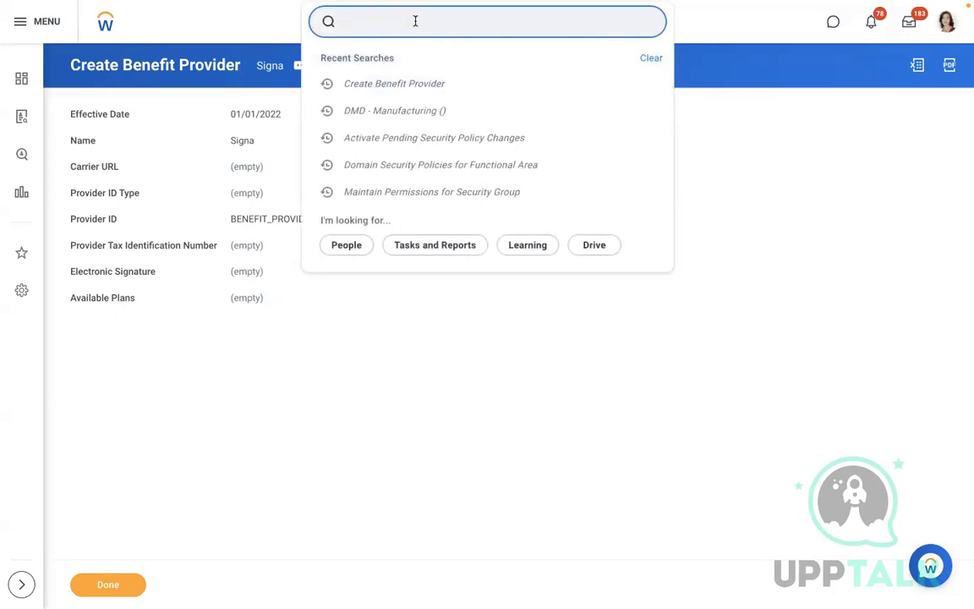
type("maintain b")
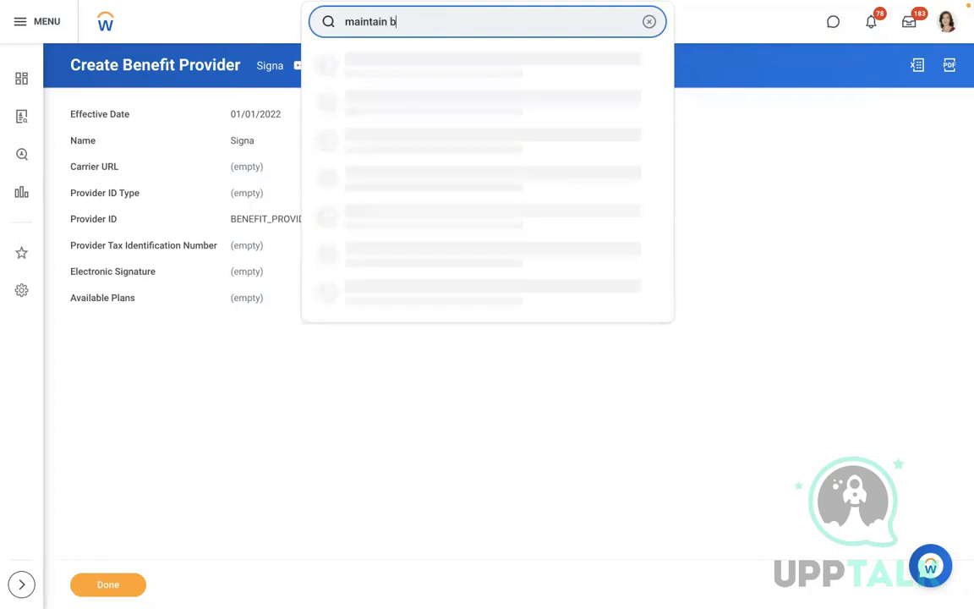
type("en cov type")
left_click(385, 66)
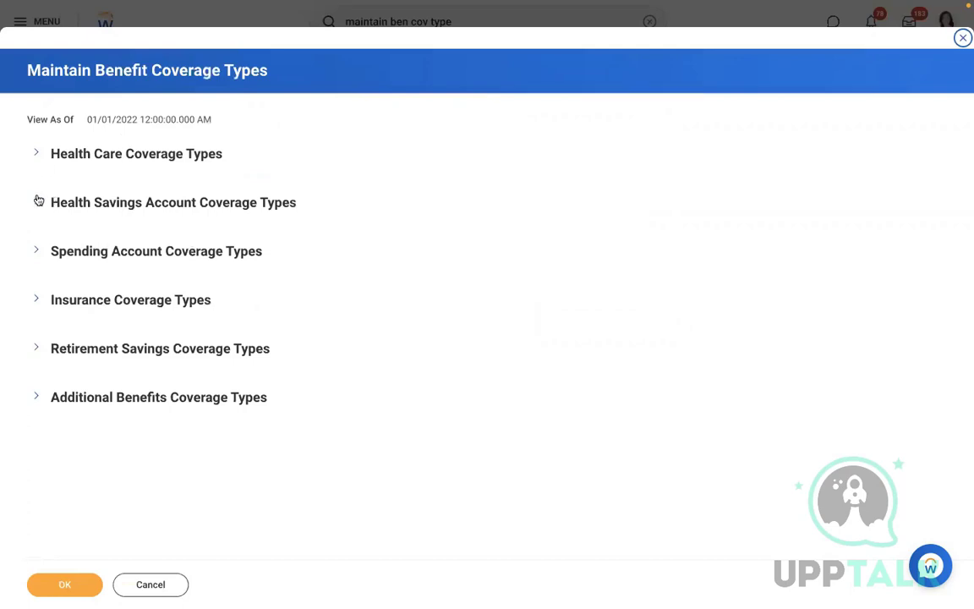
- Add a health savings account coverage type with display order 1 and the name AMD - HSA
left_click(37, 203)
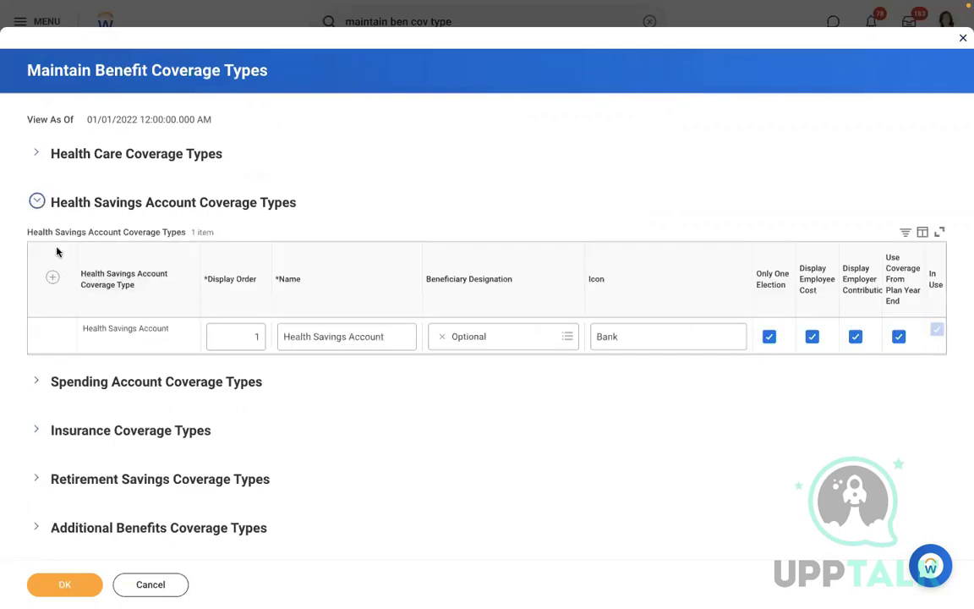
left_click(52, 276)
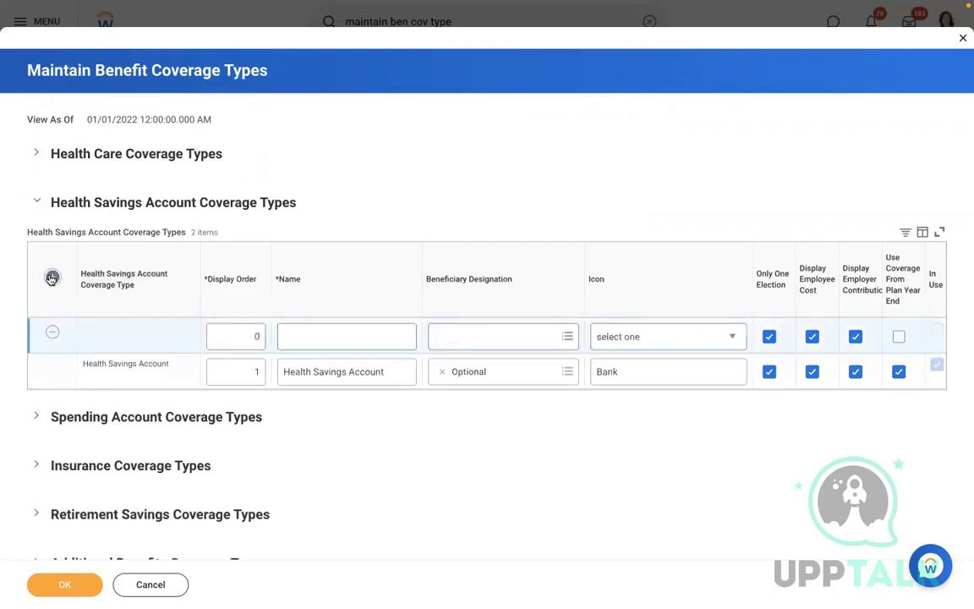
left_click(311, 336)
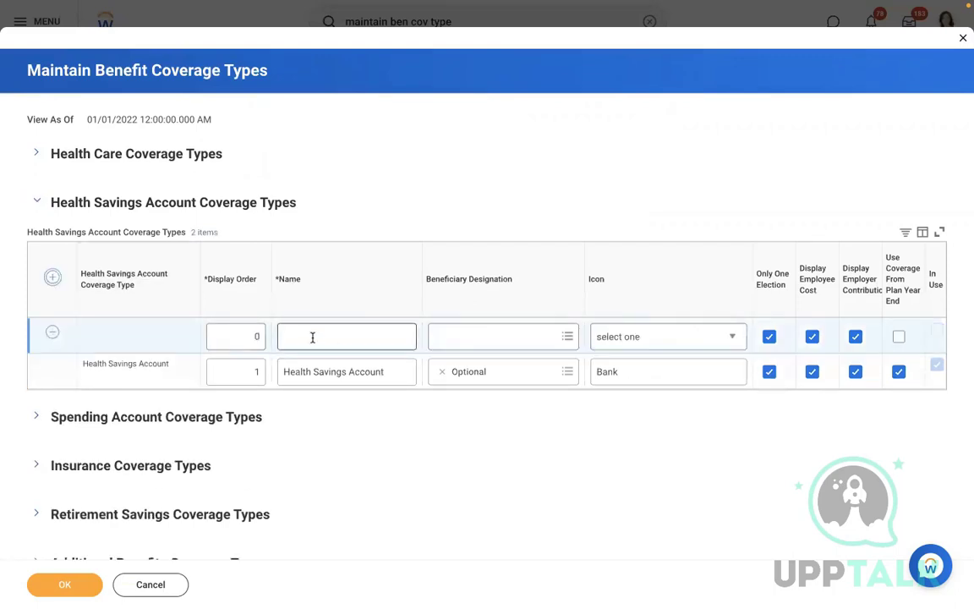
left_click(233, 336)
type("1")
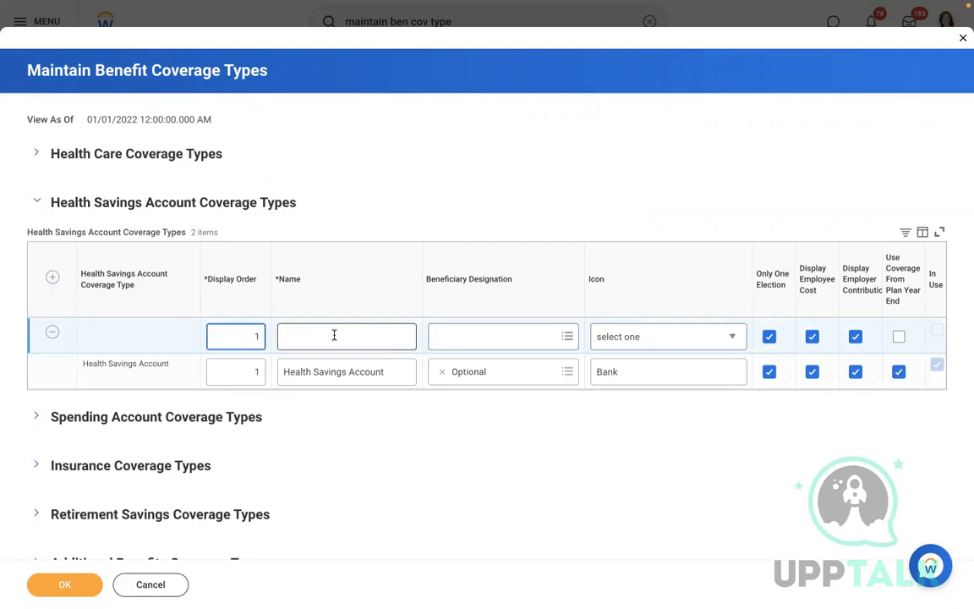
left_click(335, 336)
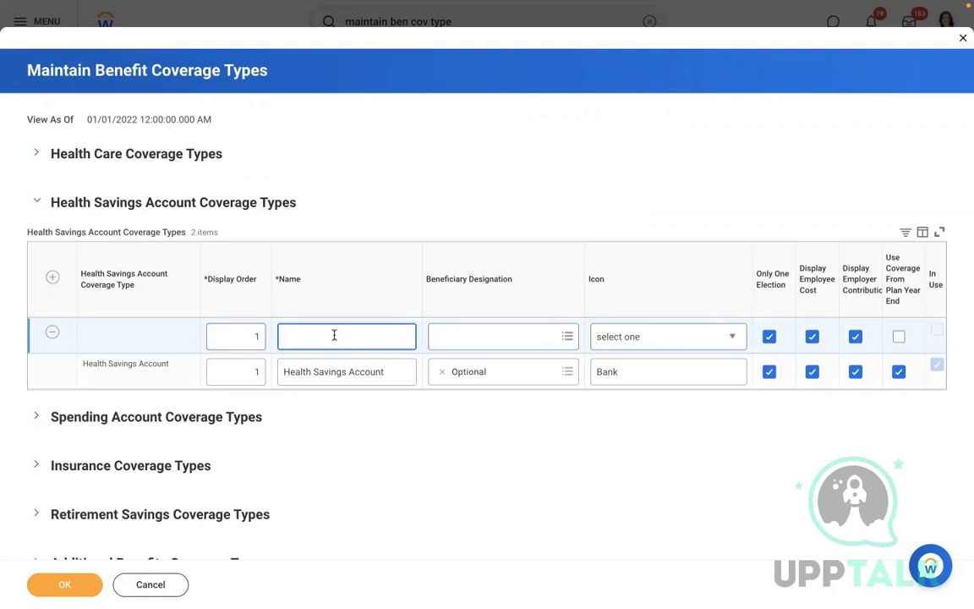
type("AMD - HSA")
left_click(558, 282)
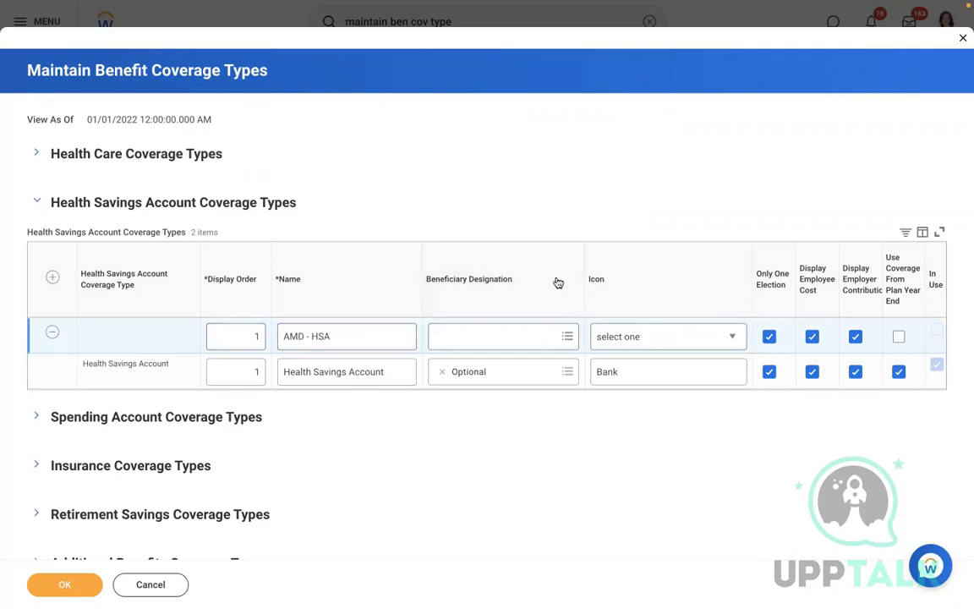
- Set the beneficiary designation of the AMD - HSA coverage type to Required
left_click(476, 334)
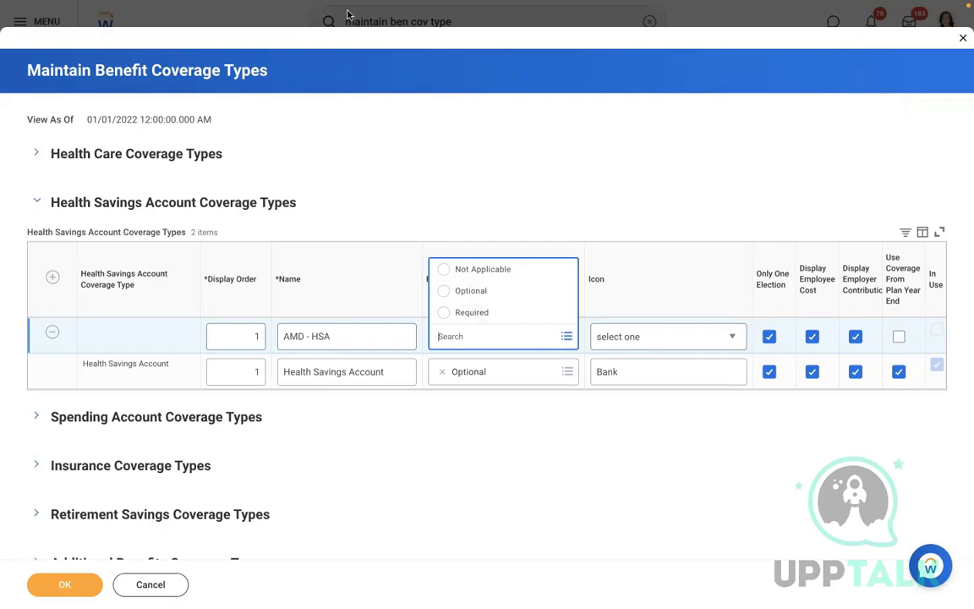
left_click(343, 102)
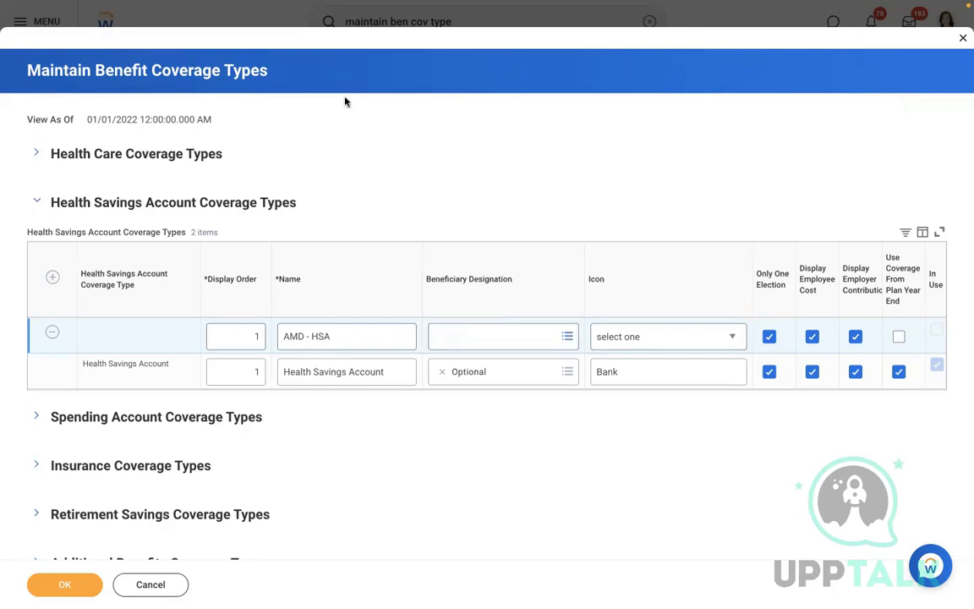
left_click(468, 335)
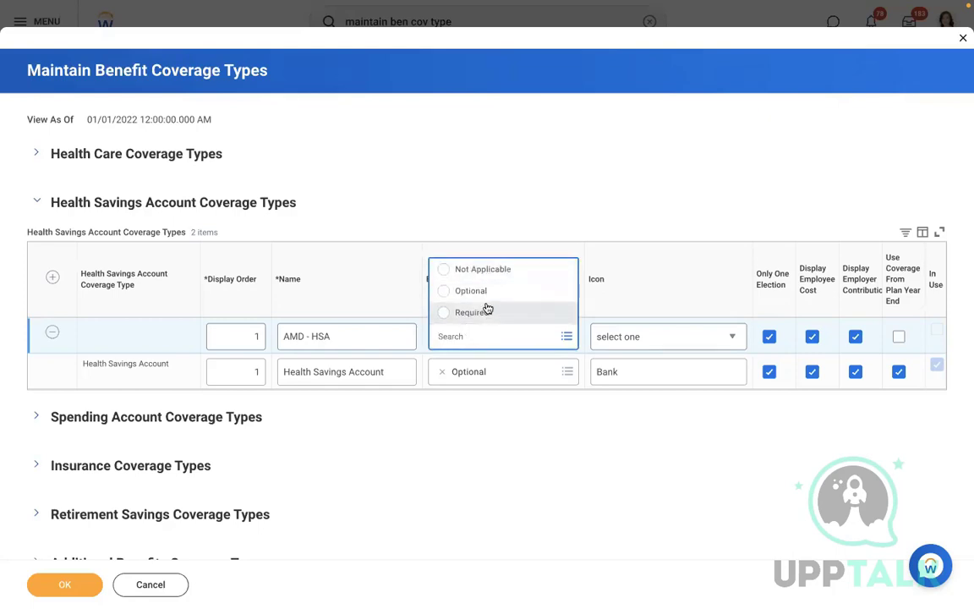
left_click(488, 312)
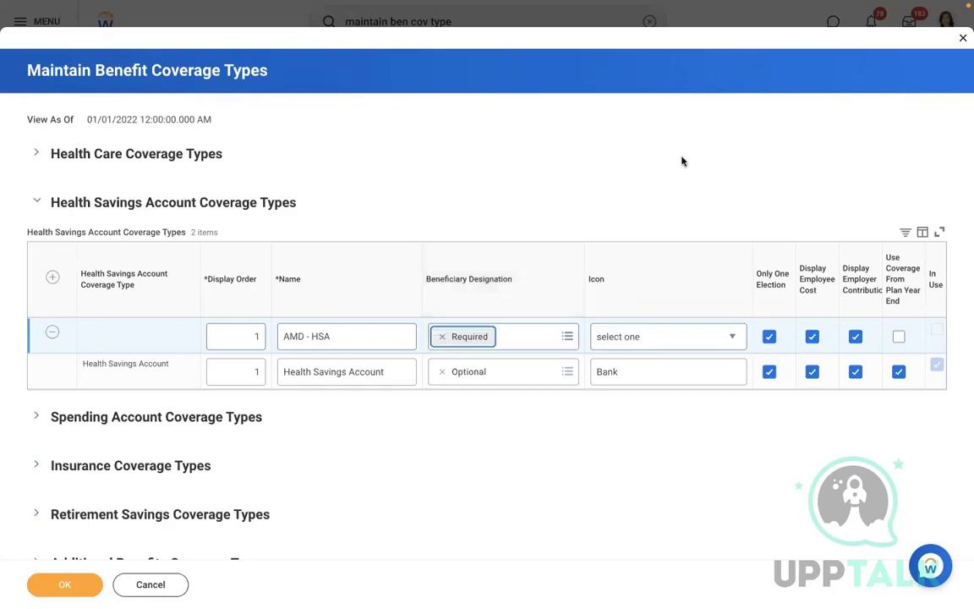
- Assign the Bank icon to the AMD - HSA coverage type and save the coverage types
left_click(618, 337)
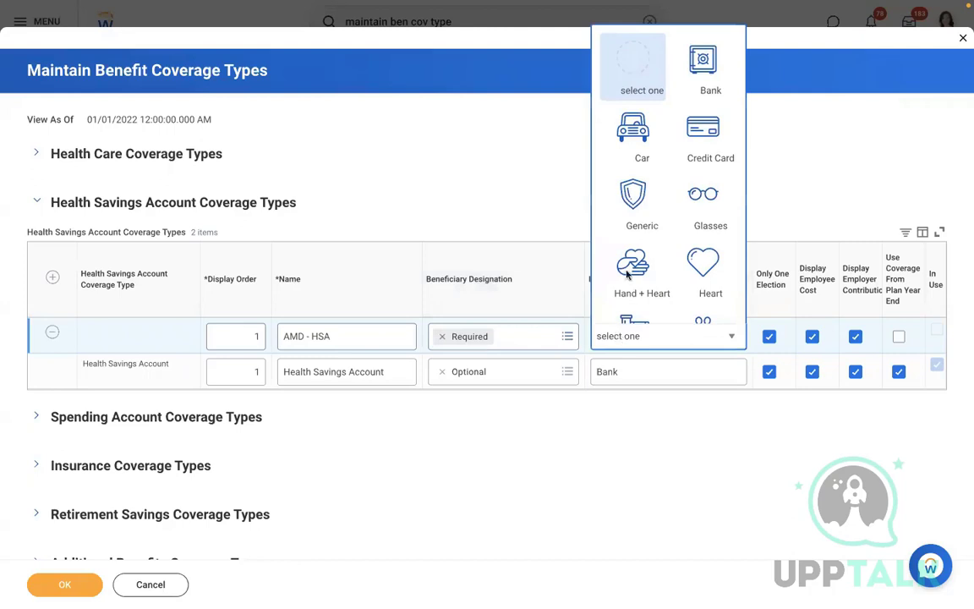
left_click(636, 213)
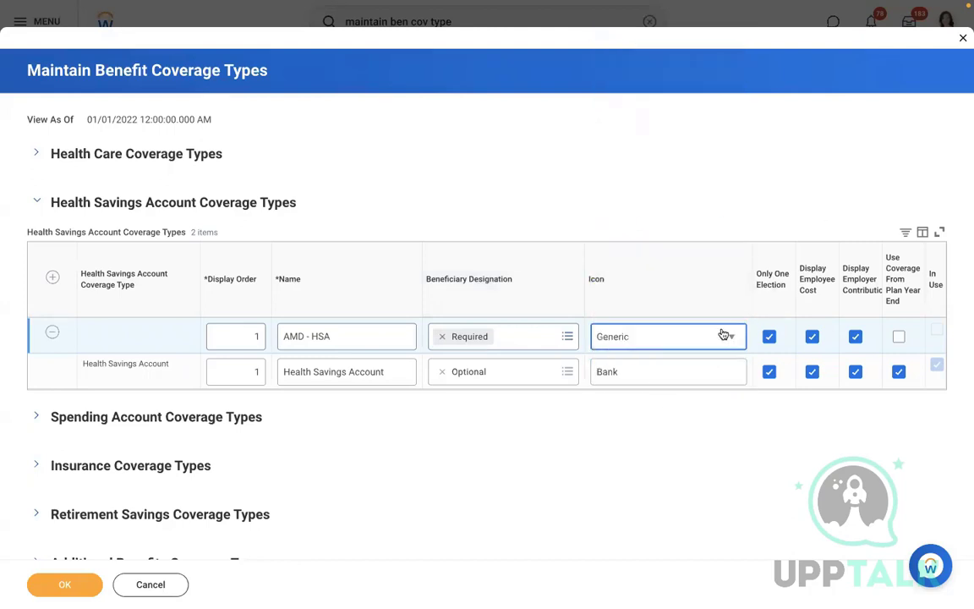
left_click(672, 342)
left_click(703, 60)
left_click(784, 381)
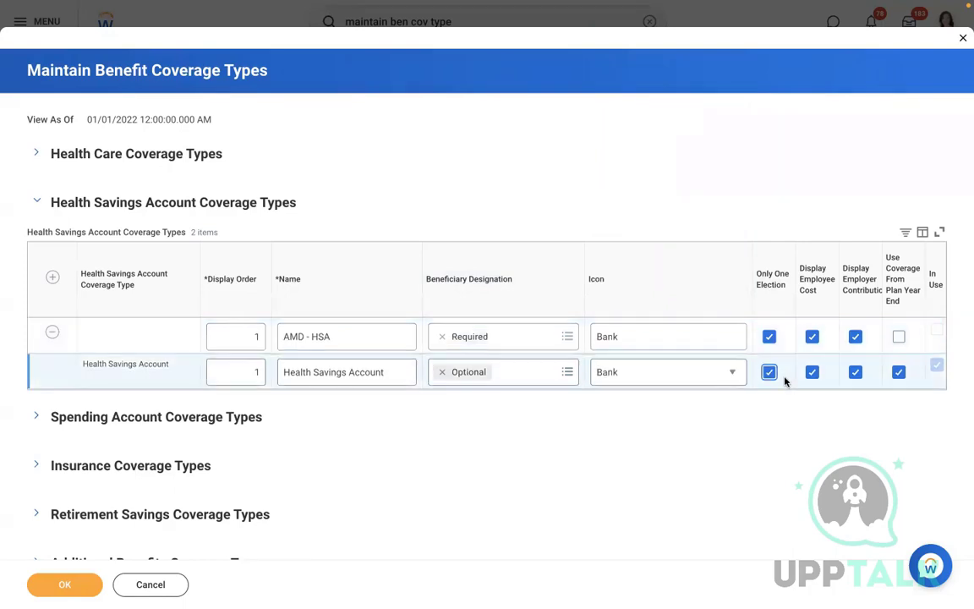
left_click(874, 346)
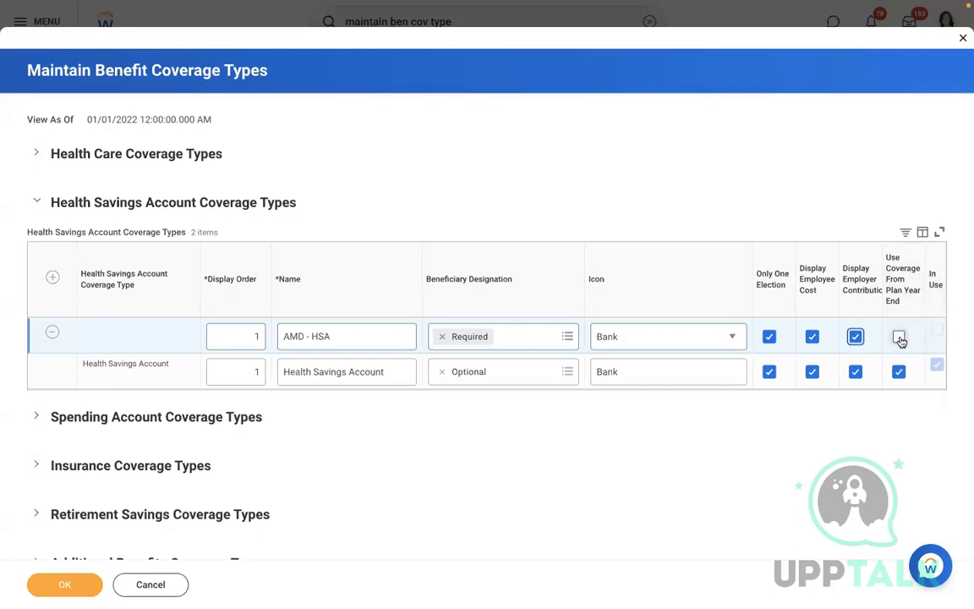
mouse_move(901, 340)
left_click(72, 583)
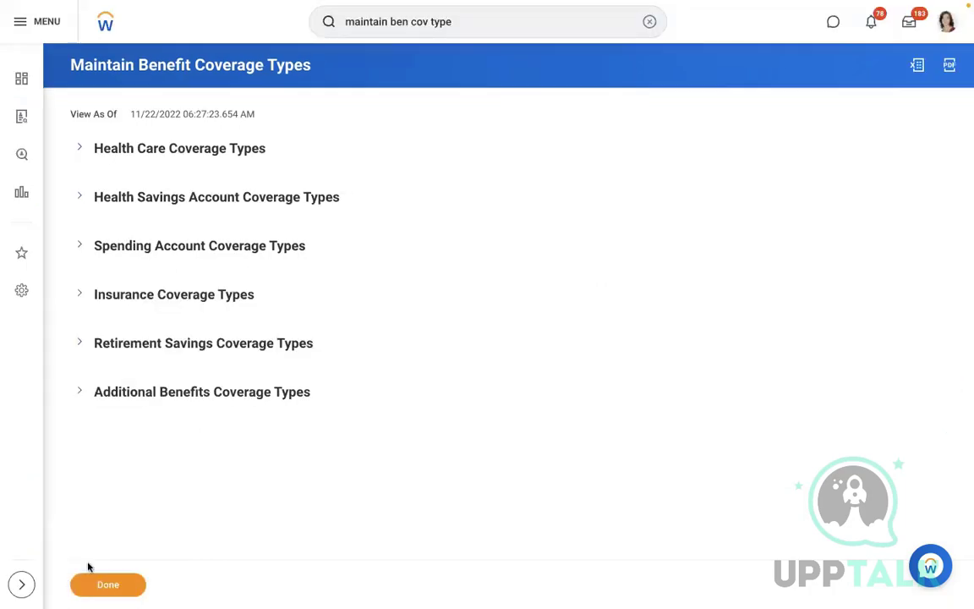
- Search for "create ben plan" and open the Create Benefit Plan task
left_click(644, 26)
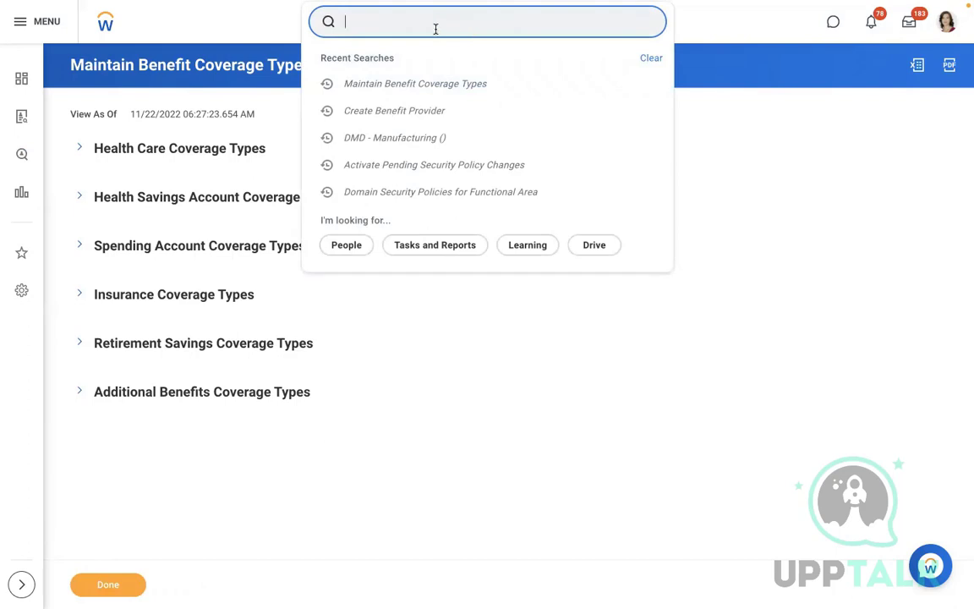
type("creat")
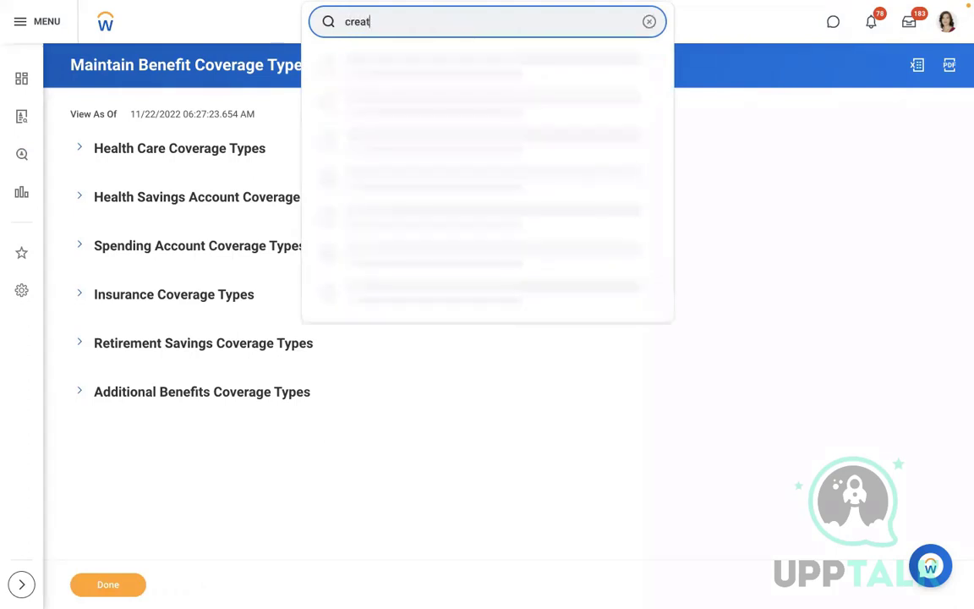
type("e ben plan")
left_click(374, 65)
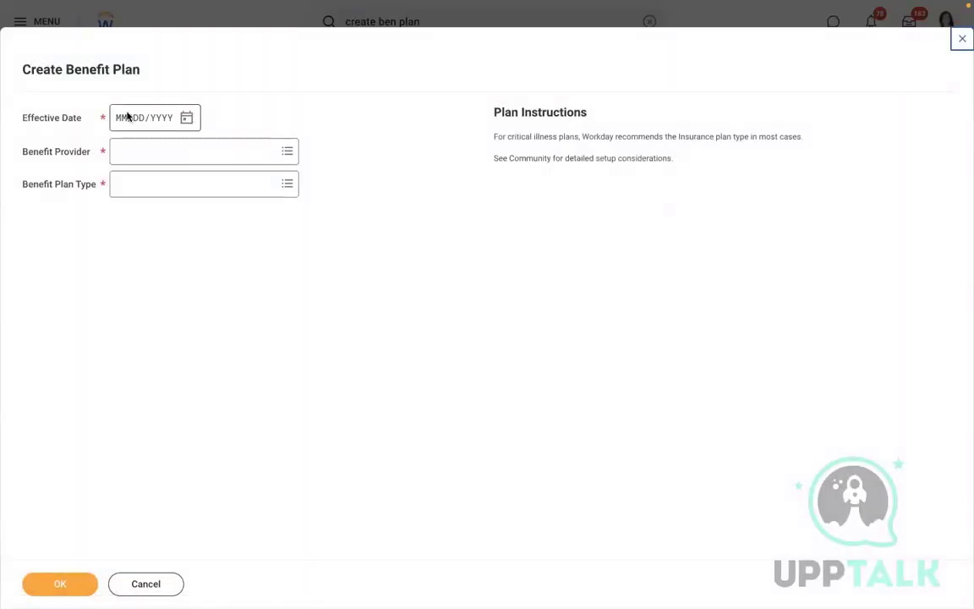
- Set the benefit plan's effective date to 01/01/2022 and its benefit provider to Signa
left_click(117, 118)
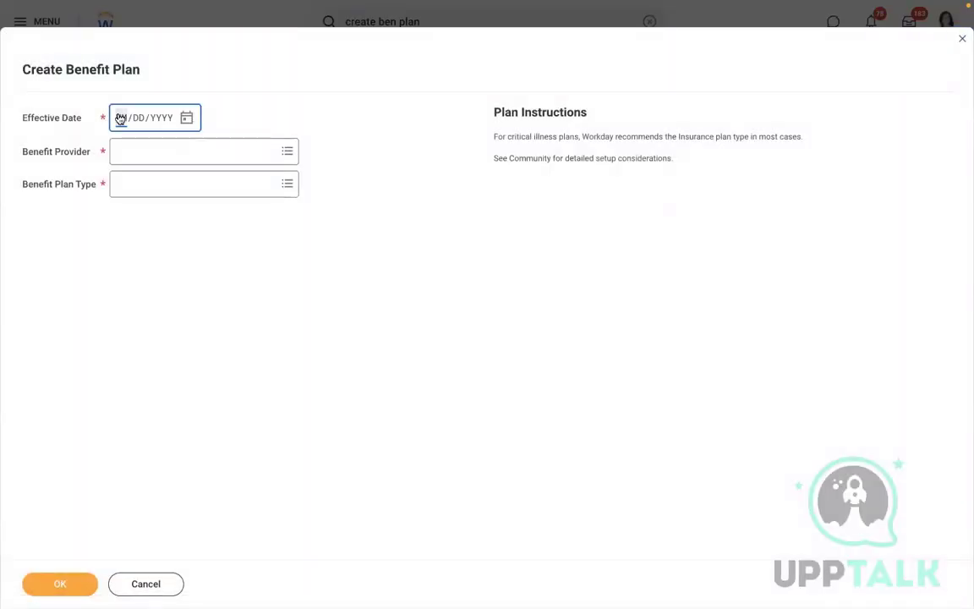
type("01/01/2022")
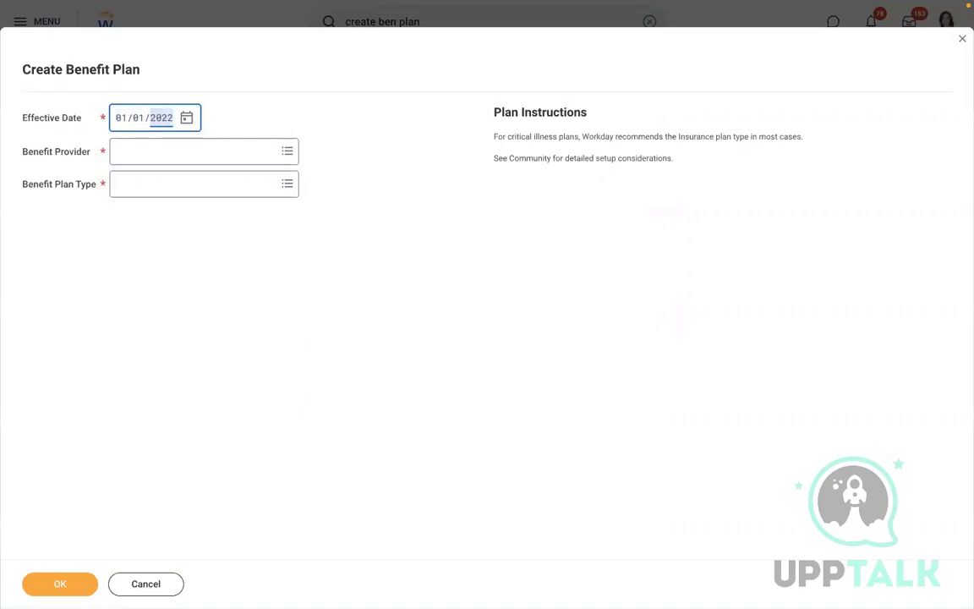
left_click(137, 157)
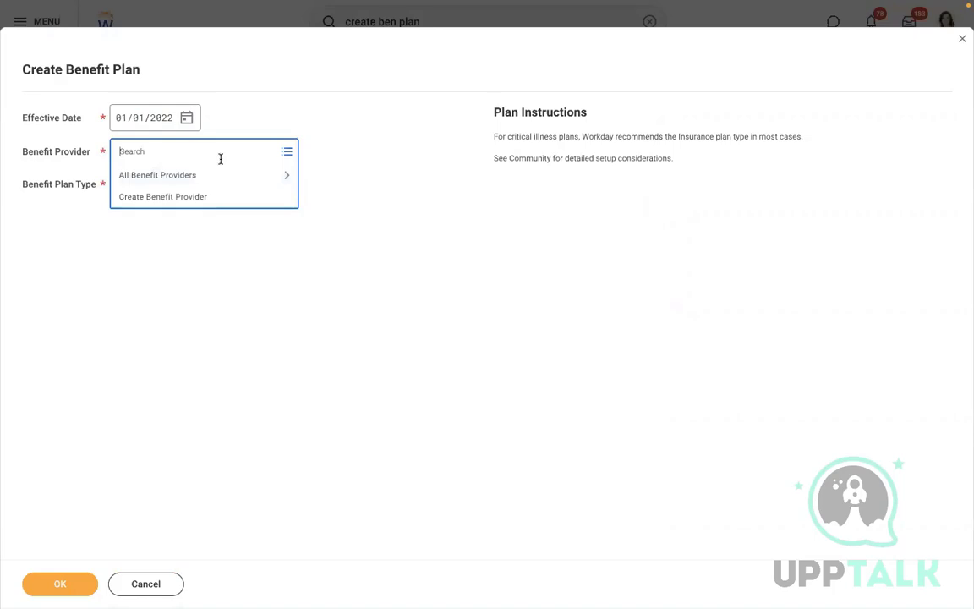
type("singa")
key("Return")
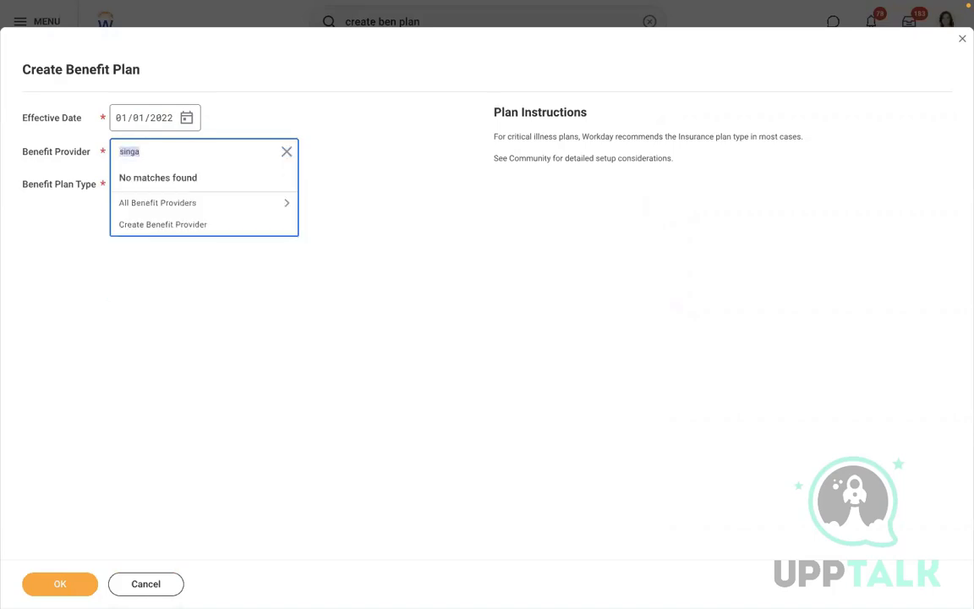
type("signa")
key("Return")
- Choose Health Savings Account Plan as the benefit plan type and continue to the plan details
left_click(197, 191)
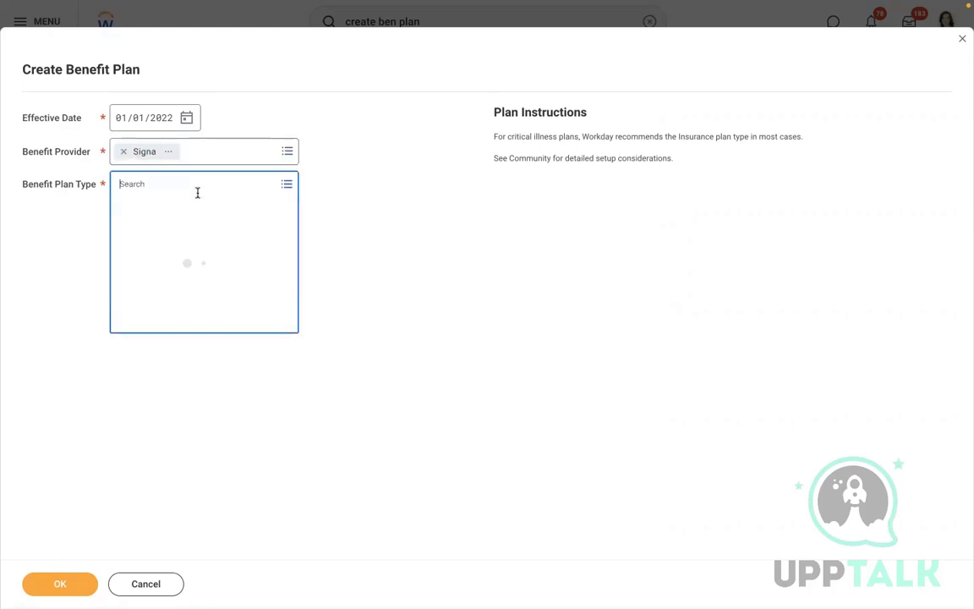
left_click(124, 229)
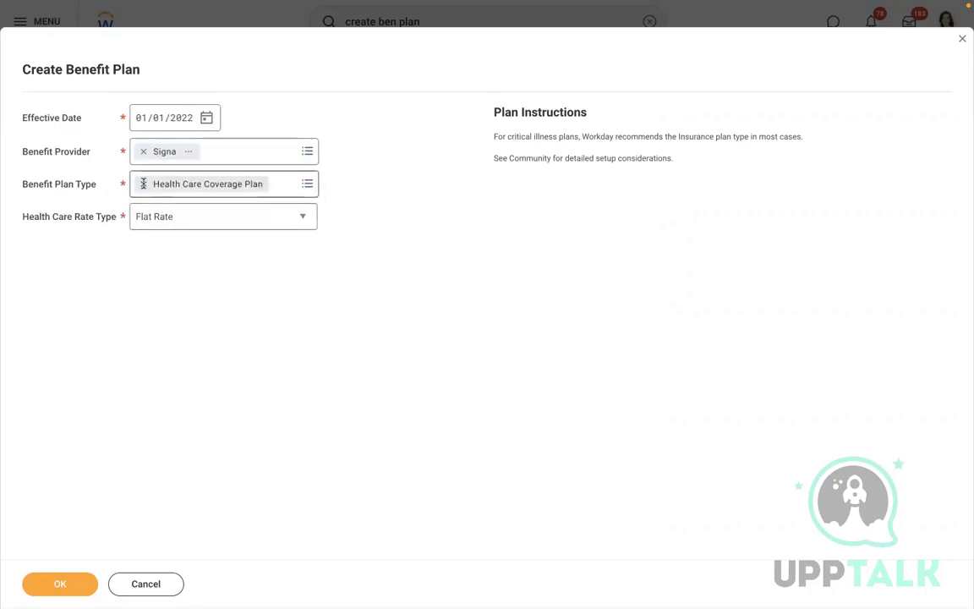
left_click(143, 184)
left_click(161, 187)
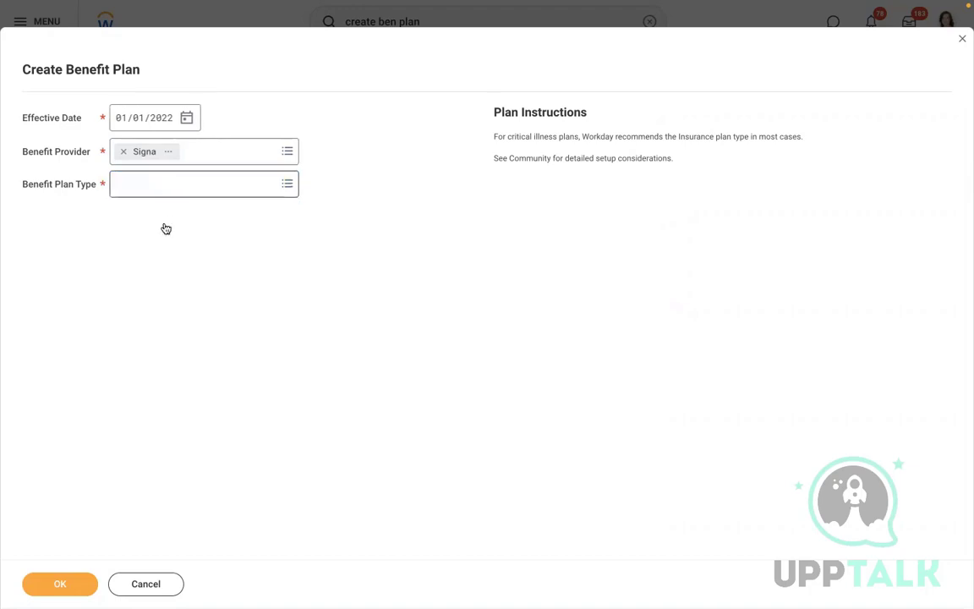
left_click(160, 251)
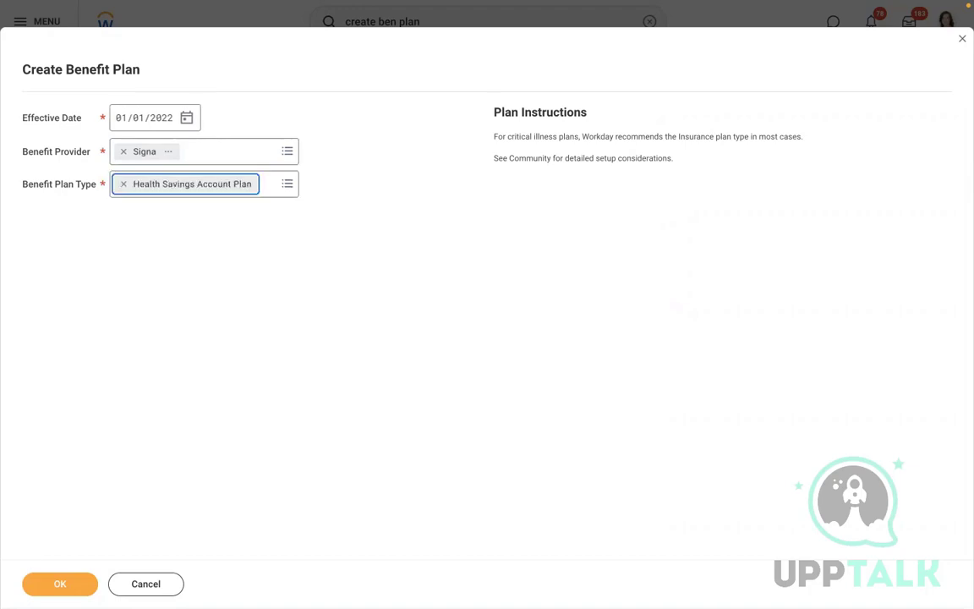
left_click(46, 585)
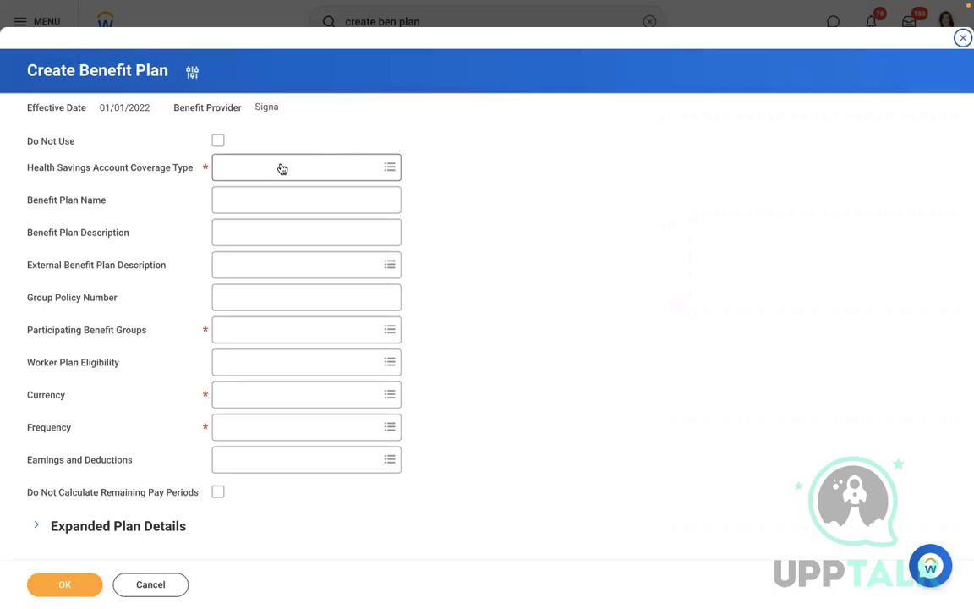
- Select AMD - HSA as the plan's health savings account coverage type
left_click(280, 167)
left_click(256, 192)
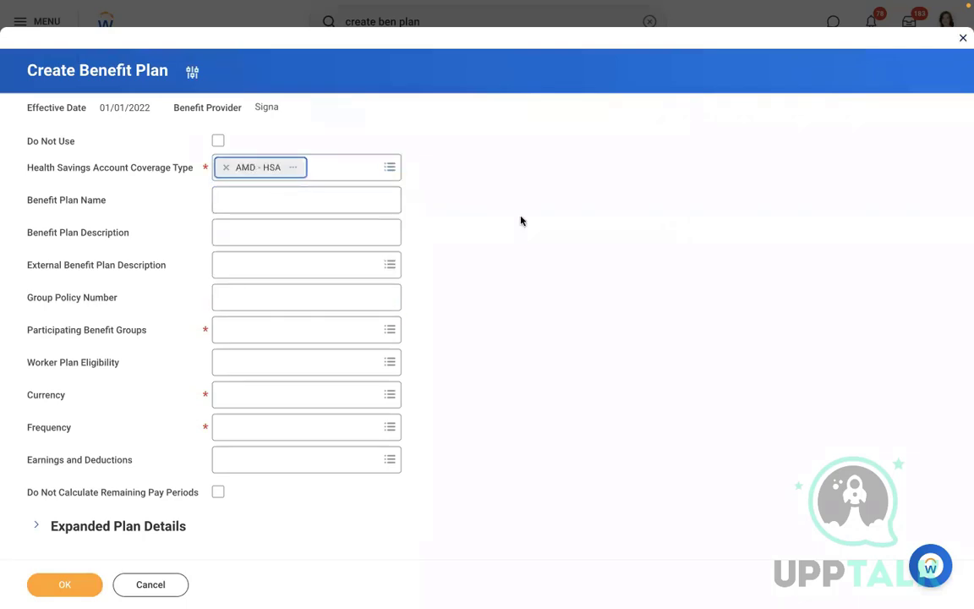
- Name the benefit plan Savings and select Active Employees in U.S. - Salaried as its participating benefit group
left_click(234, 198)
type("Savings")
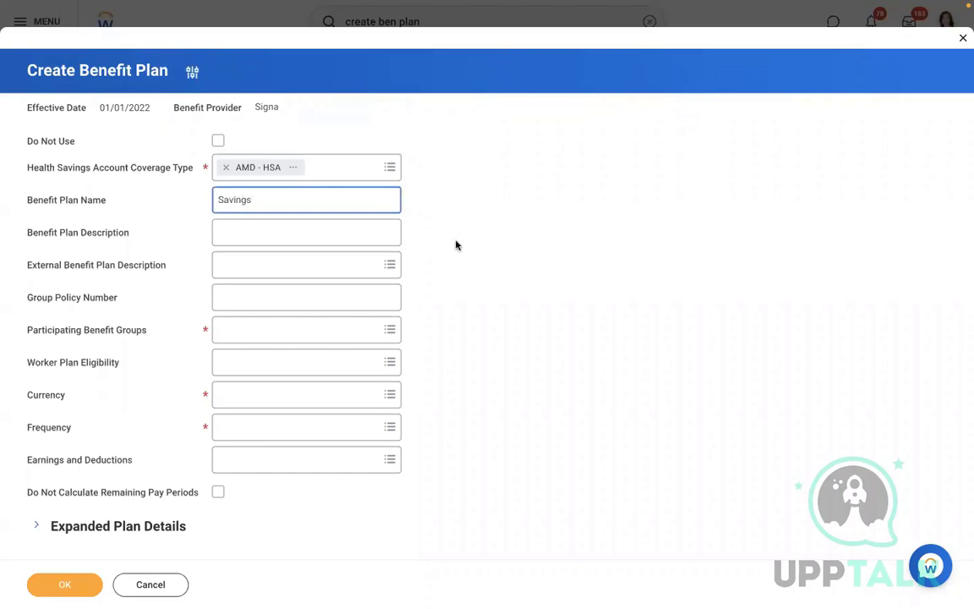
left_click(269, 336)
left_click(257, 291)
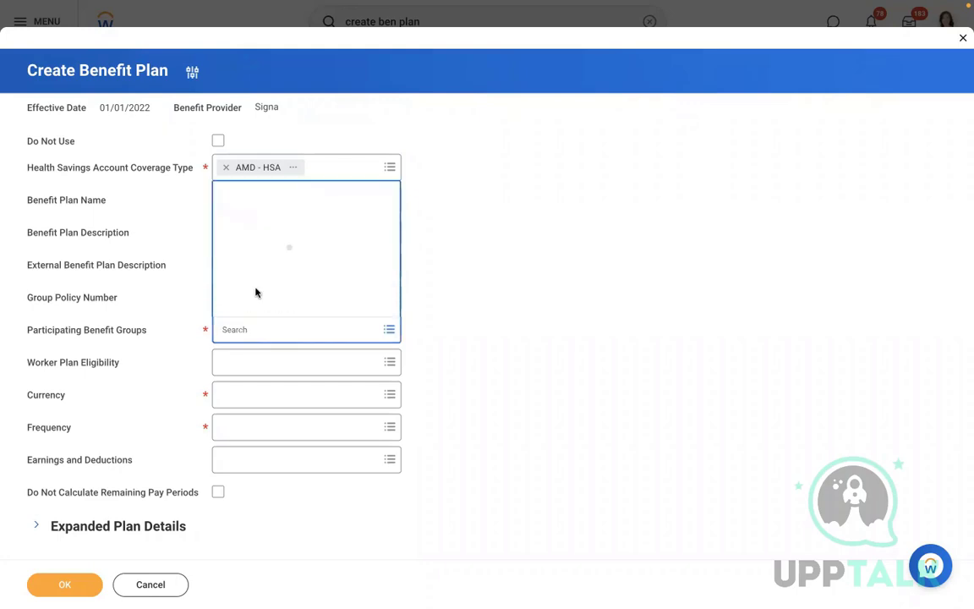
key("Up")
key("Up")
key("Up")
key("Up")
key("Up")
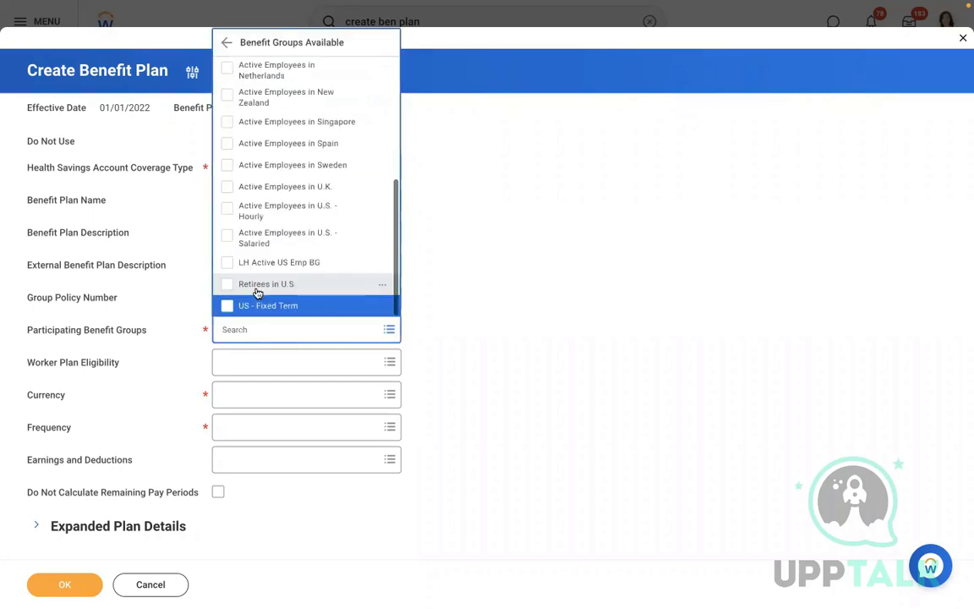
key("Up")
key("Up")
key("Up")
key("Up")
key("Up")
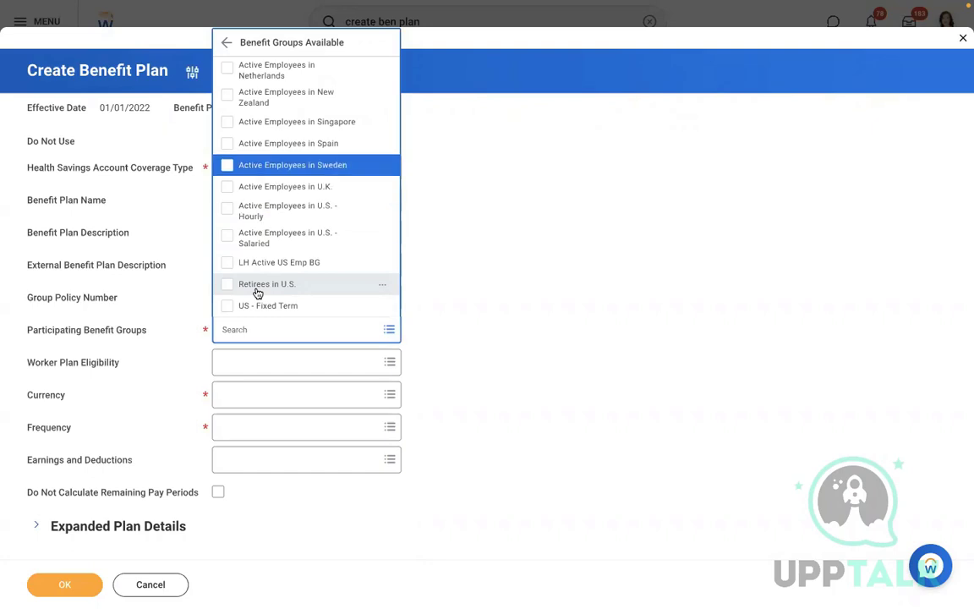
key("Down")
key("Down")
key("Down")
key("Down")
key("Down")
key("Down")
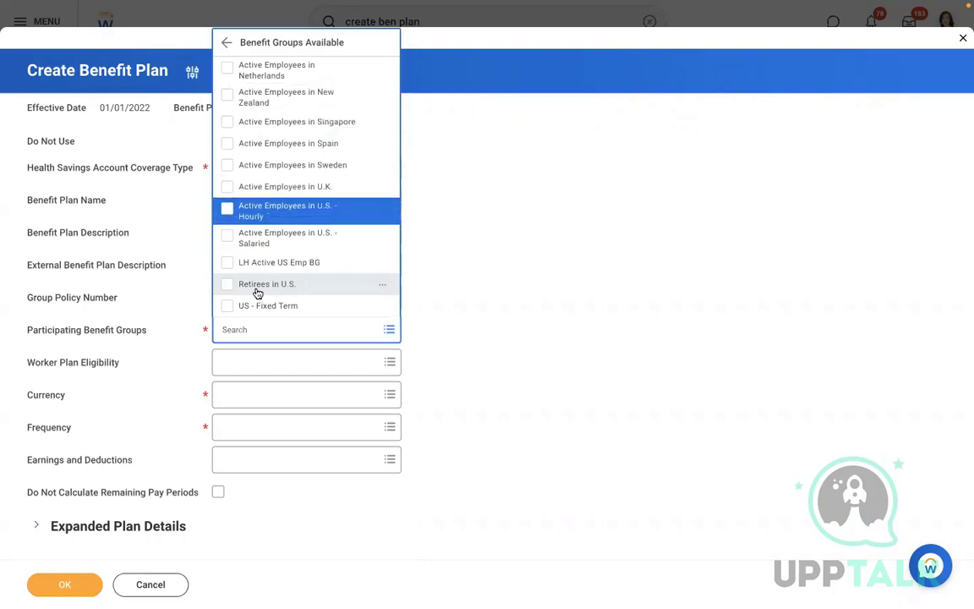
key("Return")
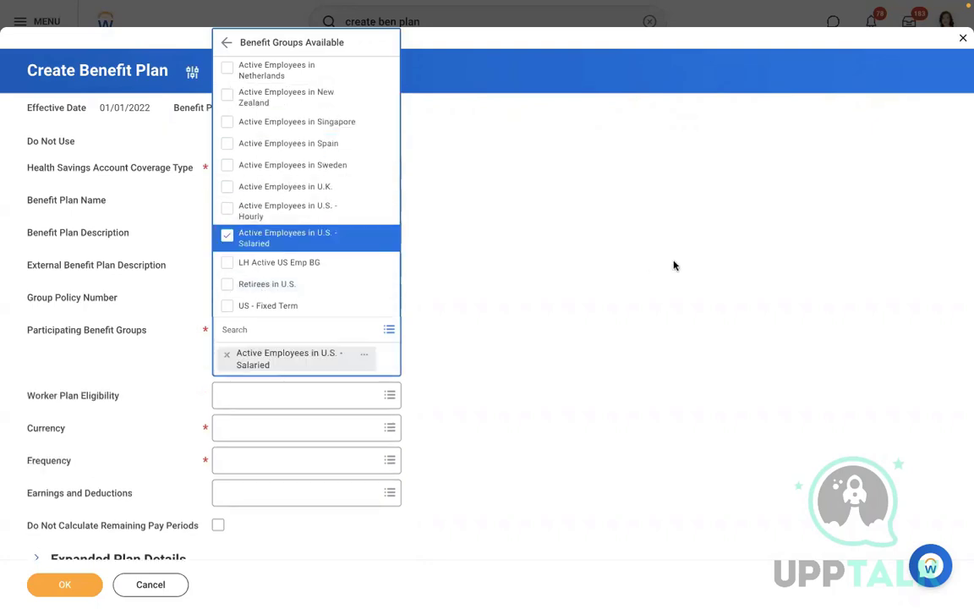
left_click(674, 265)
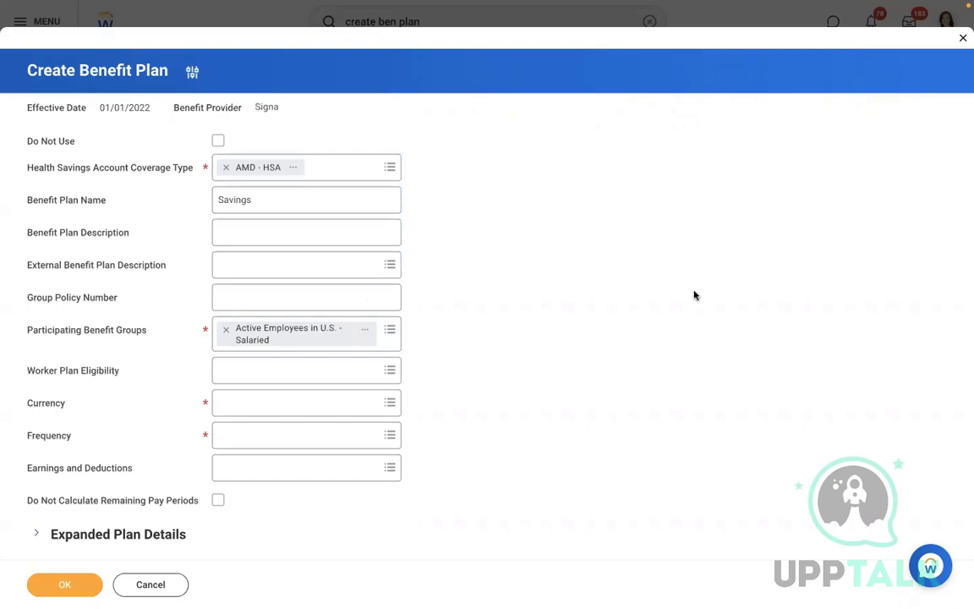
- Set the benefit plan's currency to USD and its frequency to Monthly
left_click(258, 404)
type("u")
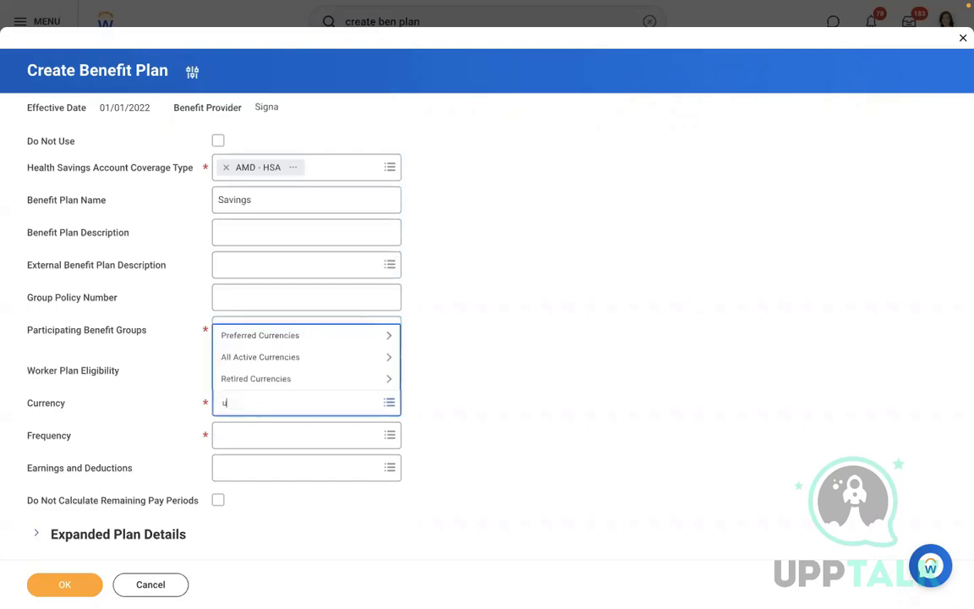
type("sd")
key("Return")
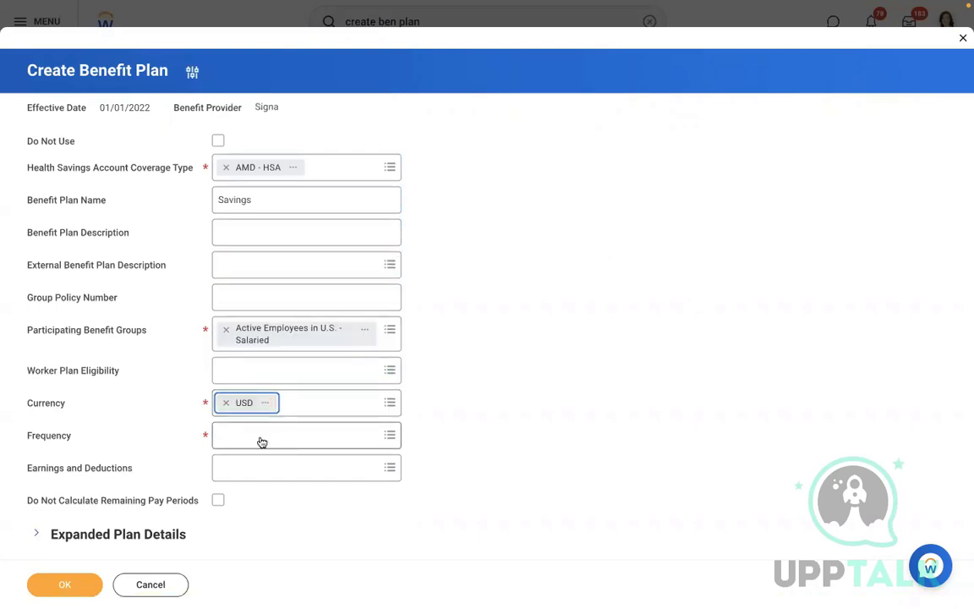
left_click(262, 442)
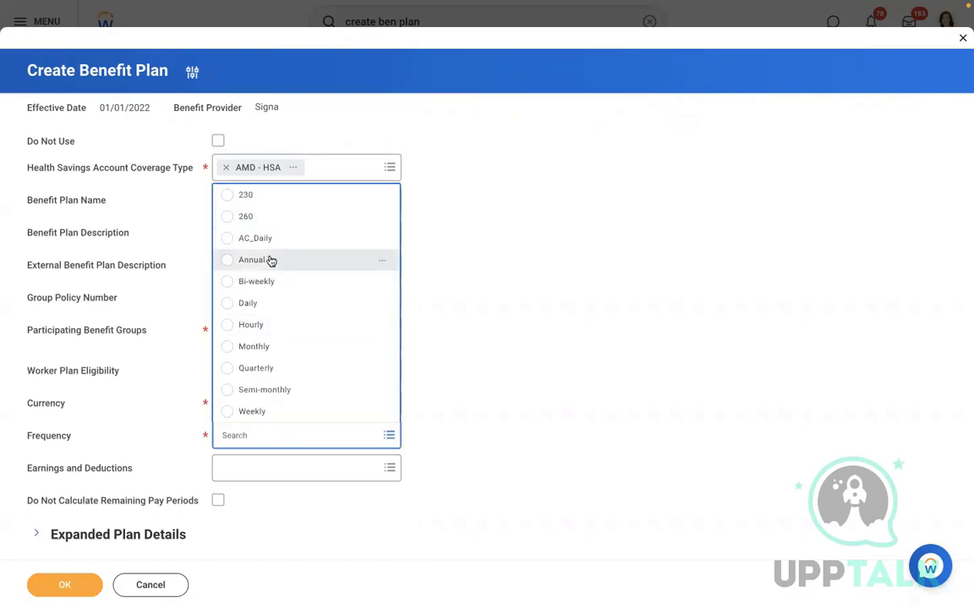
left_click(274, 347)
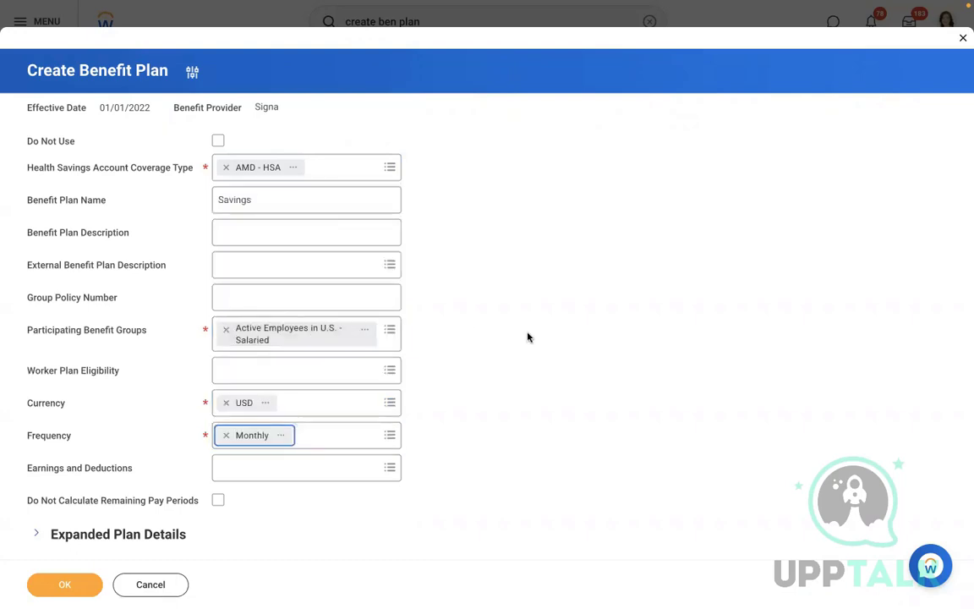
- Look at the choices for adding or creating a participating benefit group and close them without a change
scroll(528, 338, "down", 1)
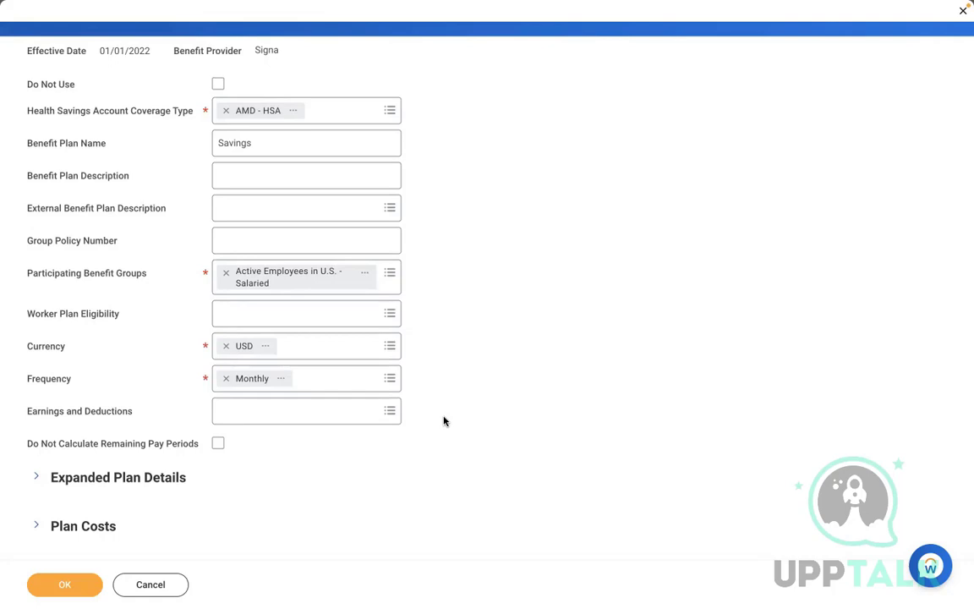
left_click(391, 276)
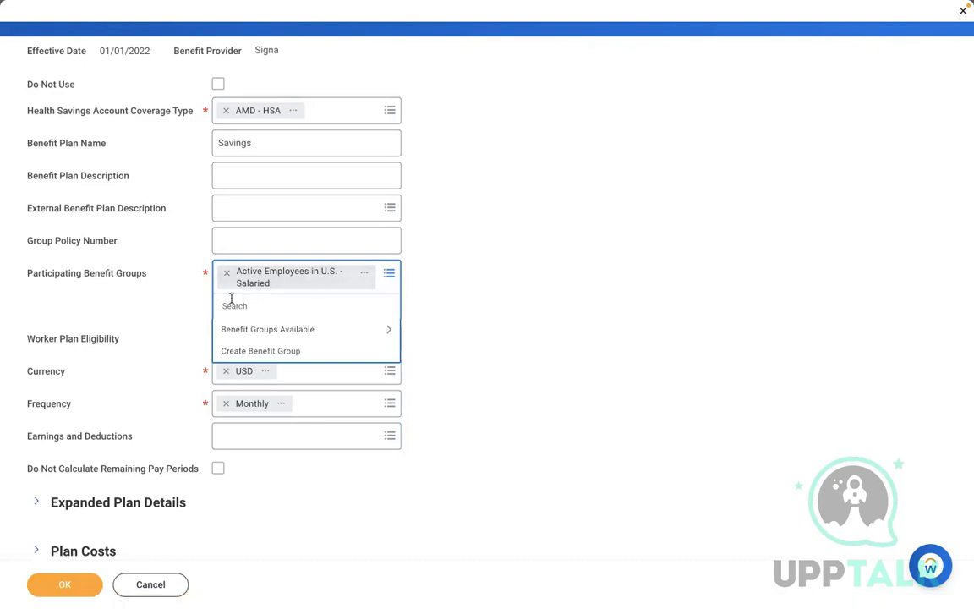
left_click(440, 265)
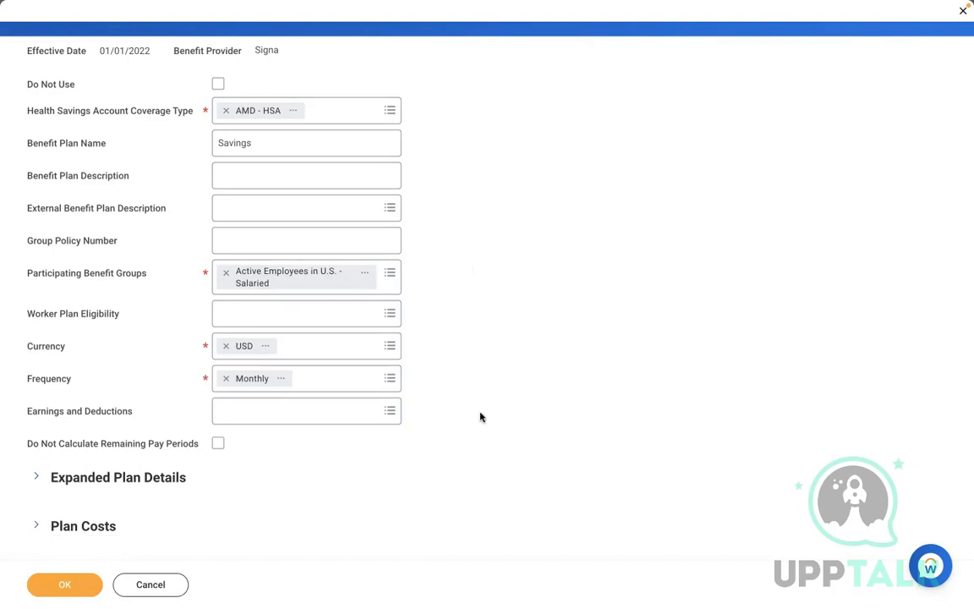
- Enable Do Not Calculate Remaining Pay Periods to read its help text, and clear the option again
left_click(218, 444)
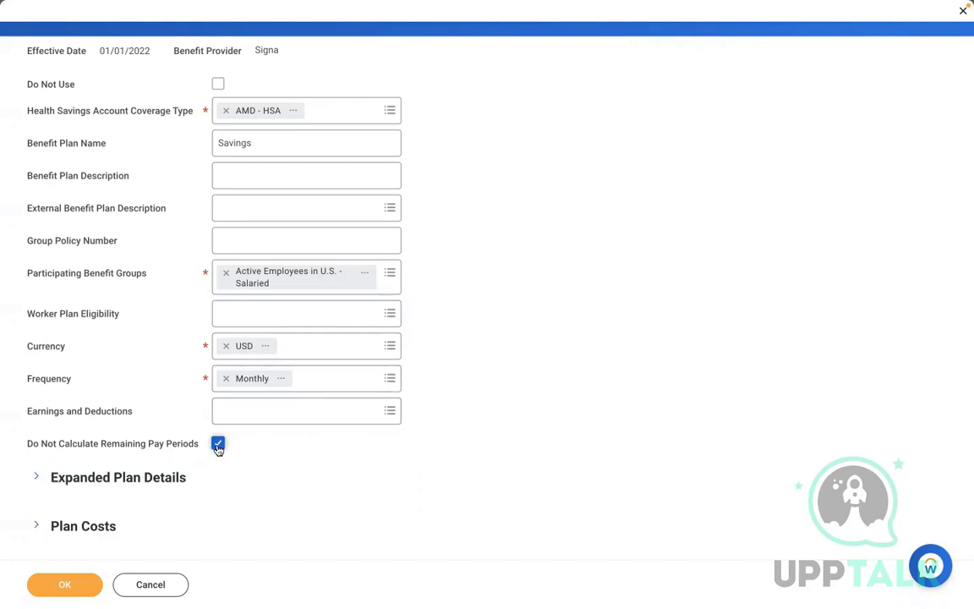
mouse_move(218, 450)
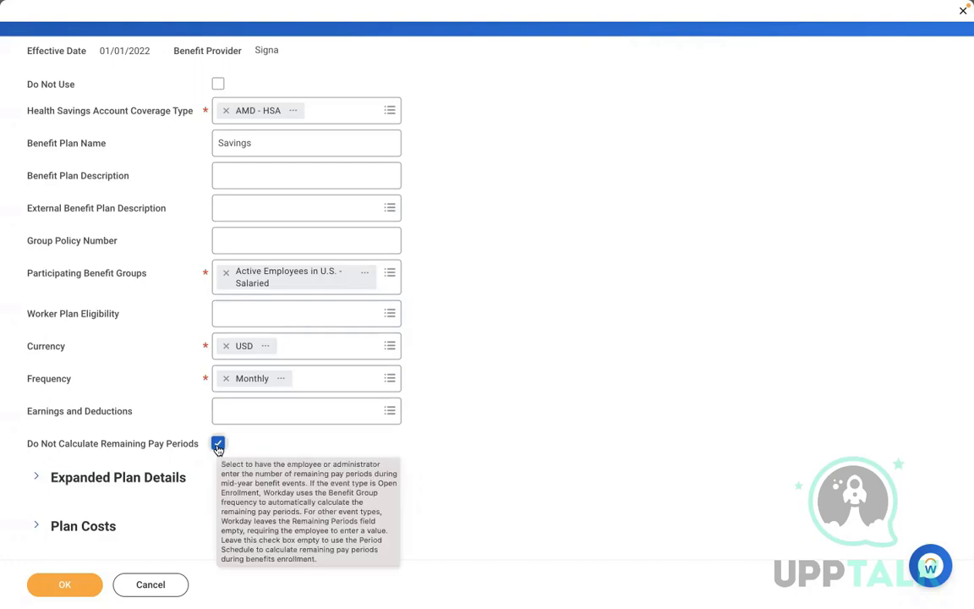
left_click(218, 446)
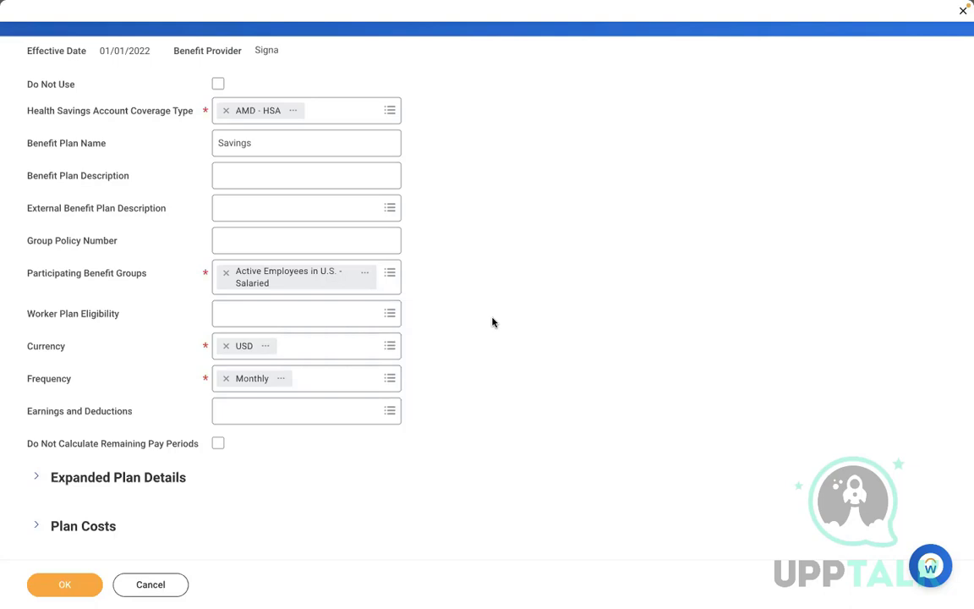
- Change the plan's frequency to Annual and enable Do Not Calculate Remaining Pay Periods
left_click(225, 377)
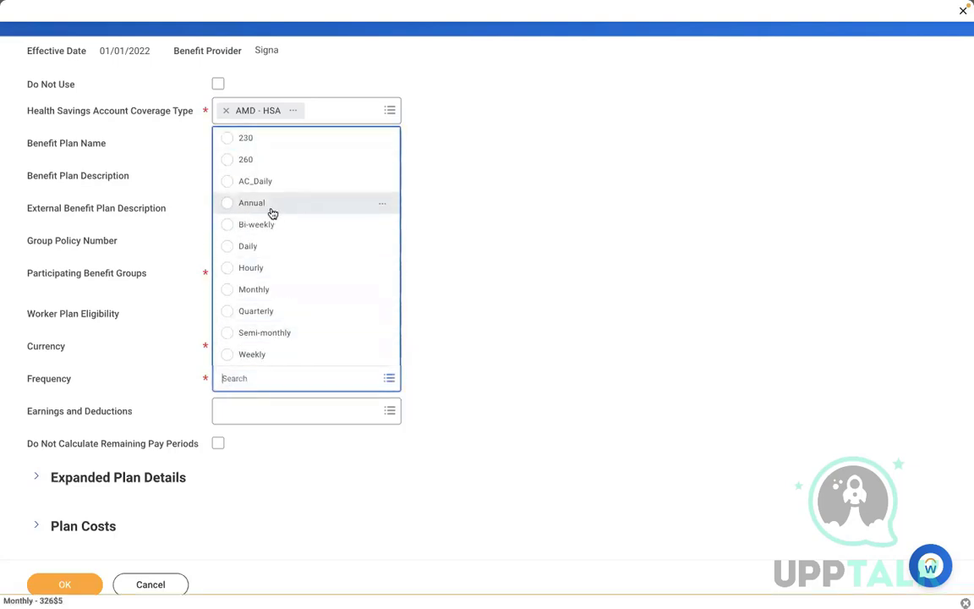
left_click(271, 208)
left_click(218, 443)
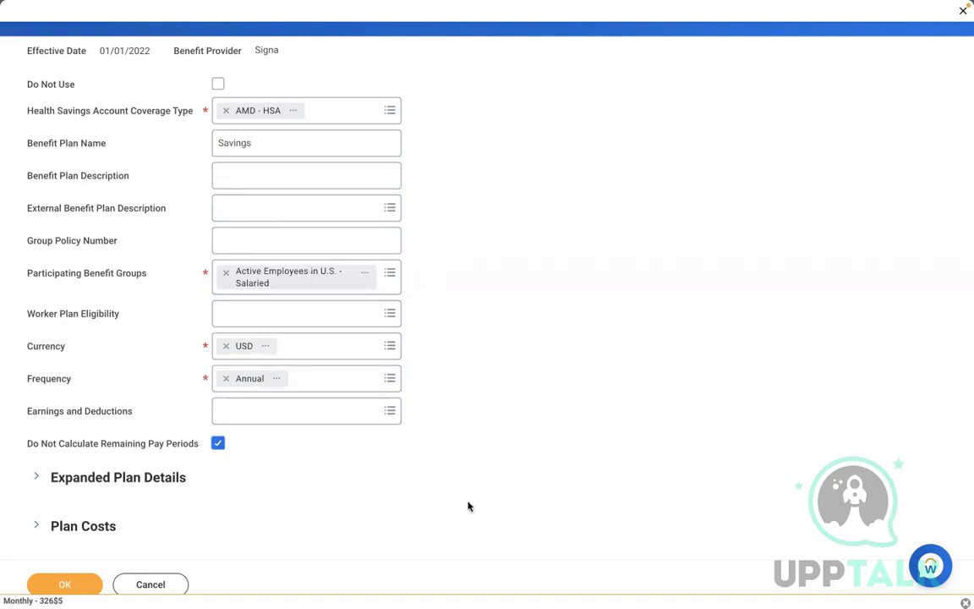
- Set the plan's frequency back to Monthly and clear Do Not Calculate Remaining Pay Periods
left_click(226, 378)
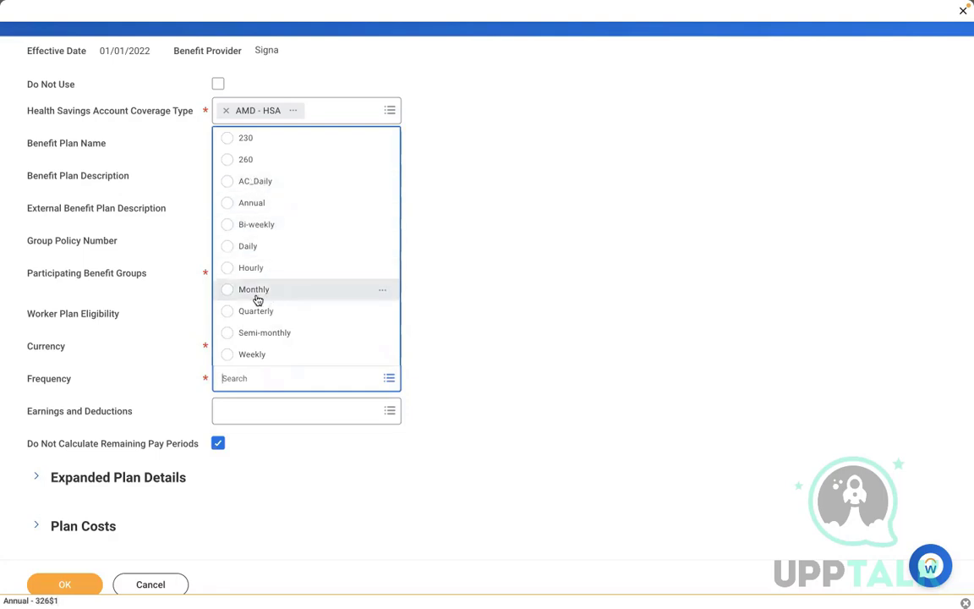
left_click(257, 295)
left_click(218, 443)
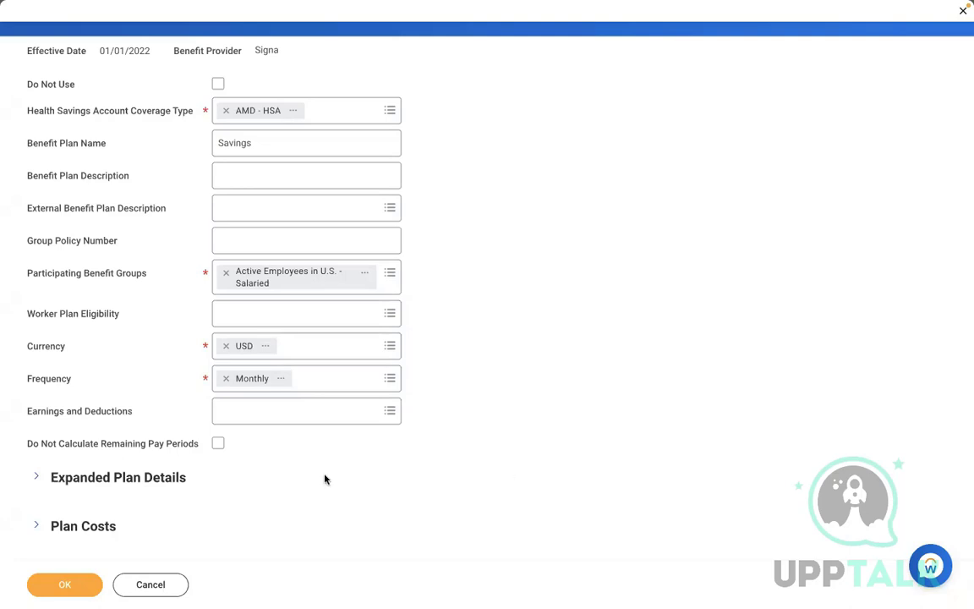
- Enter the expanded plan details text "You can contribute some of the amount form your pay check on monthly basis up to maximum amount as per the policy."
left_click(37, 476)
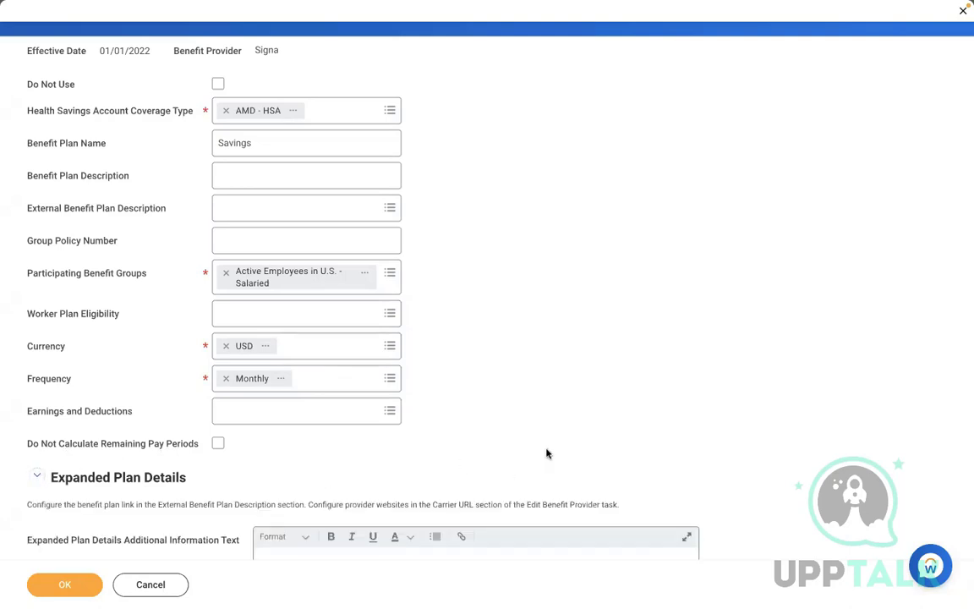
scroll(546, 454, "down", 2)
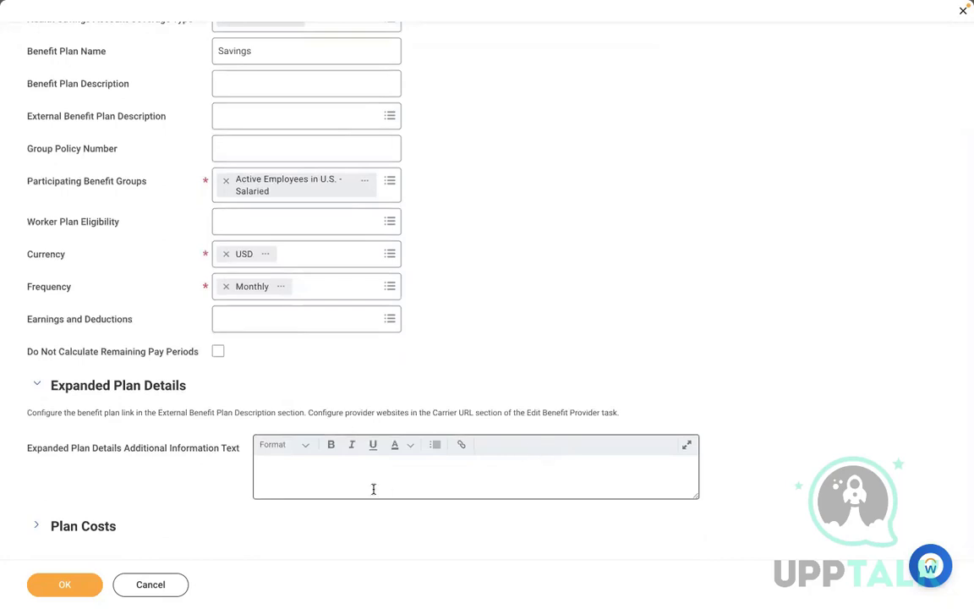
left_click(321, 478)
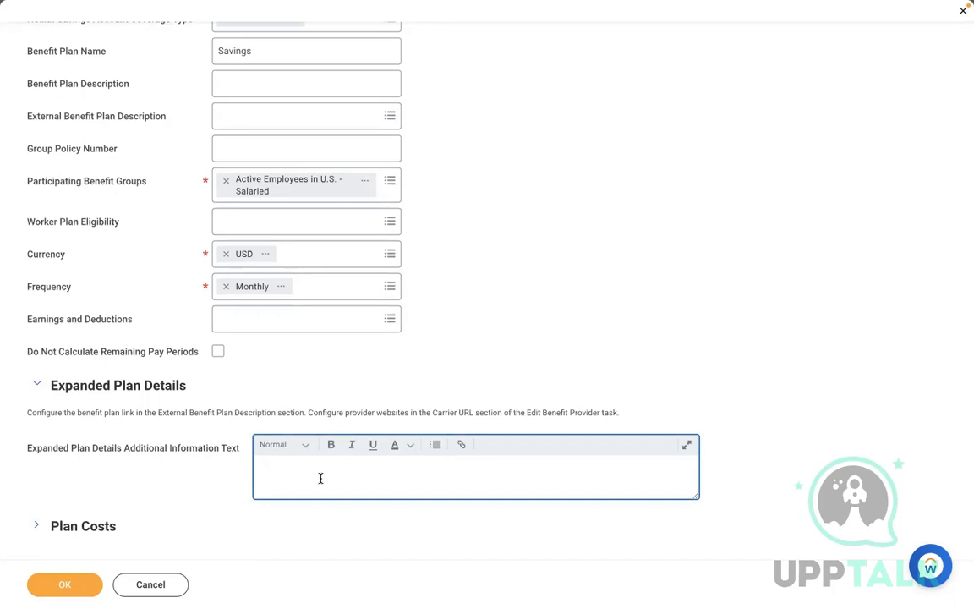
type("You can contribute some of the amount ")
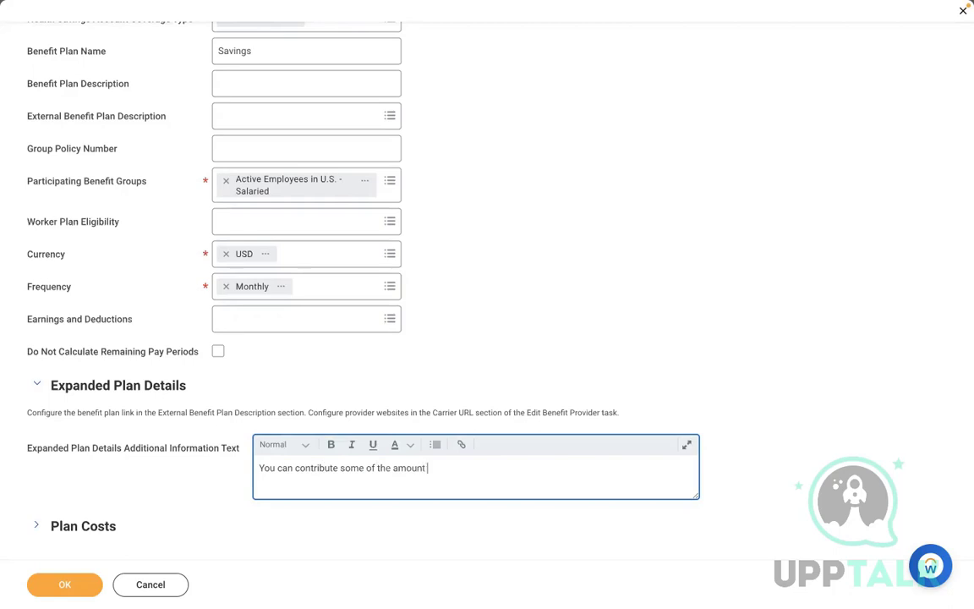
type("form your pay check on mon")
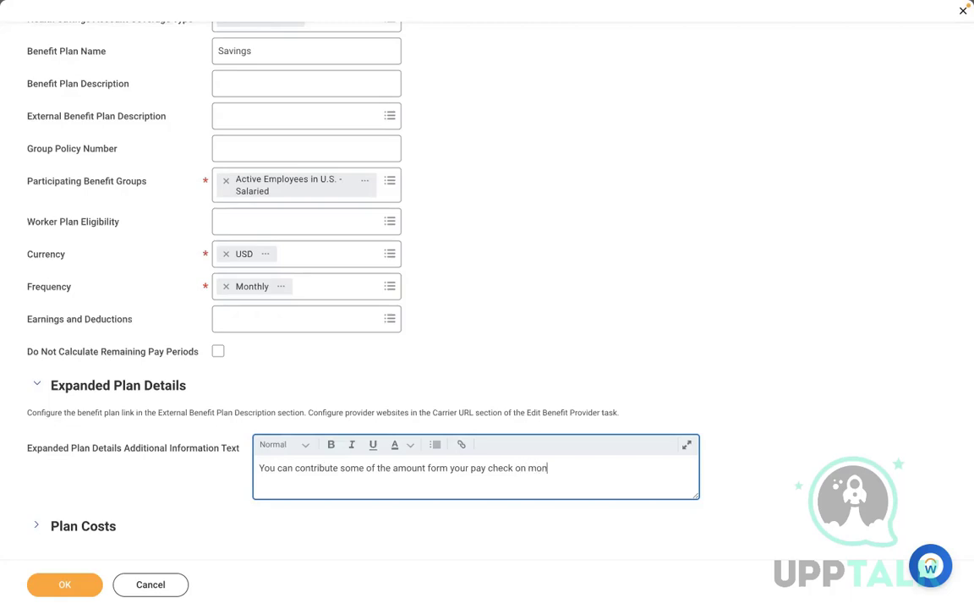
type("thly bais")
key("BackSpace")
key("BackSpace")
key("BackSpace")
key("BackSpace")
type("asis up to maximum am")
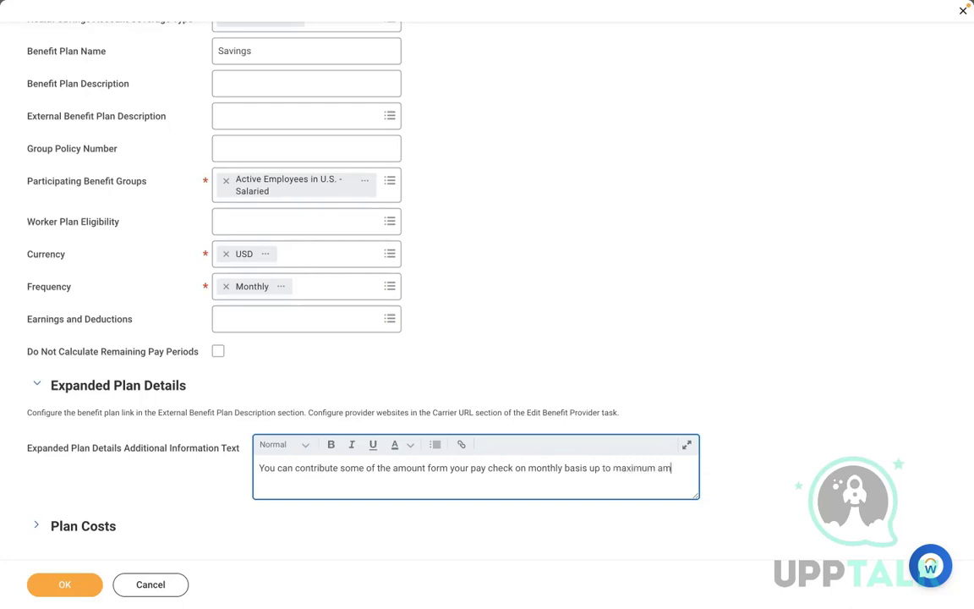
type("ount as per the policy")
left_click(388, 482)
type("./")
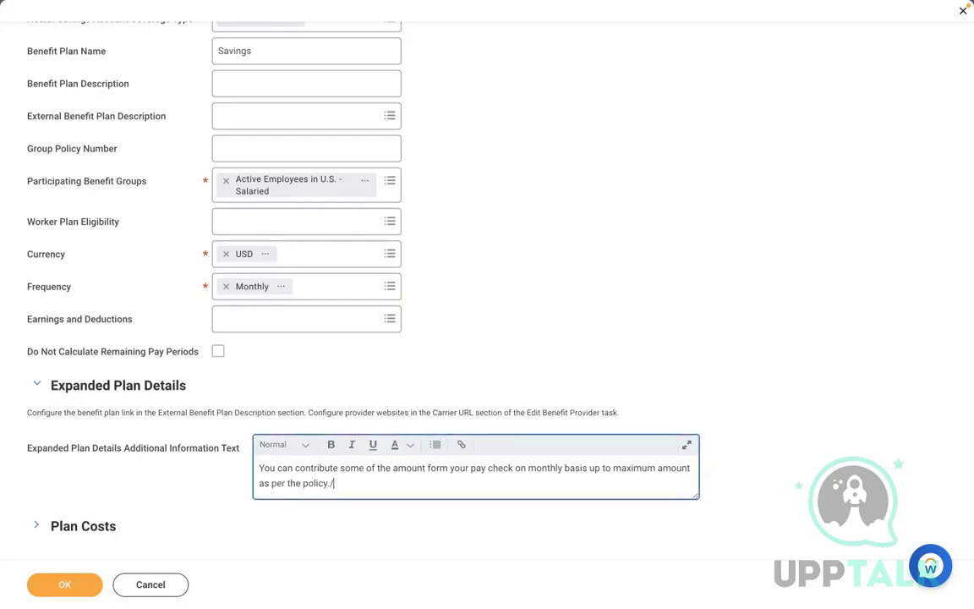
key("BackSpace")
left_click(767, 369)
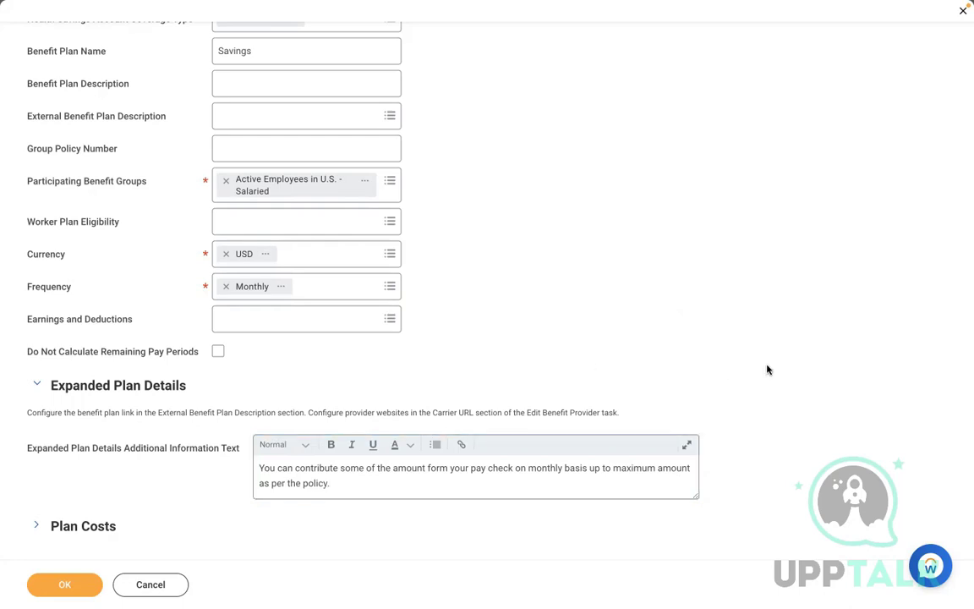
- Expand the plan costs and assign Active Employees in U.S. - Salaried as the cost row's participating benefit group
left_click(61, 525)
scroll(730, 291, "down", 5)
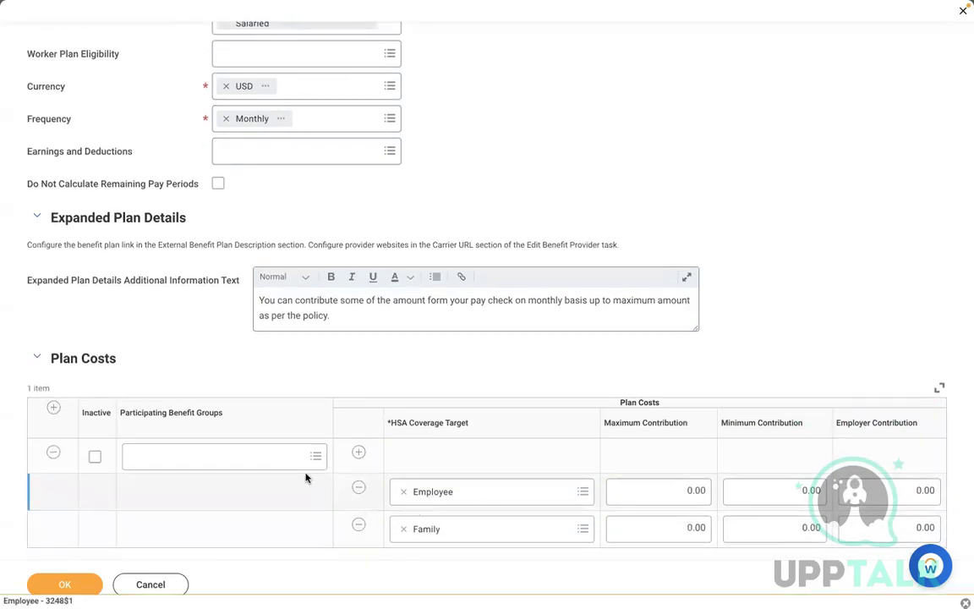
left_click(246, 449)
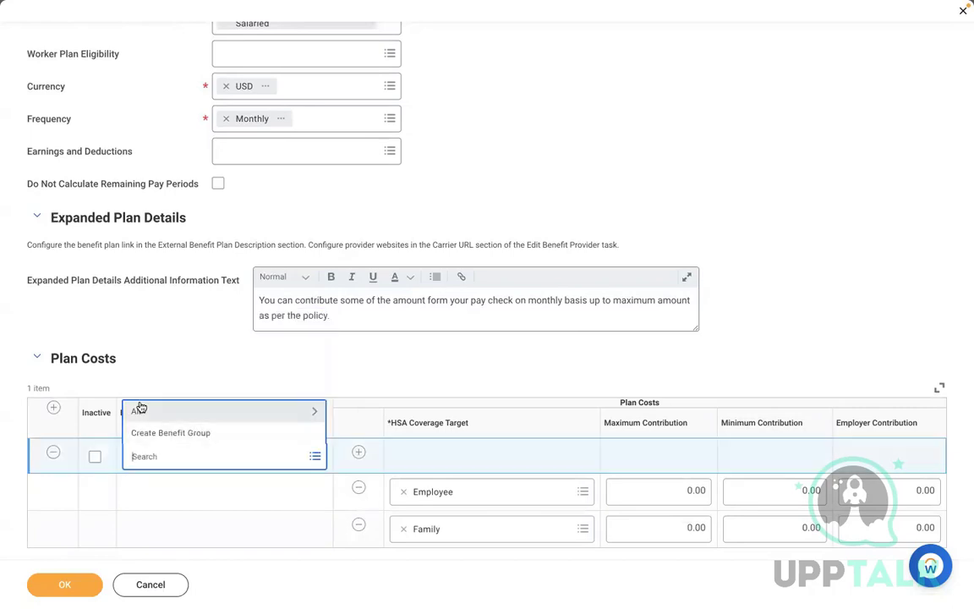
left_click(140, 408)
left_click(178, 432)
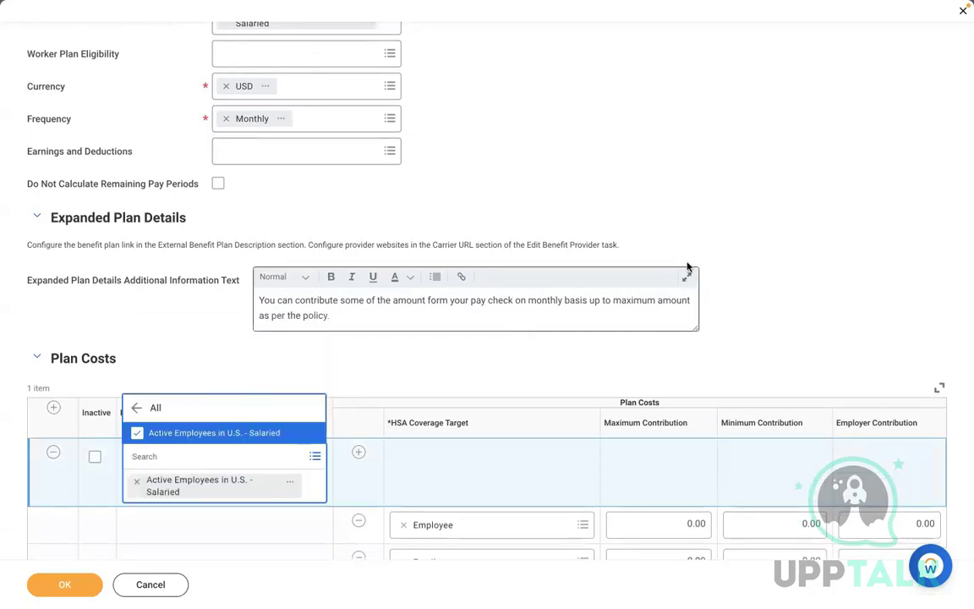
left_click(743, 194)
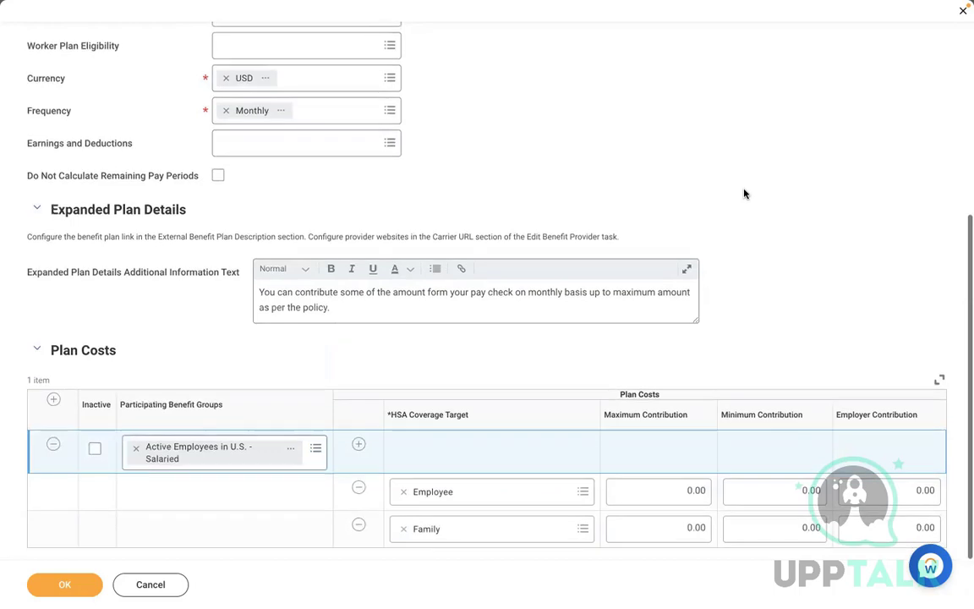
- Set the Employee coverage target's maximum contribution to 1,000 and the Family target's to 1
left_click(644, 490)
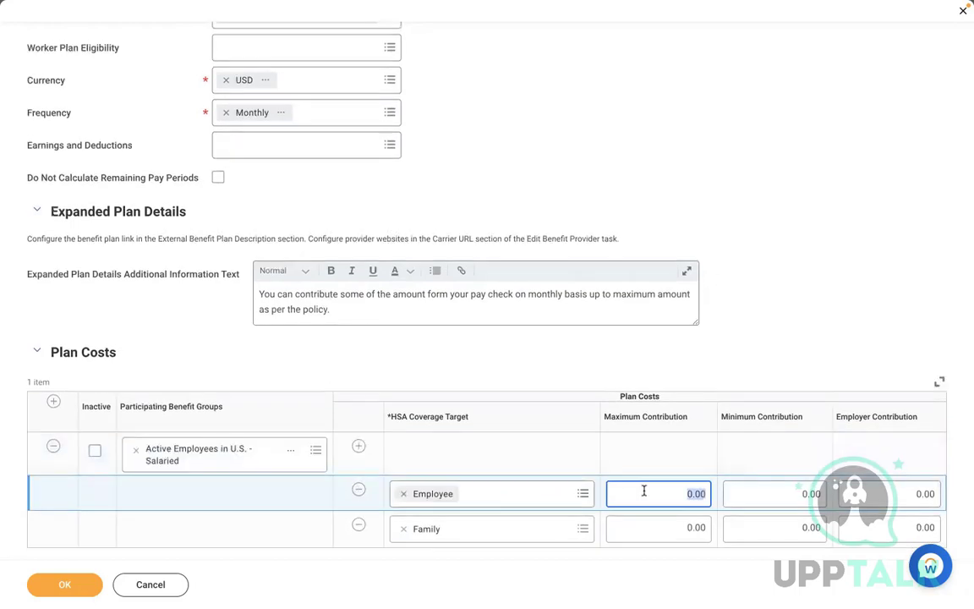
left_click(791, 495)
left_click(667, 490)
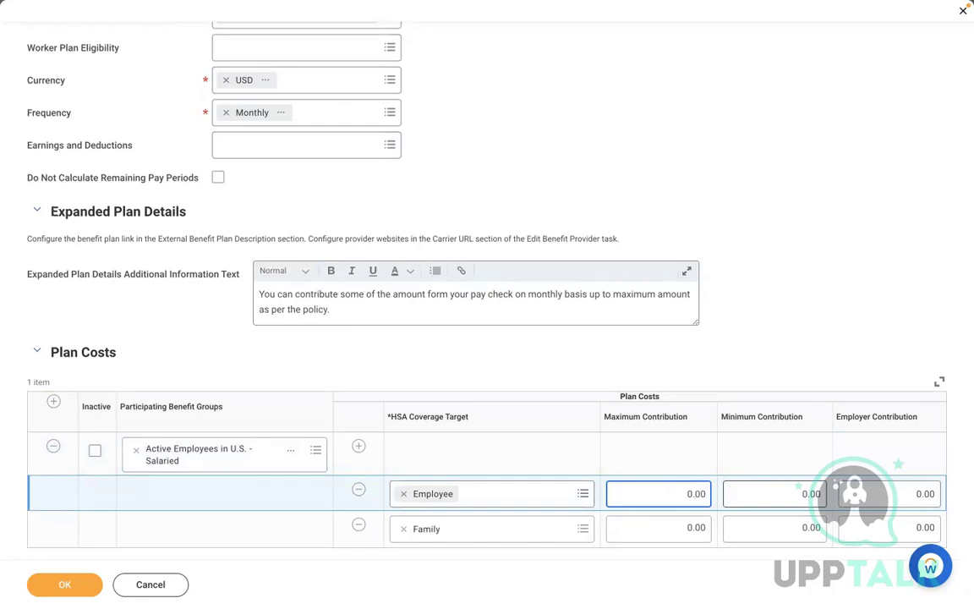
key("Delete")
key("Delete")
key("Delete")
key("Delete")
type("120")
key("BackSpace")
key("BackSpace")
key("BackSpace")
type("1000")
left_click(789, 303)
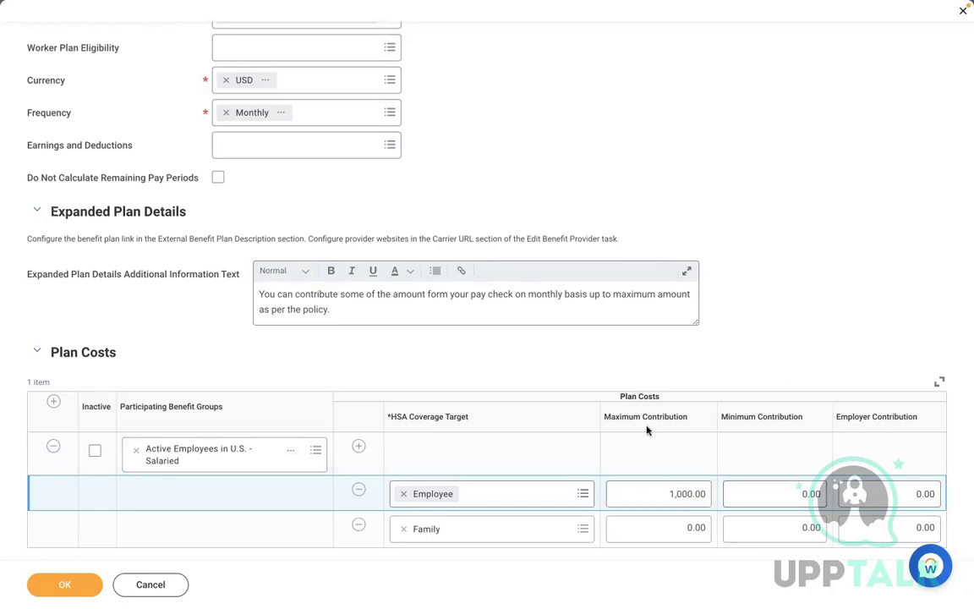
left_click(660, 536)
type("1")
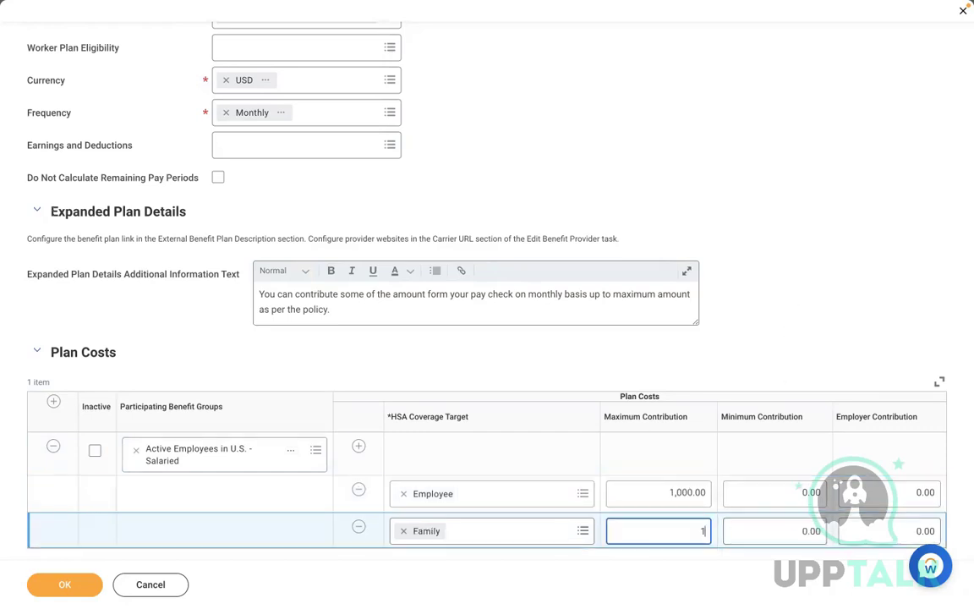
- Set the maximum contribution to 500 for the Employee coverage target and 1,000 for the Family target
left_click(656, 490)
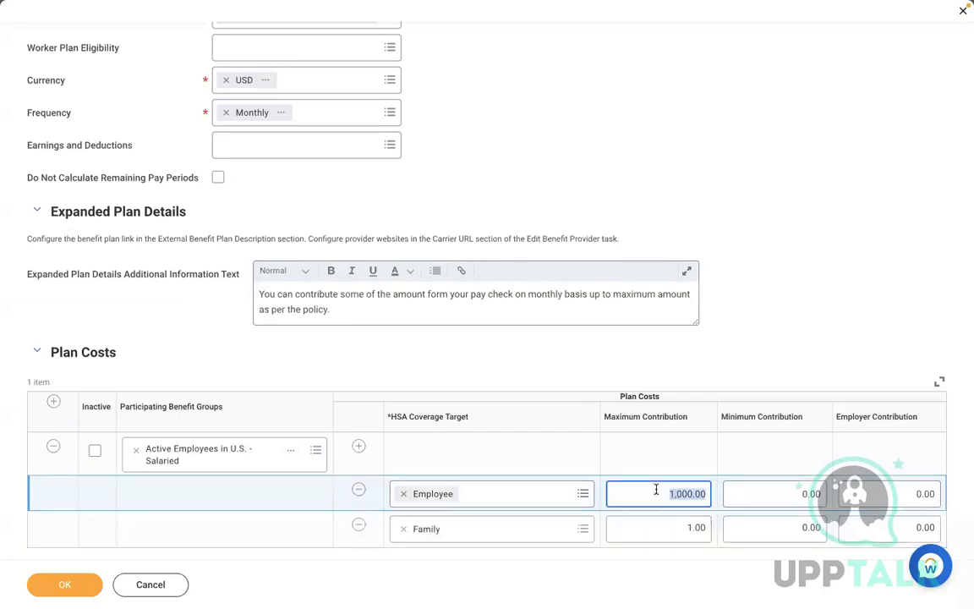
key("BackSpace")
type("500")
left_click(796, 298)
left_click(668, 536)
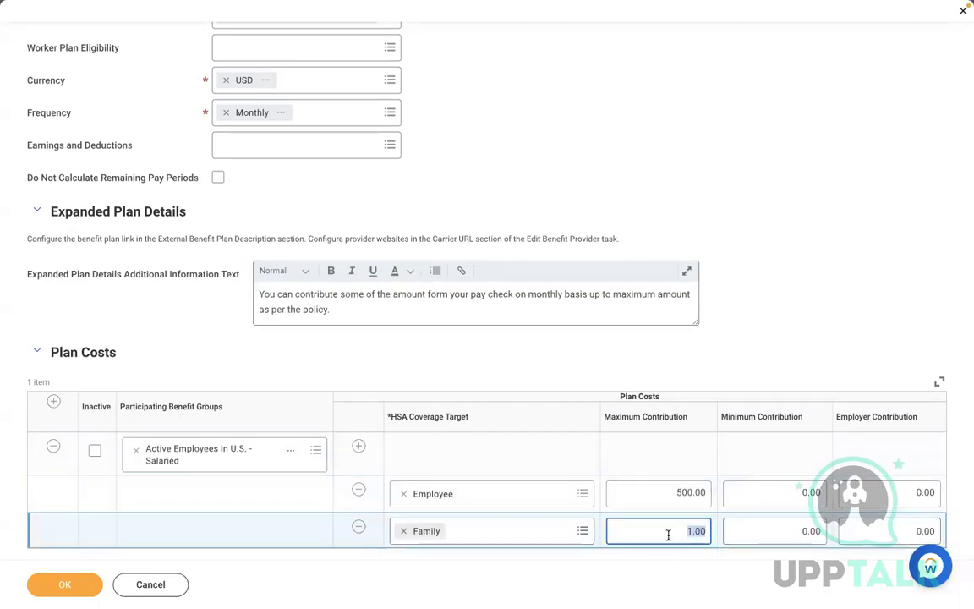
type("1000")
left_click(815, 348)
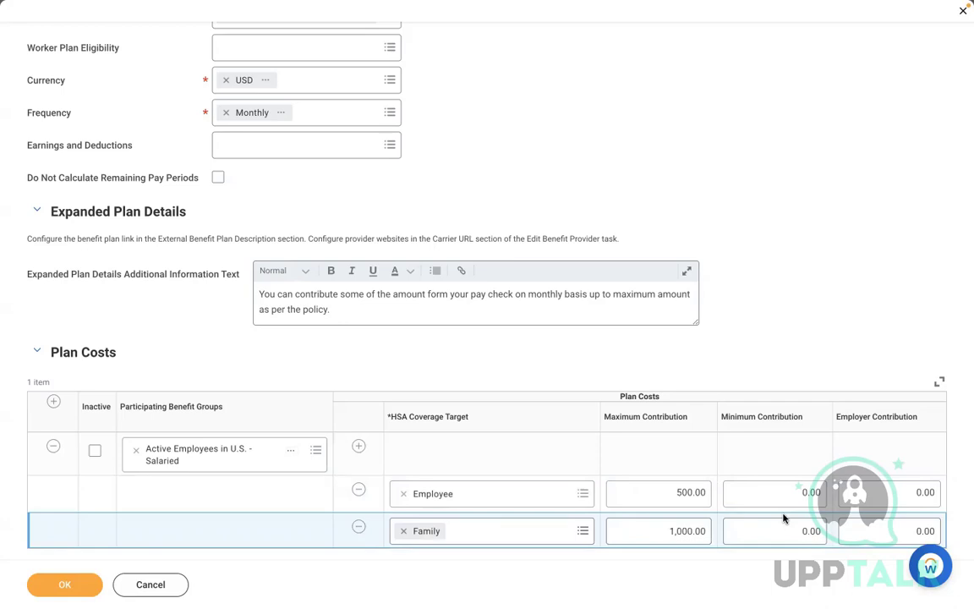
- Set the employer contribution to 10 for both the Employee and Family coverage targets
left_click(890, 499)
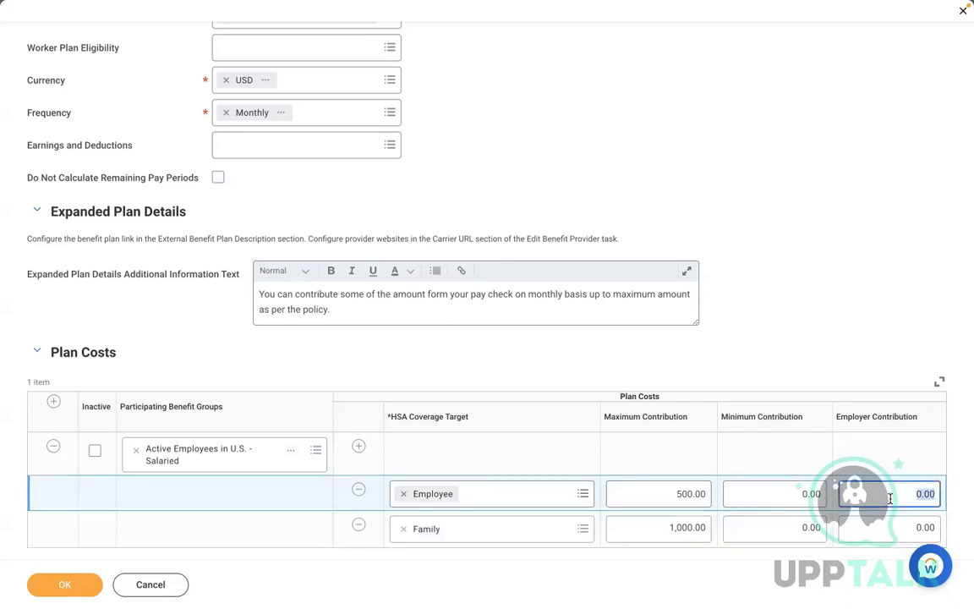
type("10")
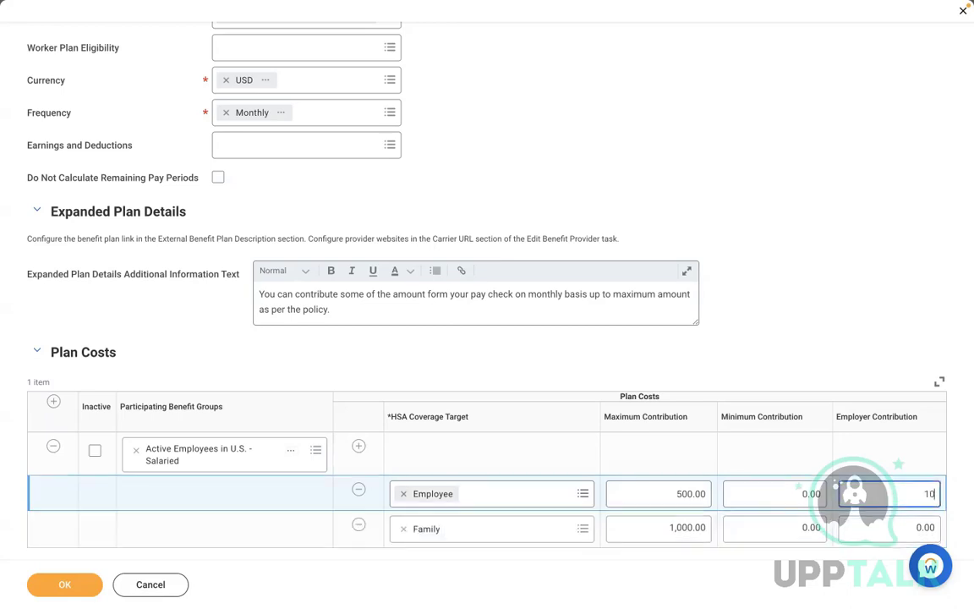
left_click(911, 531)
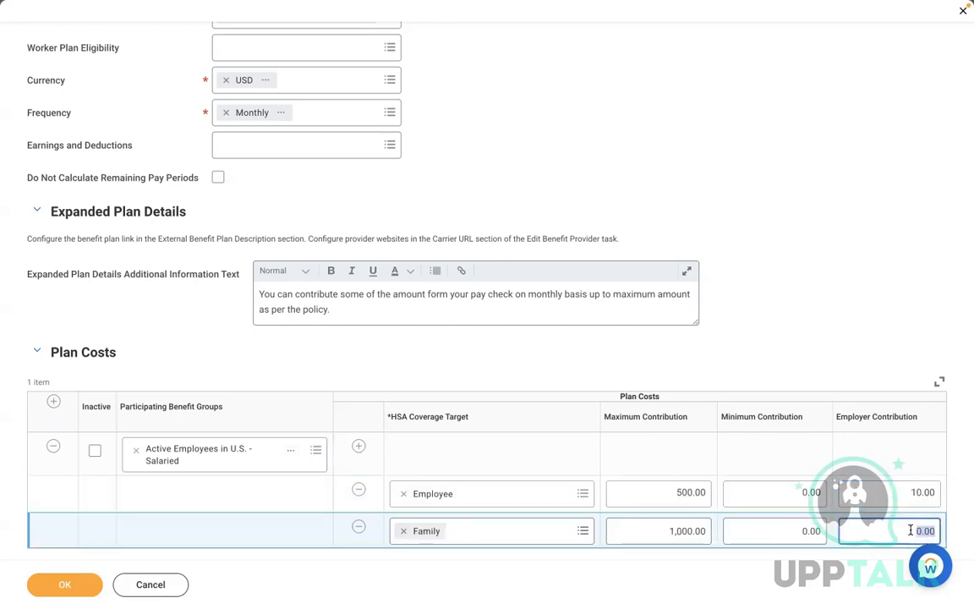
left_click(802, 180)
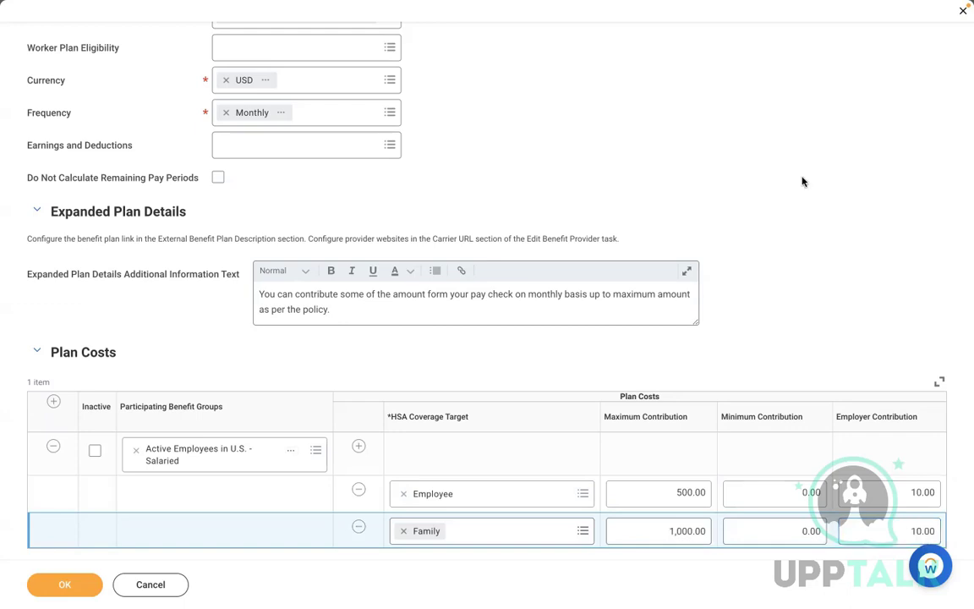
- Review the completed plan form and submit the Savings benefit plan
scroll(802, 181, "up", 5)
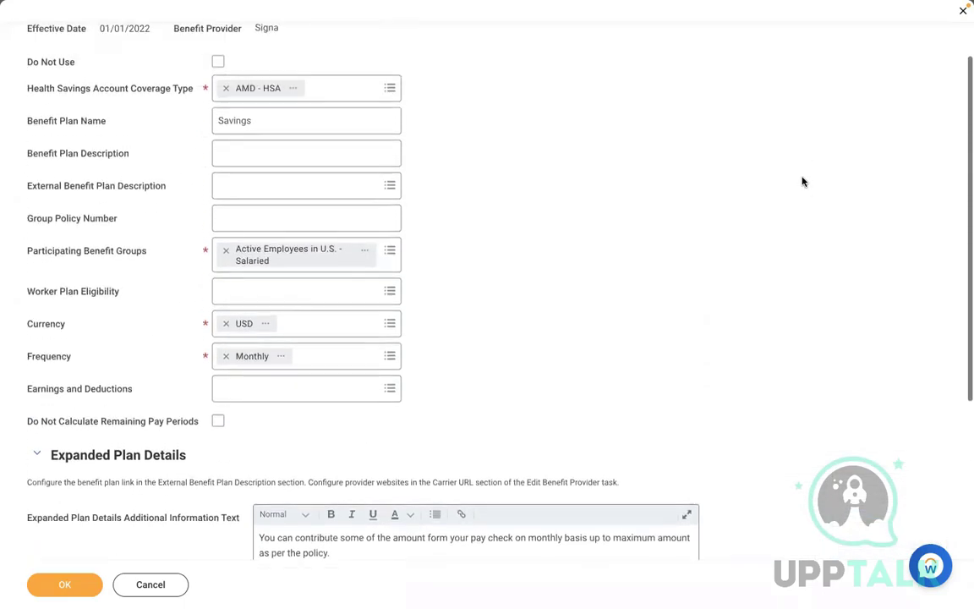
scroll(802, 180, "up", 1)
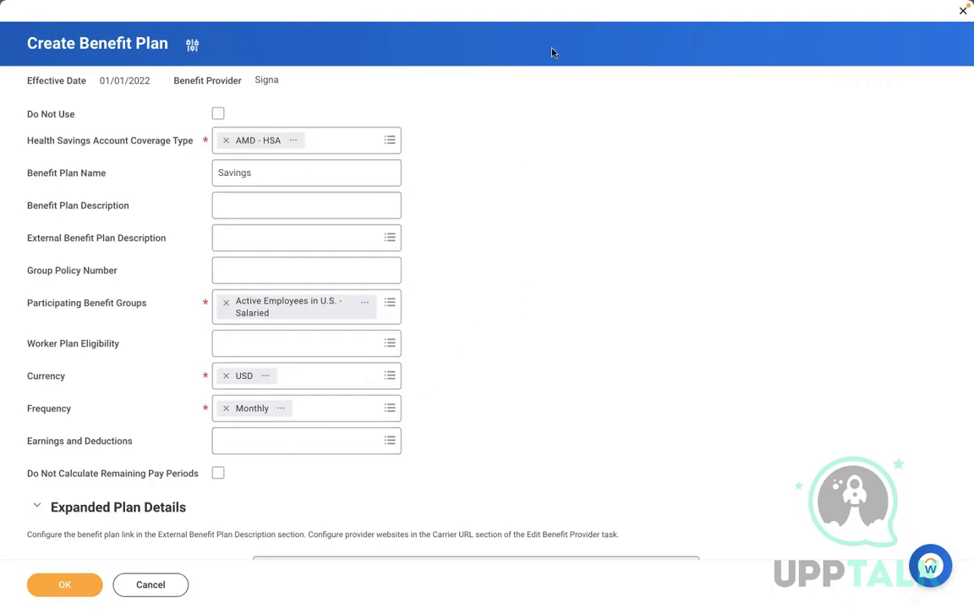
mouse_move(542, 5)
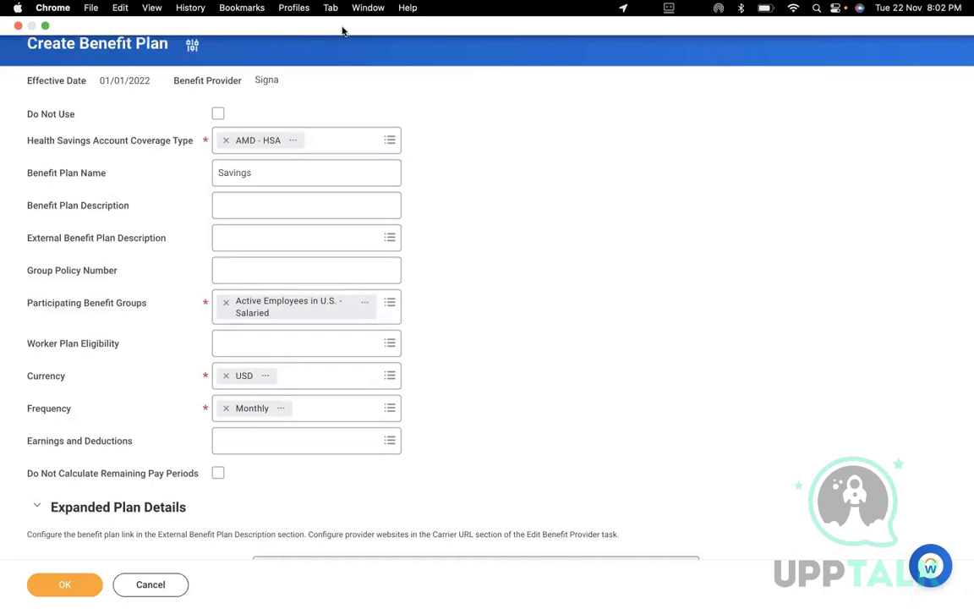
left_click(64, 587)
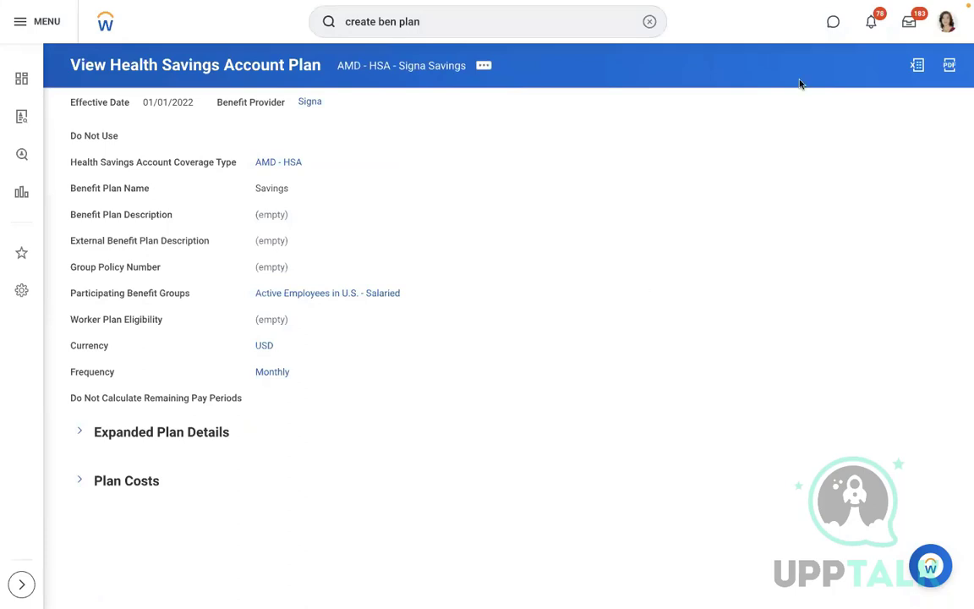
- Search for "create ben event" and open the Create Benefit Event Type task
left_click(649, 21)
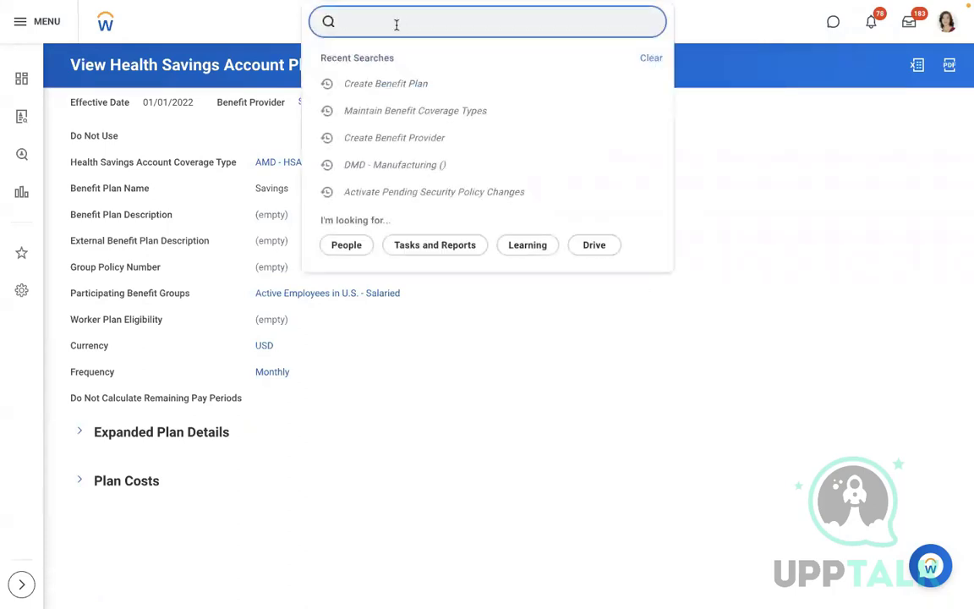
type("create ben event")
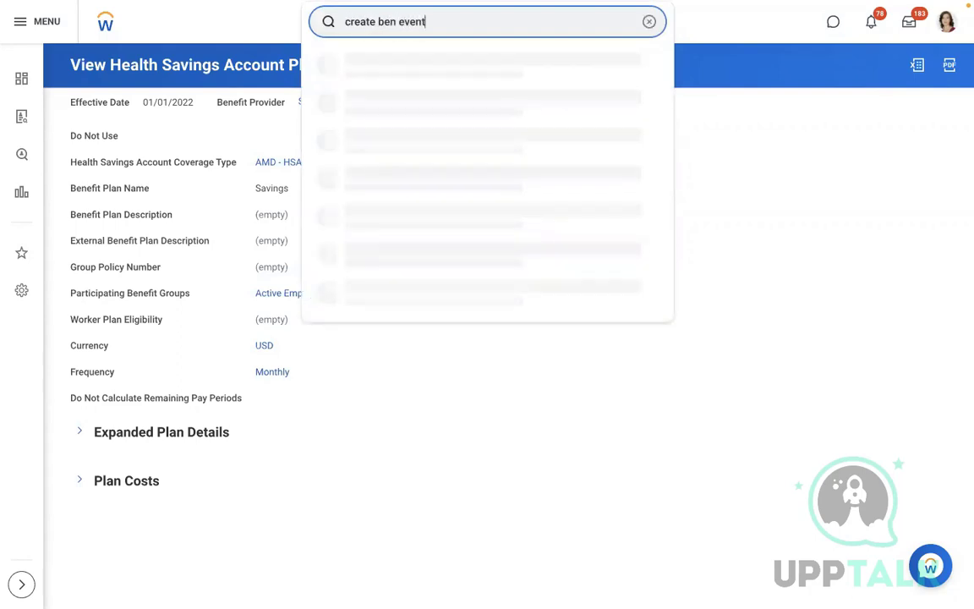
left_click(353, 69)
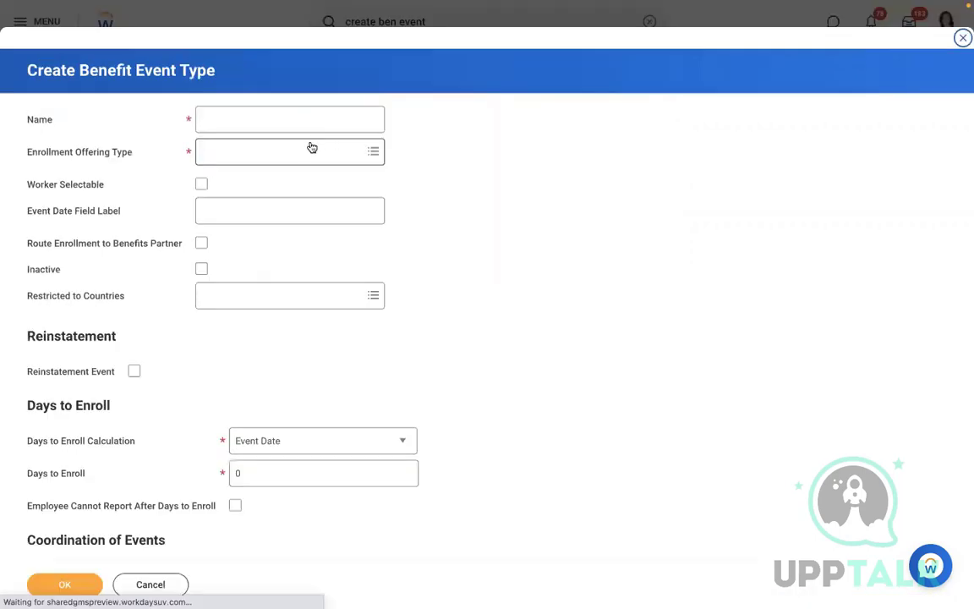
- Name the benefit event type "AMD - Flexible Account"
left_click(213, 121)
type("AMD -")
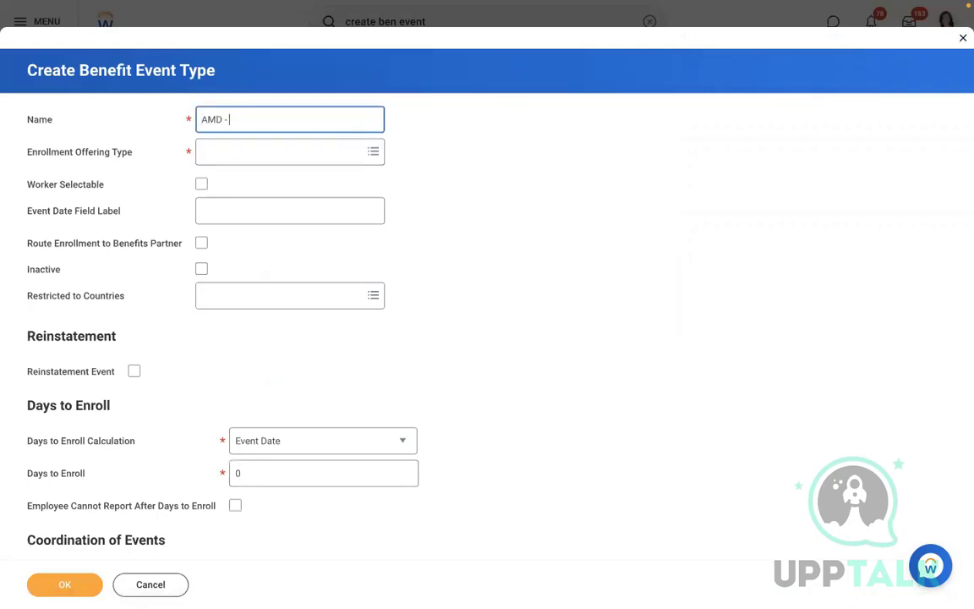
type(" FSA")
key("BackSpace")
key("BackSpace")
key("BackSpace")
type("lexible Account")
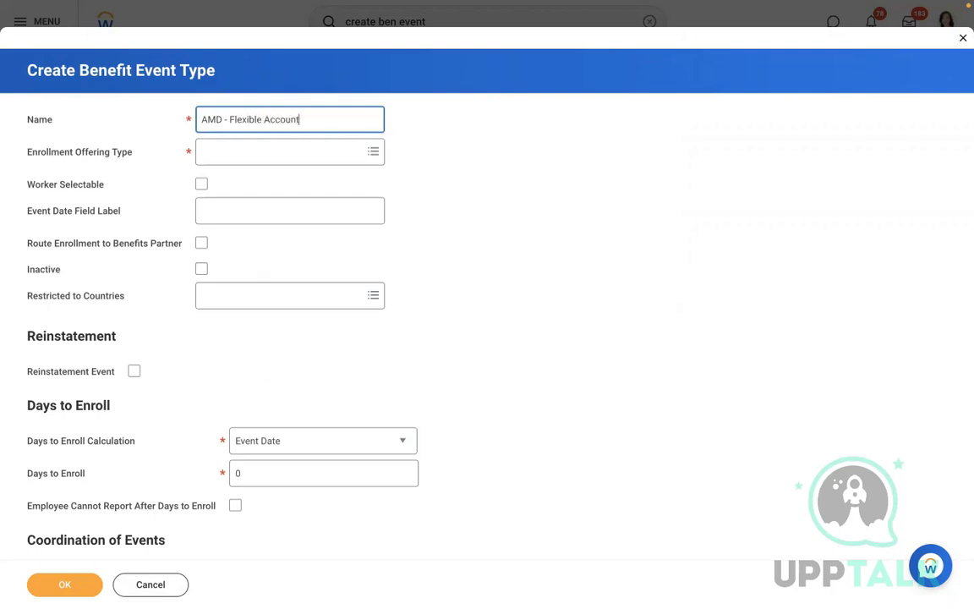
- Set the enrollment offering type to AMD - HSA and restrict the event type to United States of America
left_click(256, 151)
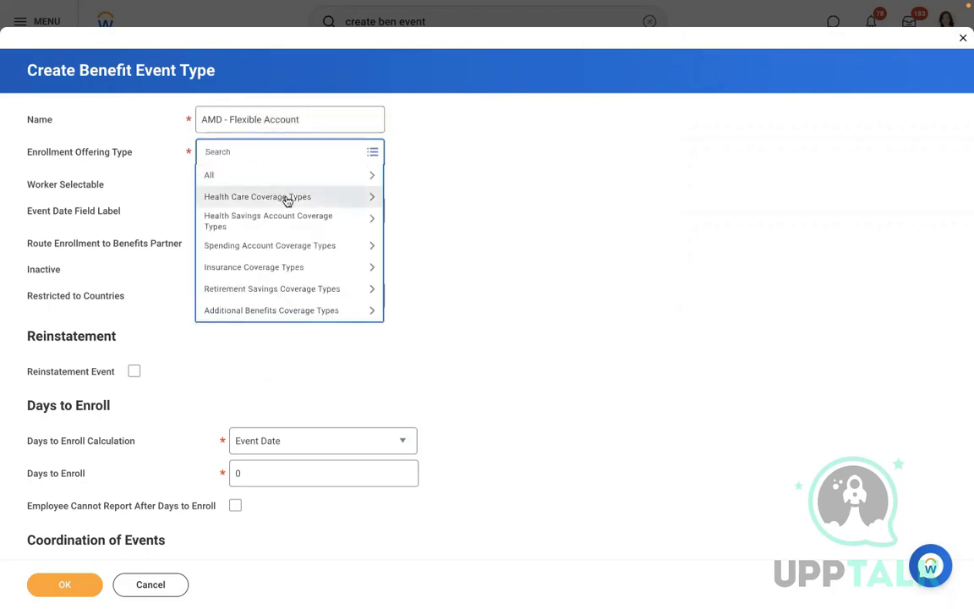
left_click(265, 218)
left_click(261, 210)
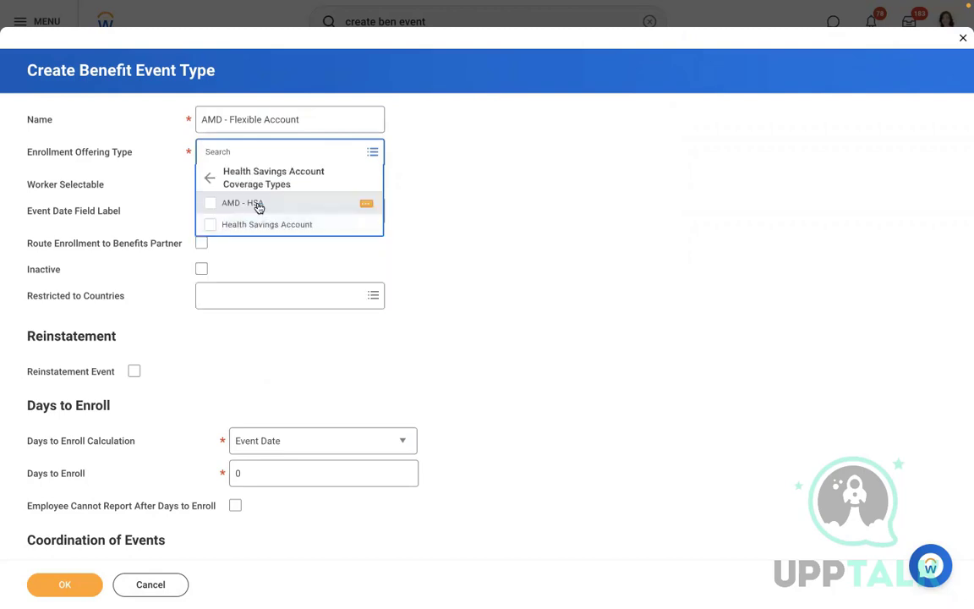
left_click(248, 293)
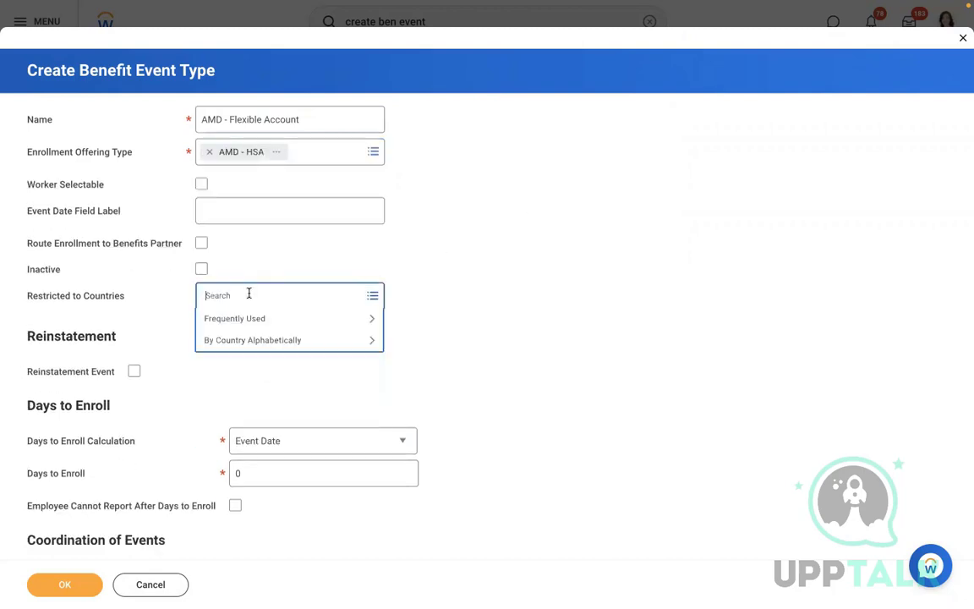
type("USA")
key("Return")
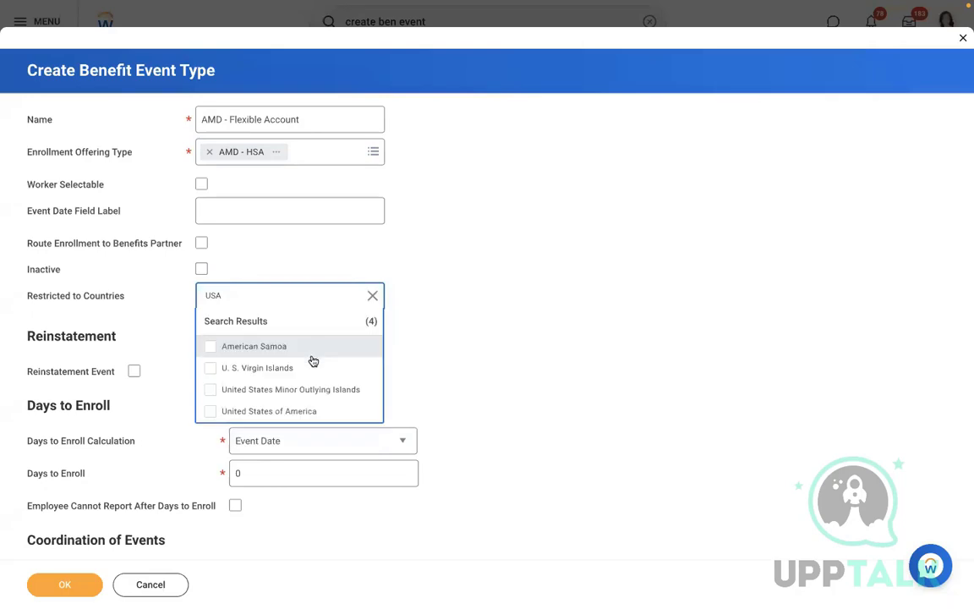
left_click(256, 411)
left_click(469, 306)
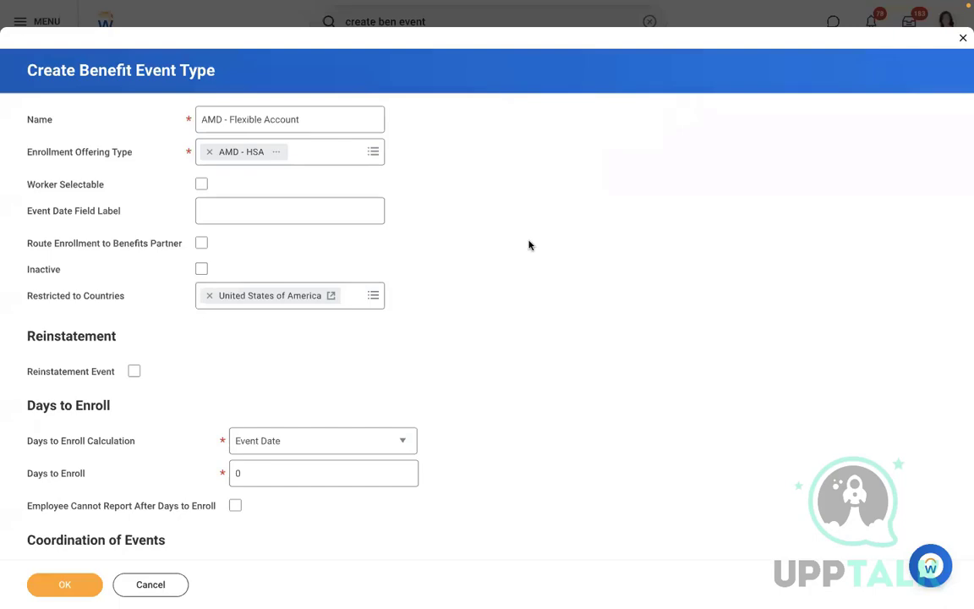
- Enter "Effective Date of the Plan" as the event date field label
left_click(221, 217)
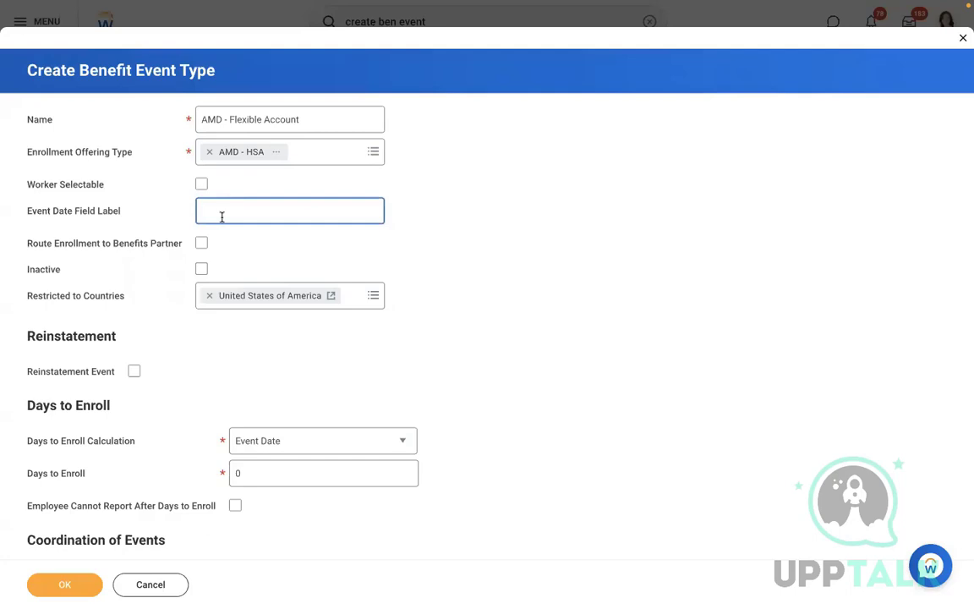
type("E")
key("BackSpace")
key("BackSpace")
key("BackSpace")
type("Ef")
type("fective")
type(" da")
type(" Date of the")
type(" Plan")
left_click(546, 252)
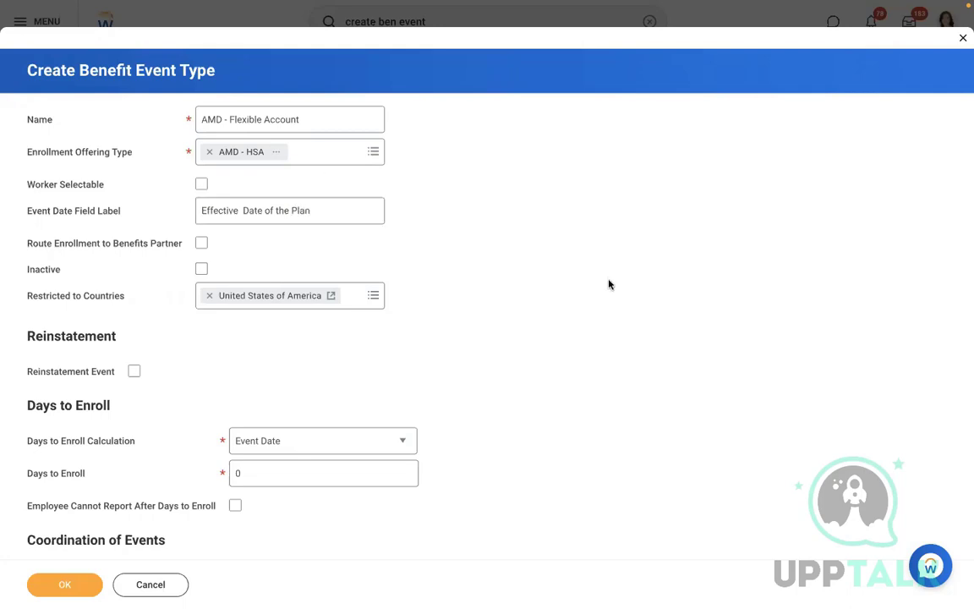
- Set Days to Enroll to 100 and try to submit the benefit event type
left_click(278, 467)
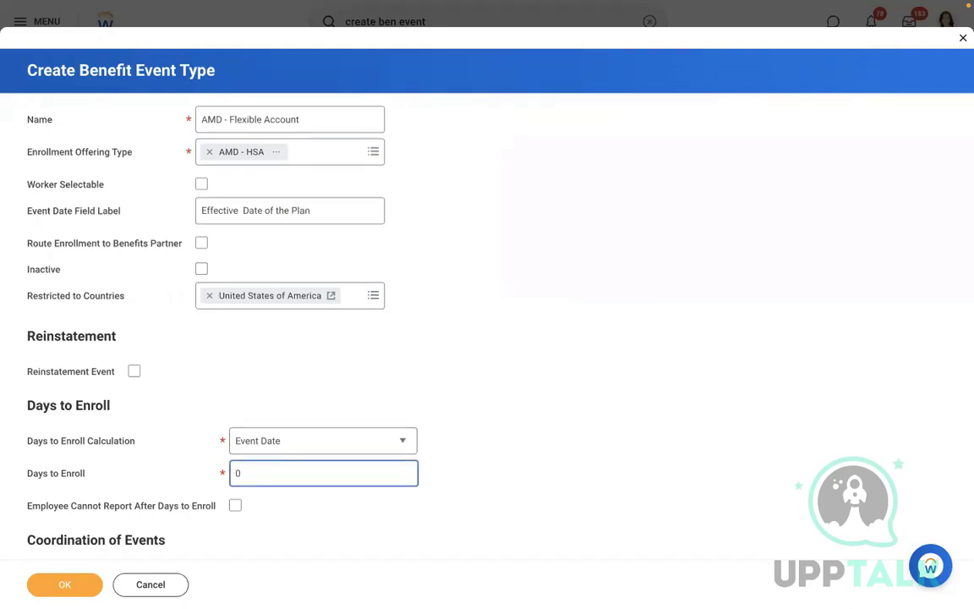
type("100")
left_click(595, 387)
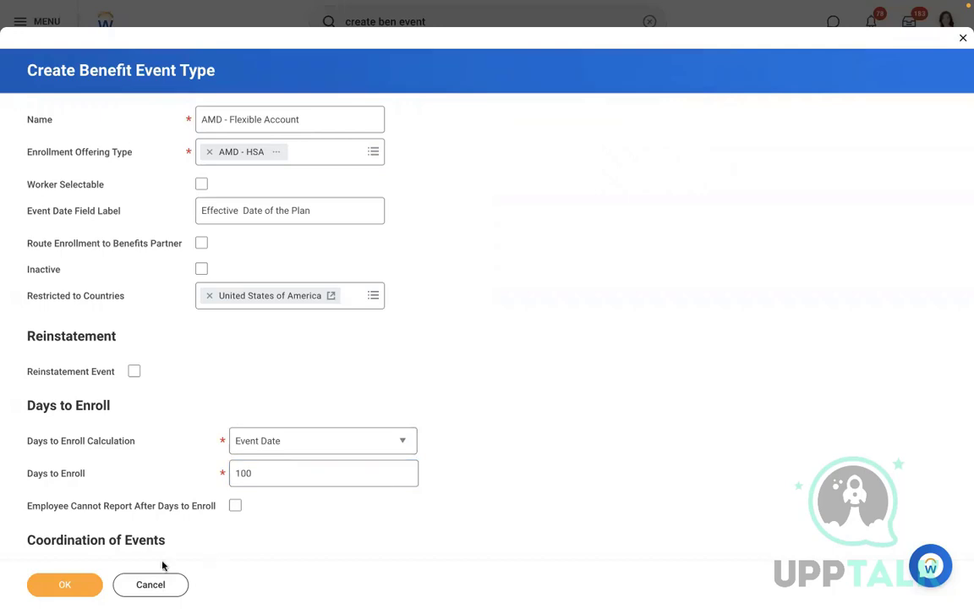
left_click(59, 589)
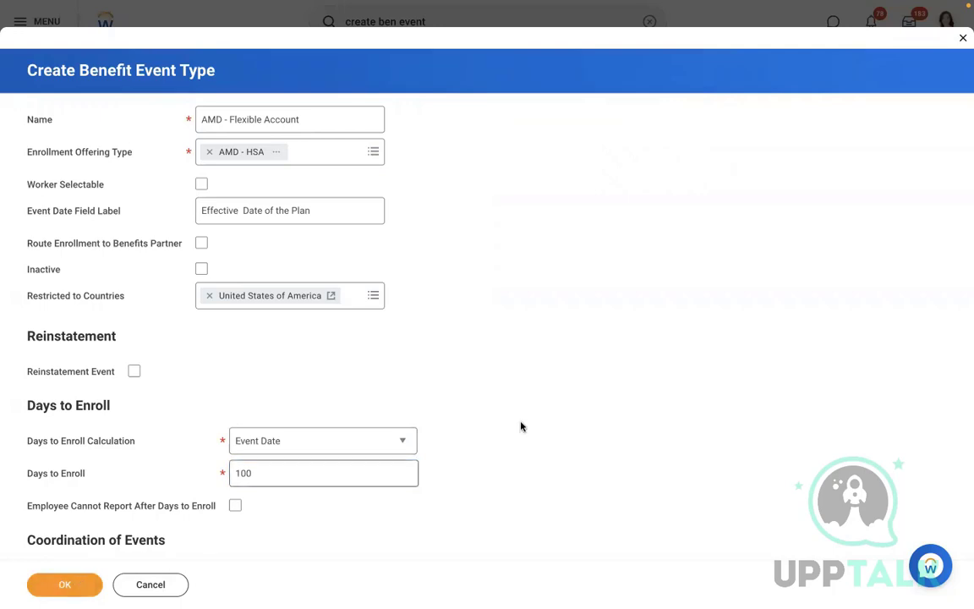
- Set Days to Enroll to 10 in the Days to Enroll section and submit the benefit event type
scroll(521, 426, "down", 3)
scroll(520, 426, "down", 1)
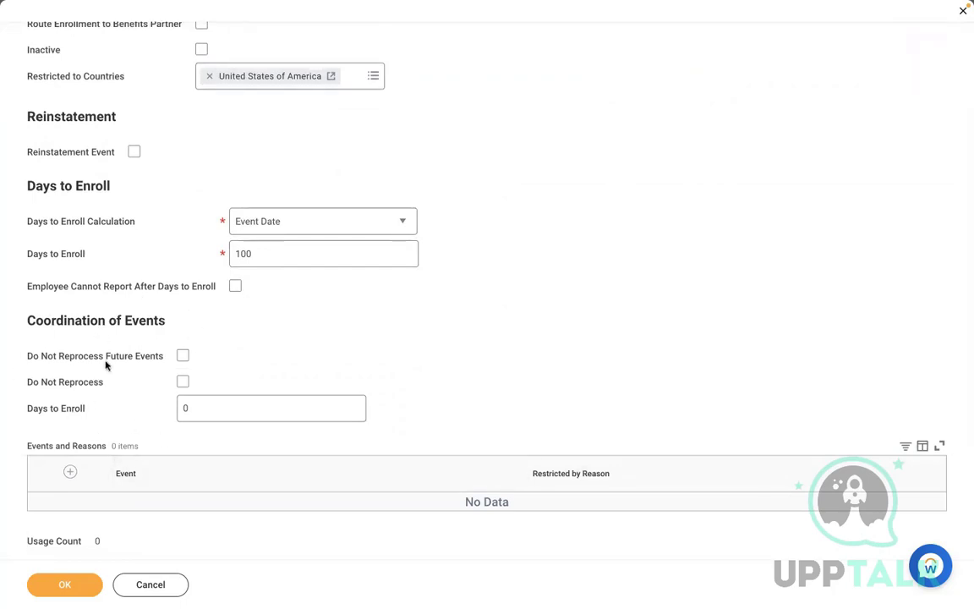
scroll(596, 401, "up", 5)
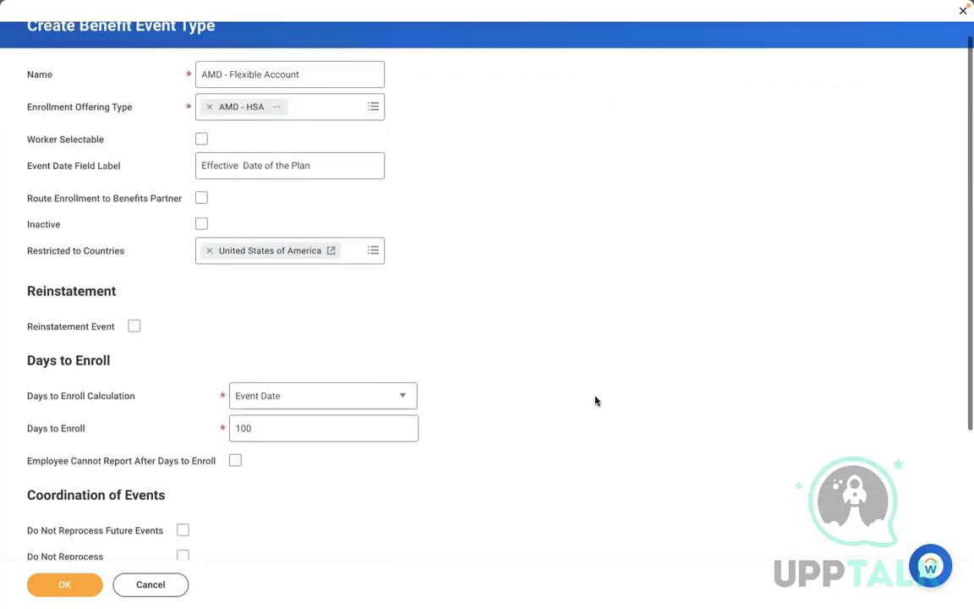
left_click(284, 454)
key("BackSpace")
key("BackSpace")
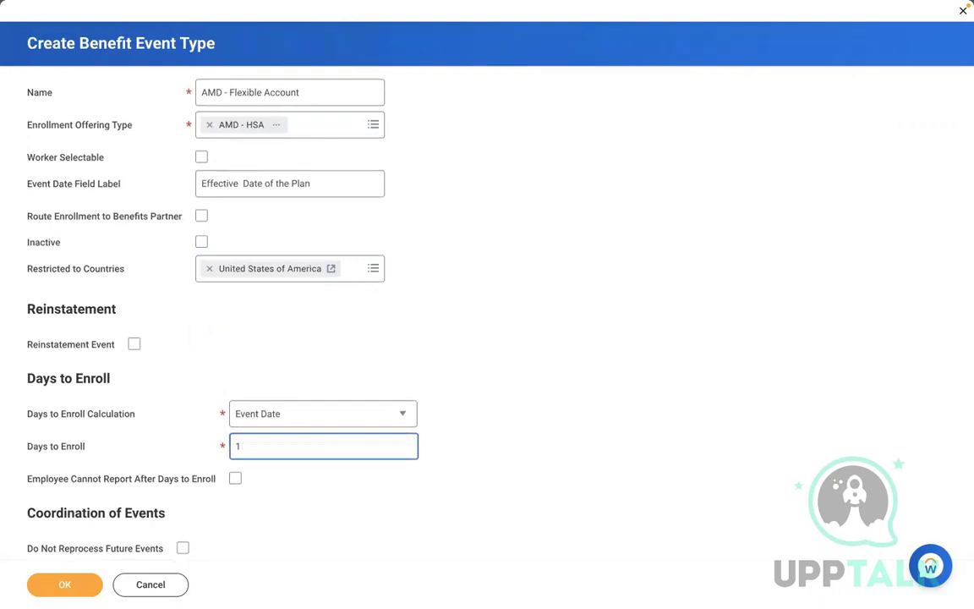
type("0")
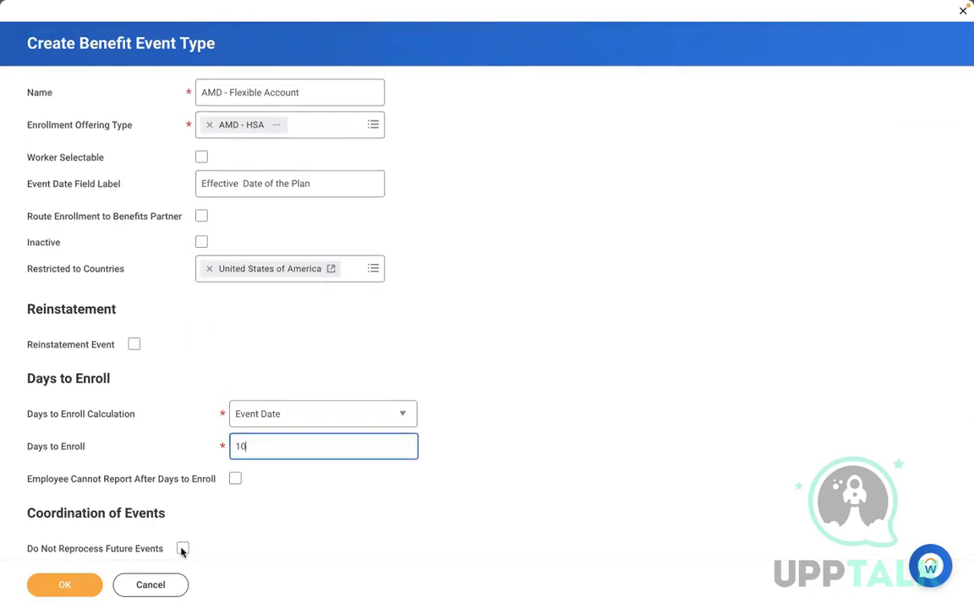
left_click(65, 582)
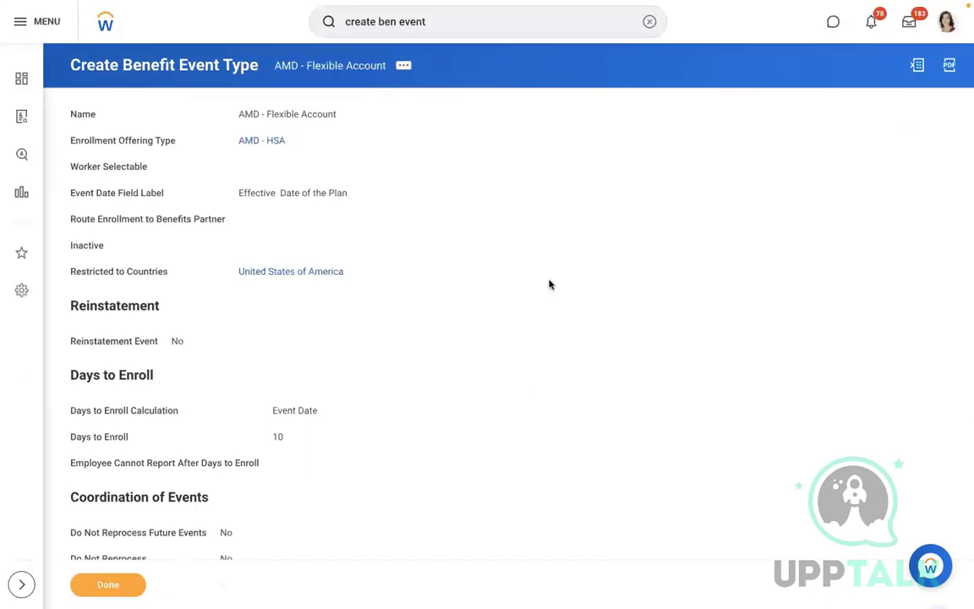
- Find and open the Edit Enrollment Event Rule task
left_click(648, 21)
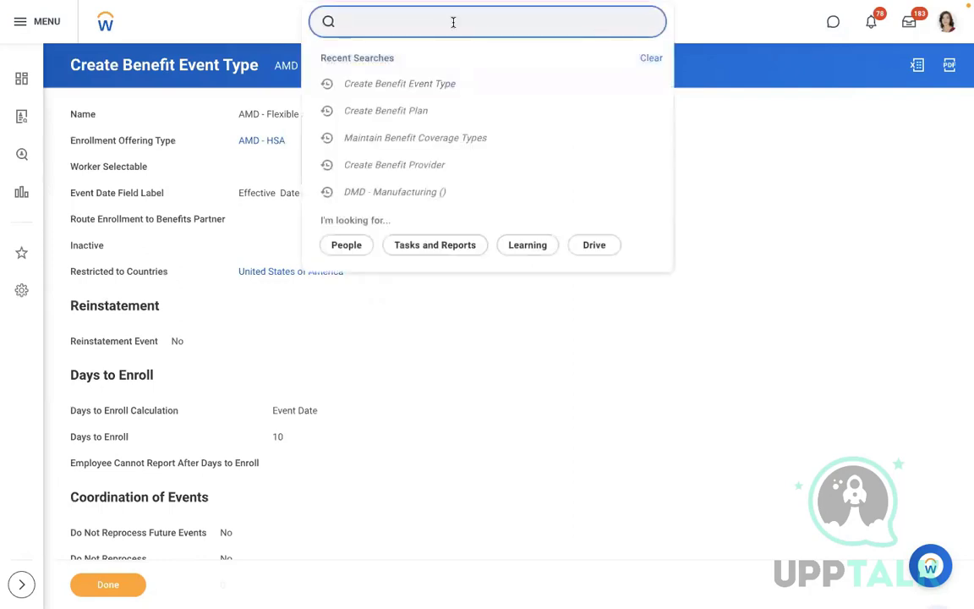
type("edit")
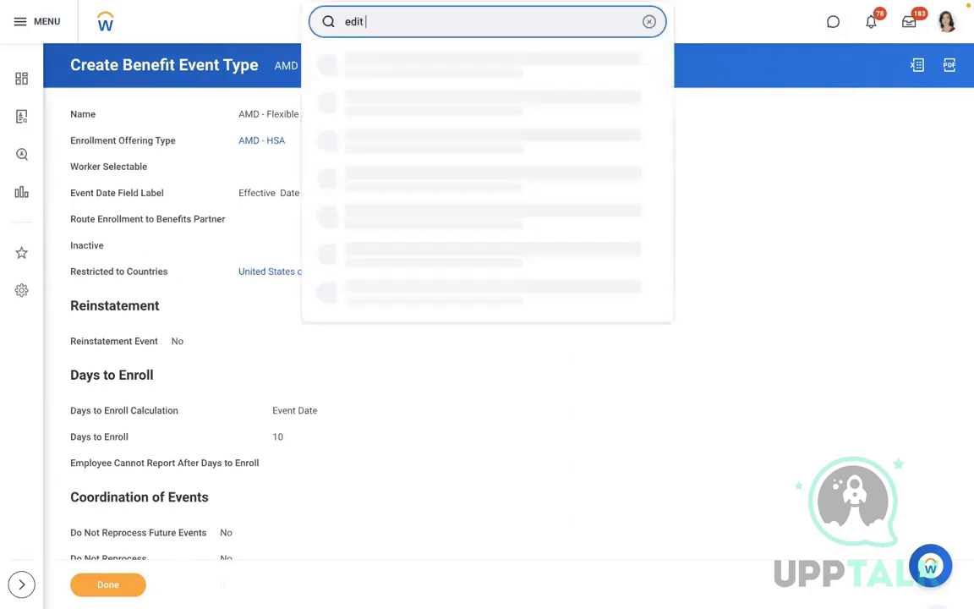
type(" enrollment")
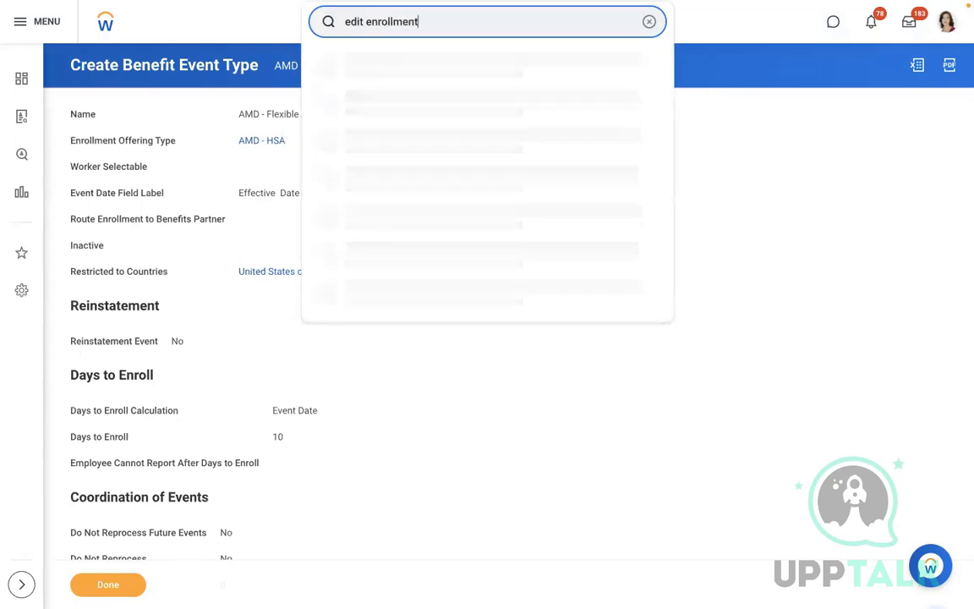
type(" event rule")
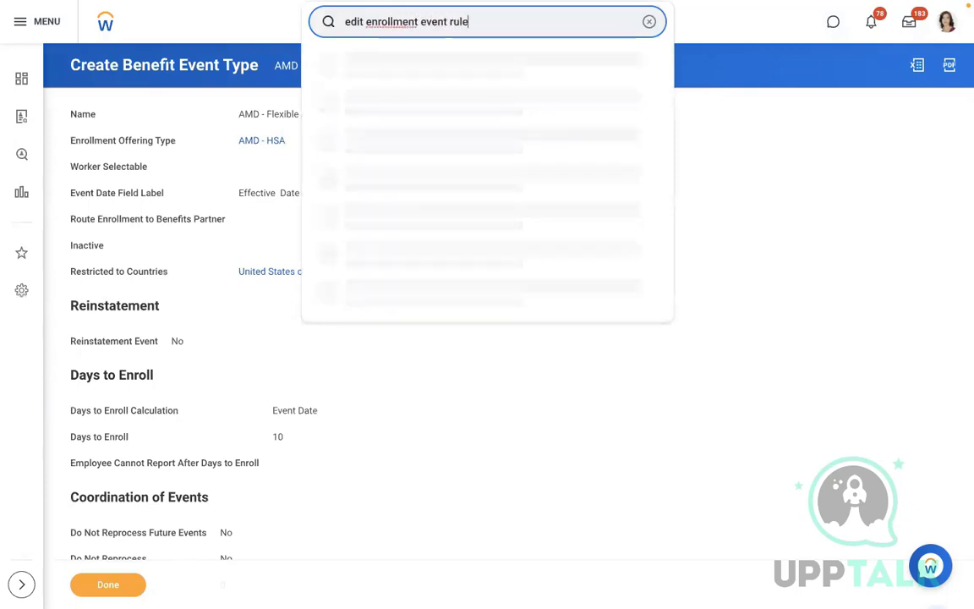
left_click(393, 83)
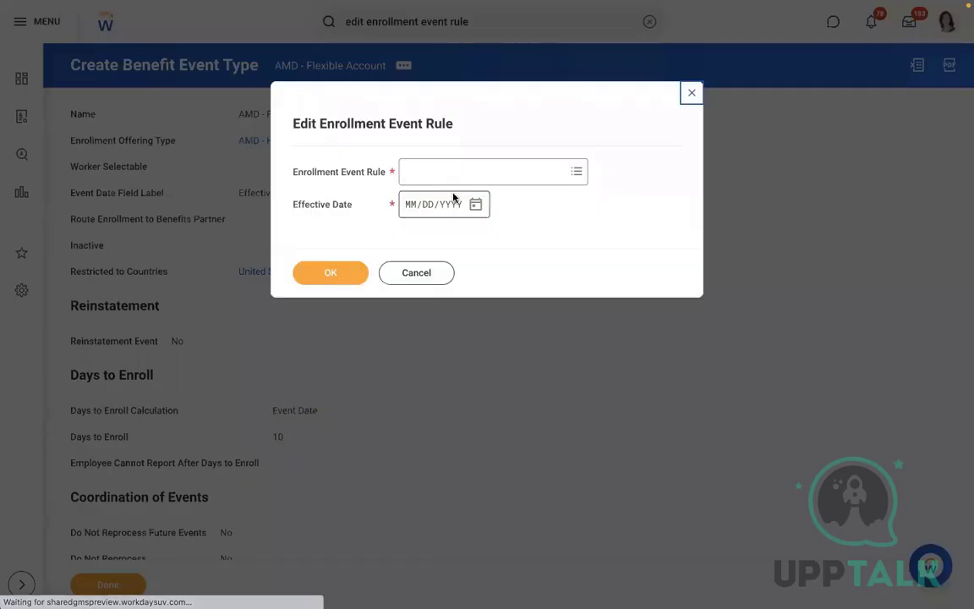
- Open the US and Canada Enrollment Event Rule for editing with an effective date of 01/01/2022
left_click(421, 179)
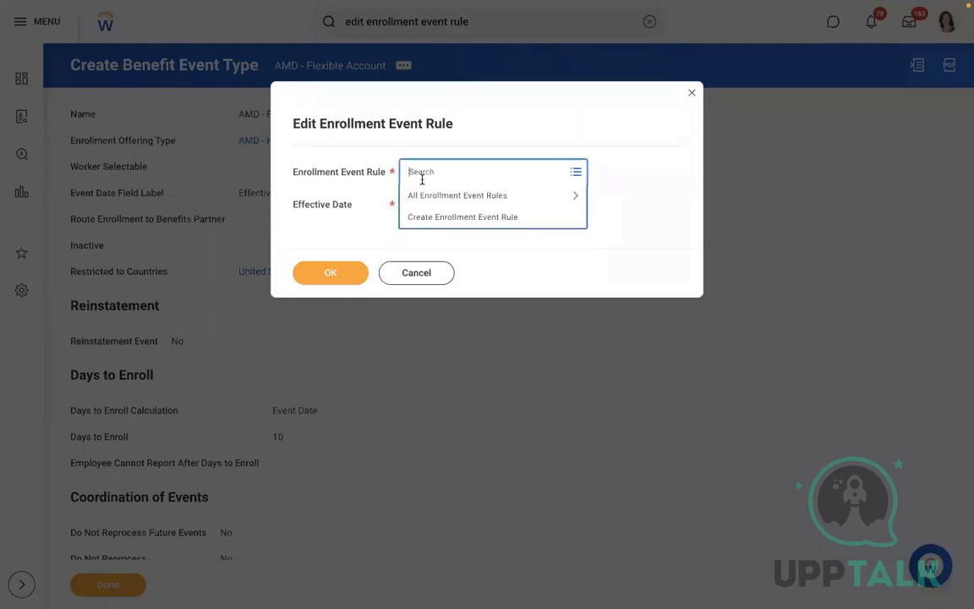
left_click(467, 198)
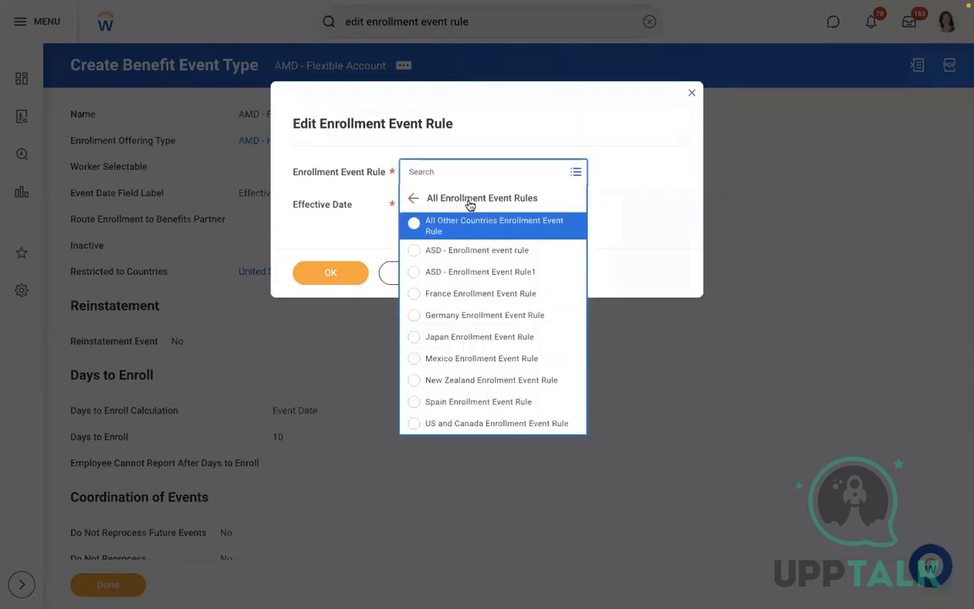
key("Up")
key("Up")
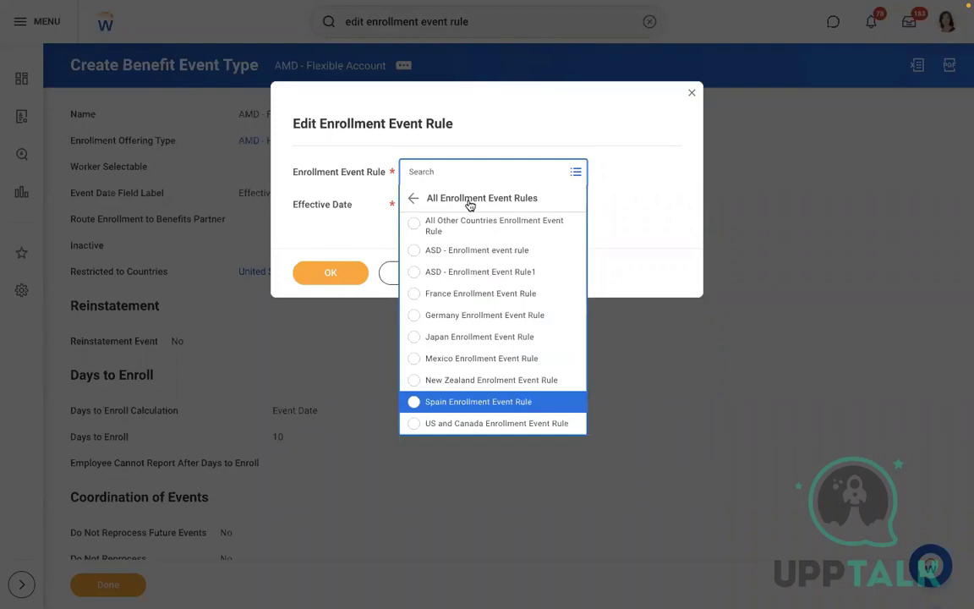
key("Down")
key("Return")
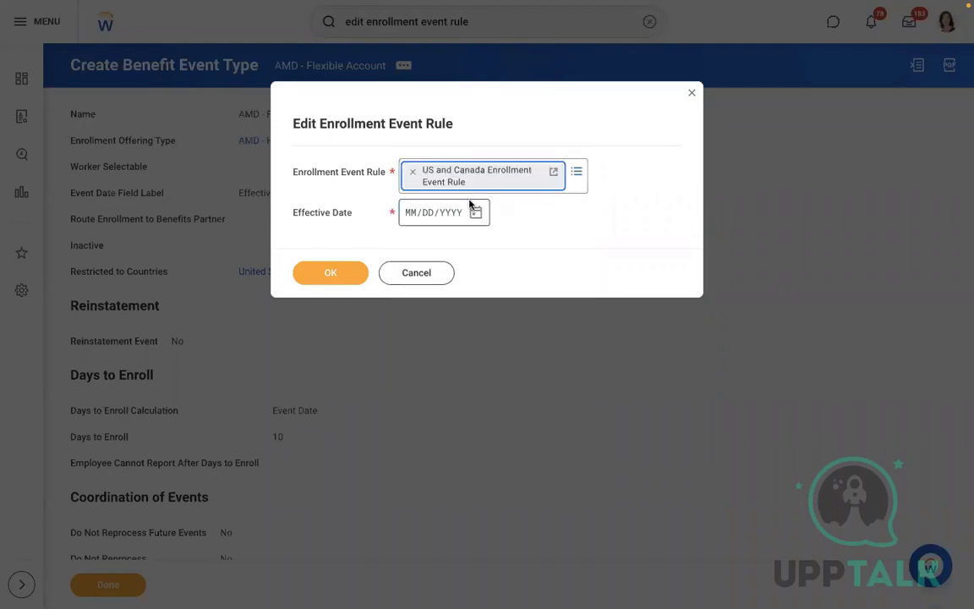
left_click(407, 215)
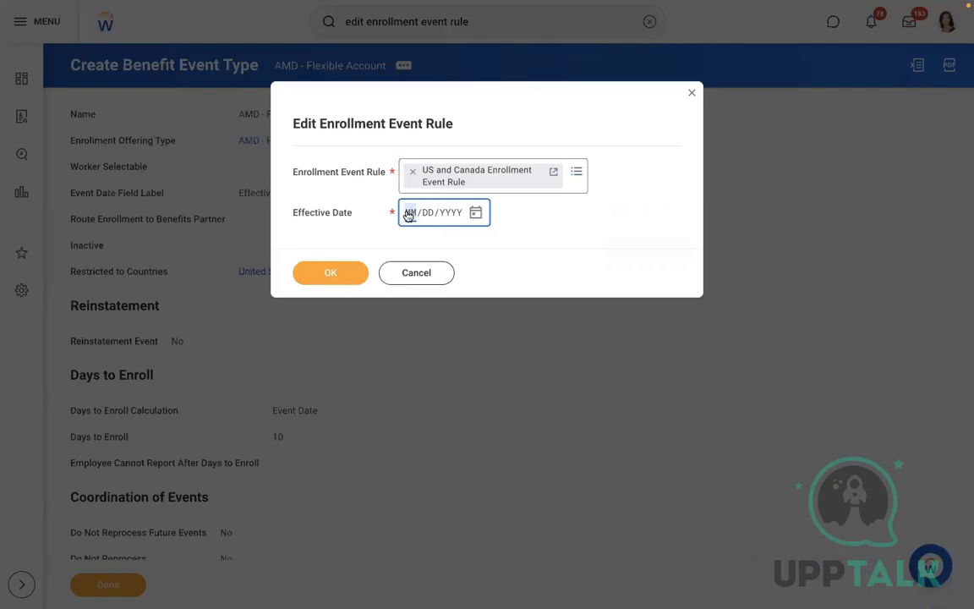
type("01/01/2022")
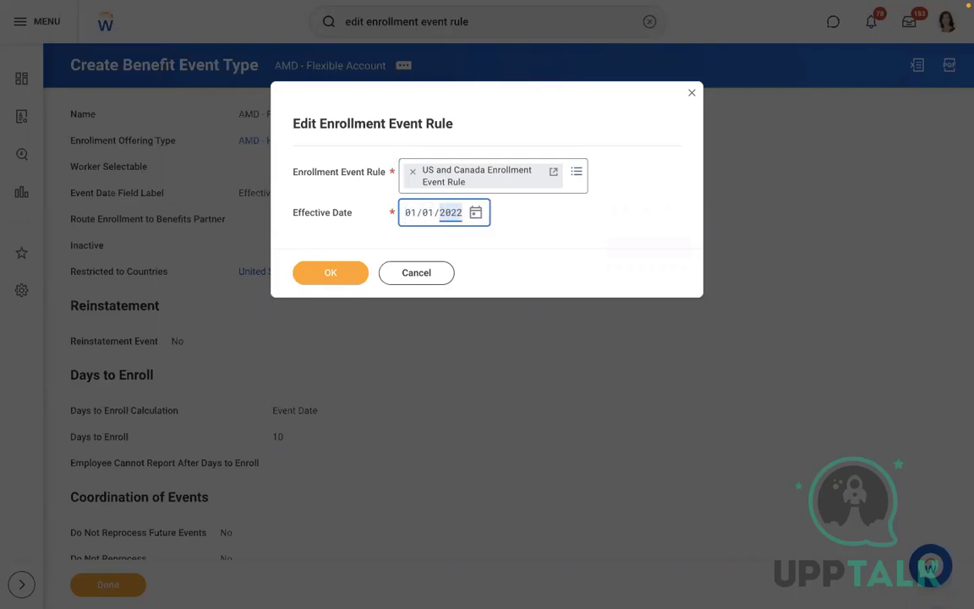
left_click(343, 273)
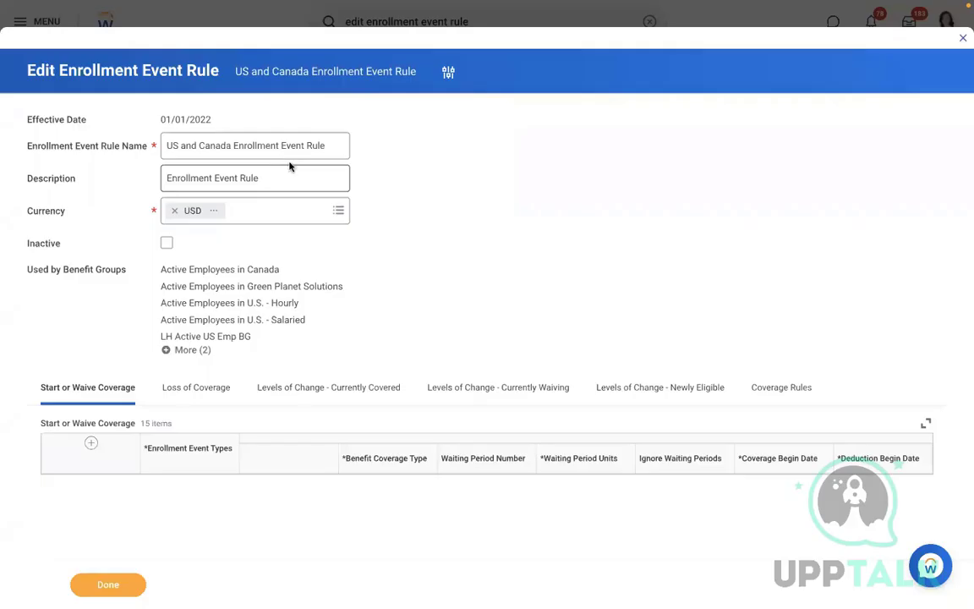
- Add a Start or Waive Coverage row with AMD - Flexible Account as its enrollment event type
scroll(543, 236, "down", 5)
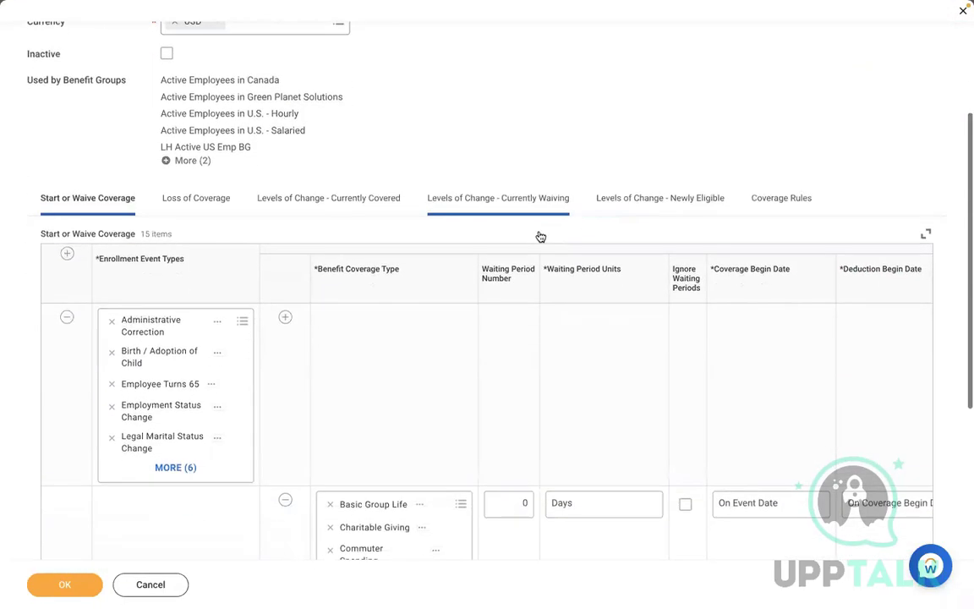
left_click(66, 254)
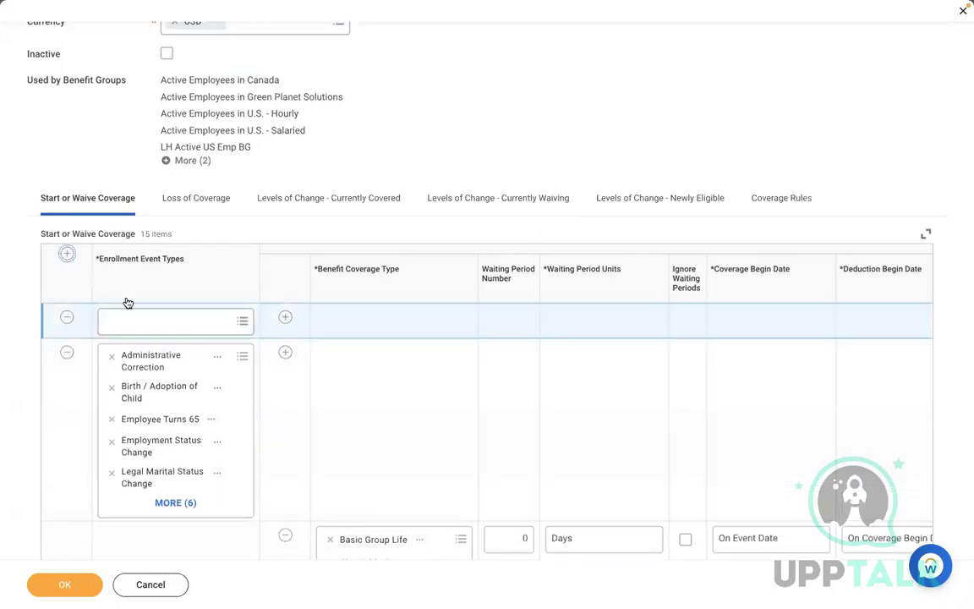
left_click(123, 318)
type("amd")
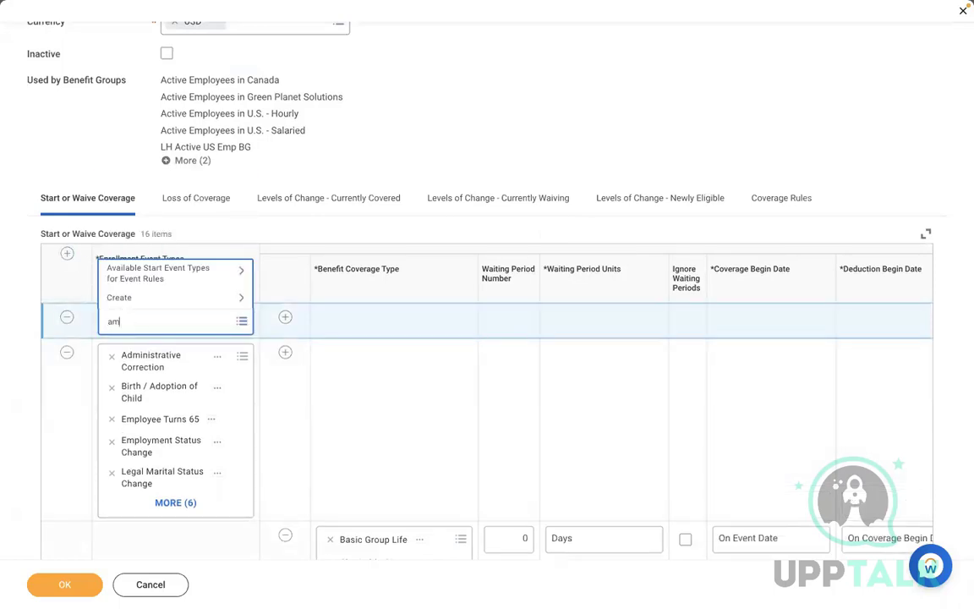
key("Return")
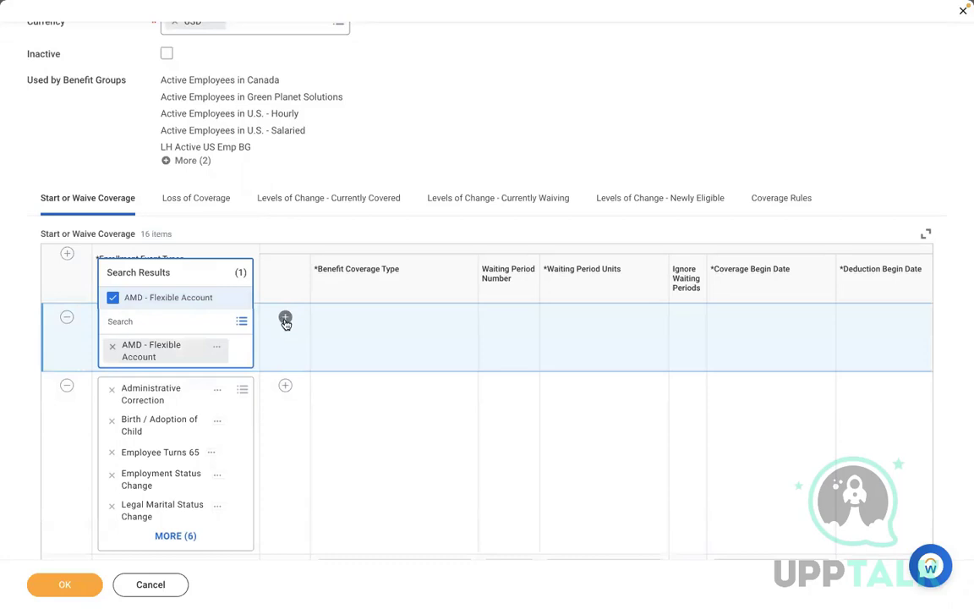
- Add AMD - HSA as the benefit coverage type under AMD - Flexible Account in Start or Waive Coverage and dismiss the report notifications
left_click(285, 318)
left_click(340, 354)
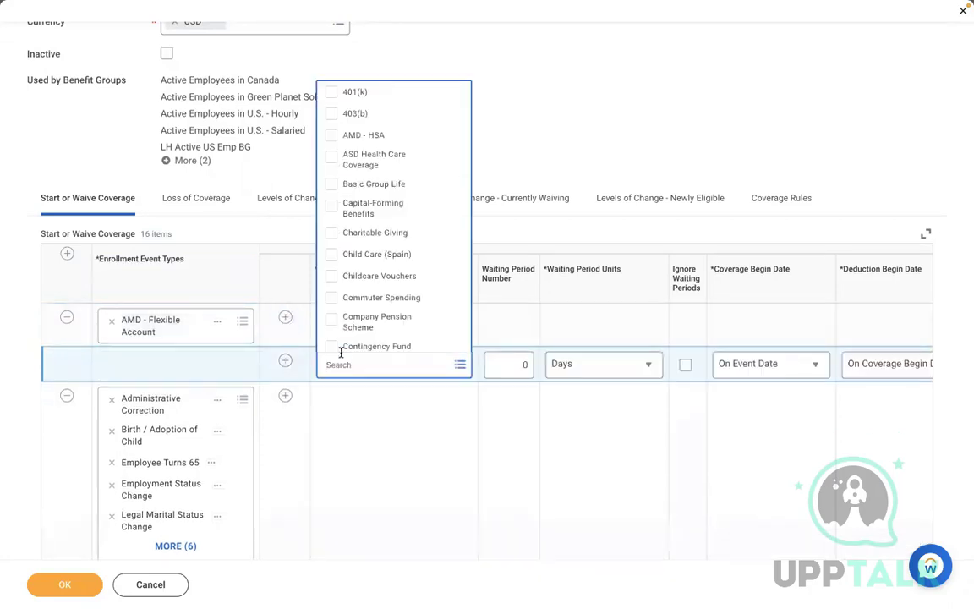
left_click(389, 139)
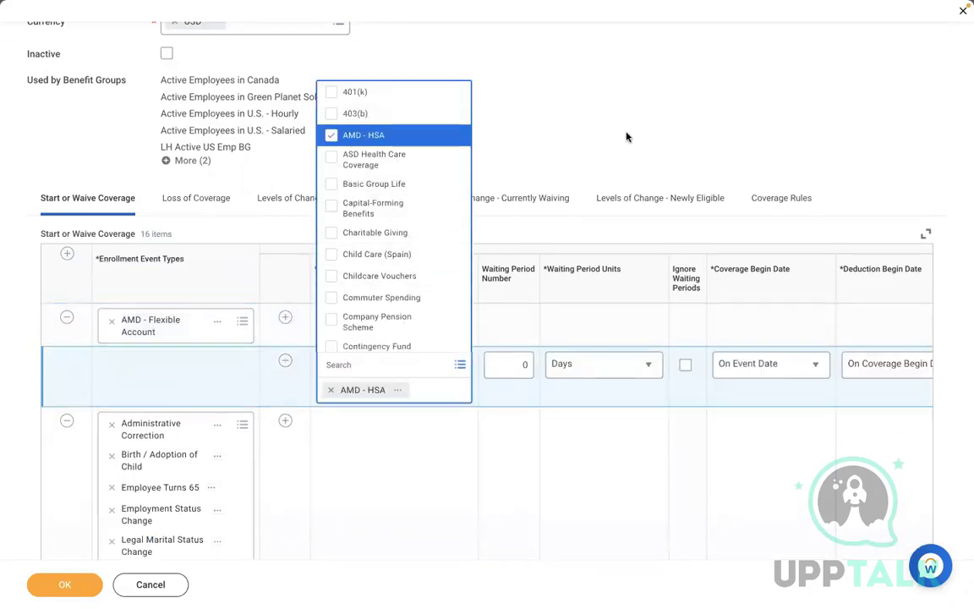
left_click(626, 134)
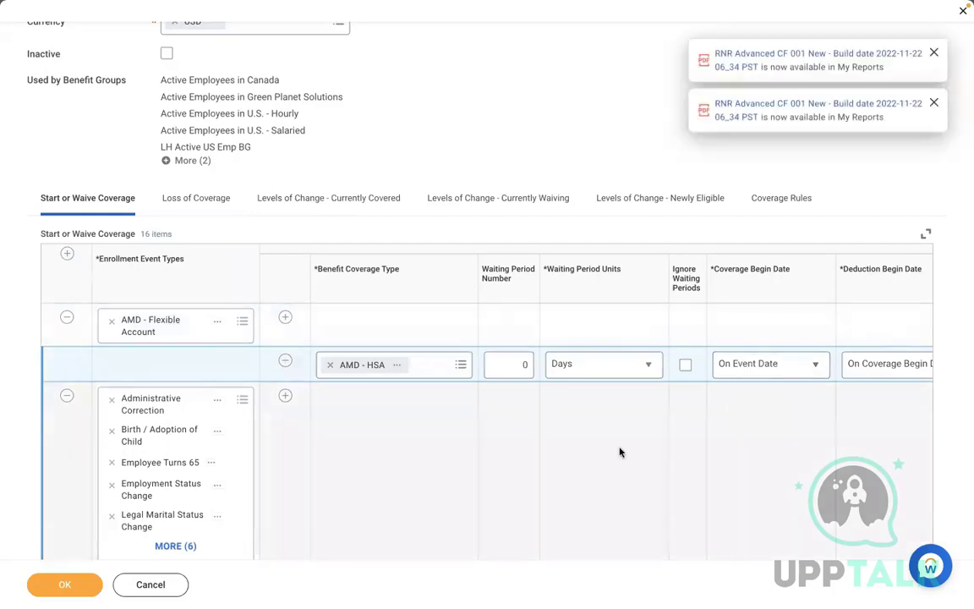
left_click(619, 452)
left_click(934, 54)
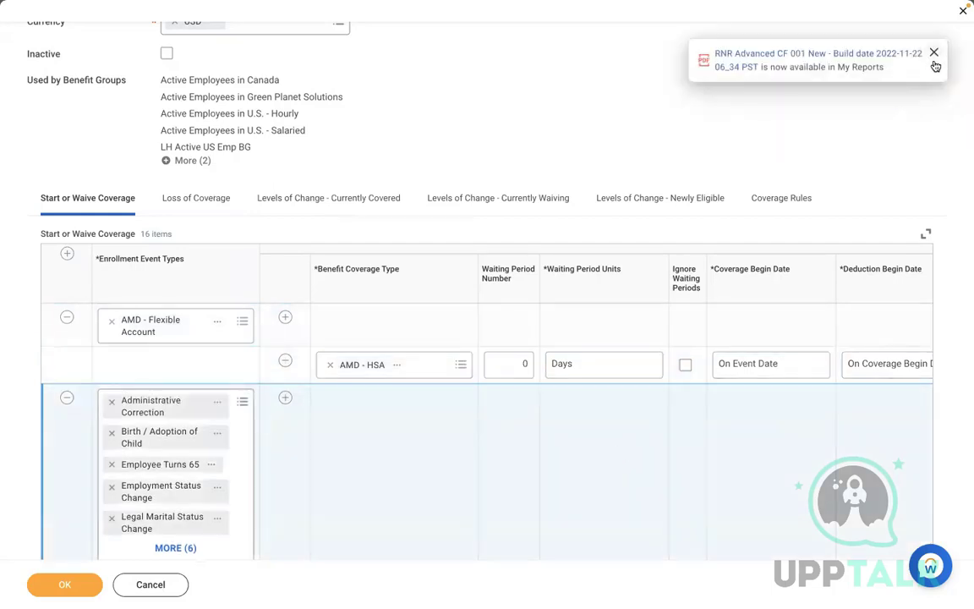
left_click(934, 54)
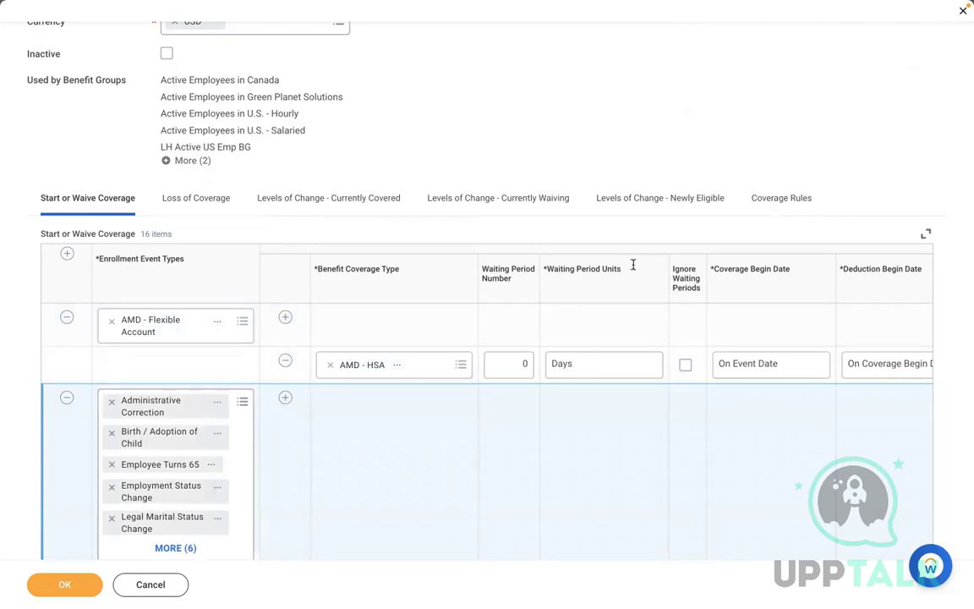
- Add a row to the Coverage Rules with AMD - Flexible Account as the enrollment event type
left_click(767, 200)
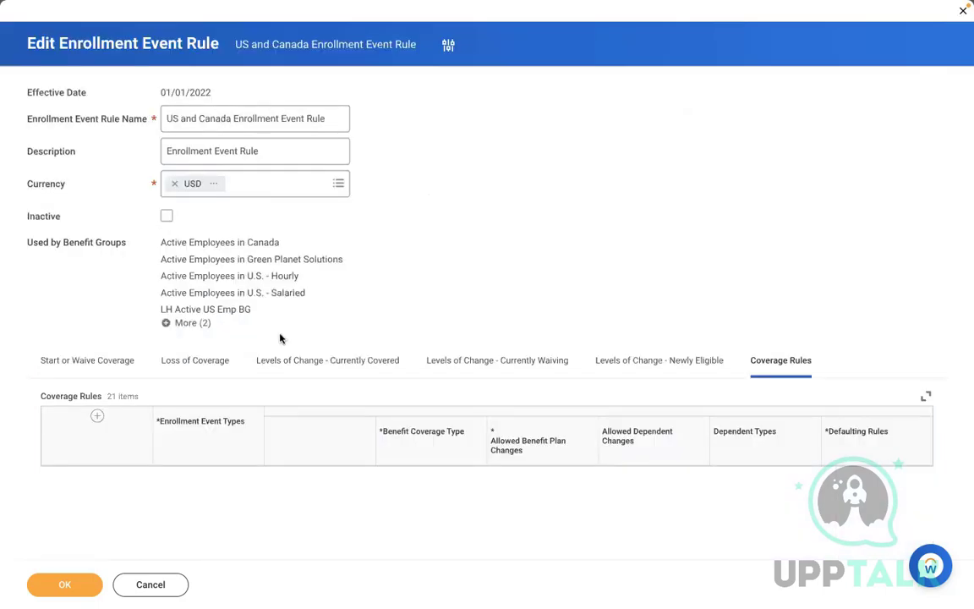
scroll(456, 236, "down", 5)
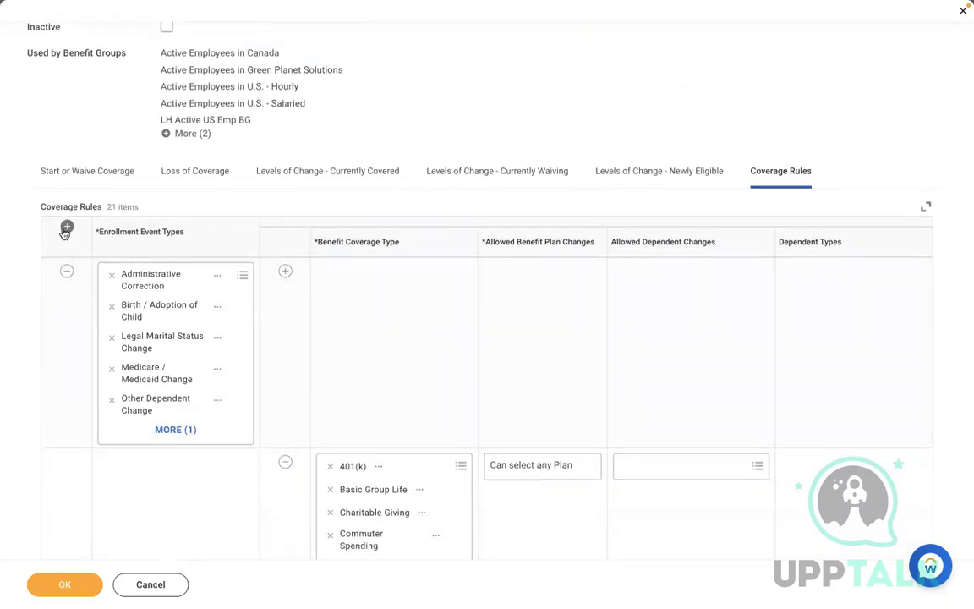
left_click(67, 226)
left_click(126, 276)
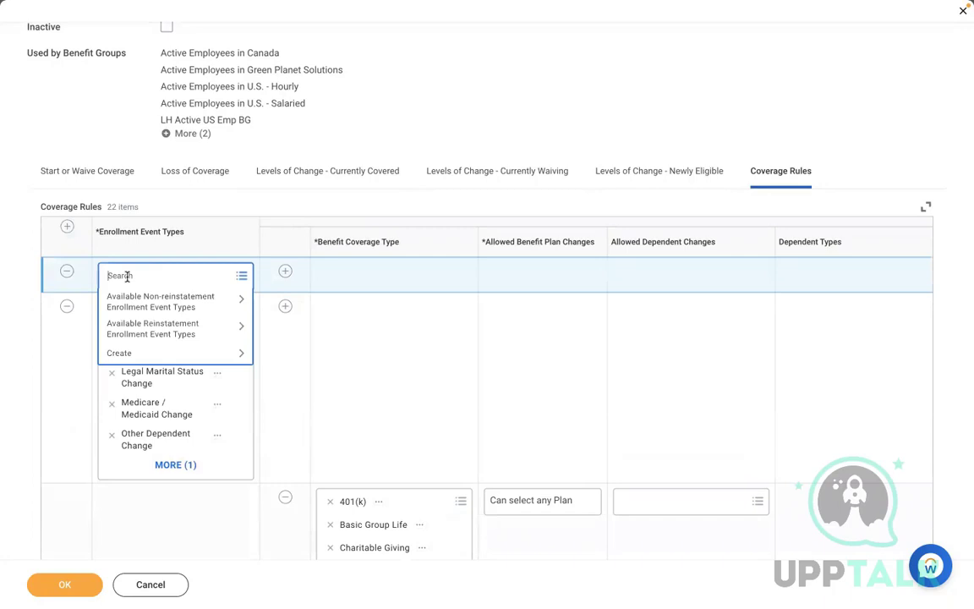
type("amd")
key("Return")
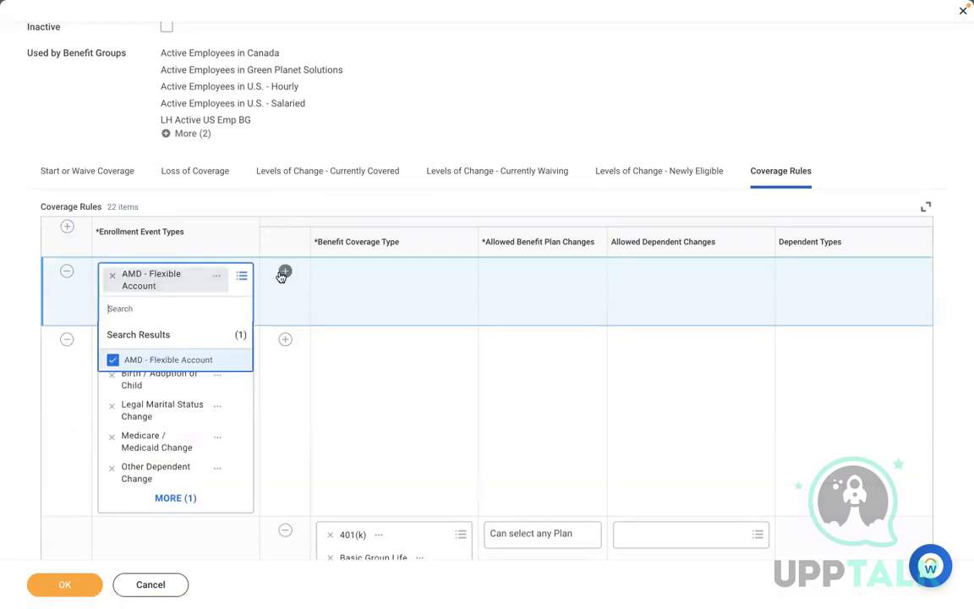
- Add AMD - HSA as the benefit coverage type for AMD - Flexible Account in the Coverage Rules
left_click(285, 272)
left_click(352, 320)
type("a")
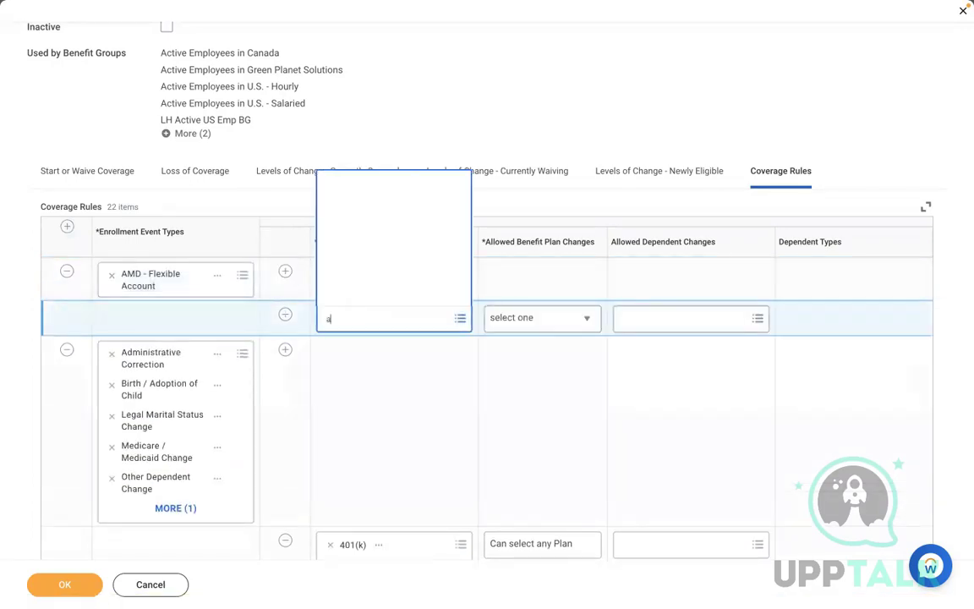
type("md")
key("Return")
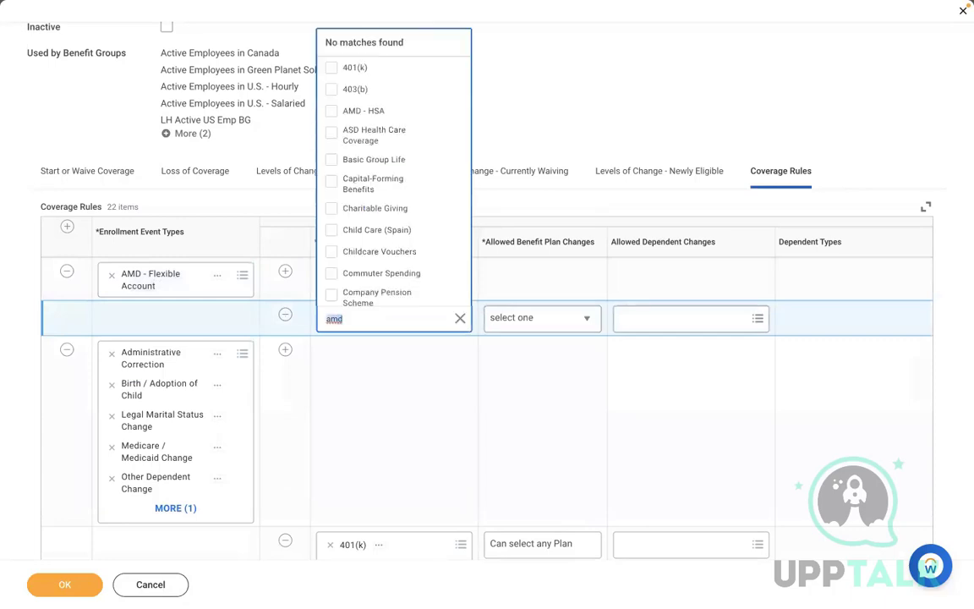
left_click(372, 112)
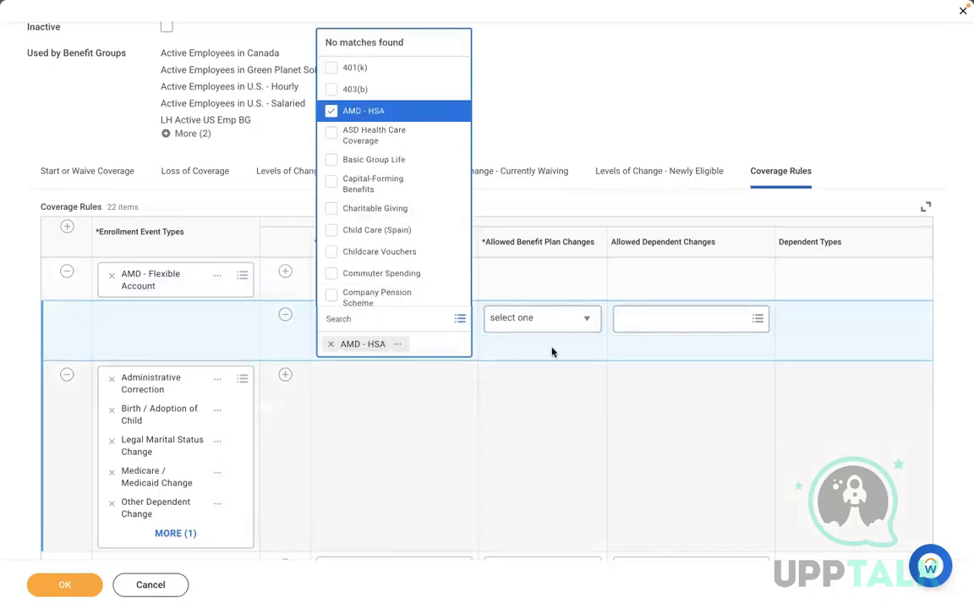
- Set the AMD - HSA coverage rule's plan changes to Can select any Plan and its dependent changes to Additional Dependents Allowed
left_click(538, 319)
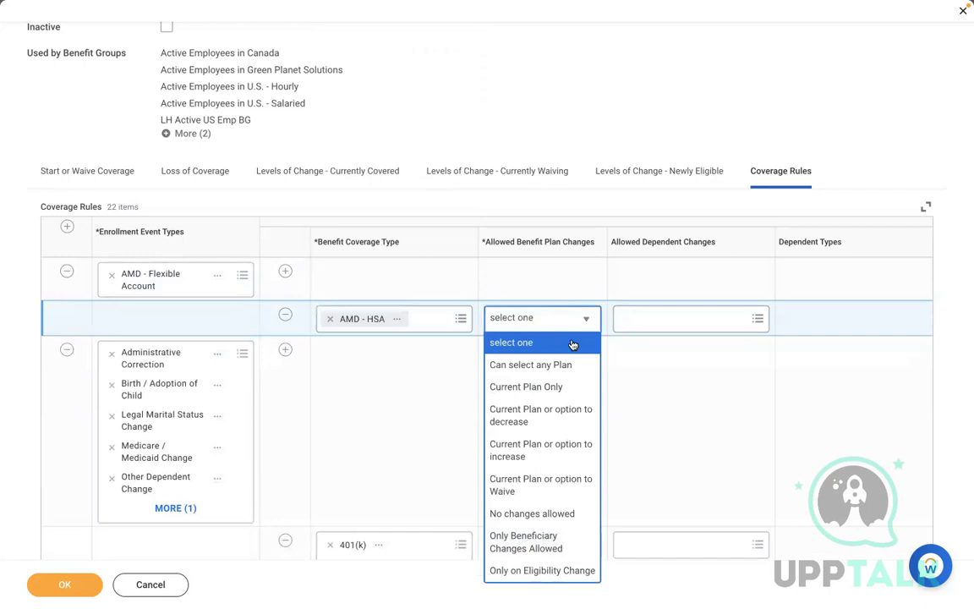
left_click(522, 369)
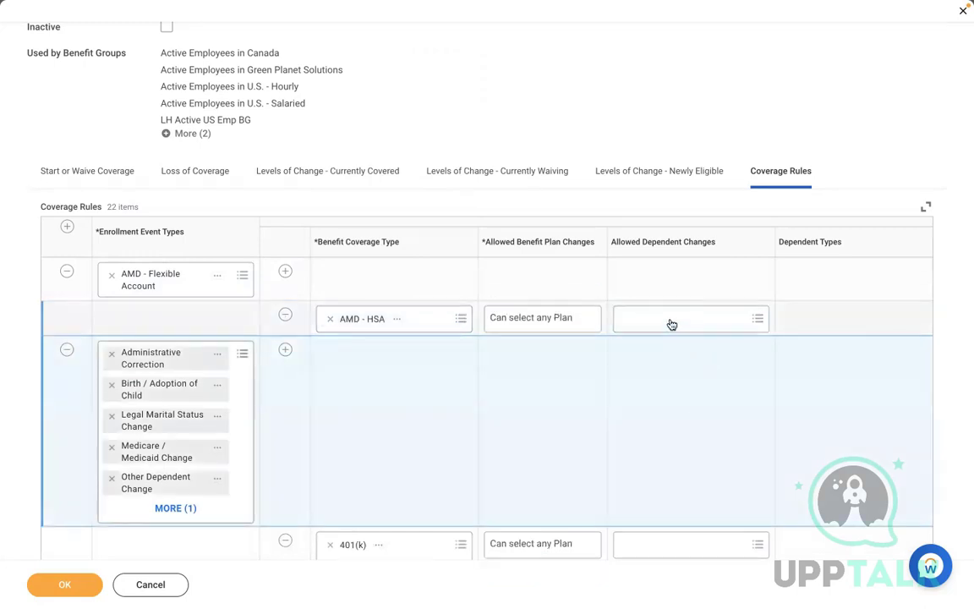
left_click(671, 325)
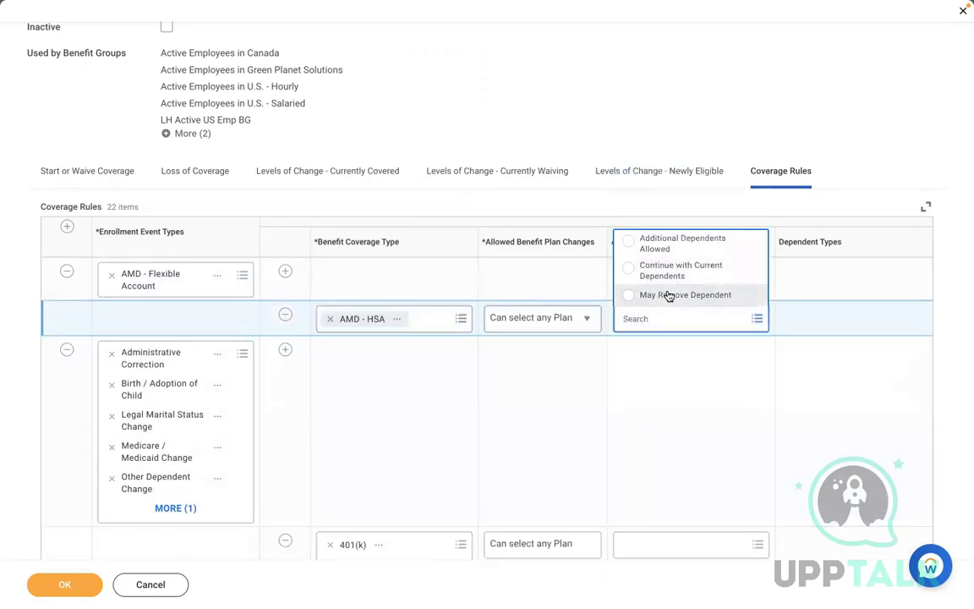
left_click(659, 245)
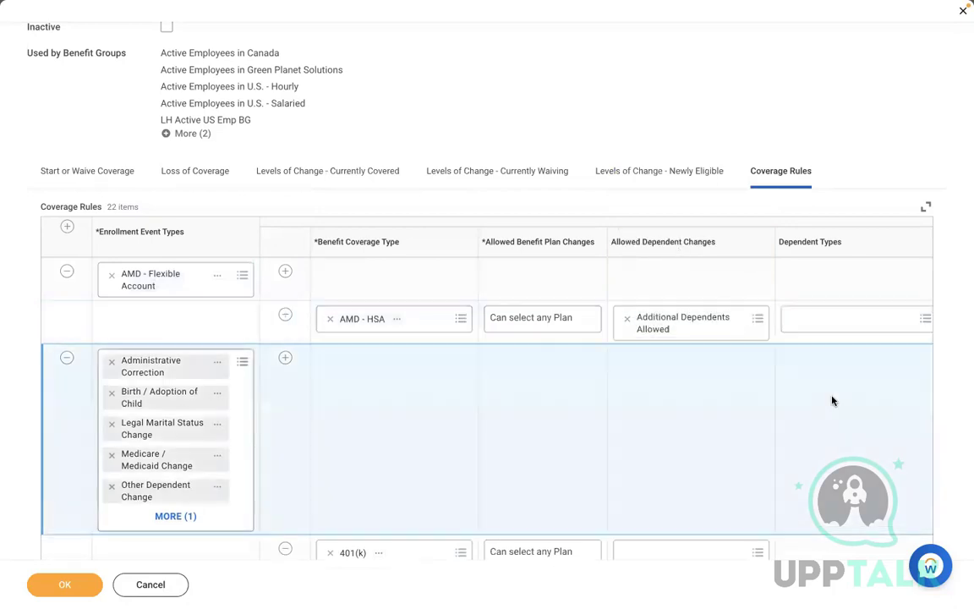
- Set the AMD - HSA coverage rule's dependent types to Parent, Domestic Partner, Child and Spouse
scroll(832, 401, "right", 3)
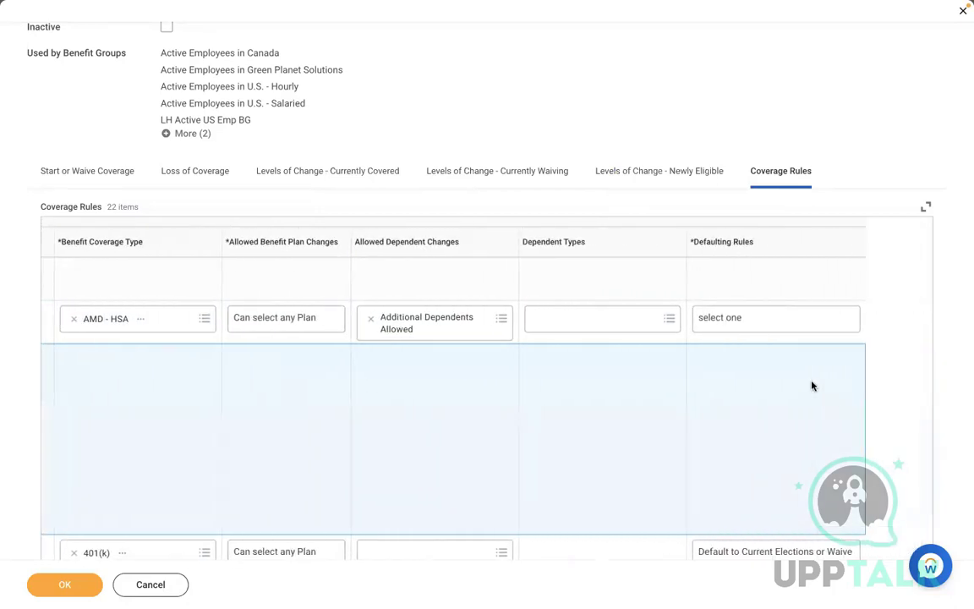
left_click(606, 323)
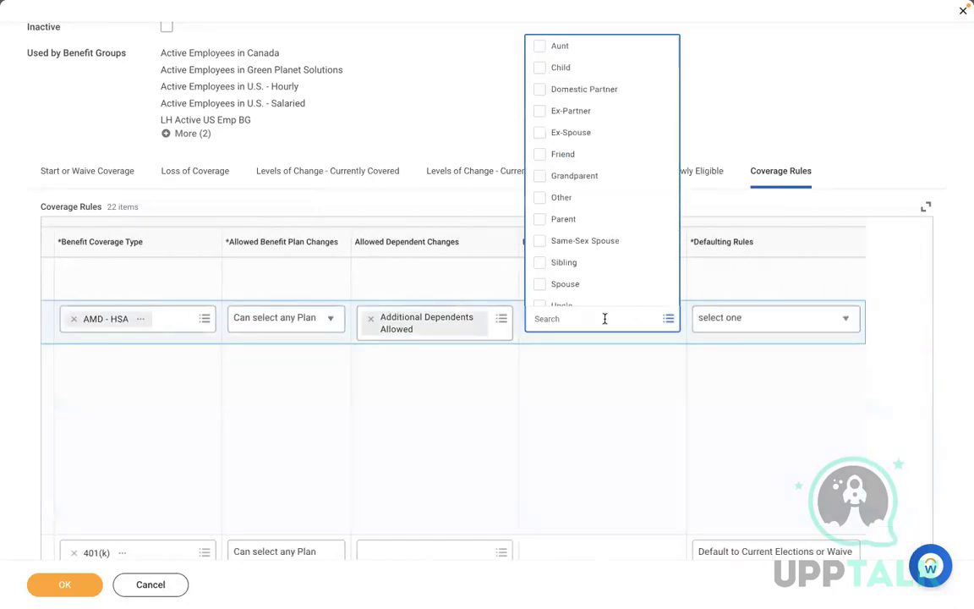
left_click(573, 222)
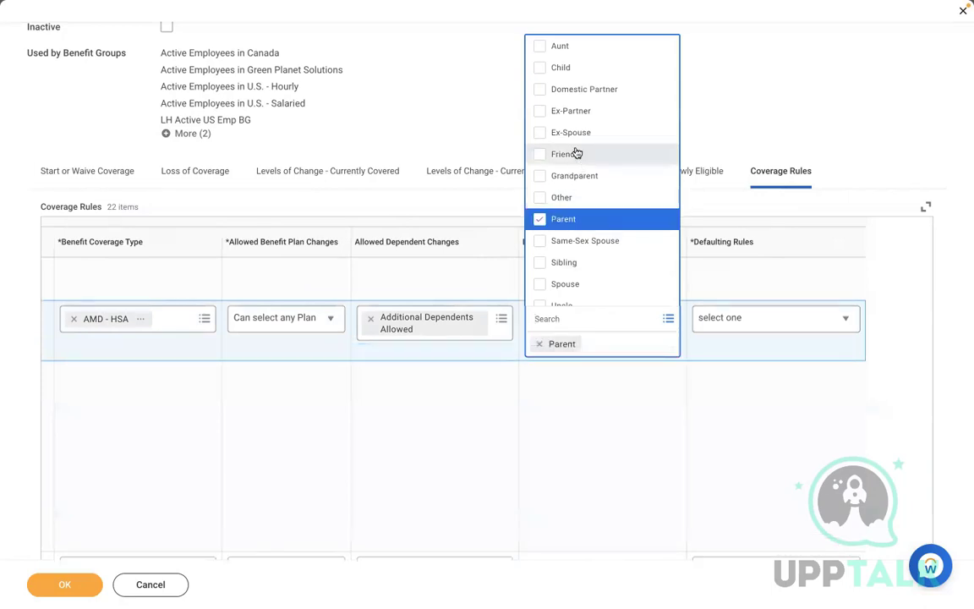
left_click(561, 90)
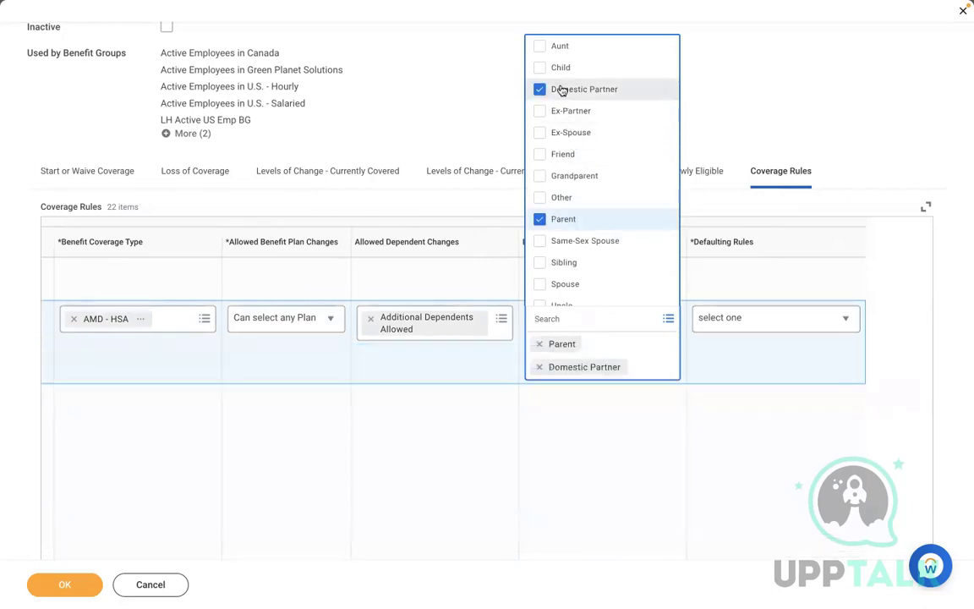
left_click(560, 68)
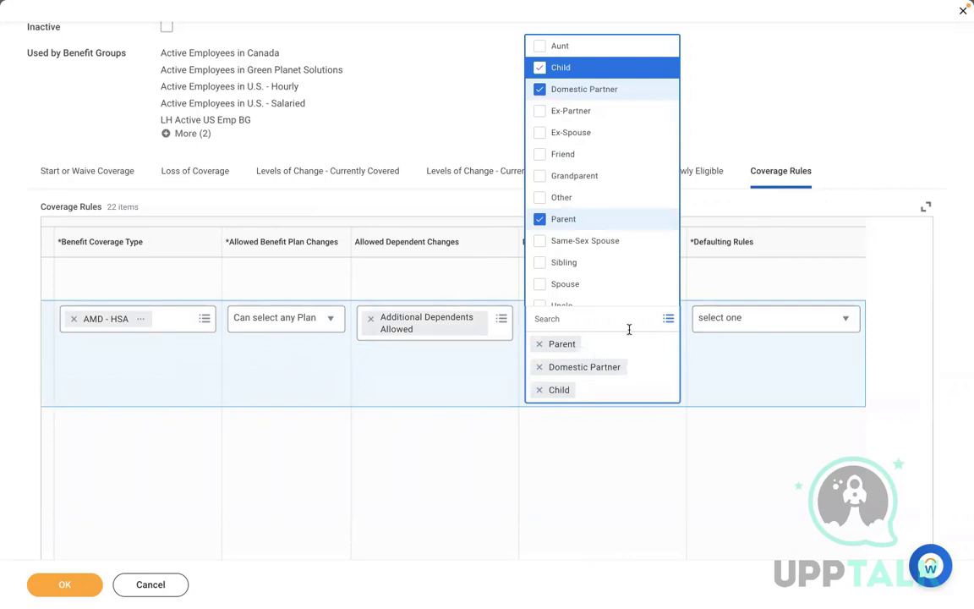
left_click(566, 284)
- Set the AMD - HSA defaulting rule to Default to Current Elections, Priority Coverage or Waive and save the enrollment event rule
left_click(744, 330)
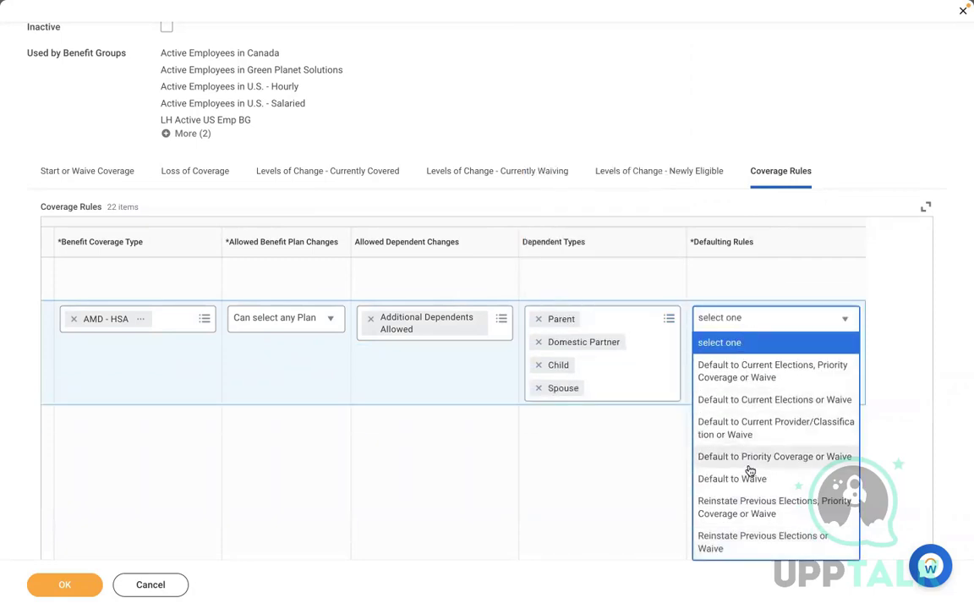
left_click(746, 375)
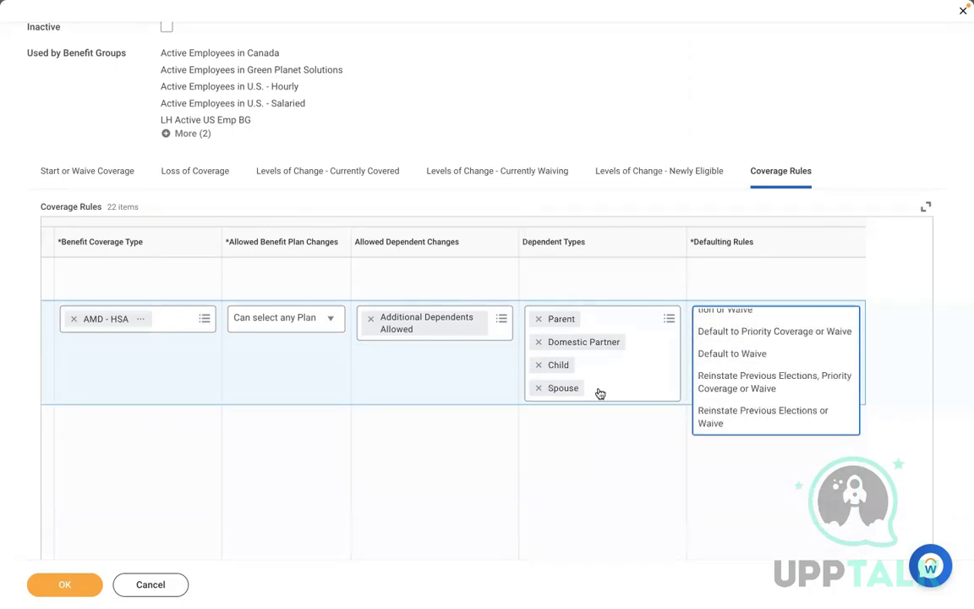
left_click(75, 591)
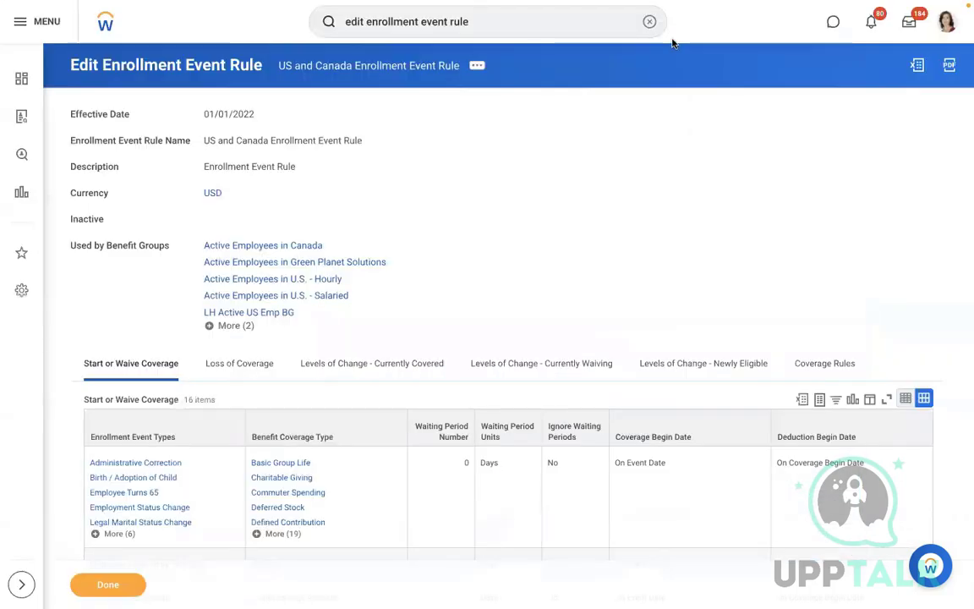
- Search for create benefit plan and open the Create Benefit Plan Year Definition task
left_click(650, 24)
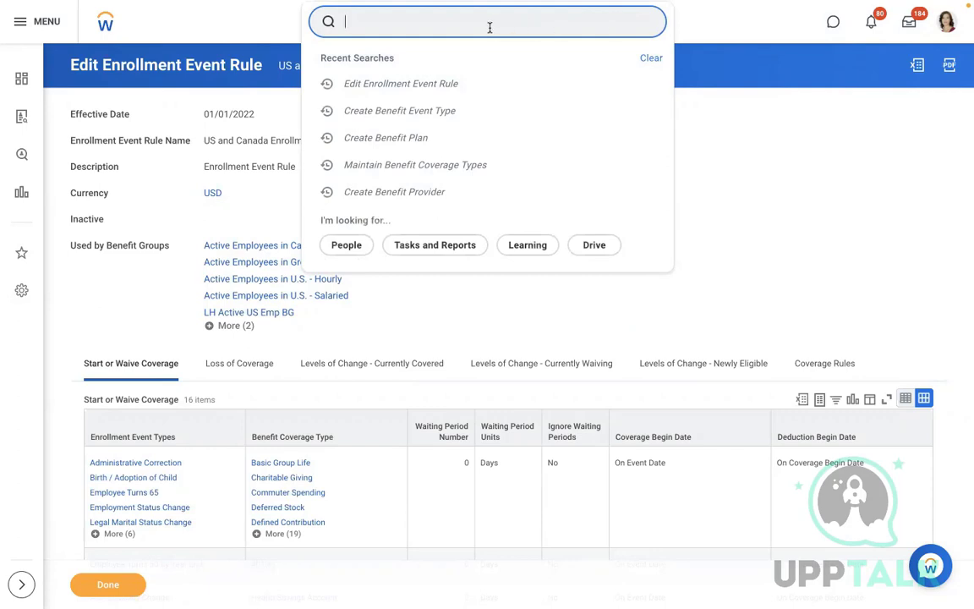
type("create ")
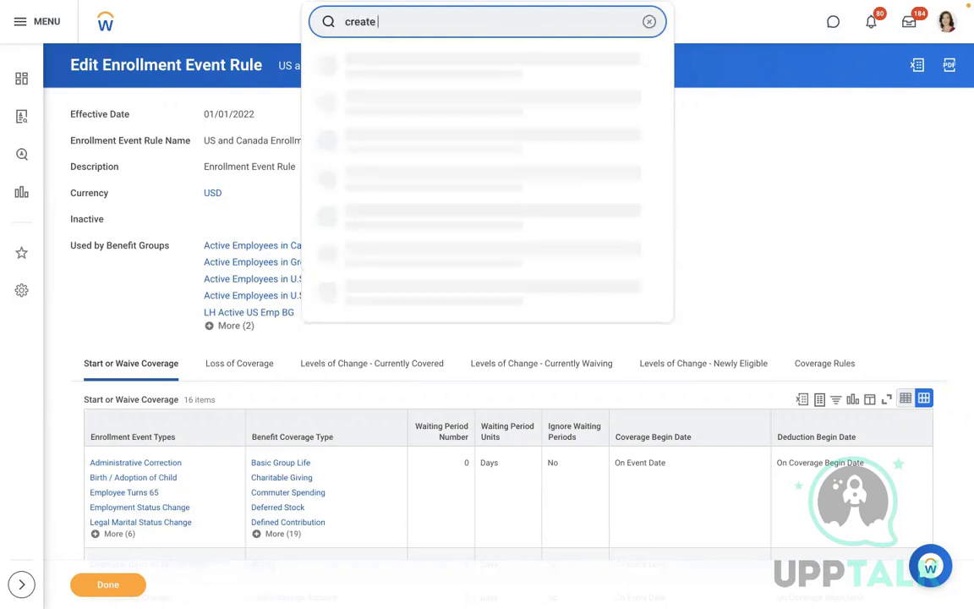
type("benefit plan")
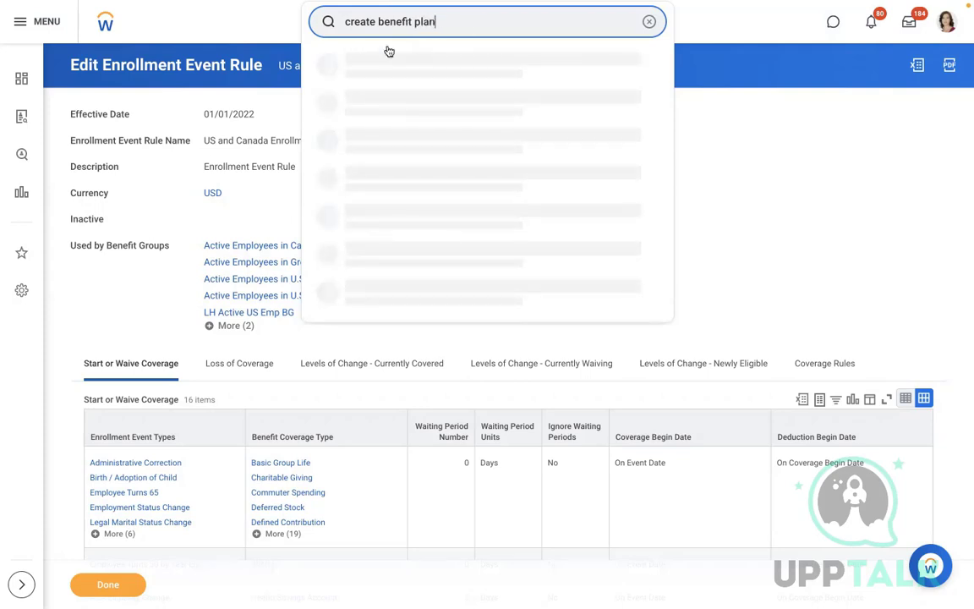
left_click(483, 97)
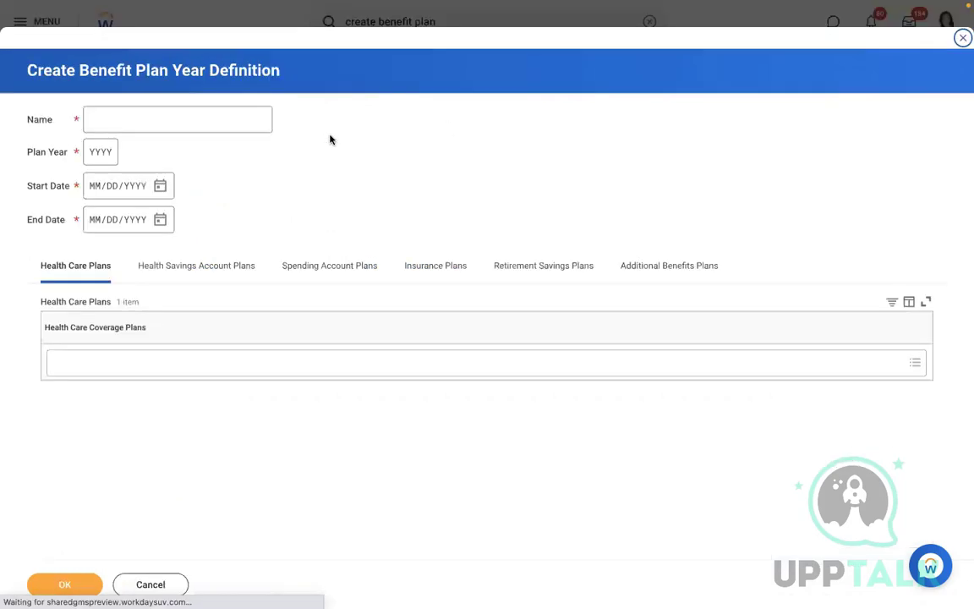
- Name the plan year definition AMD - USA Ongoing Benefits and set its plan year to 2022
left_click(144, 117)
type("AMD - USA")
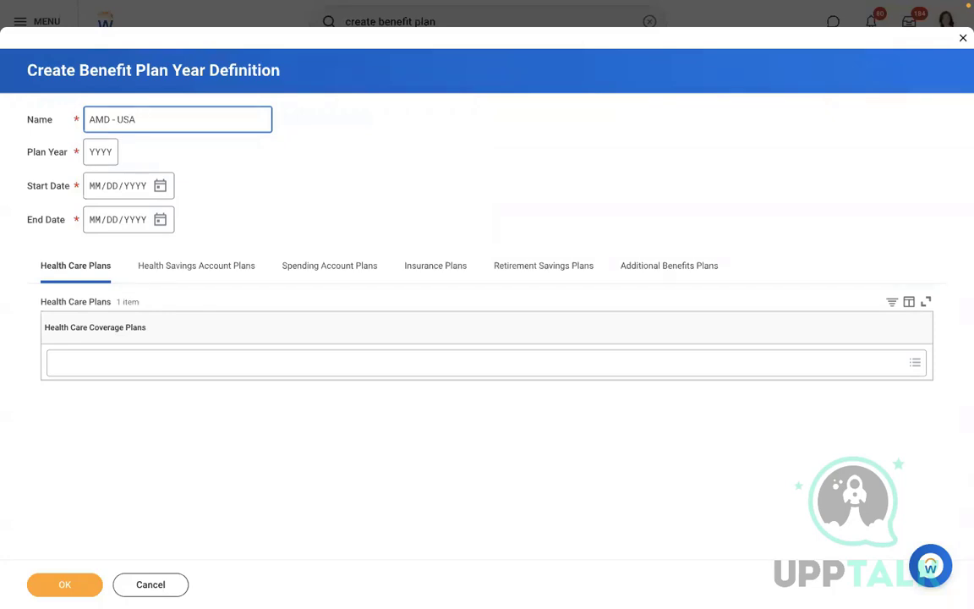
type("going Benefits")
left_click(93, 156)
type("2022")
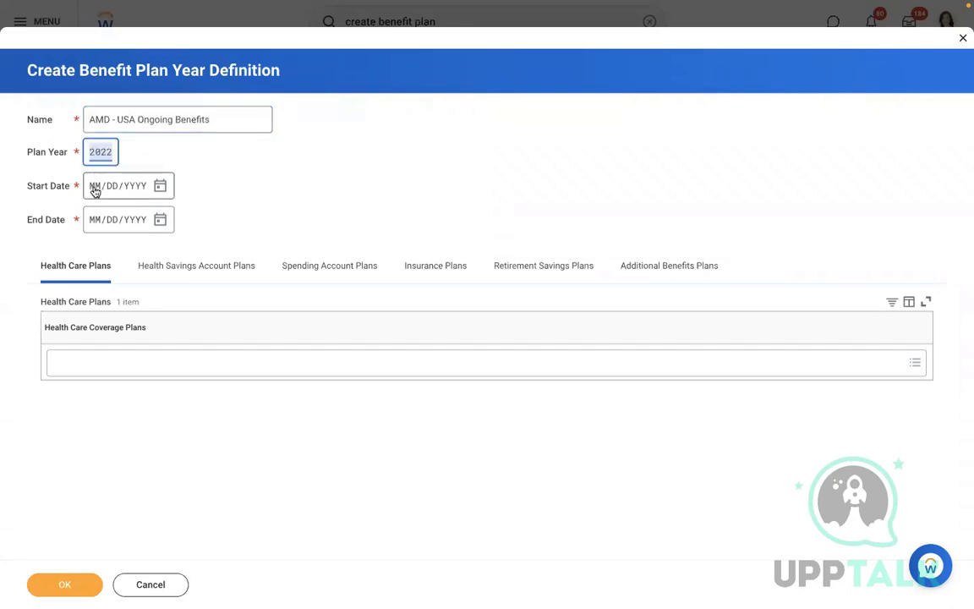
- Set the plan year definition's start date to 01/01/2022 and its end date to 01/31/2022
left_click(93, 185)
type("01/01/2022")
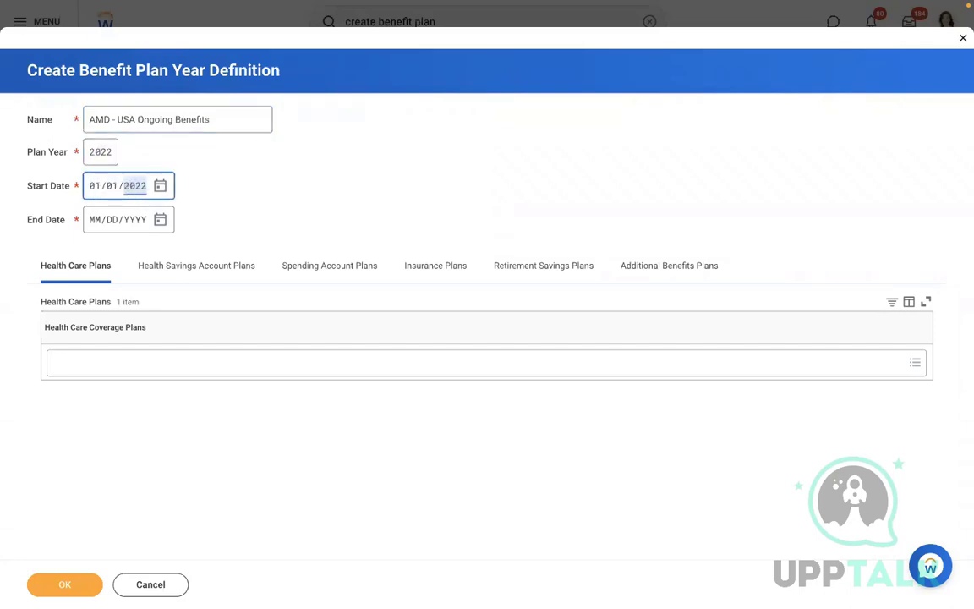
left_click(94, 221)
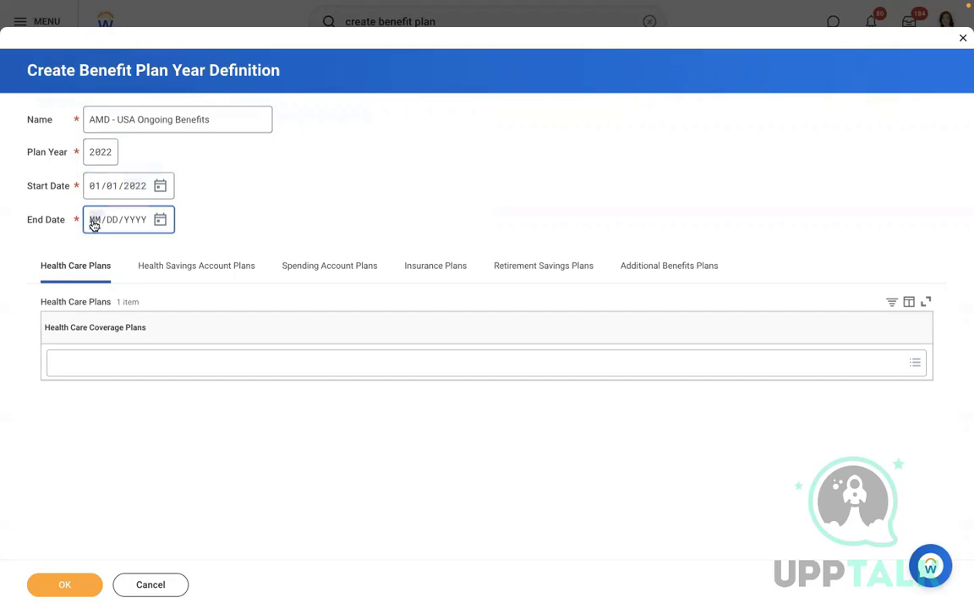
type("01312")
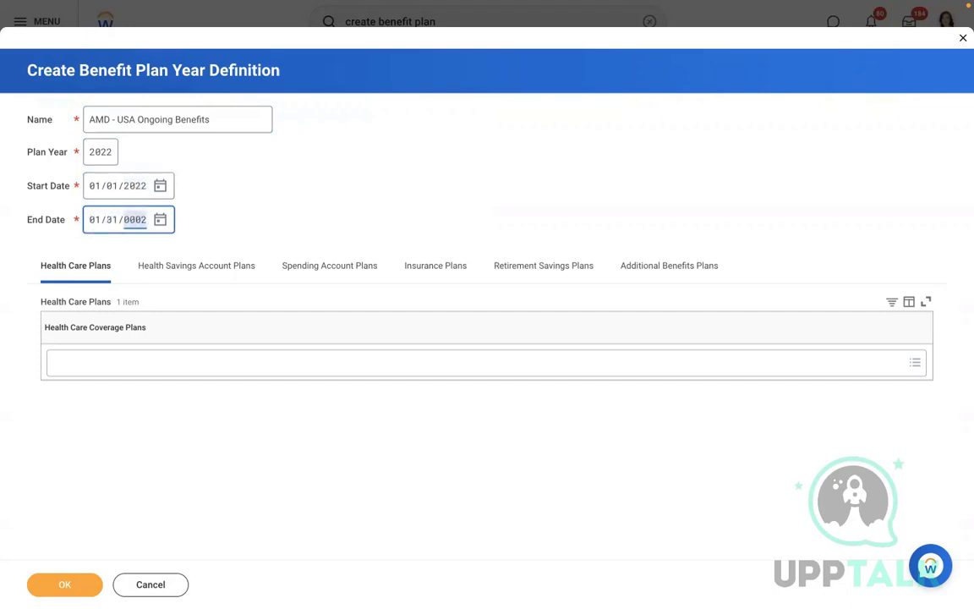
left_click(367, 191)
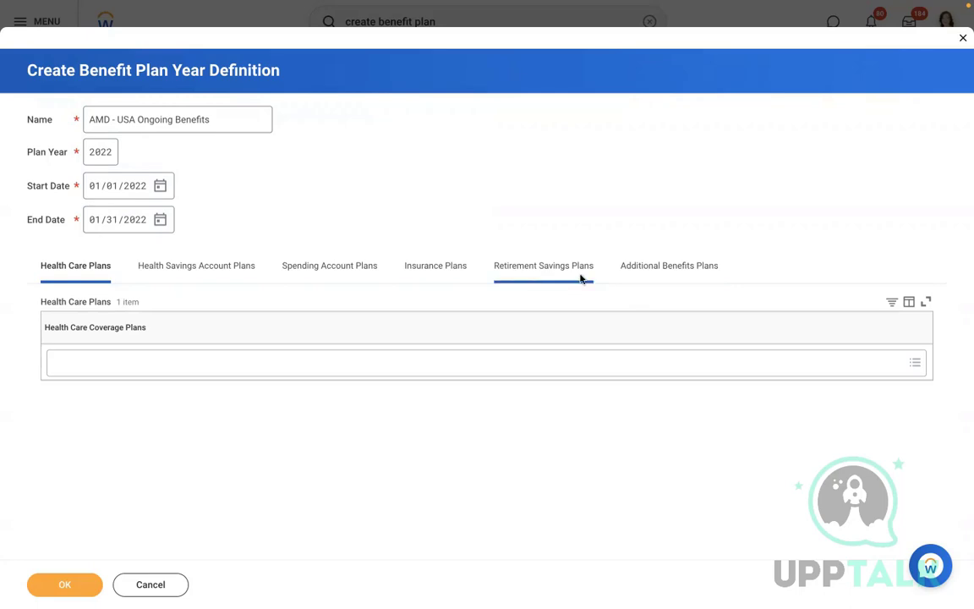
- Add AMD - HSA - Signa Savings as the health savings account plan and save the plan year definition
left_click(639, 277)
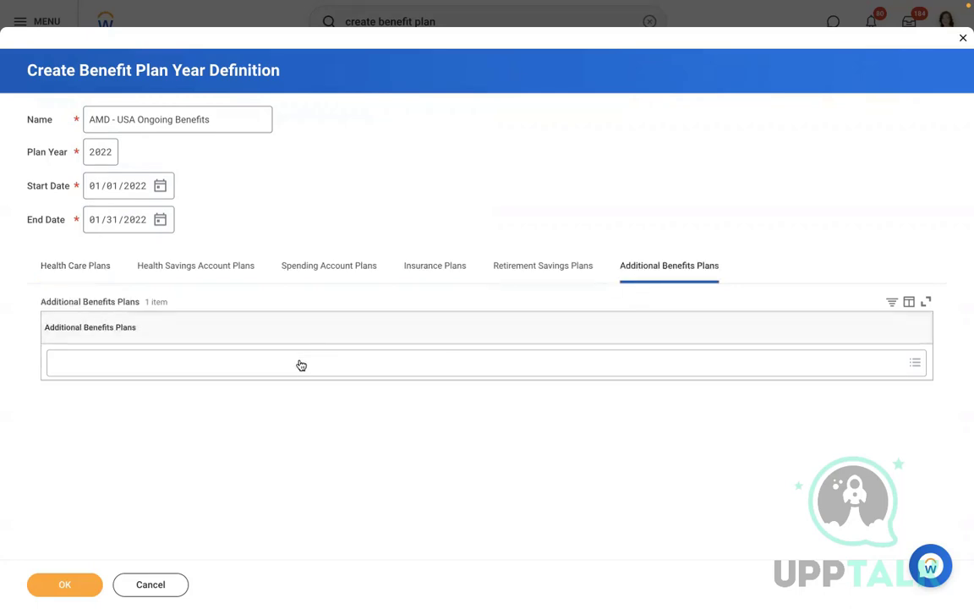
left_click(230, 277)
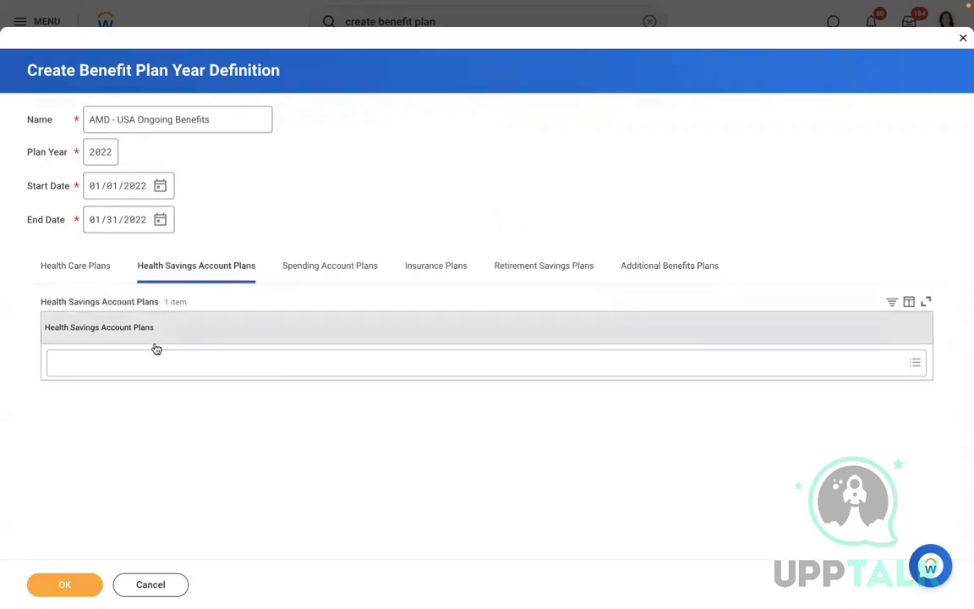
left_click(113, 362)
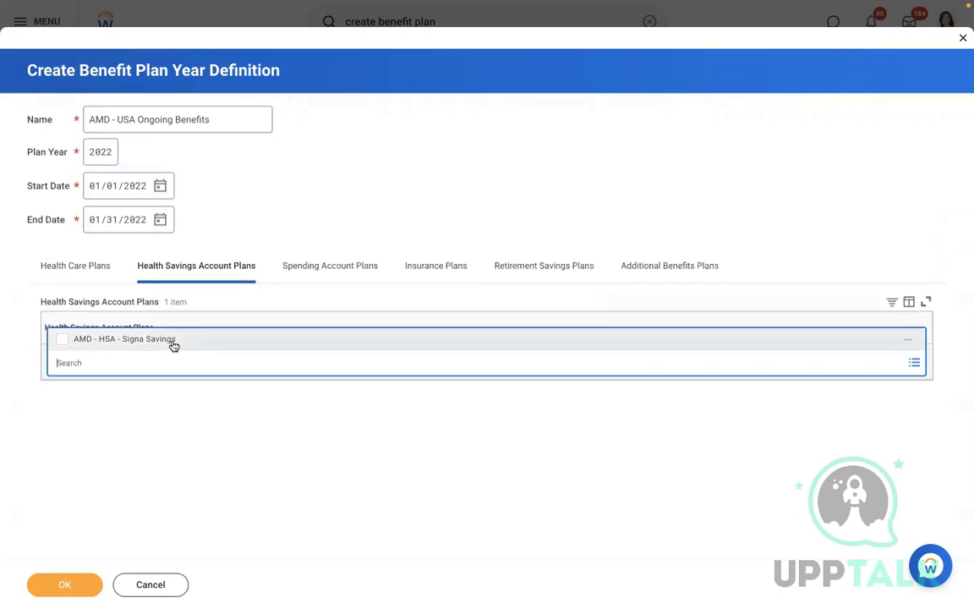
left_click(174, 342)
left_click(60, 584)
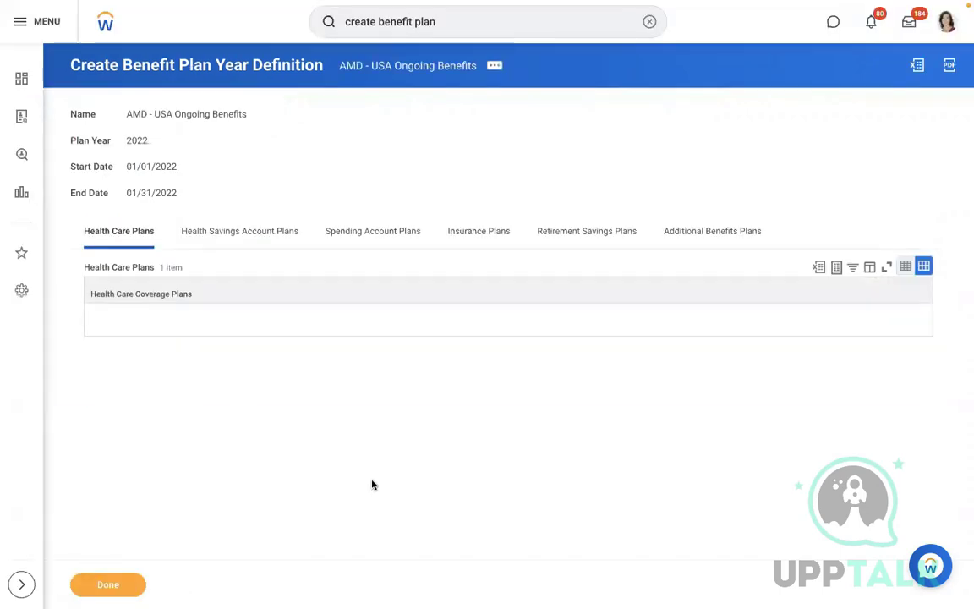
- Search for the Staff Payroll Specialist in San Francisco by first name and open the worker's profile
left_click(650, 23)
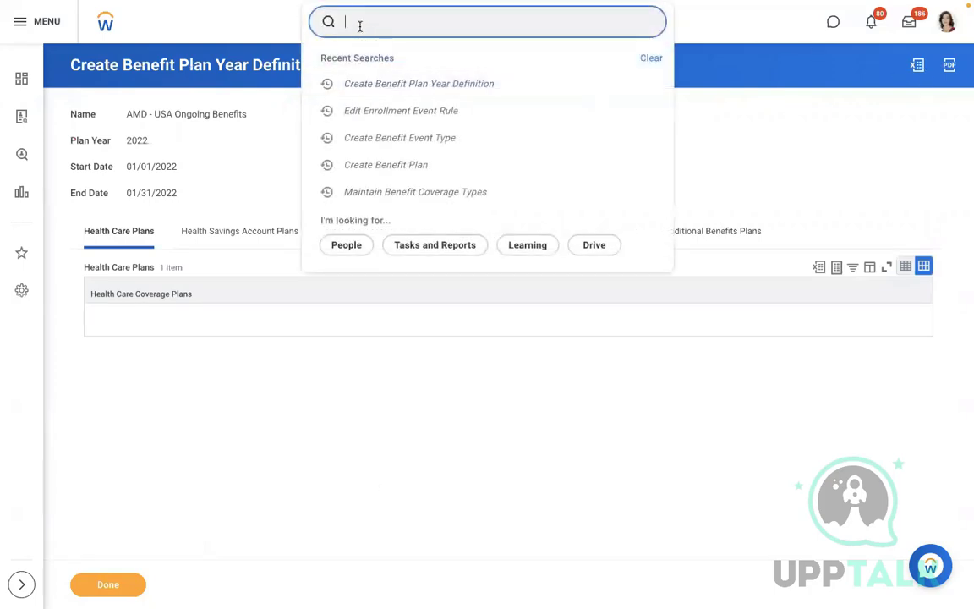
type("norman")
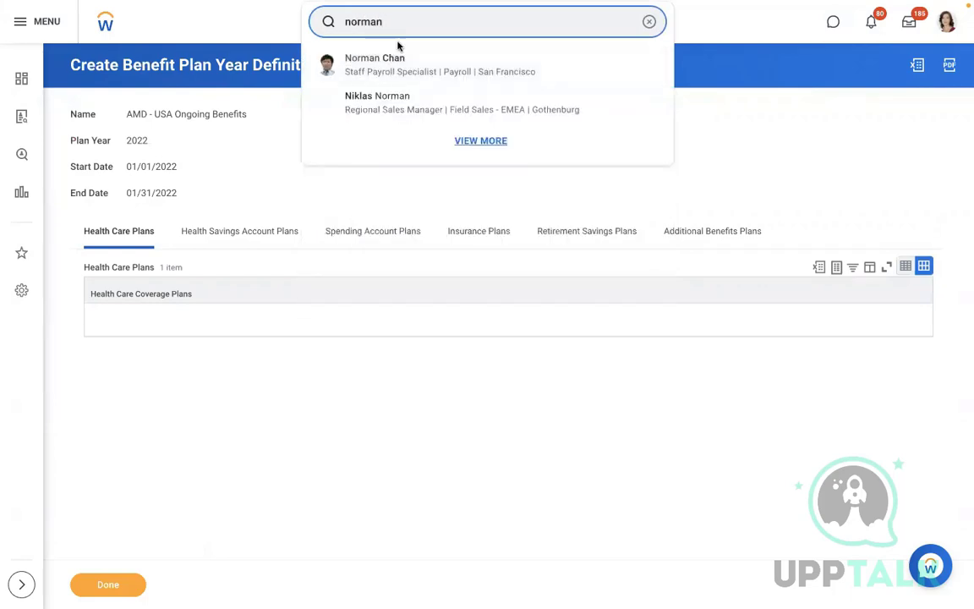
left_click(376, 70)
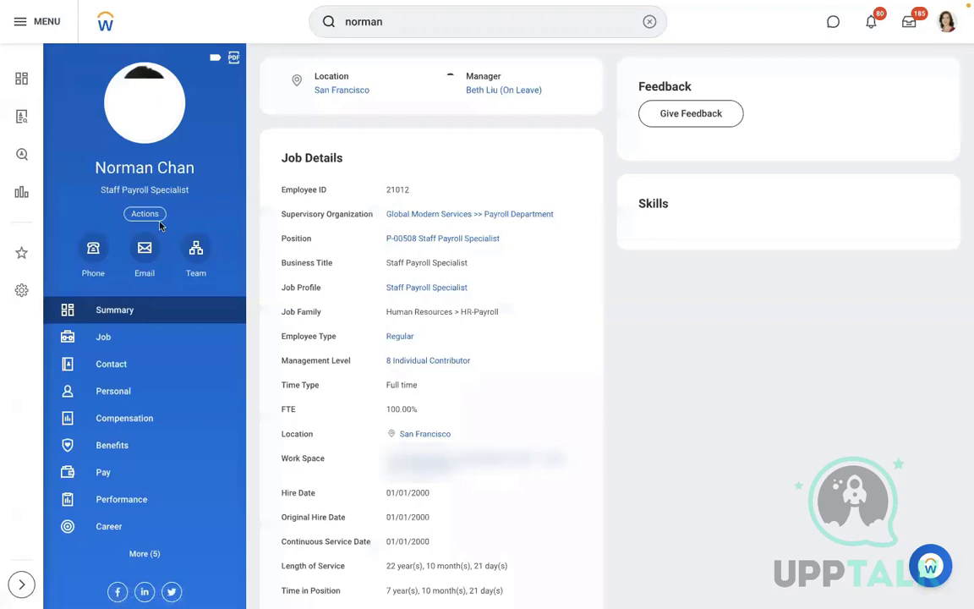
- Start the Change Benefits action for this worker
left_click(142, 215)
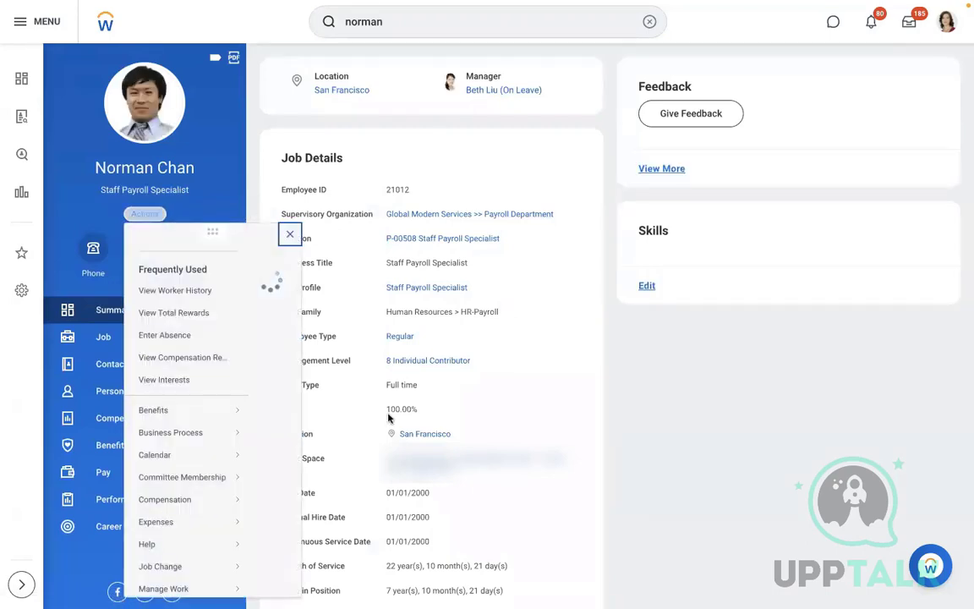
scroll(555, 319, "down", 4)
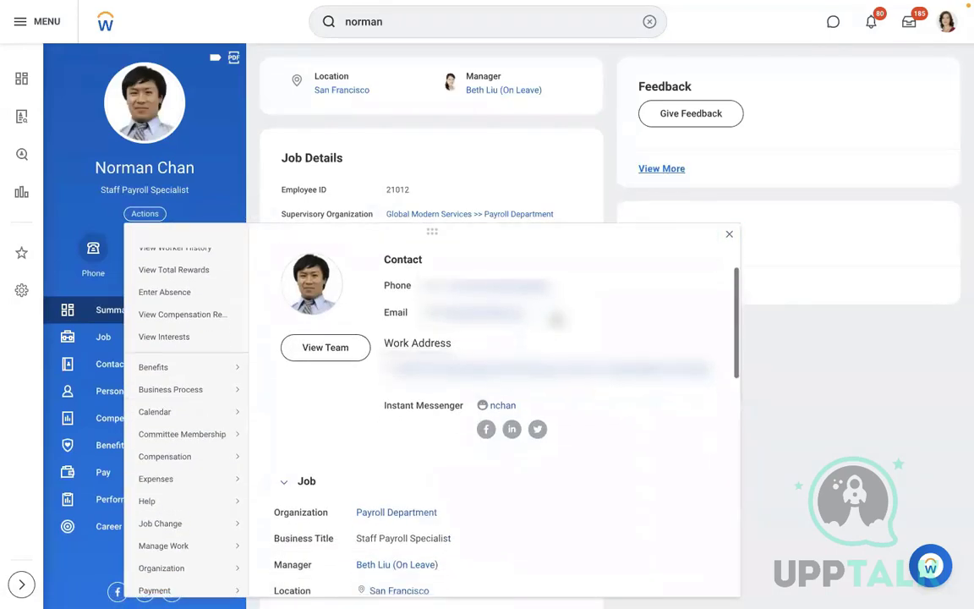
scroll(554, 319, "down", 2)
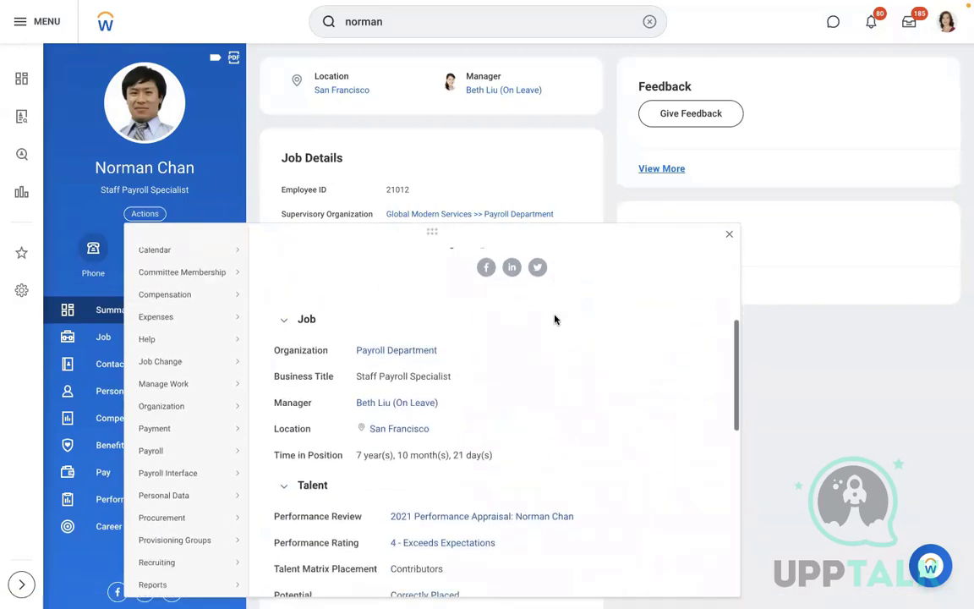
scroll(554, 319, "down", 1)
scroll(555, 319, "down", 2)
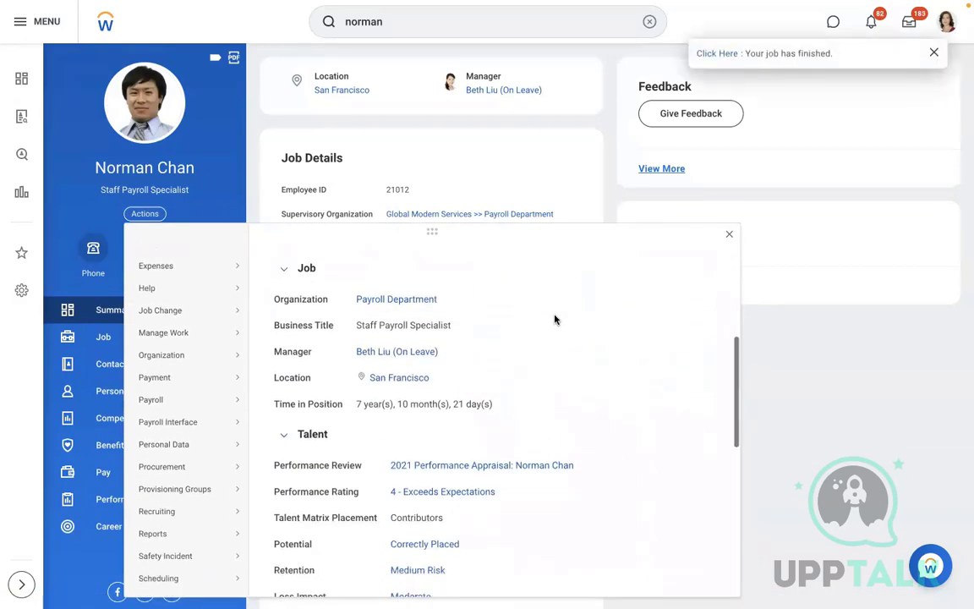
scroll(555, 318, "up", 6)
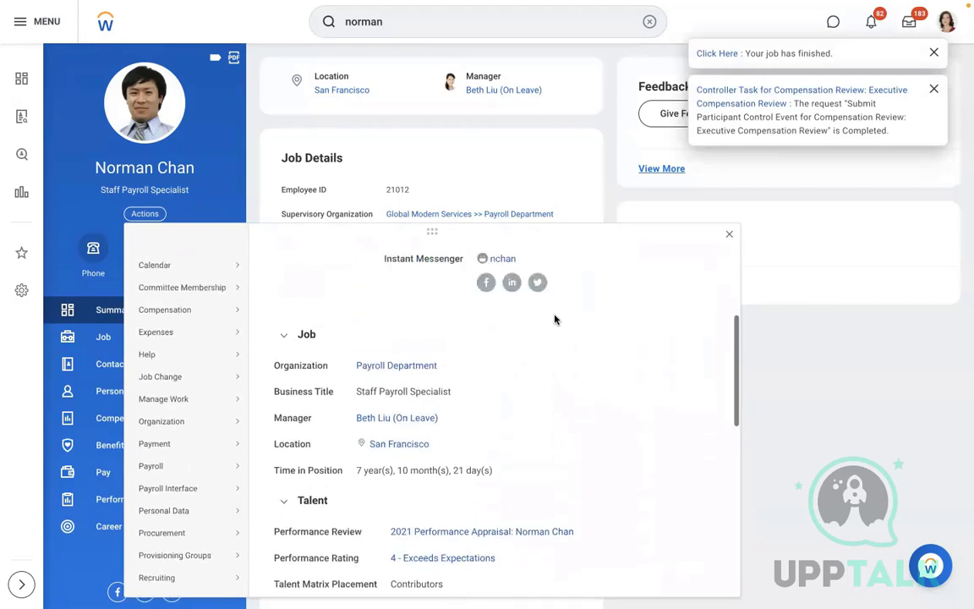
scroll(555, 319, "up", 1)
mouse_move(185, 372)
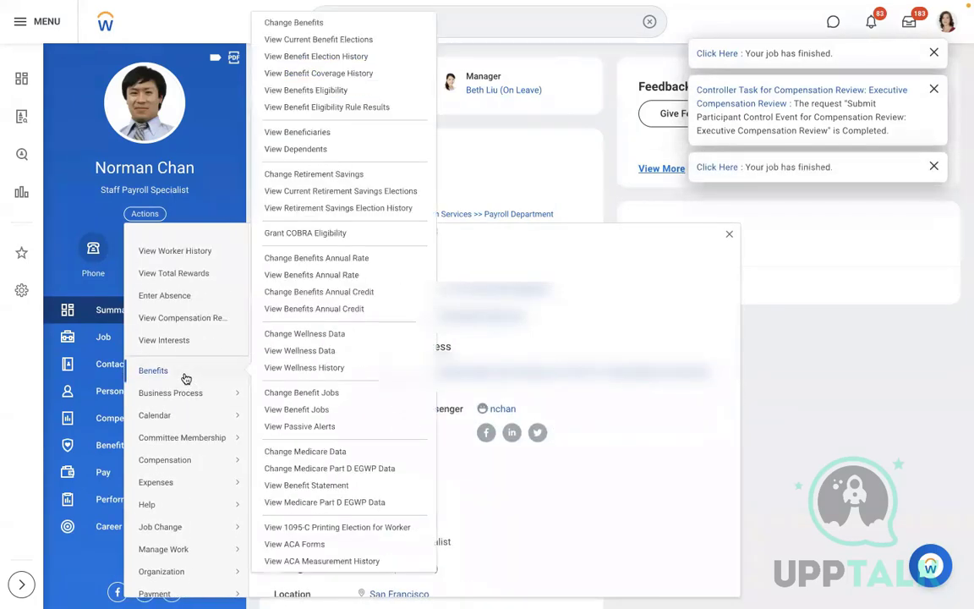
left_click(291, 19)
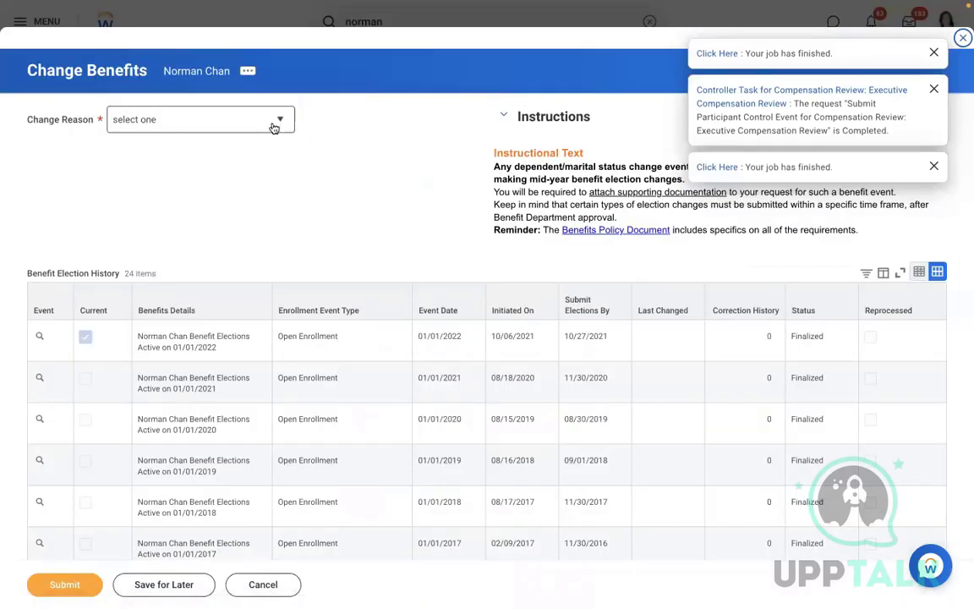
- Set the change reason to AMD - Flexible Account and dismiss the job notifications
left_click(272, 126)
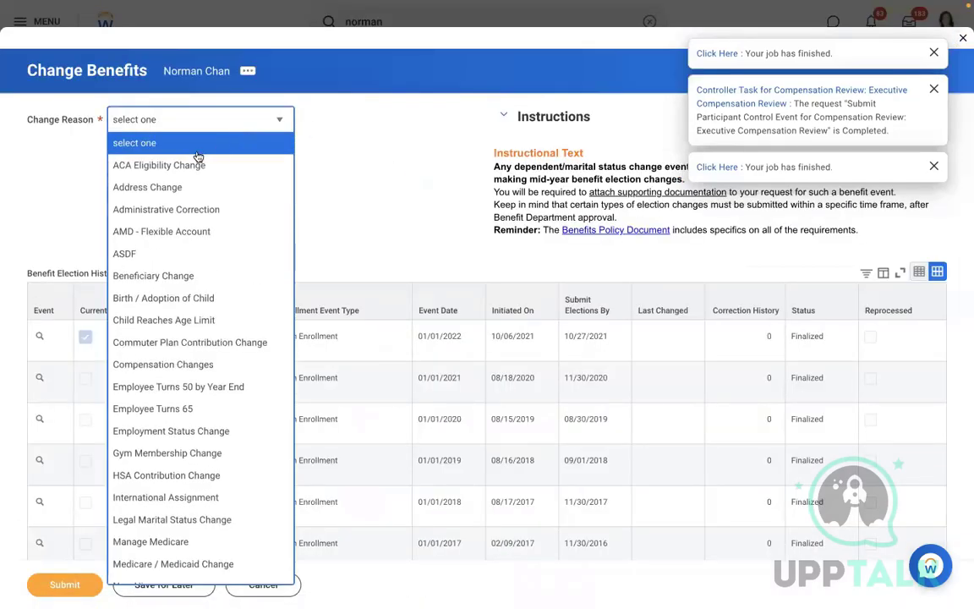
left_click(174, 230)
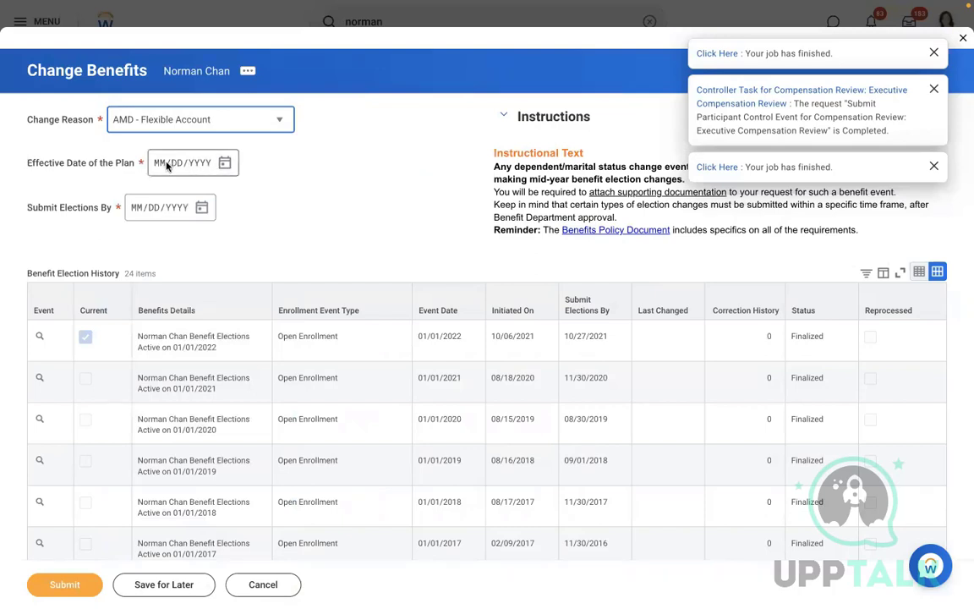
left_click(933, 52)
left_click(933, 52)
left_click(933, 53)
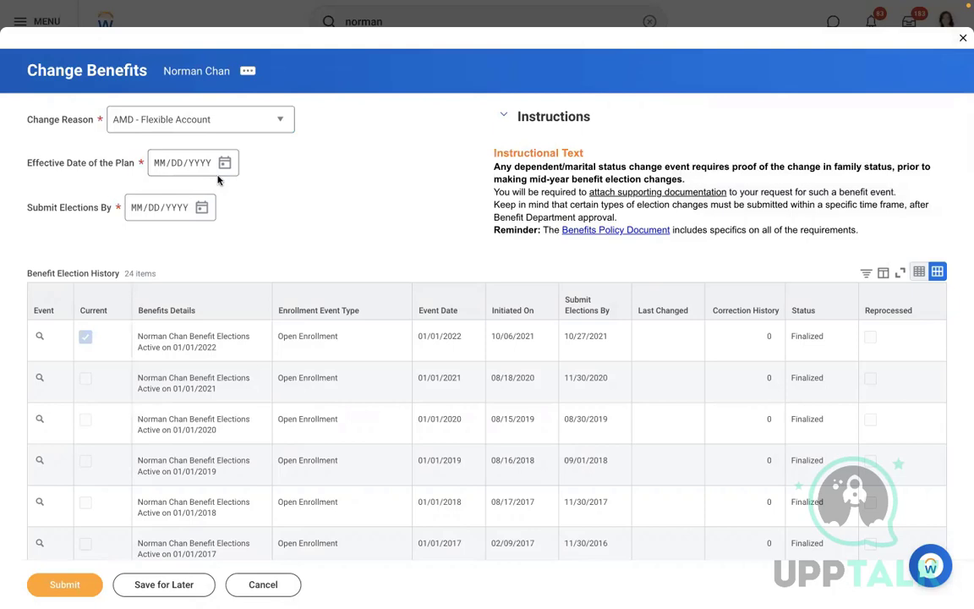
- Try effective date 11/21/2022 and election deadline 11/30/2022 for the worker's benefit change, and discard the changes
left_click(163, 163)
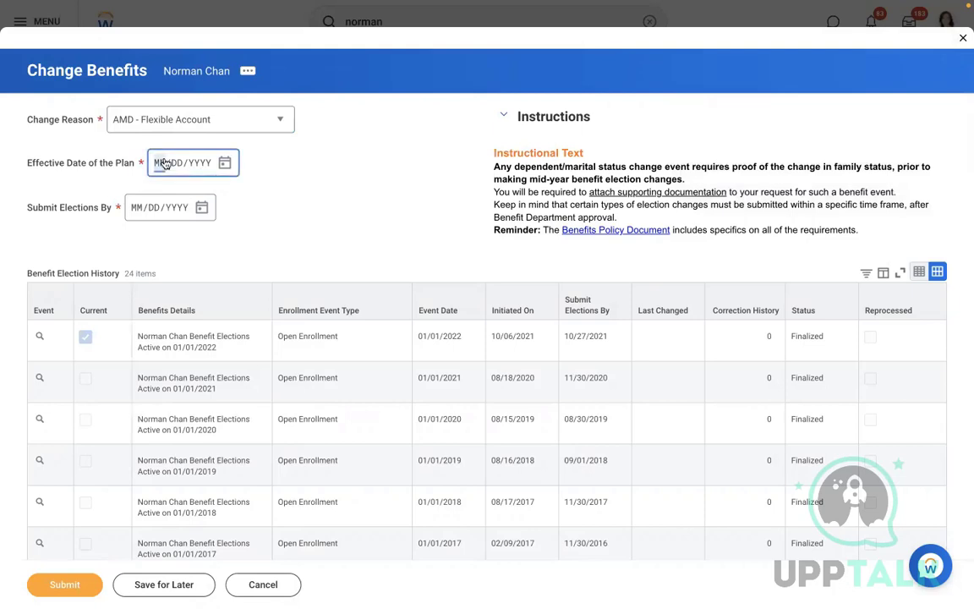
left_click(225, 162)
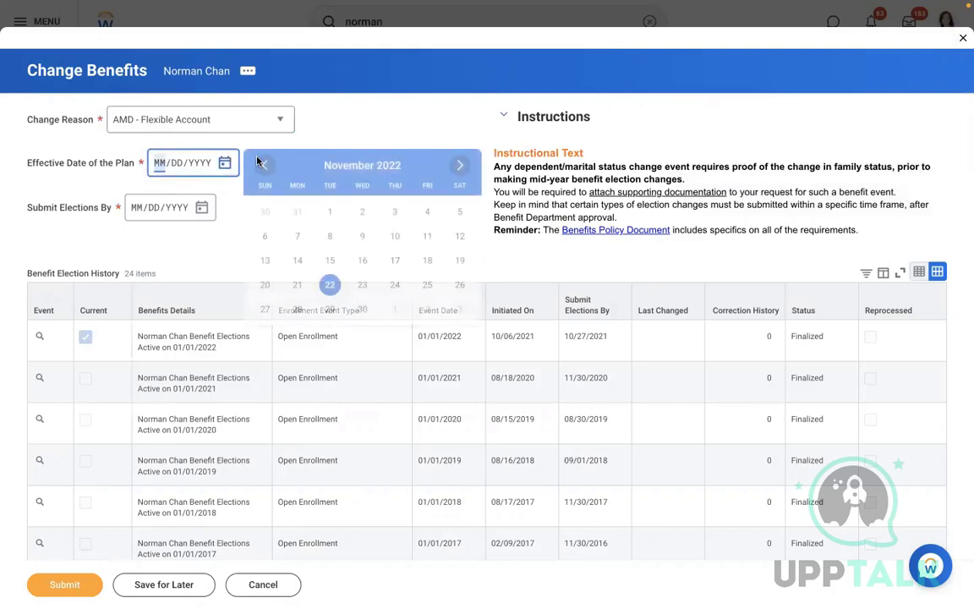
left_click(292, 290)
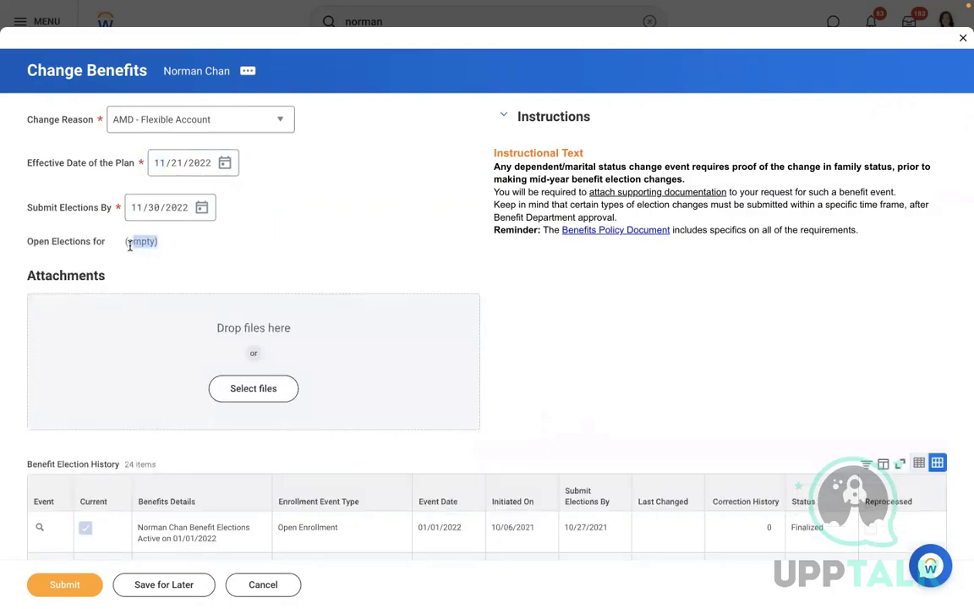
left_click_drag(130, 245, 129, 246)
left_click(372, 208)
left_click(264, 586)
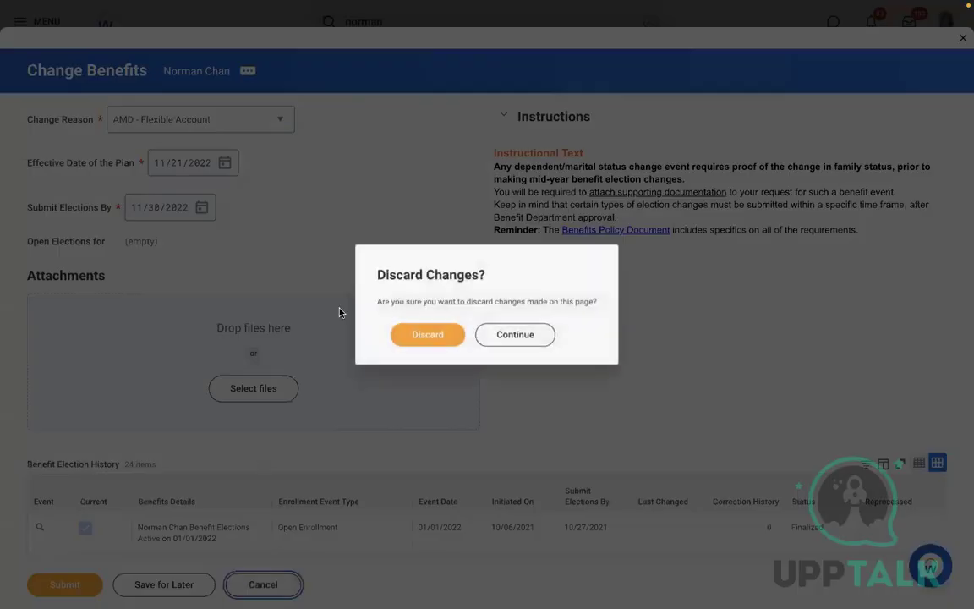
left_click(427, 338)
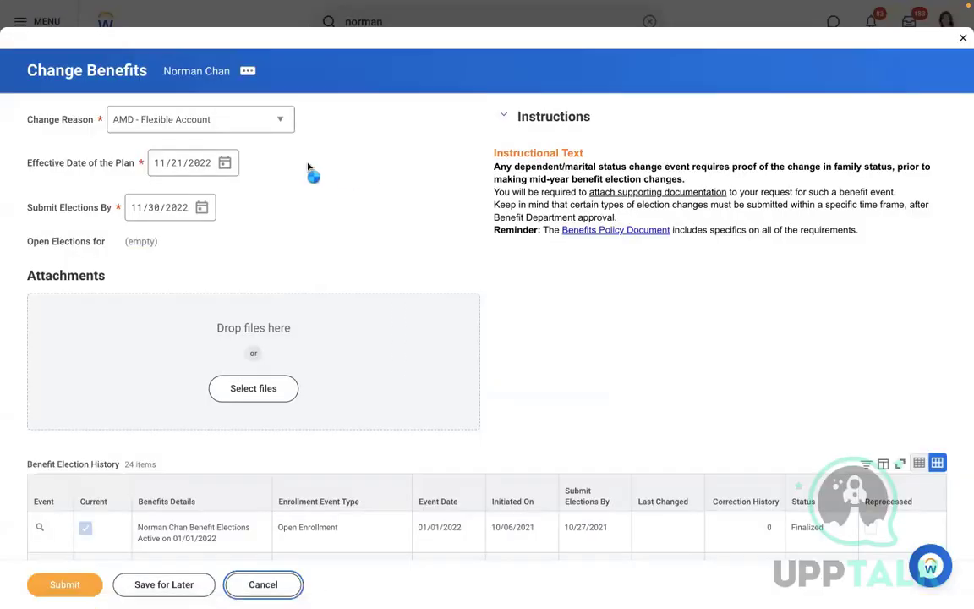
- Search for the Edit Benefit Plan Year Definition task and open it
scroll(283, 268, "right", 1)
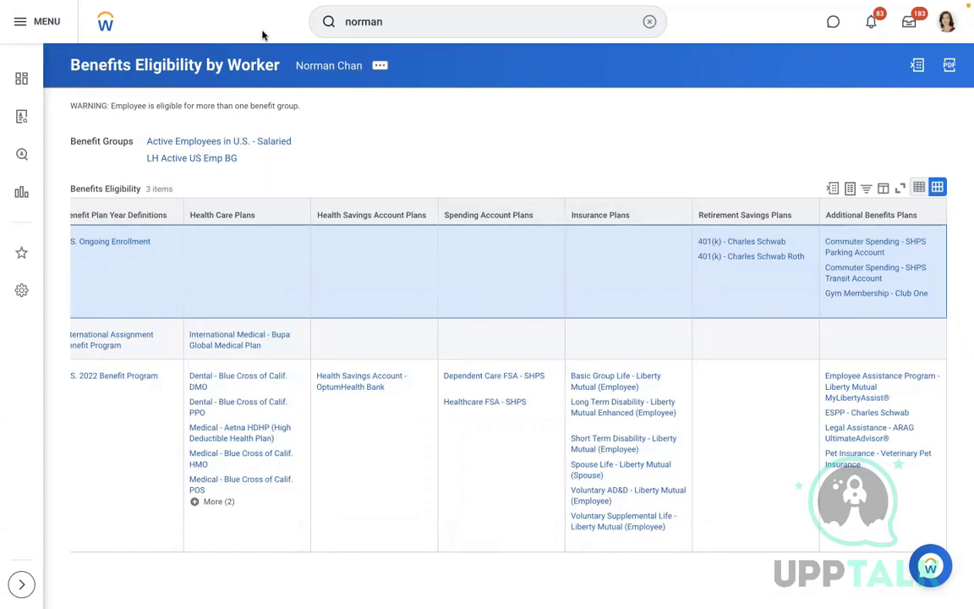
mouse_move(530, 13)
left_click(649, 23)
type("e")
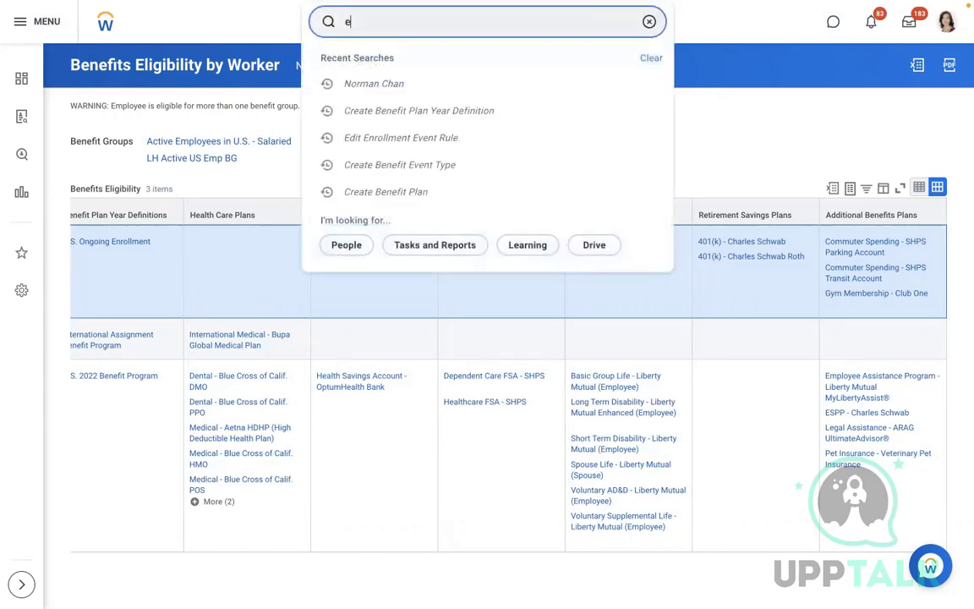
type("dit ben")
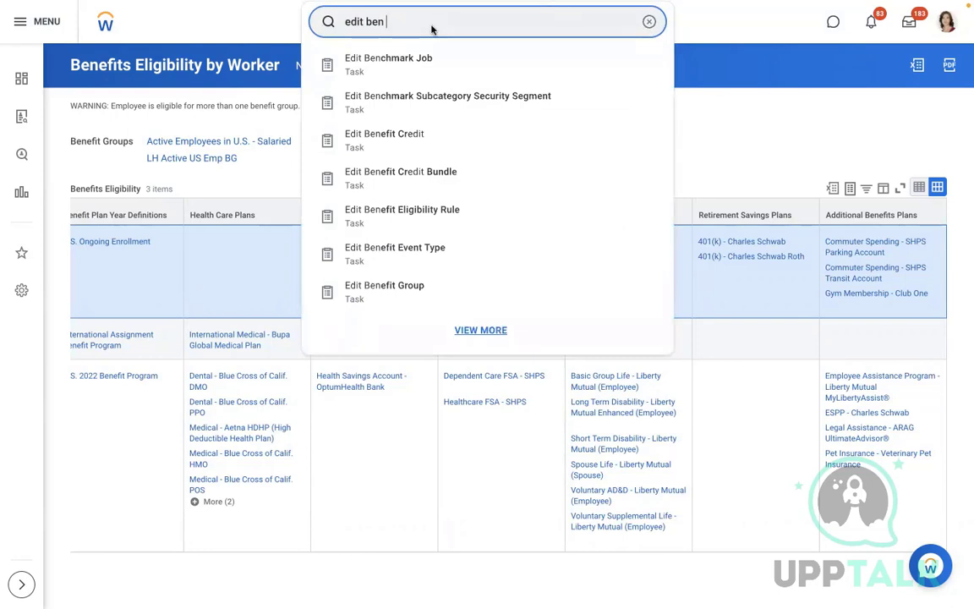
type(" plan")
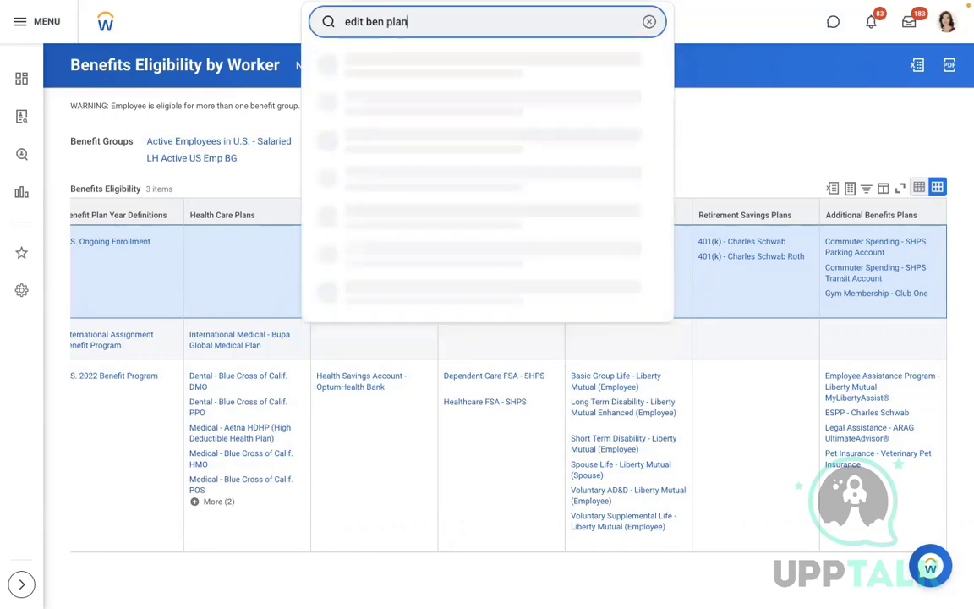
type(" year")
left_click(403, 58)
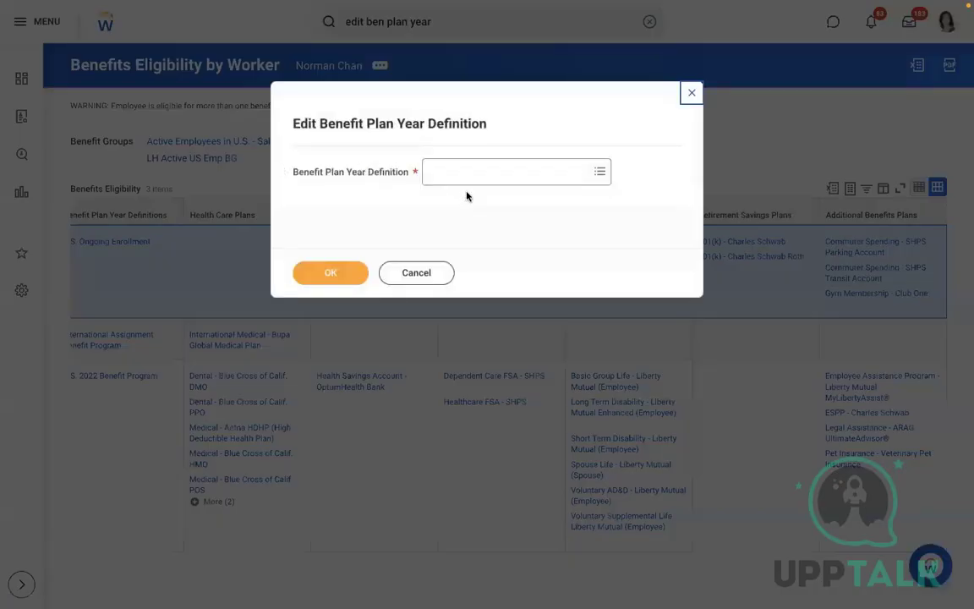
left_click(459, 174)
type("2022")
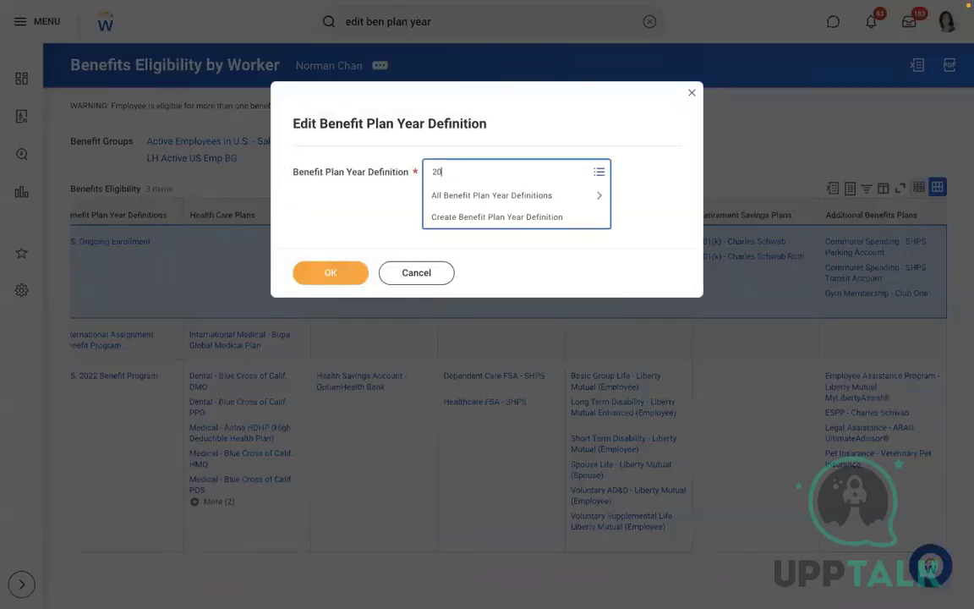
key("Return")
left_click(484, 186)
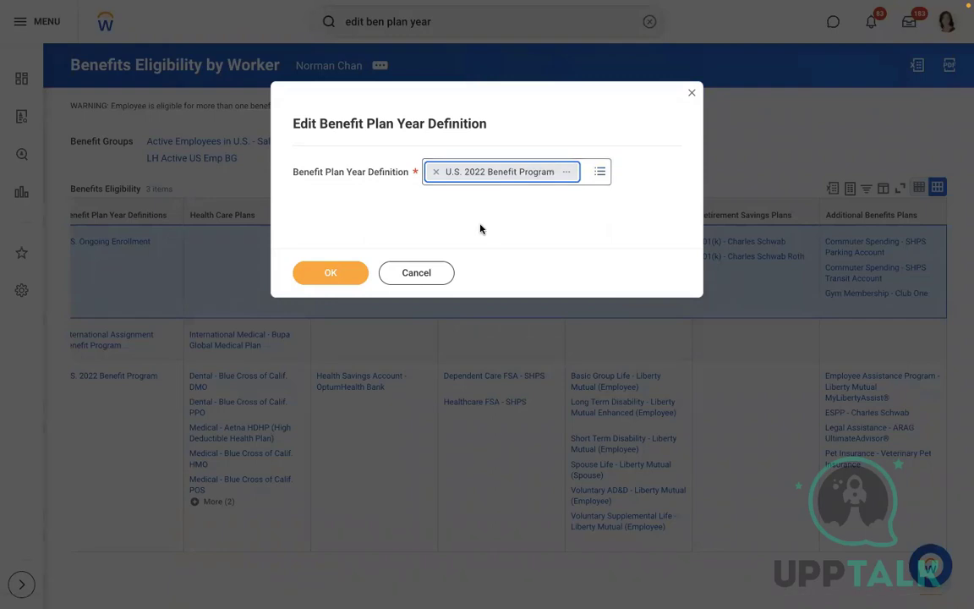
left_click(331, 273)
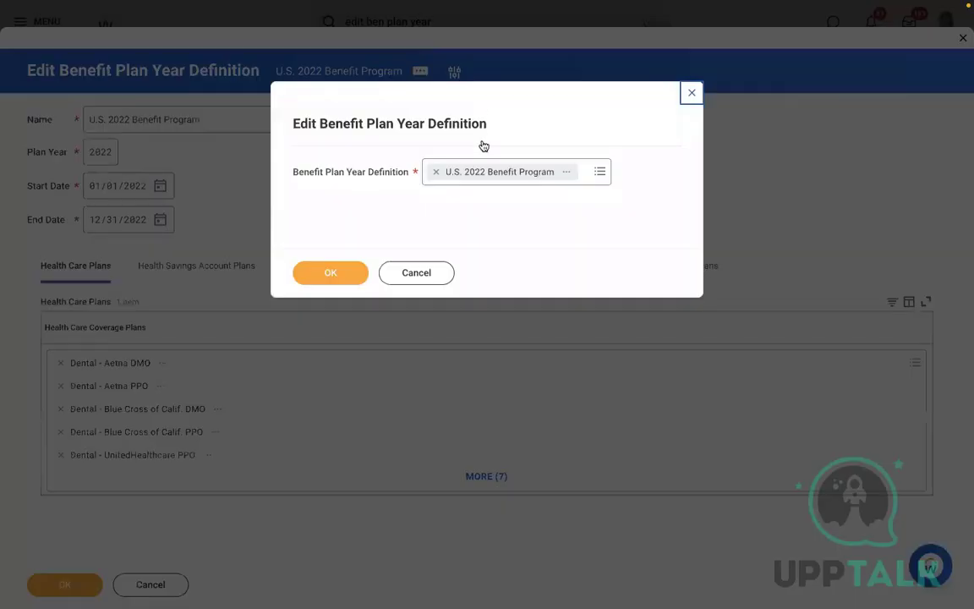
- Select AMD - USA Ongoing Benefits as the benefit plan year definition and open it for editing
left_click(440, 167)
left_click(435, 171)
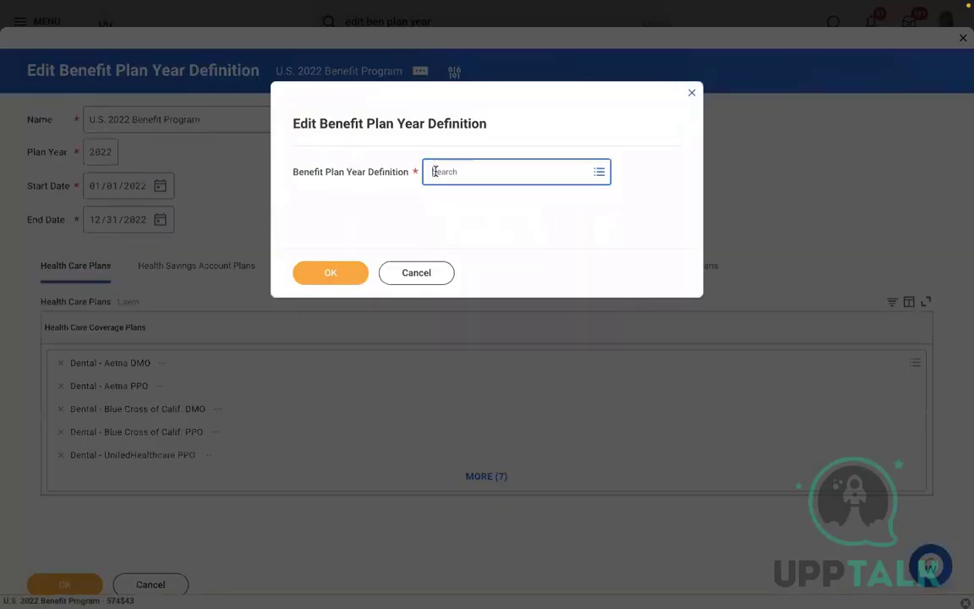
left_click(474, 201)
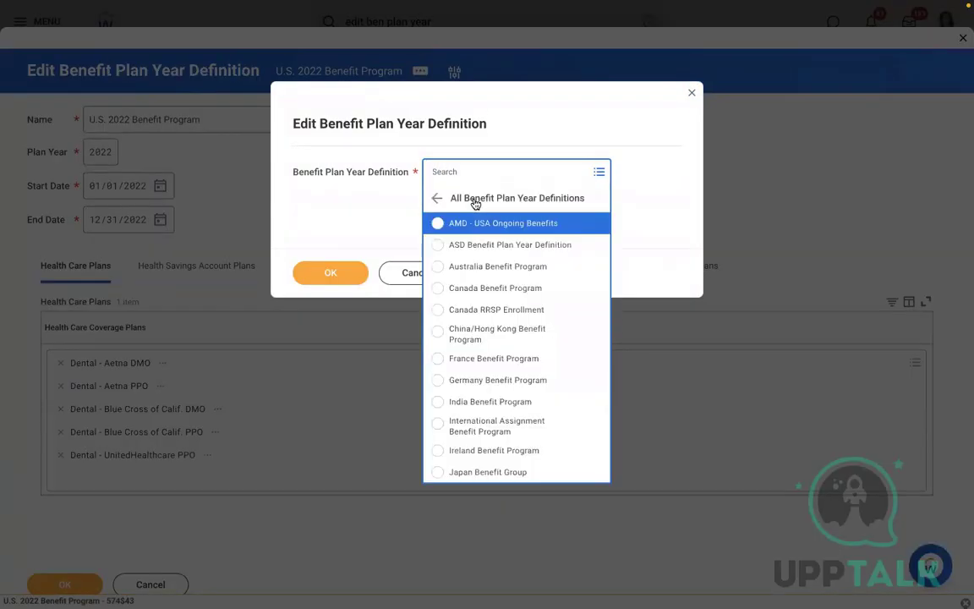
left_click(496, 224)
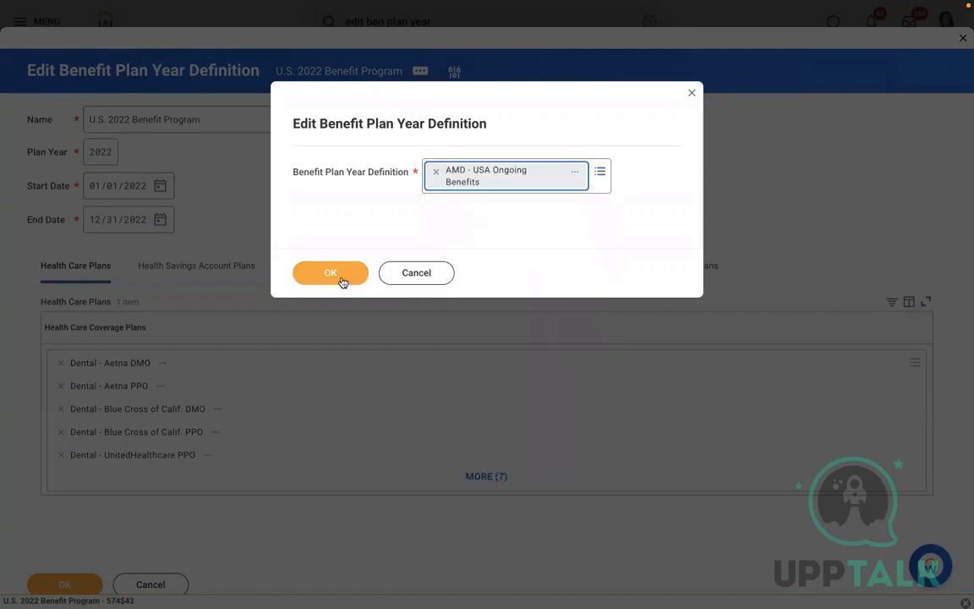
left_click(322, 276)
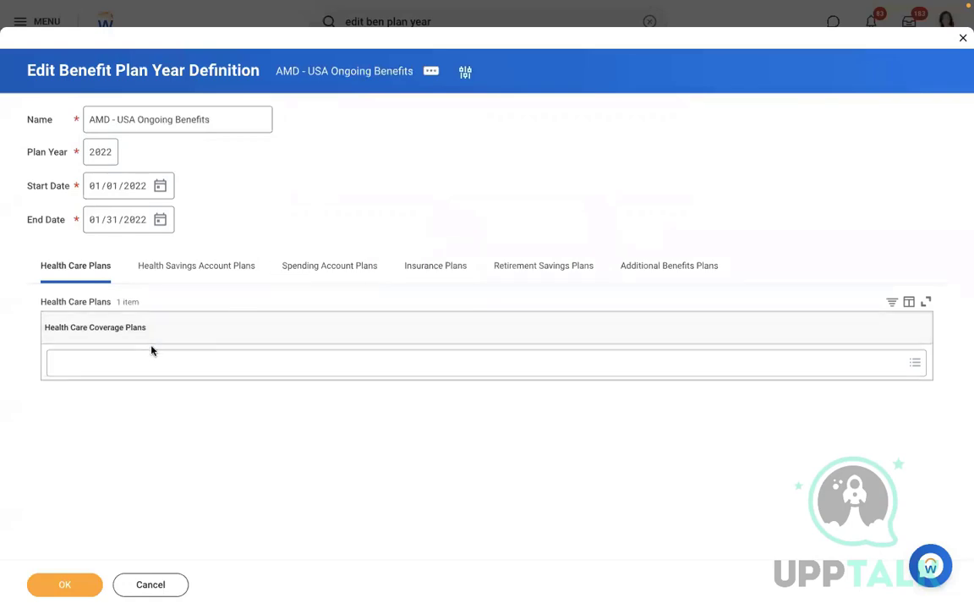
- Check the definition's health savings account plans and end date, and save the definition
left_click(236, 271)
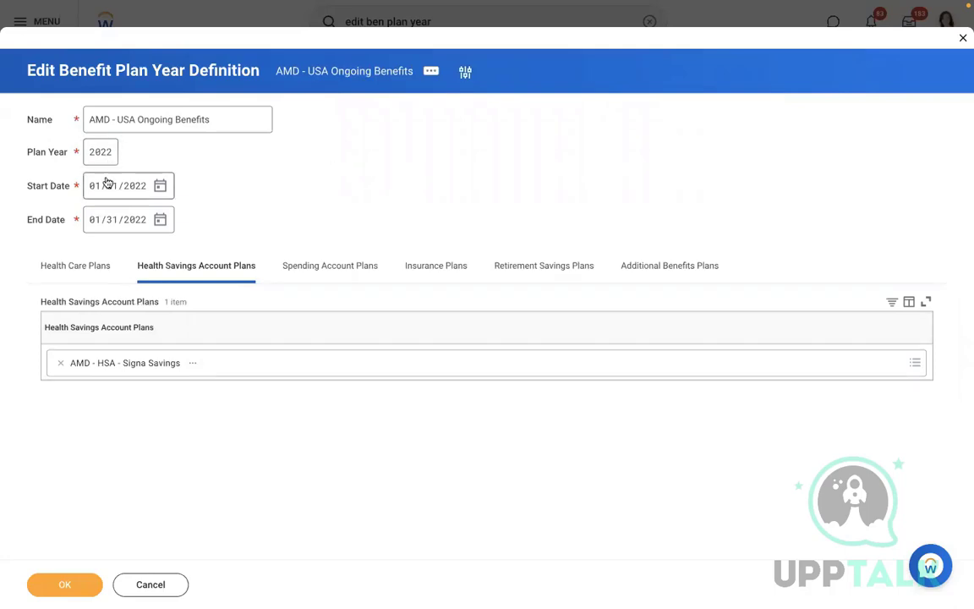
left_click(95, 222)
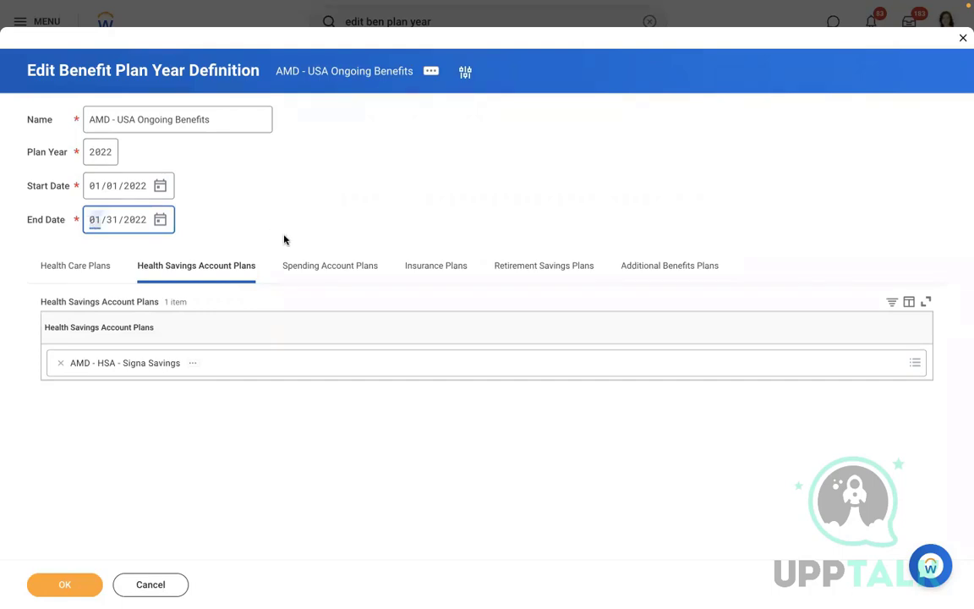
left_click(76, 584)
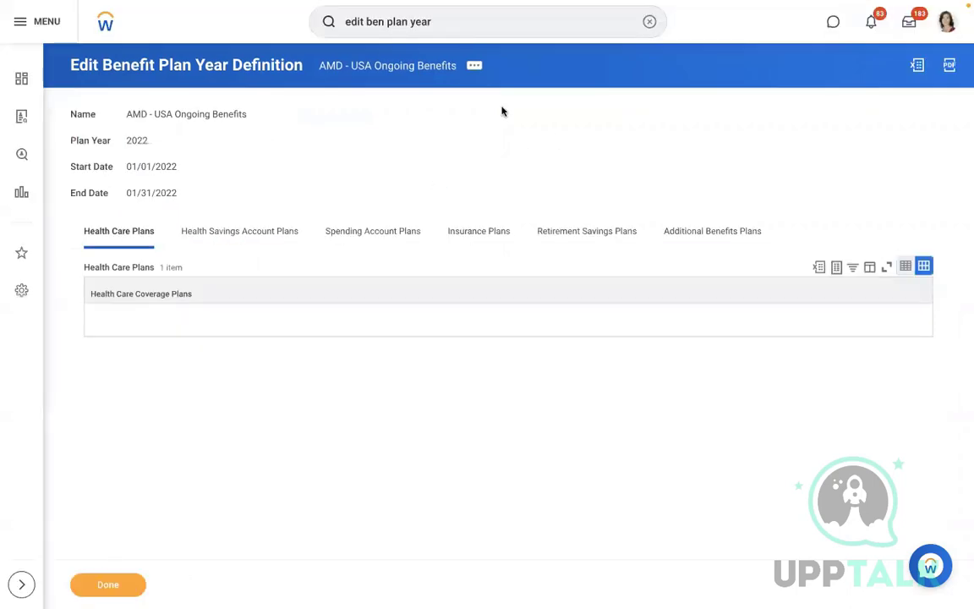
- Search for the San Francisco Staff Payroll Specialist by first name and open the worker's profile
left_click(649, 23)
left_click(252, 185)
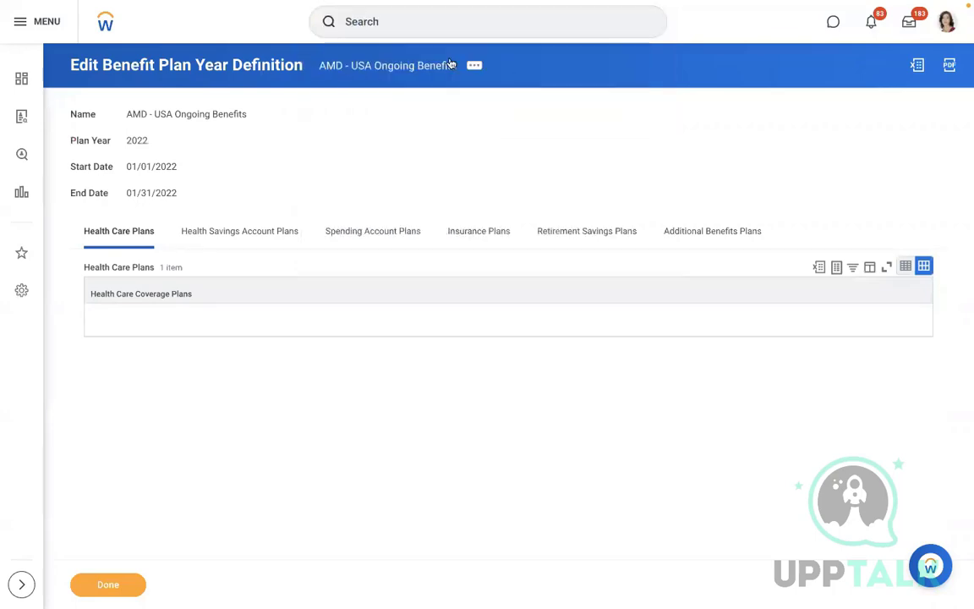
left_click(403, 35)
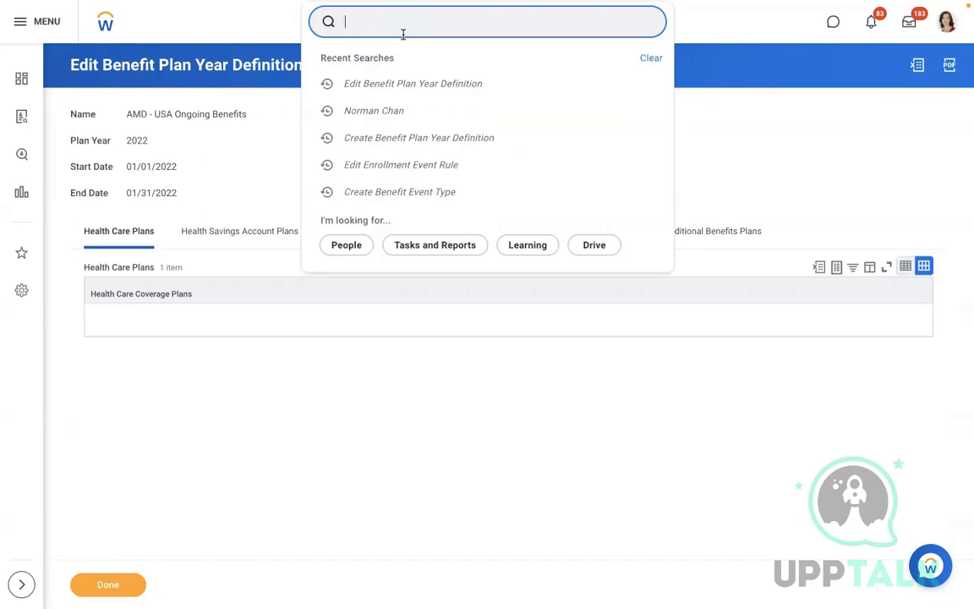
type("norm")
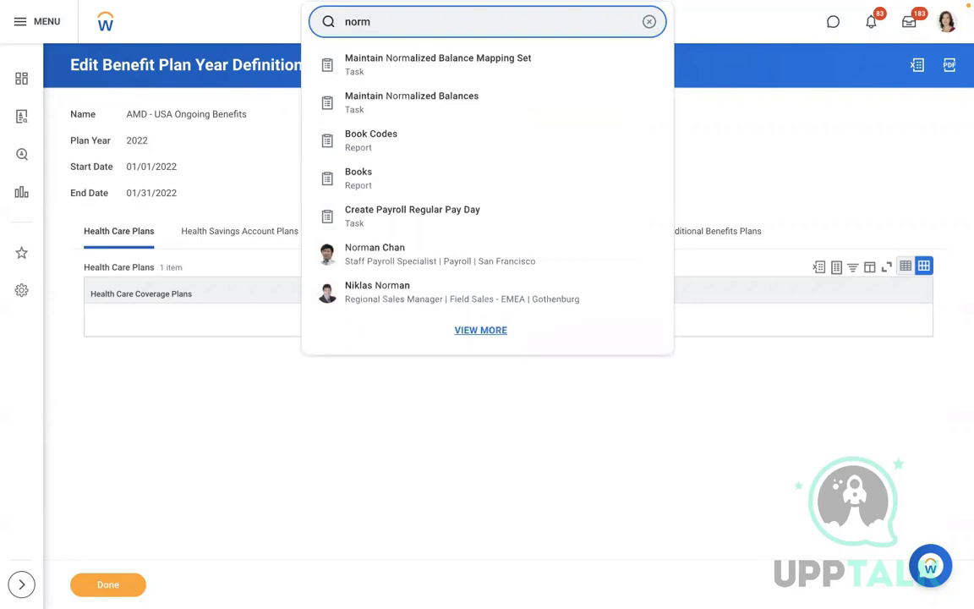
type("an")
left_click(377, 67)
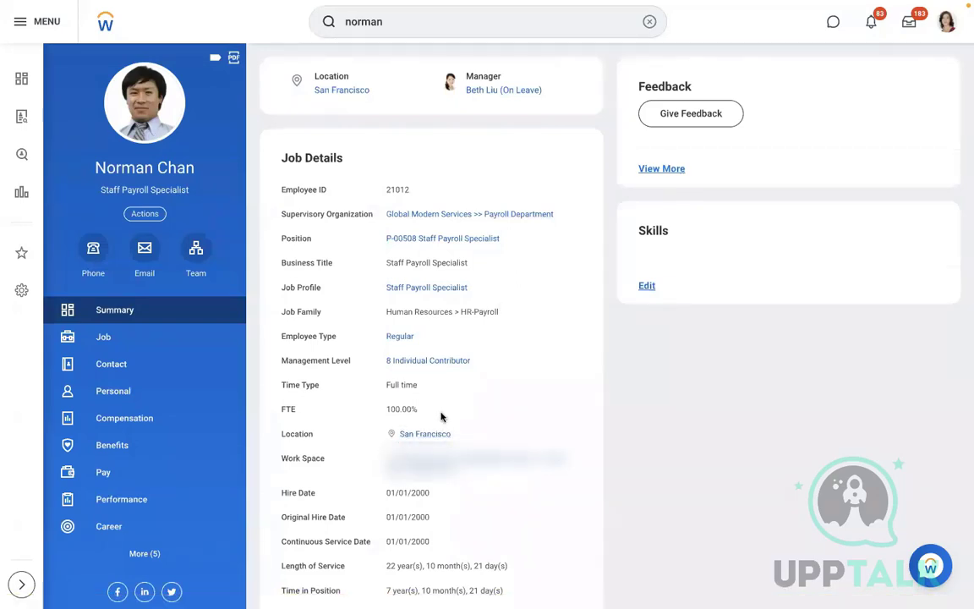
- Open the worker's Staff Payroll Specialist job profile and examine its overview, characteristics and pay rate types
left_click(409, 288)
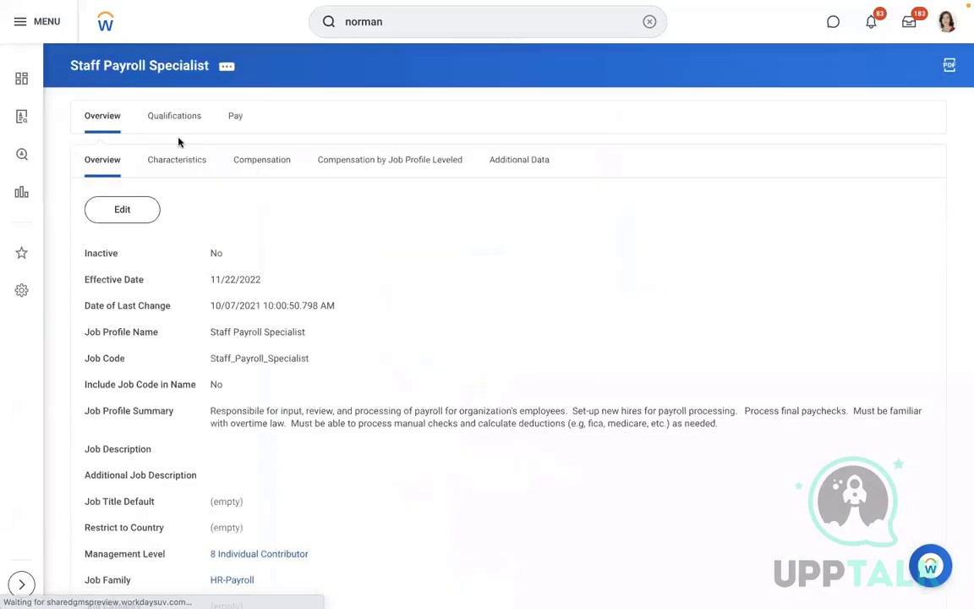
scroll(446, 293, "down", 2)
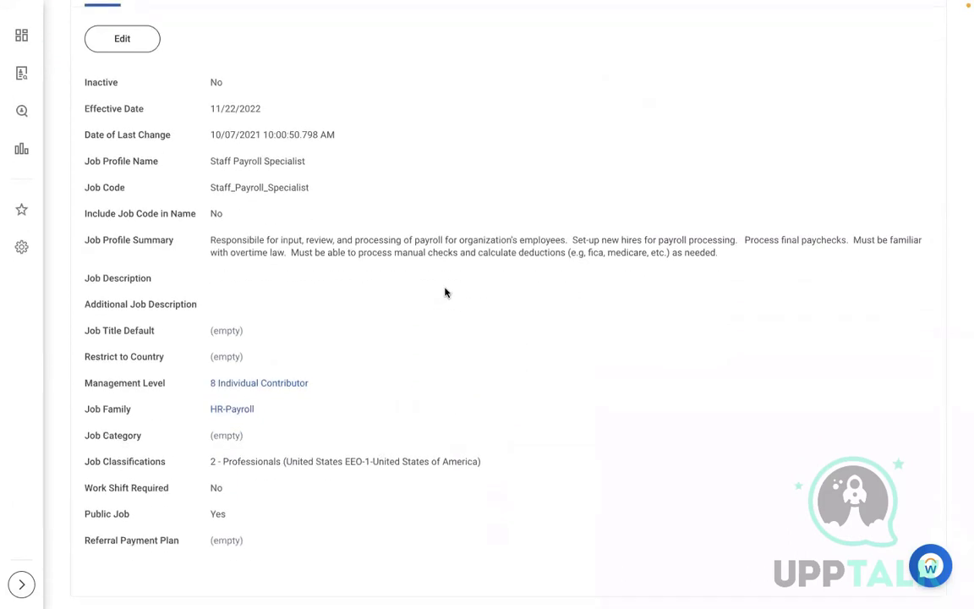
scroll(445, 292, "up", 2)
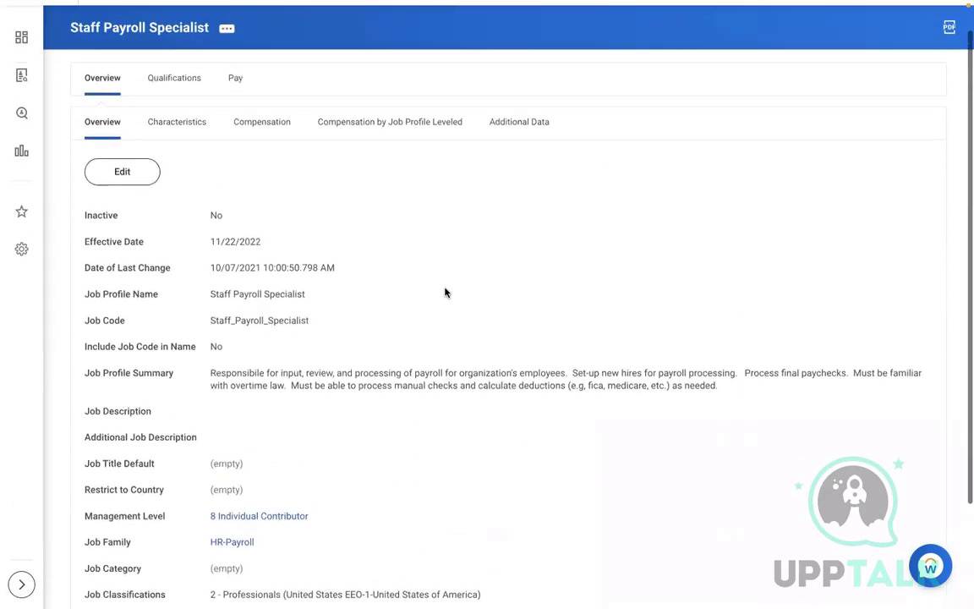
left_click(171, 127)
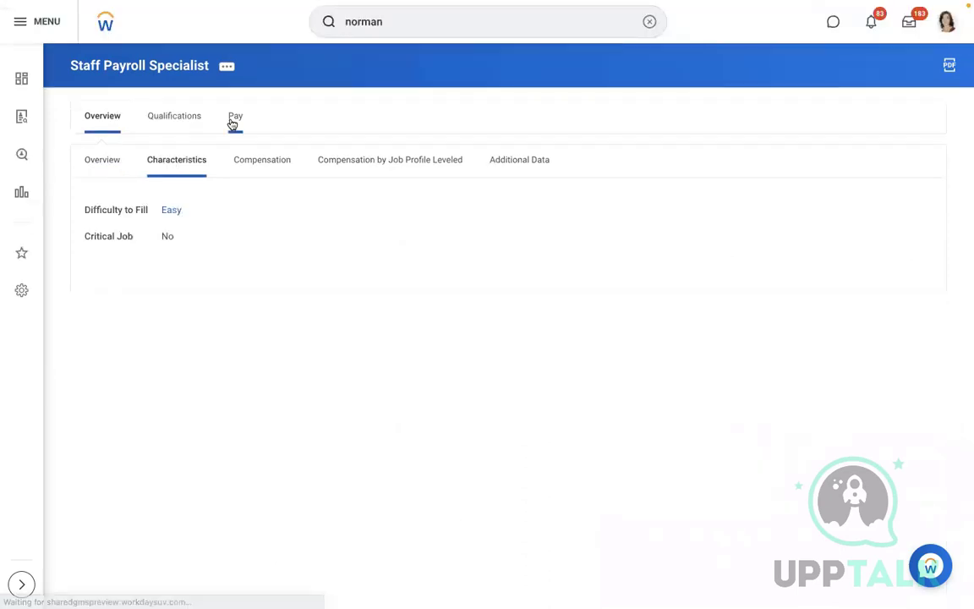
left_click(232, 120)
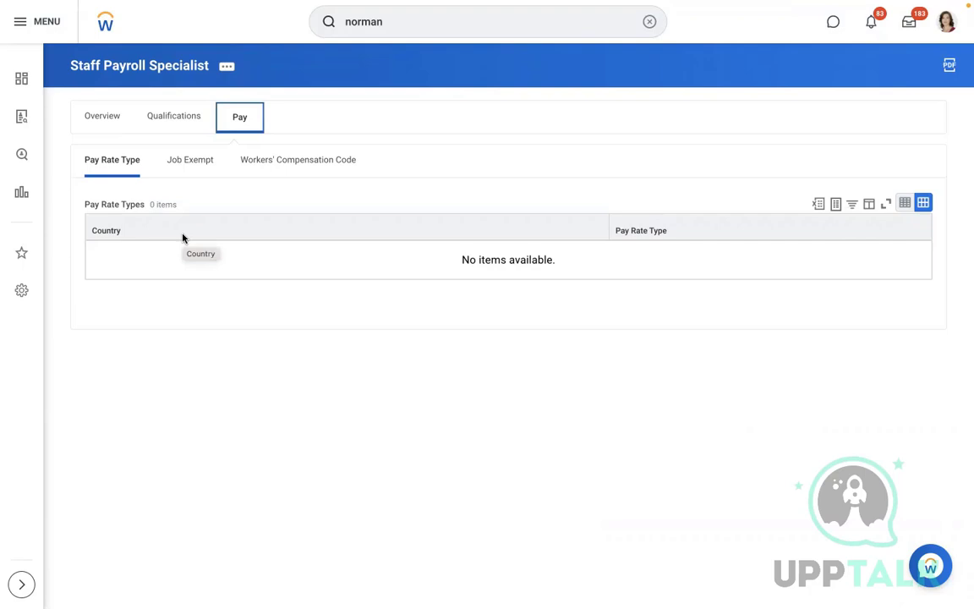
- Run the Benefit Plans report as of 11/22/2022 and open the Active Employees in U.S. - Salaried benefit group of AMD - HSA - Signa Savings
left_click(649, 21)
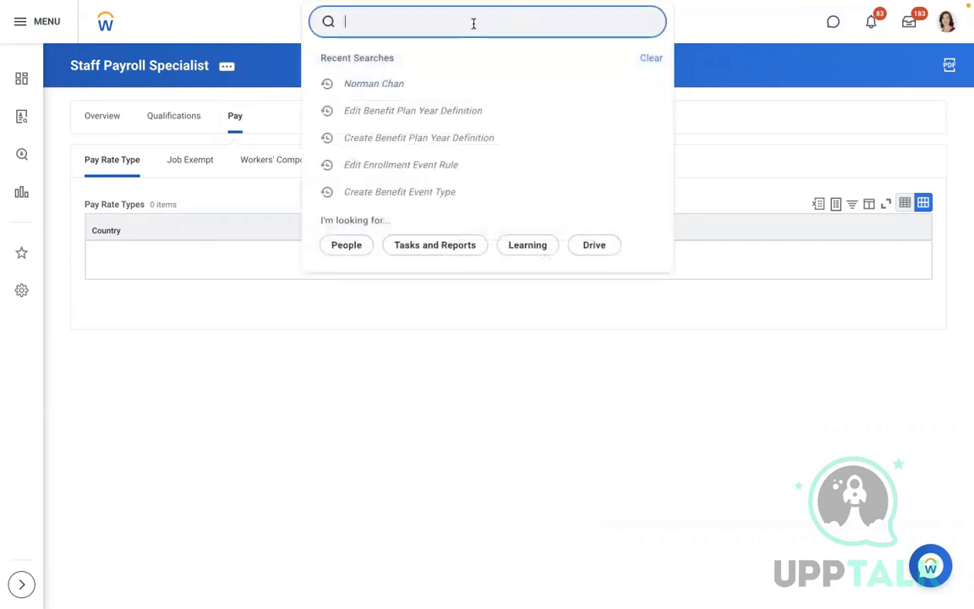
type("ben pl")
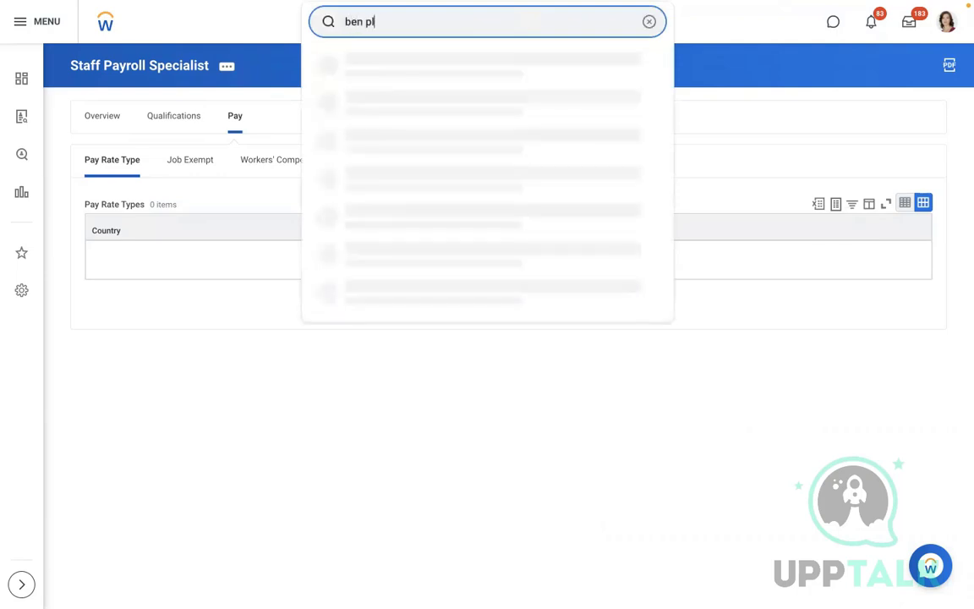
type("ans")
left_click(408, 68)
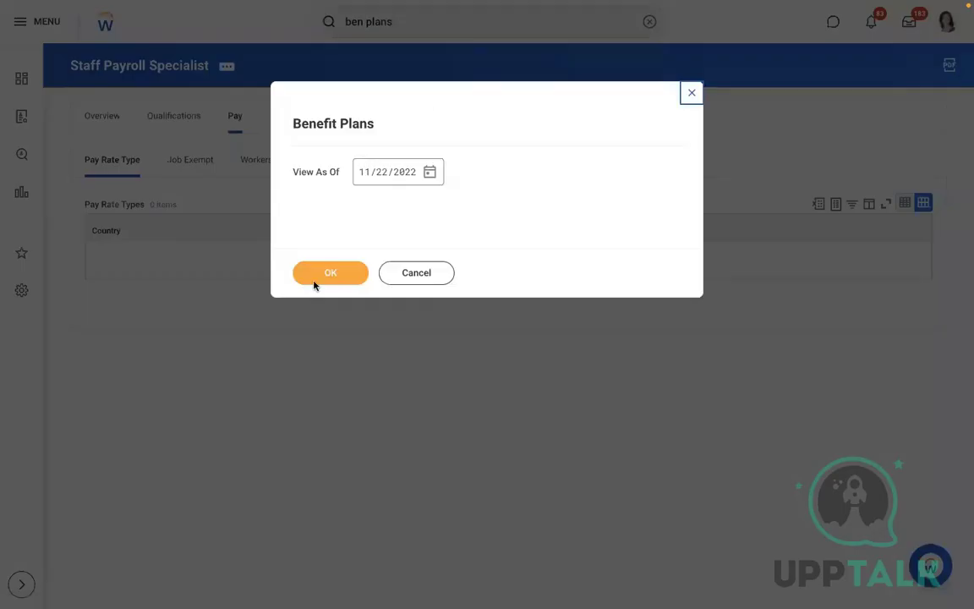
left_click(305, 282)
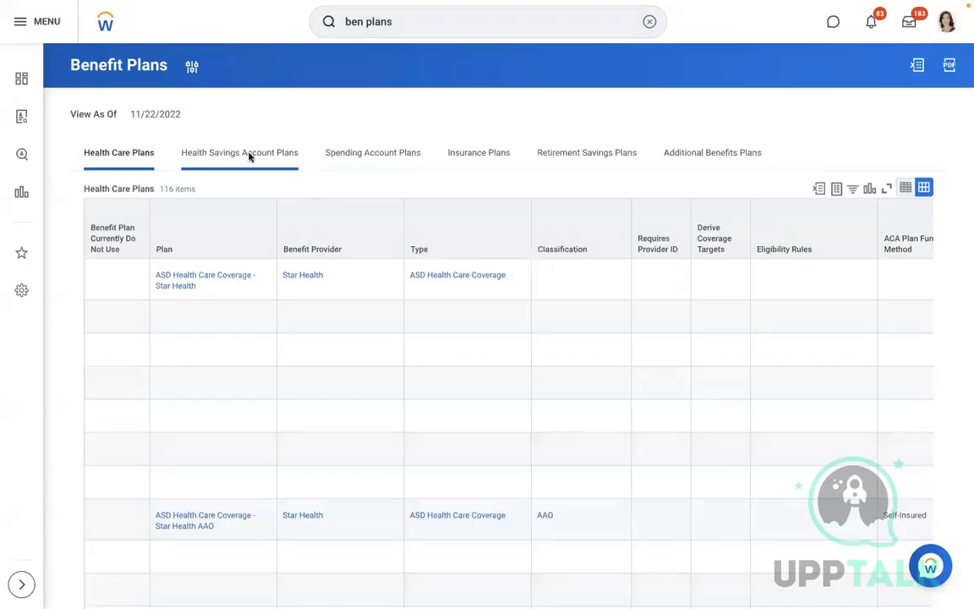
left_click(249, 156)
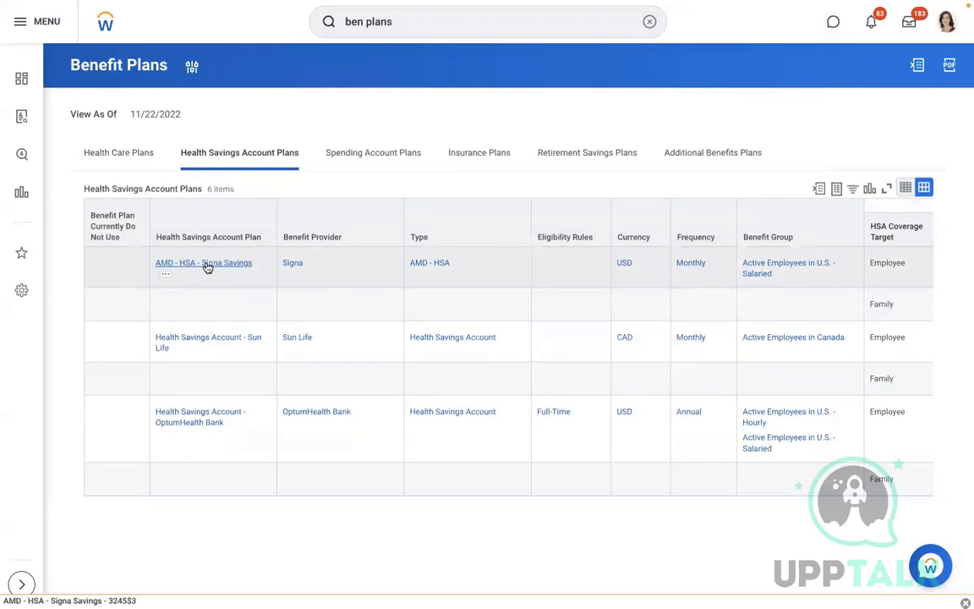
left_click(762, 270)
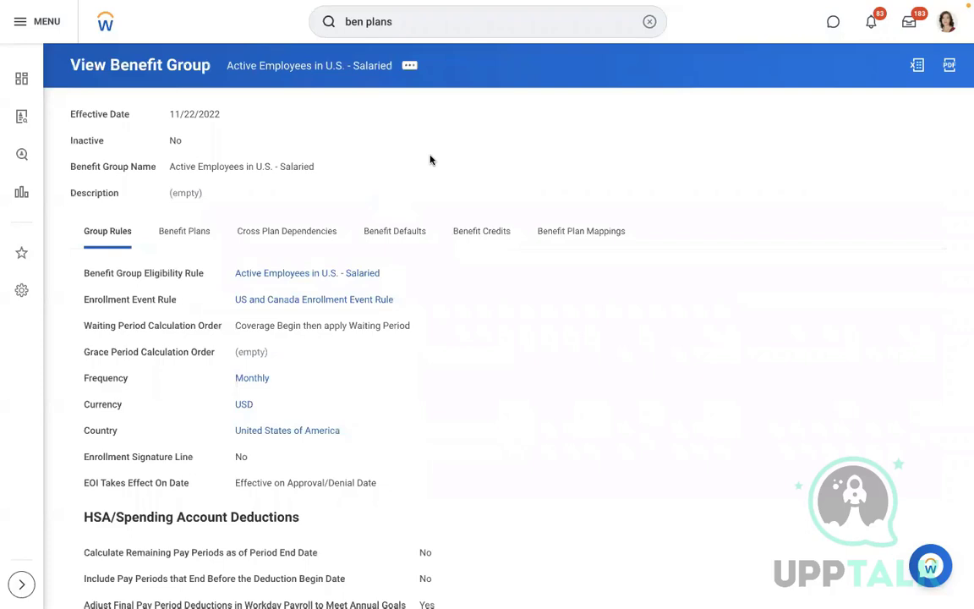
- Open the Active Employees in U.S. - Salaried eligibility rule and examine each condition, including the organization, country and hourly compensation plan criteria
left_click(285, 275)
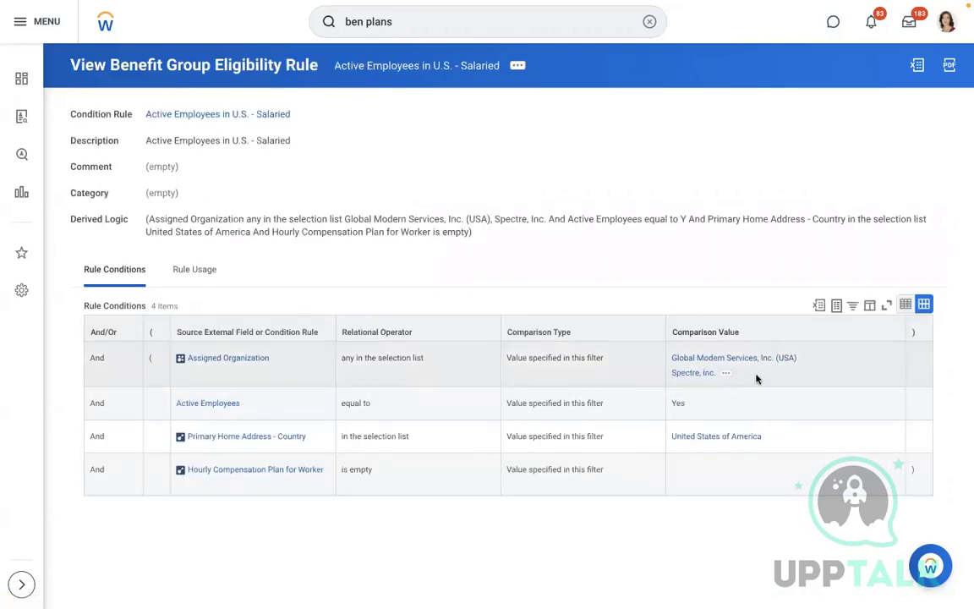
left_click(773, 379)
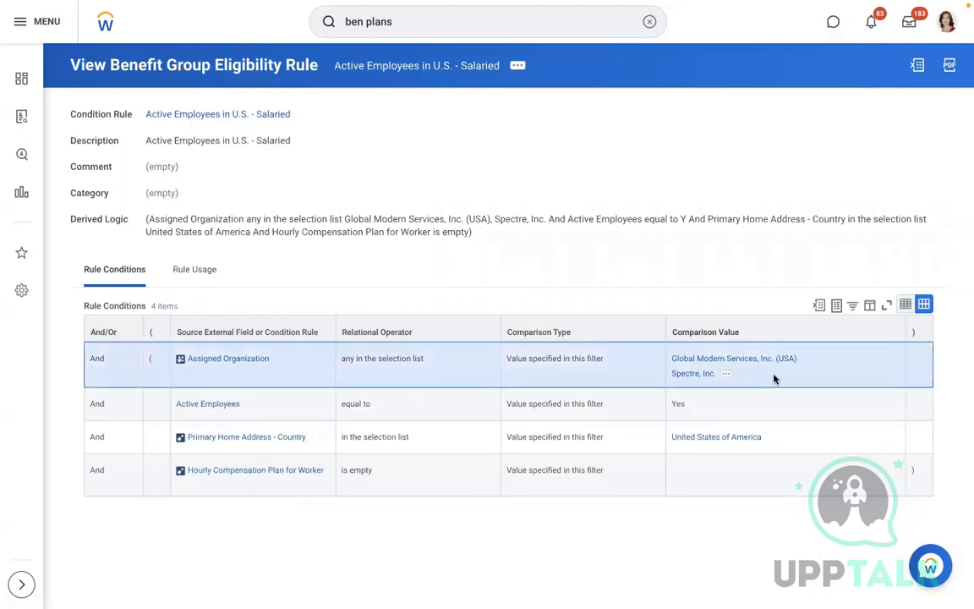
left_click(734, 405)
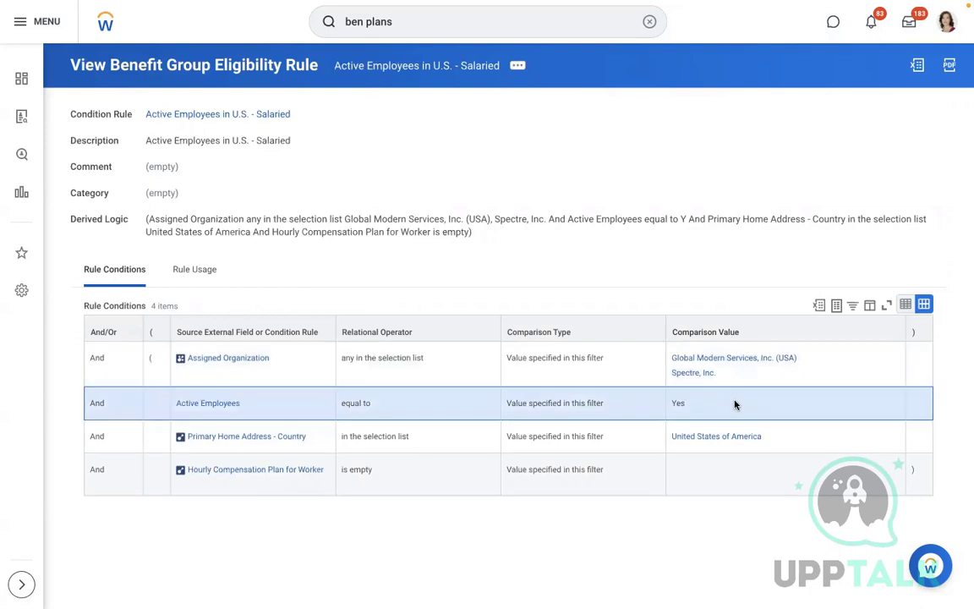
left_click(809, 437)
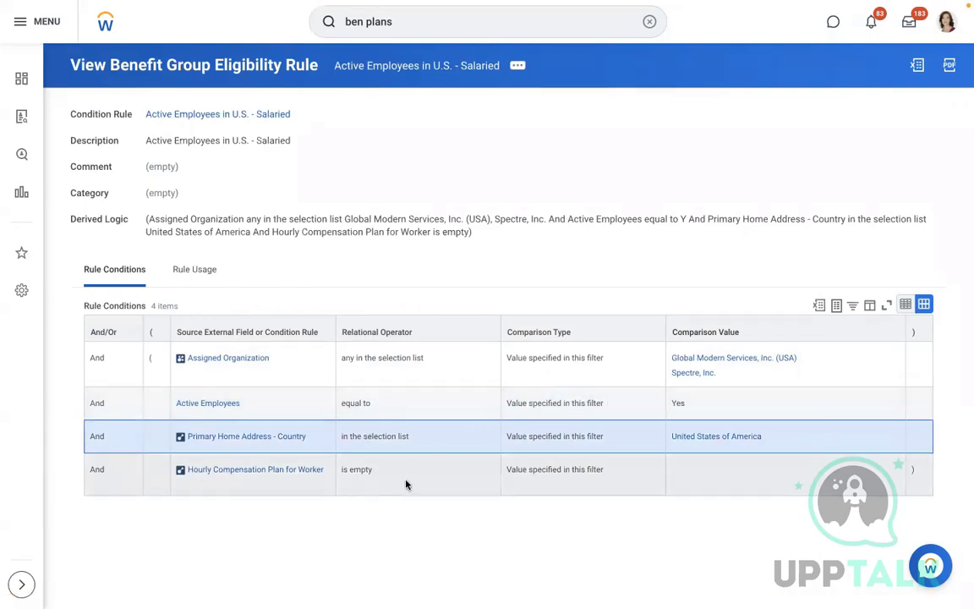
left_click(401, 479)
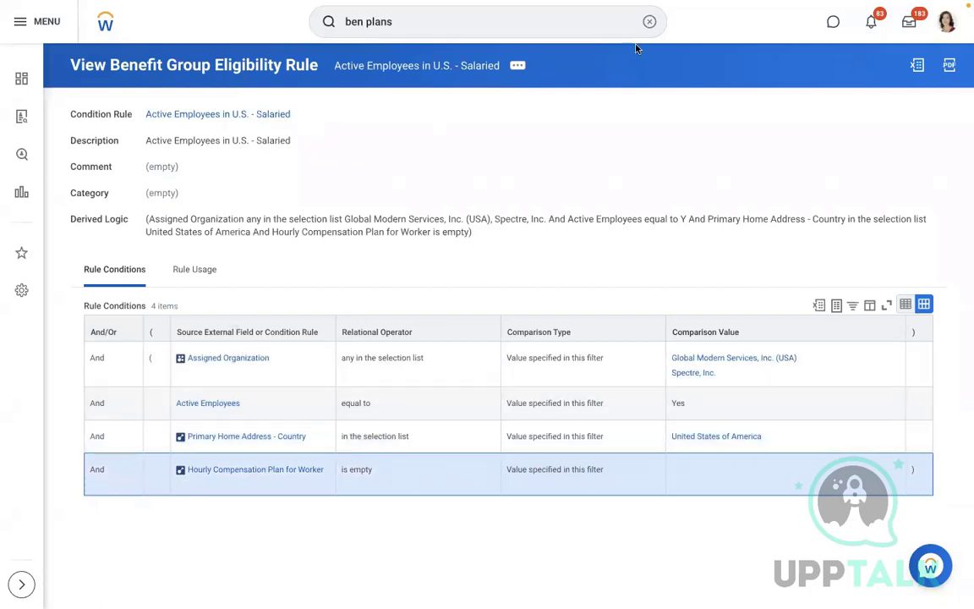
- Reopen the San Francisco payroll worker's profile and start editing the Staff Payroll Specialist job profile with effective date 01/01/2022
left_click(648, 22)
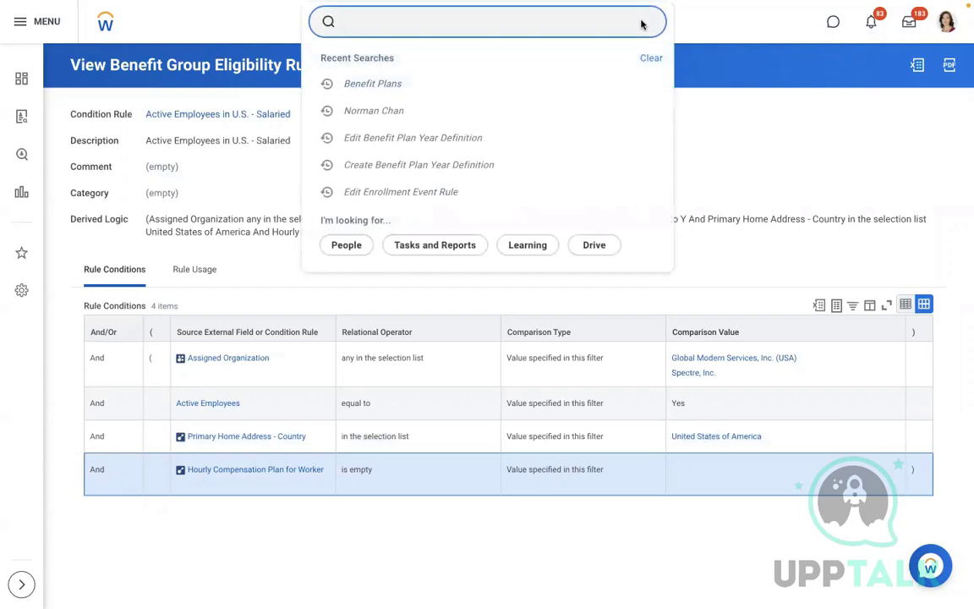
left_click(414, 113)
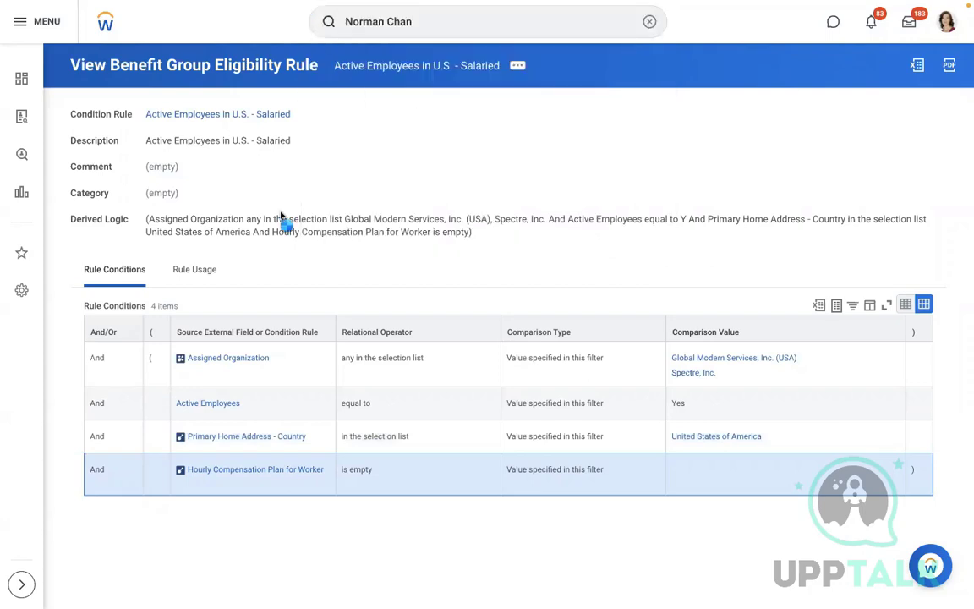
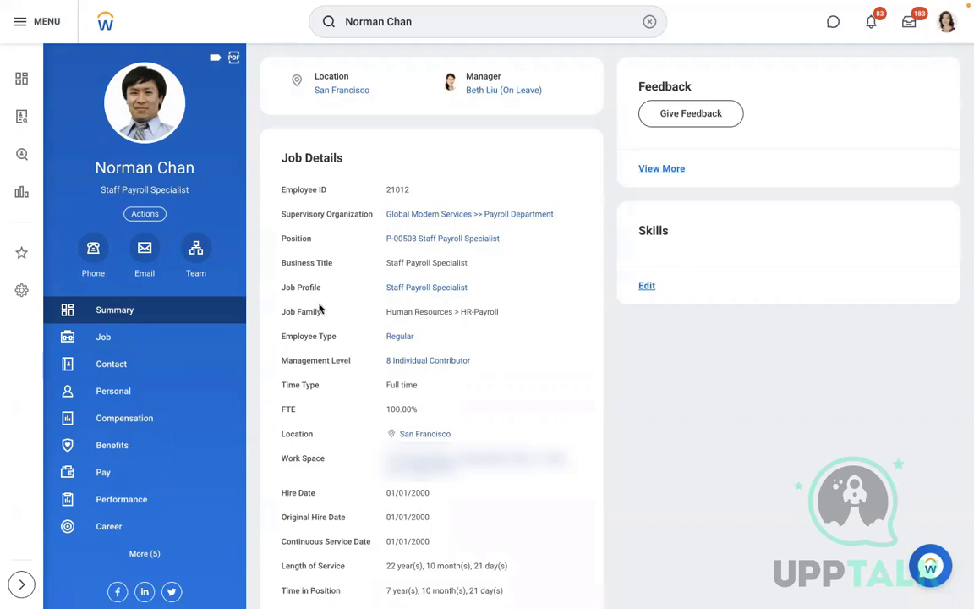
left_click(407, 286)
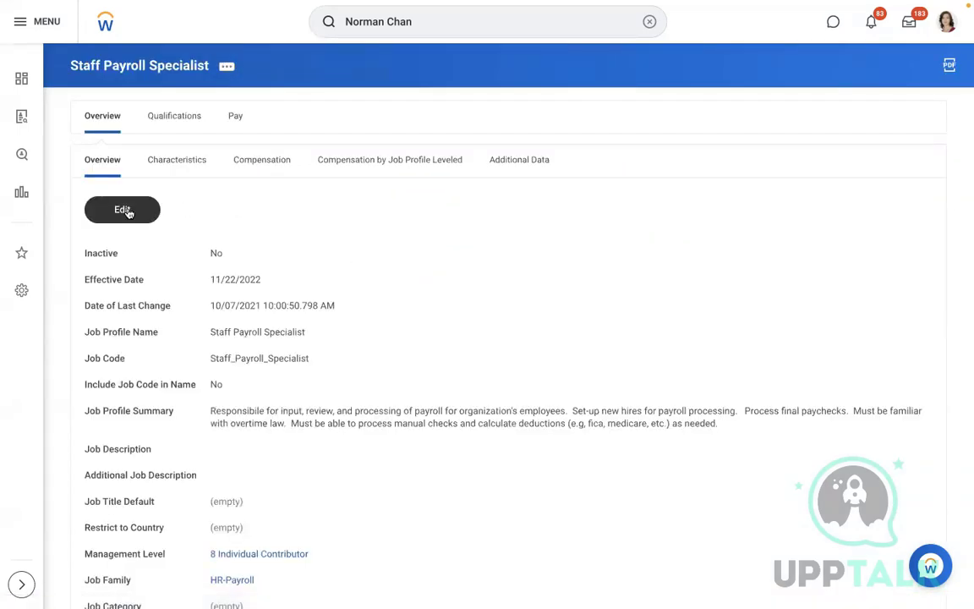
left_click(124, 210)
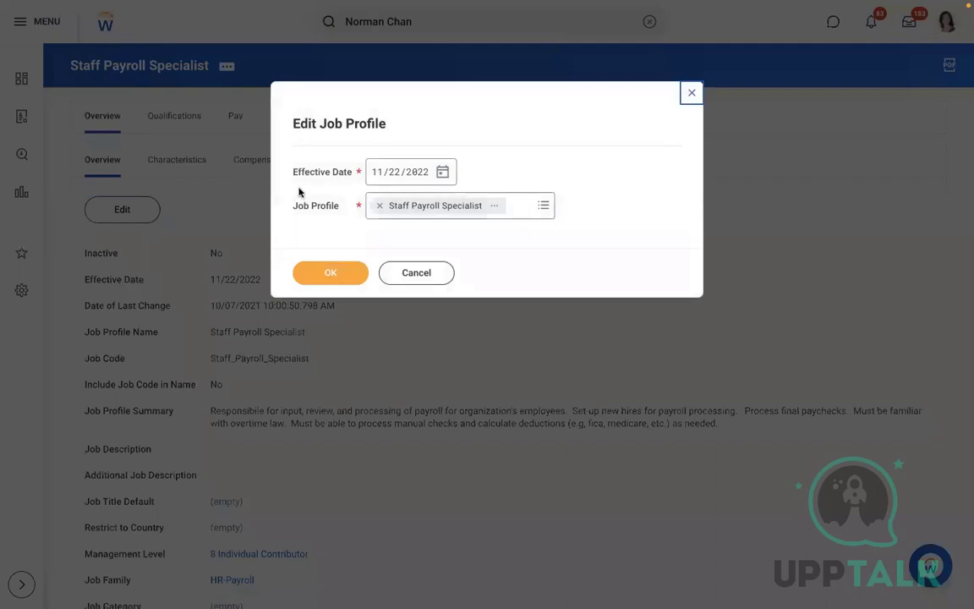
left_click(377, 176)
type("0101")
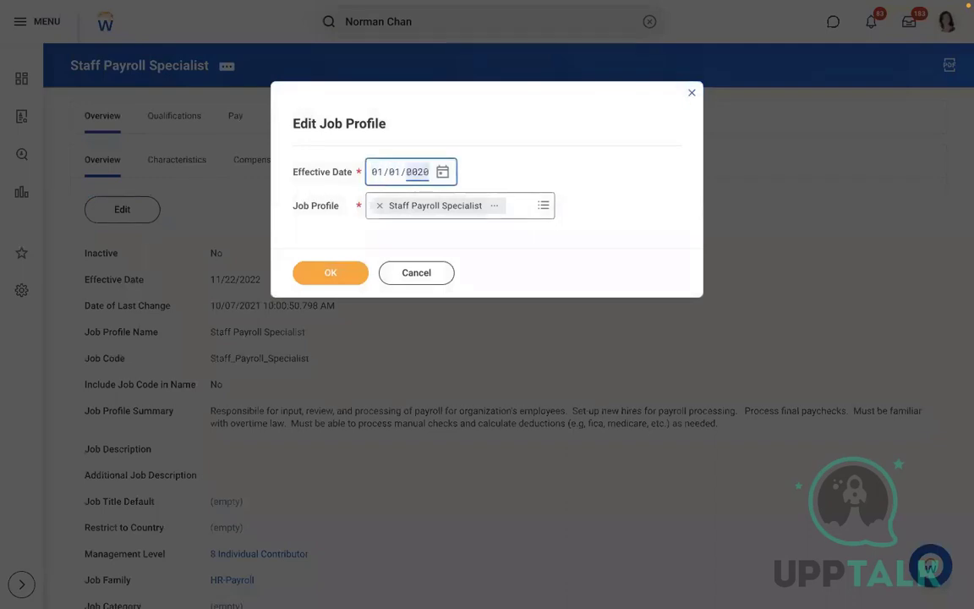
left_click(323, 277)
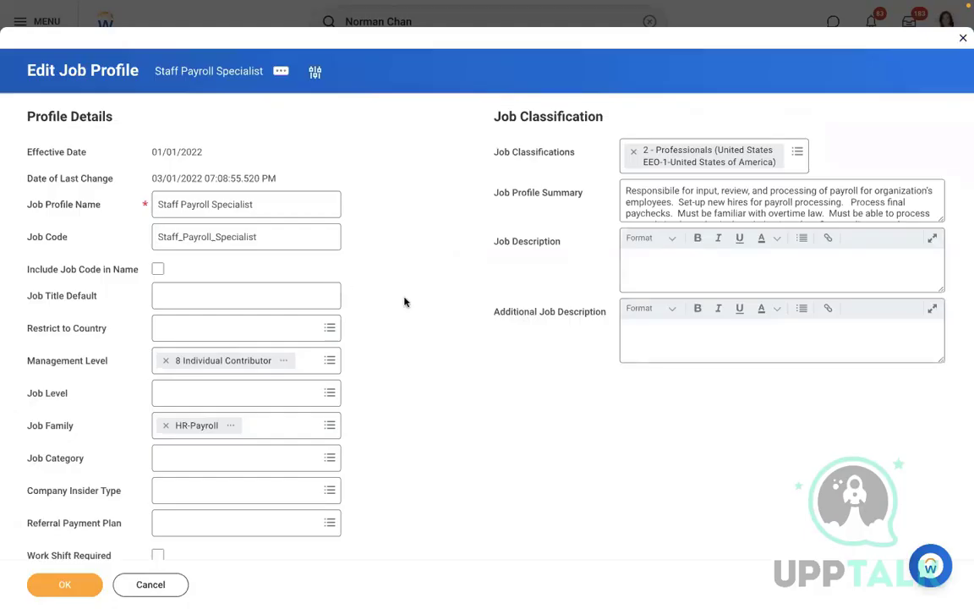
- Add a row to the job profile's pay rate types with United States of America as the country
scroll(404, 302, "down", 1)
scroll(404, 302, "down", 5)
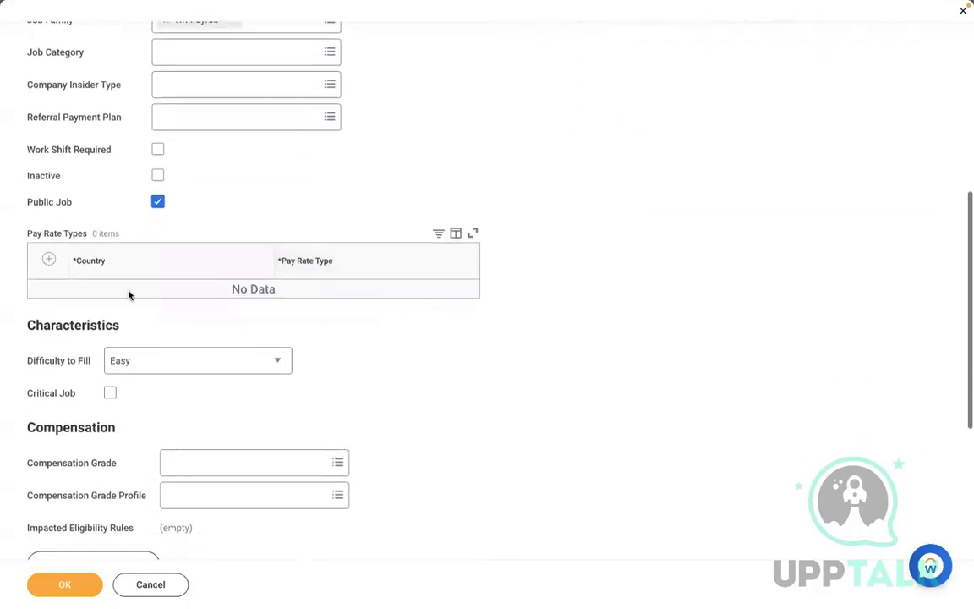
left_click(49, 261)
left_click(124, 299)
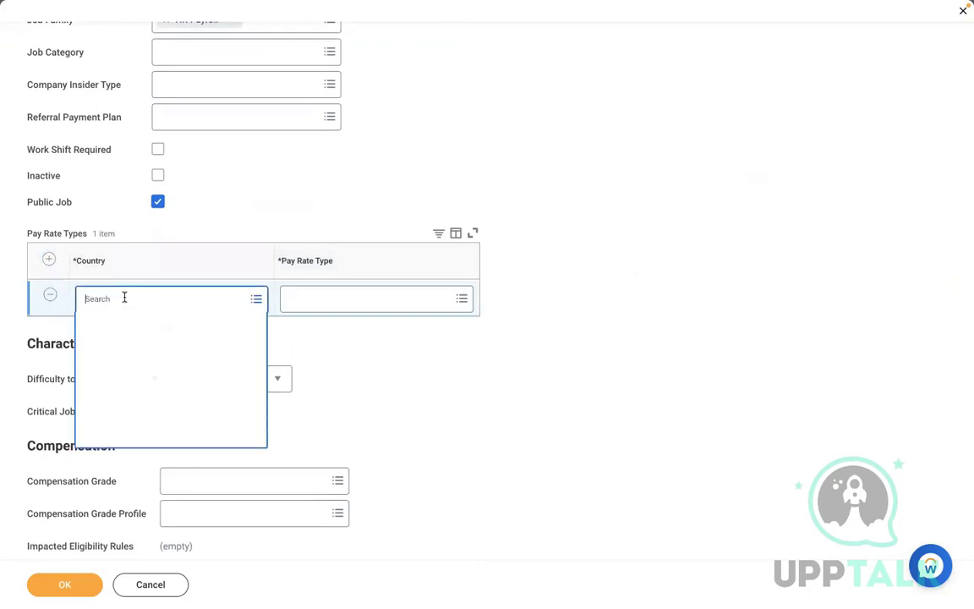
type("usa")
key("Return")
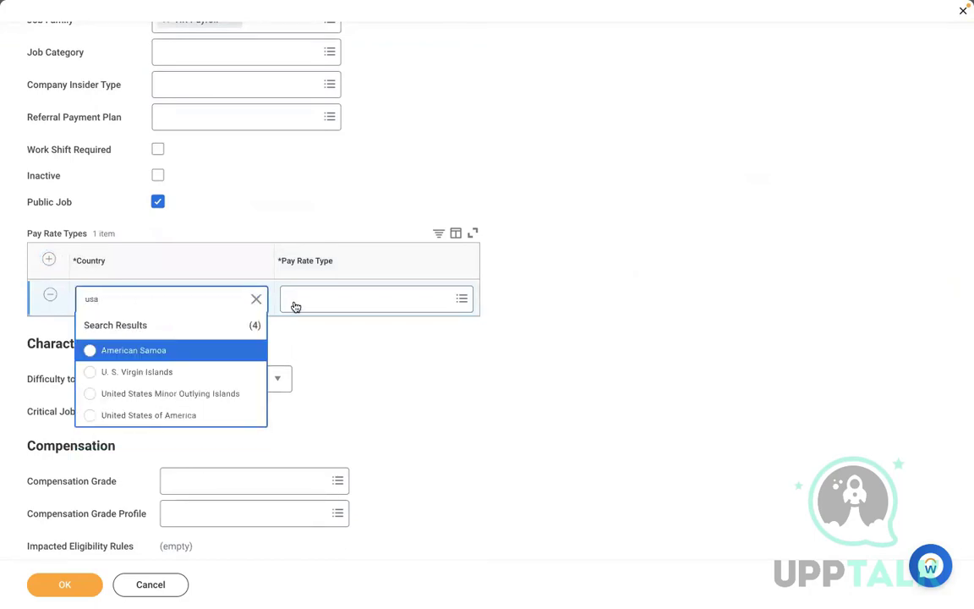
left_click(107, 414)
- Set the United States row's pay rate type to Salaried and save the job profile
left_click(320, 301)
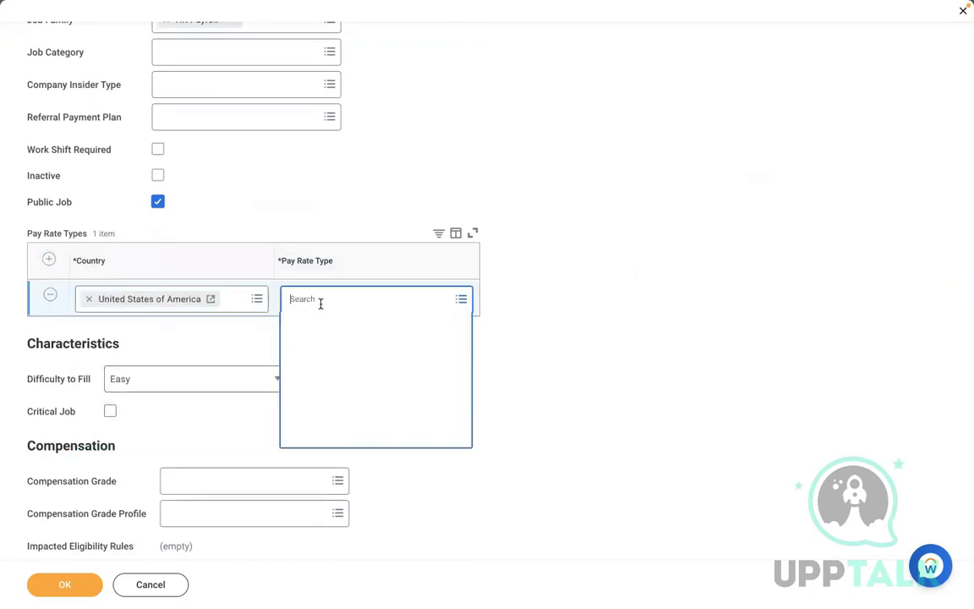
type("sal")
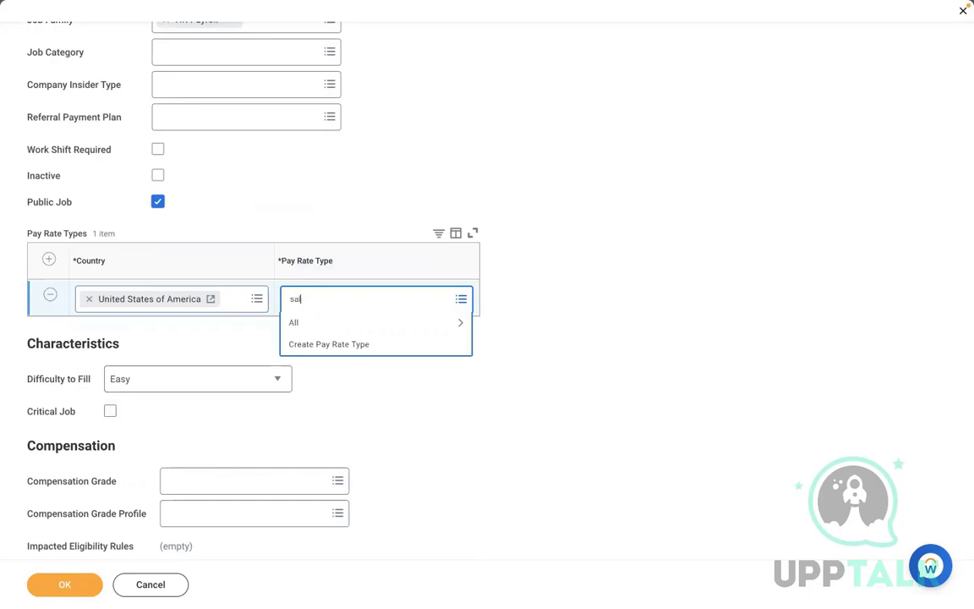
key("Return")
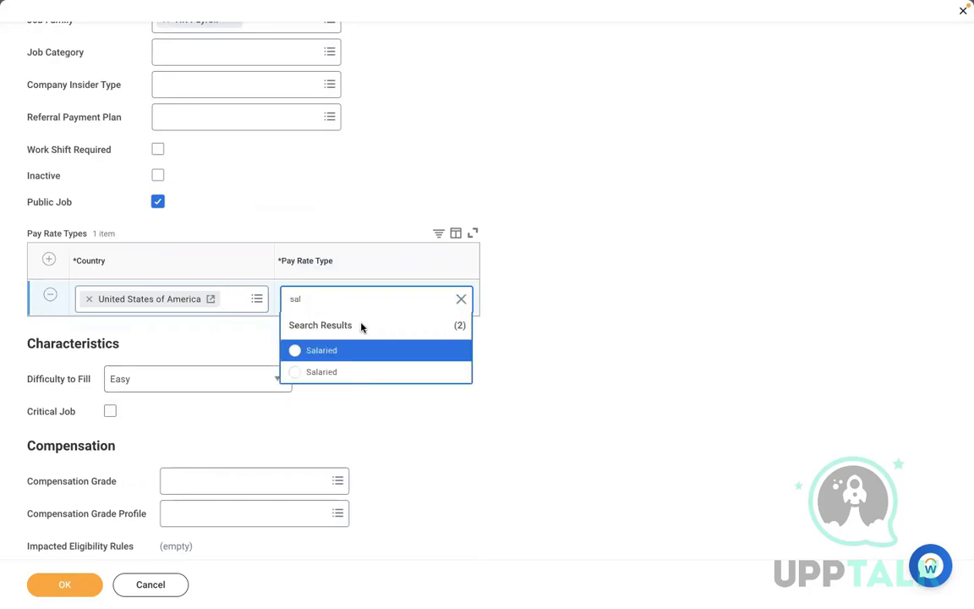
left_click(329, 353)
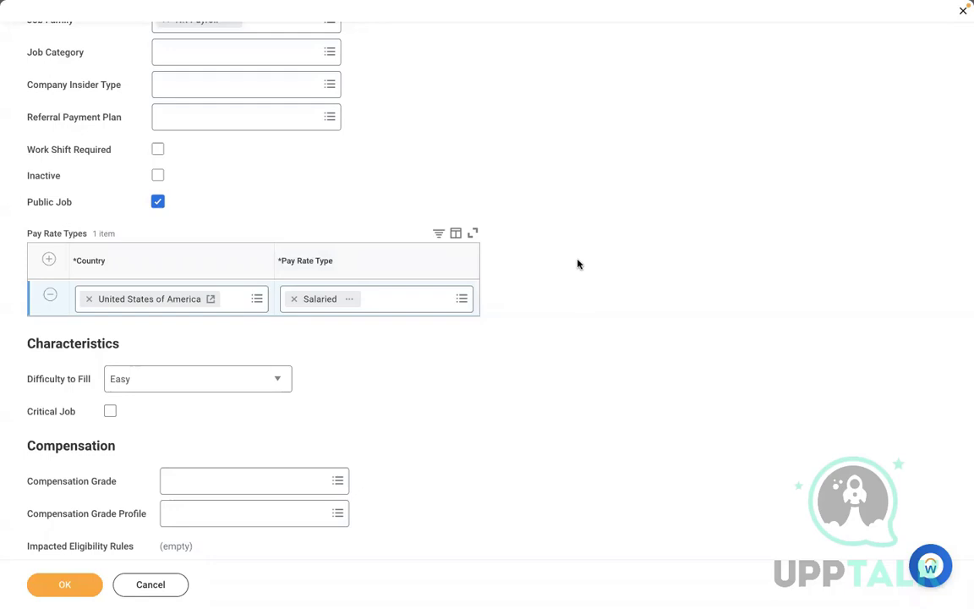
scroll(577, 264, "up", 5)
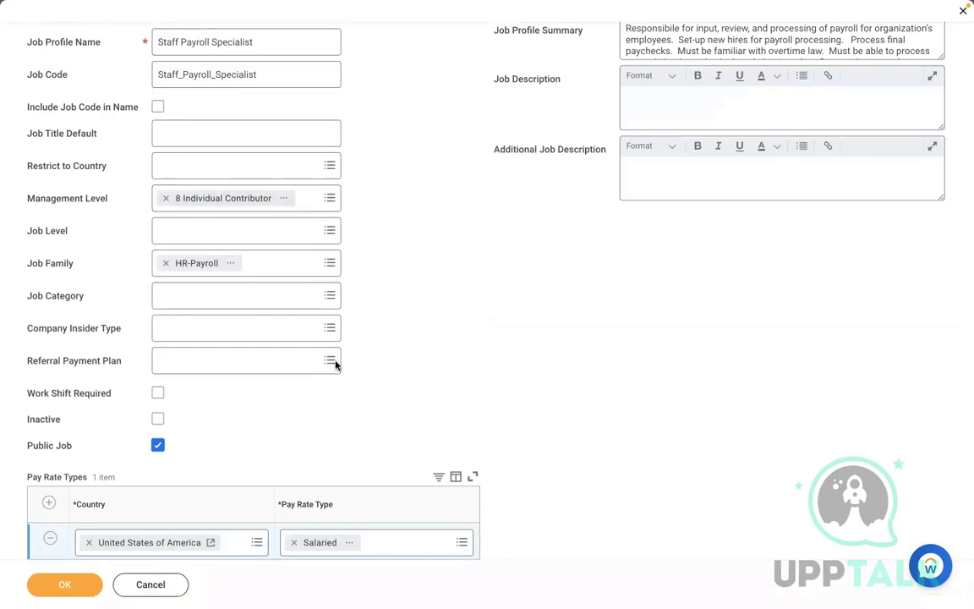
scroll(336, 364, "down", 5)
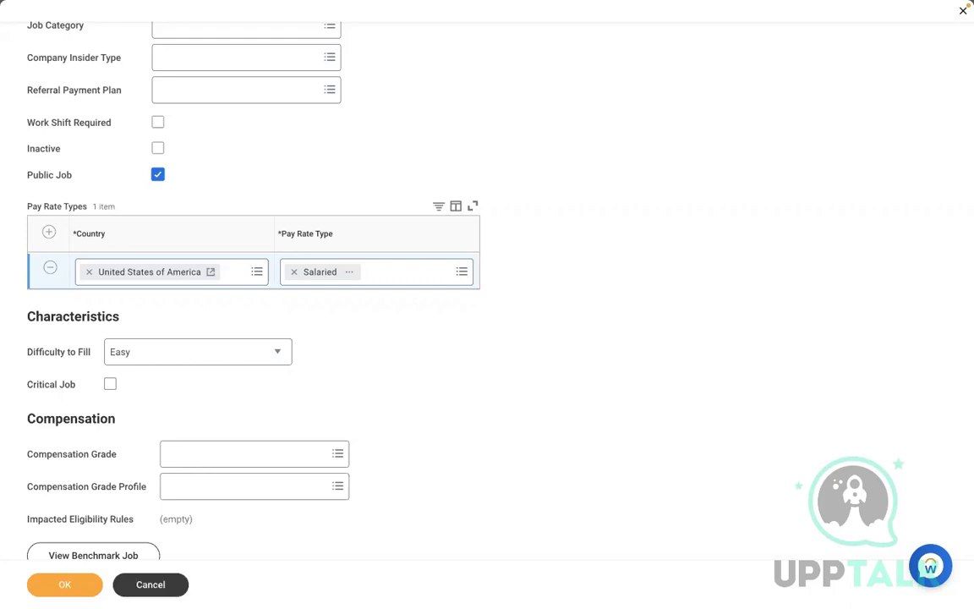
left_click(72, 584)
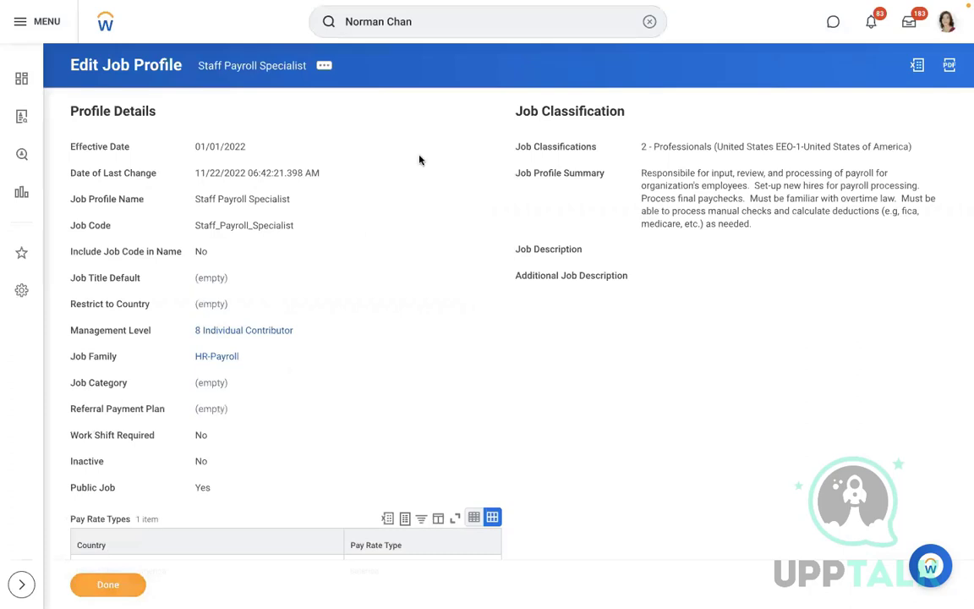
- Search for the Staff Payroll Specialist worker again and start the Change Benefits task for that worker
left_click(434, 26)
key("Return")
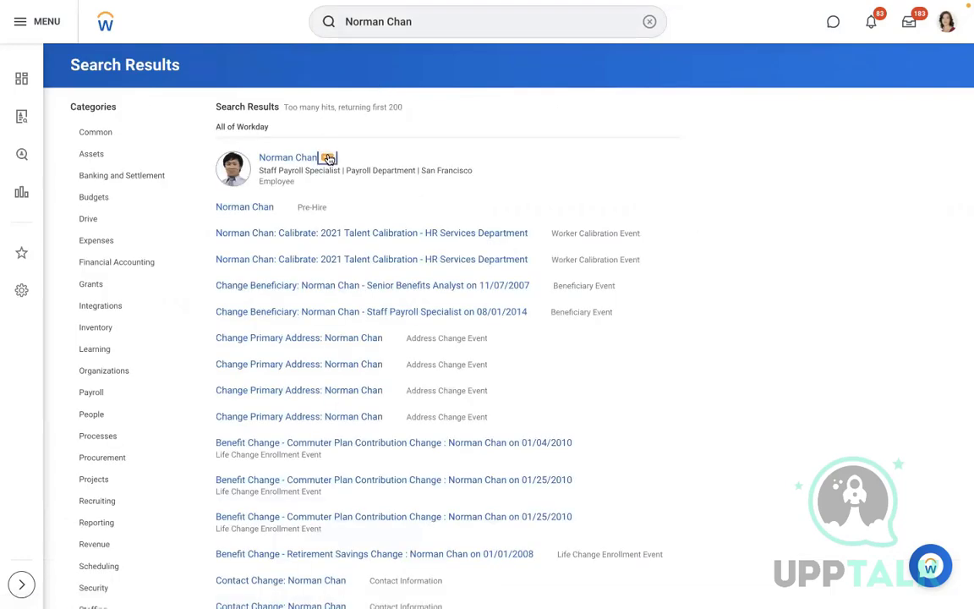
left_click(327, 159)
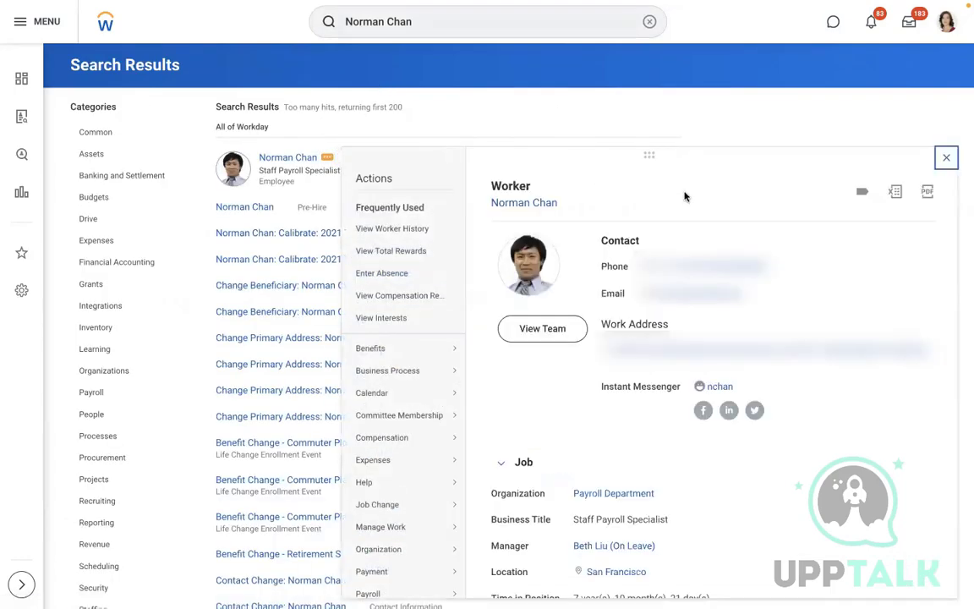
scroll(684, 197, "down", 3)
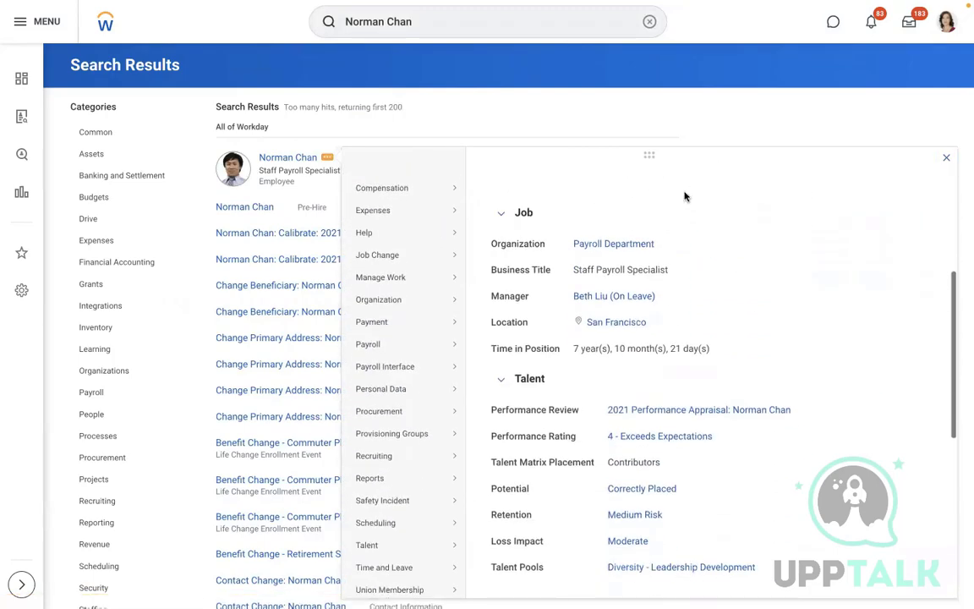
scroll(684, 196, "down", 3)
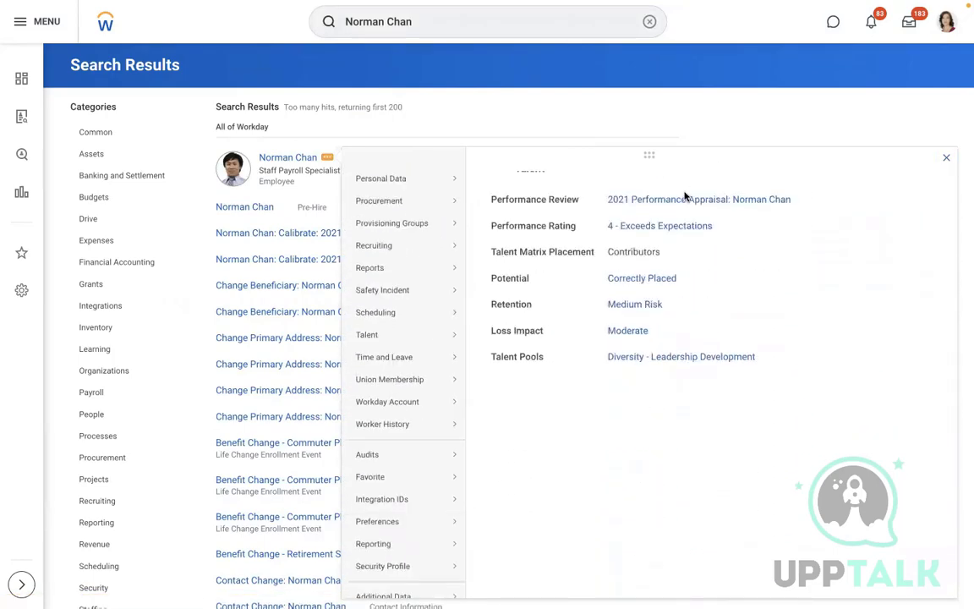
scroll(685, 197, "up", 3)
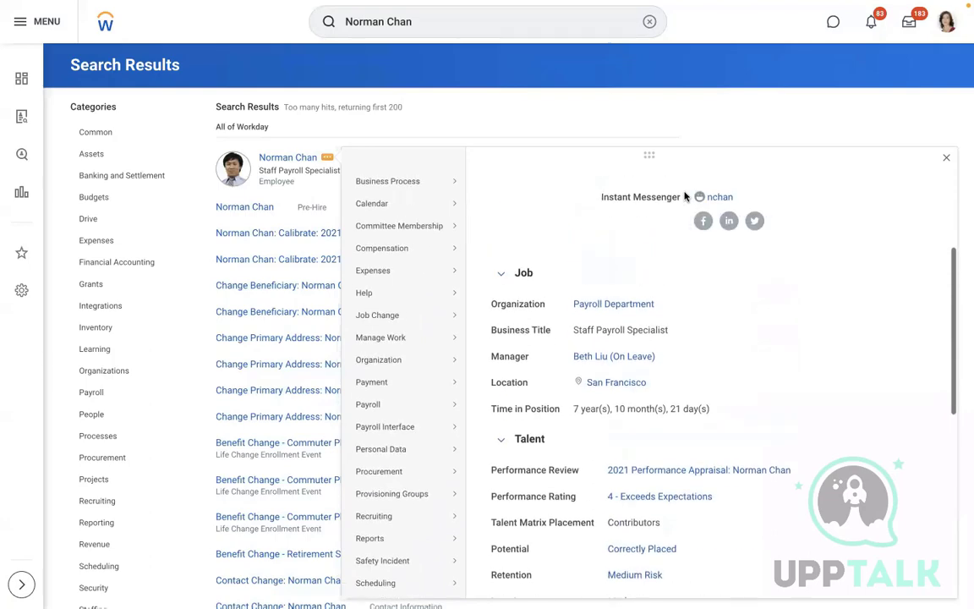
scroll(684, 196, "up", 1)
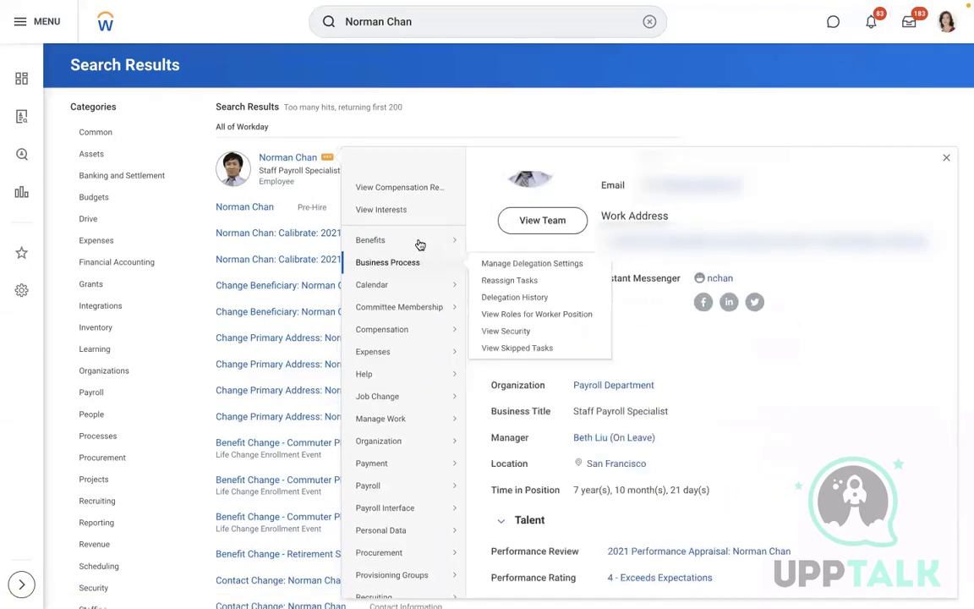
mouse_move(420, 245)
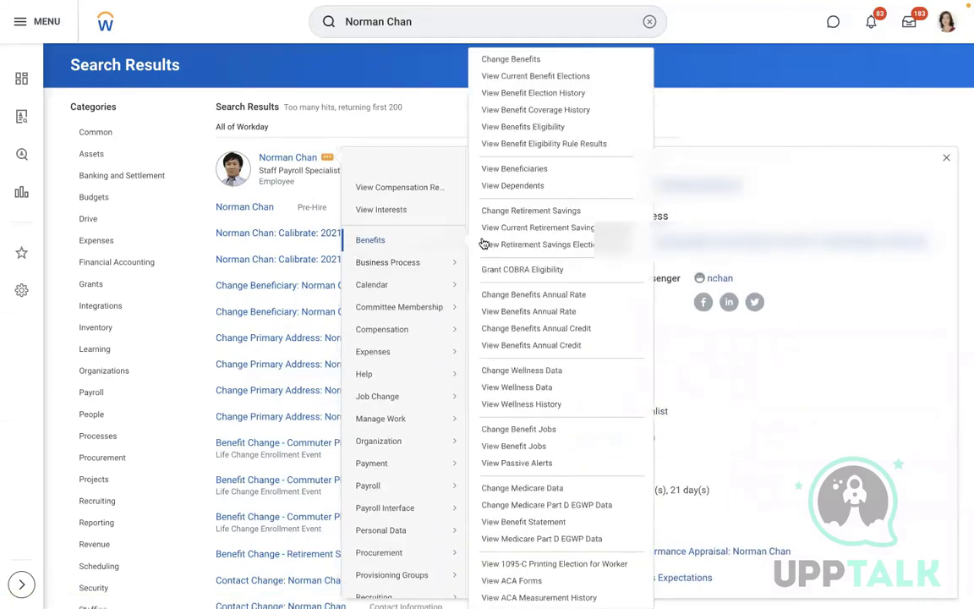
left_click(505, 59)
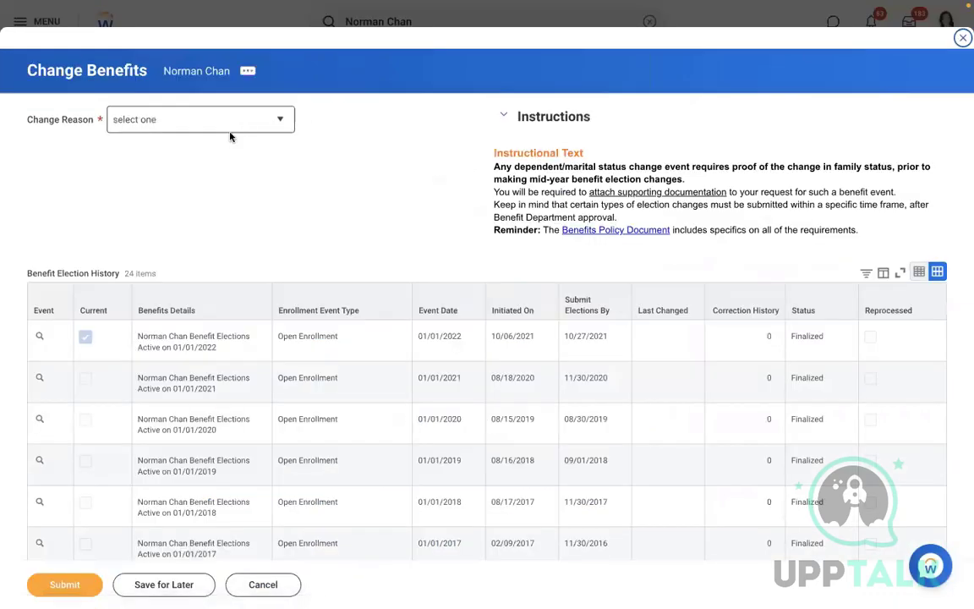
- Select AMD - Flexible Account as the change reason and pick 11/21/2022 as the plan's effective date
left_click(250, 125)
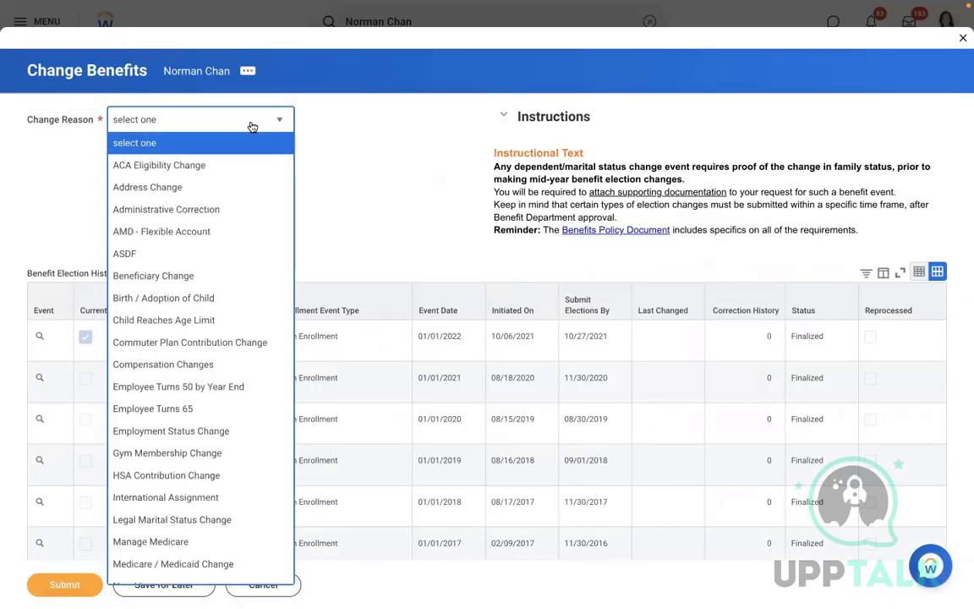
left_click(161, 232)
left_click(227, 163)
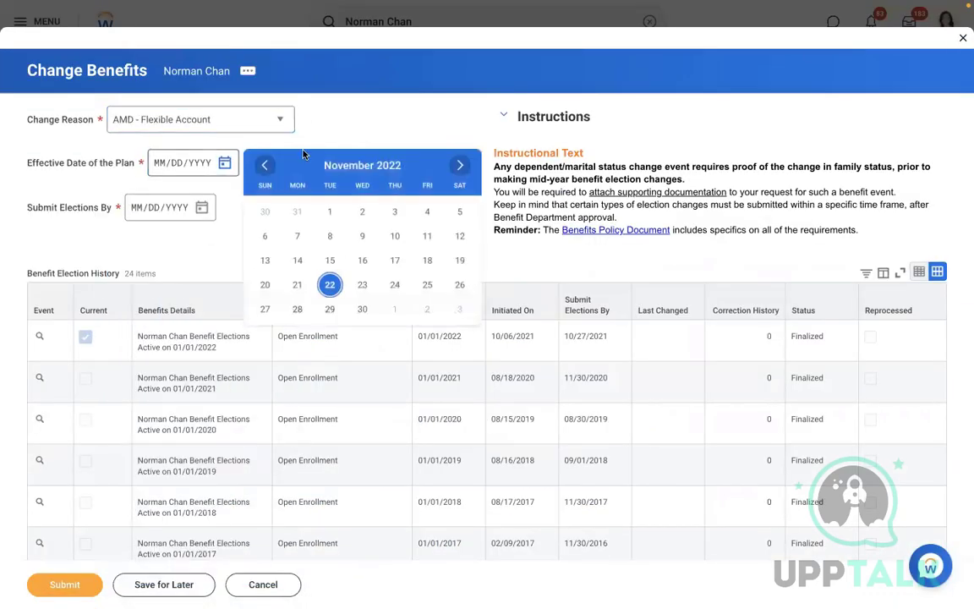
left_click(291, 284)
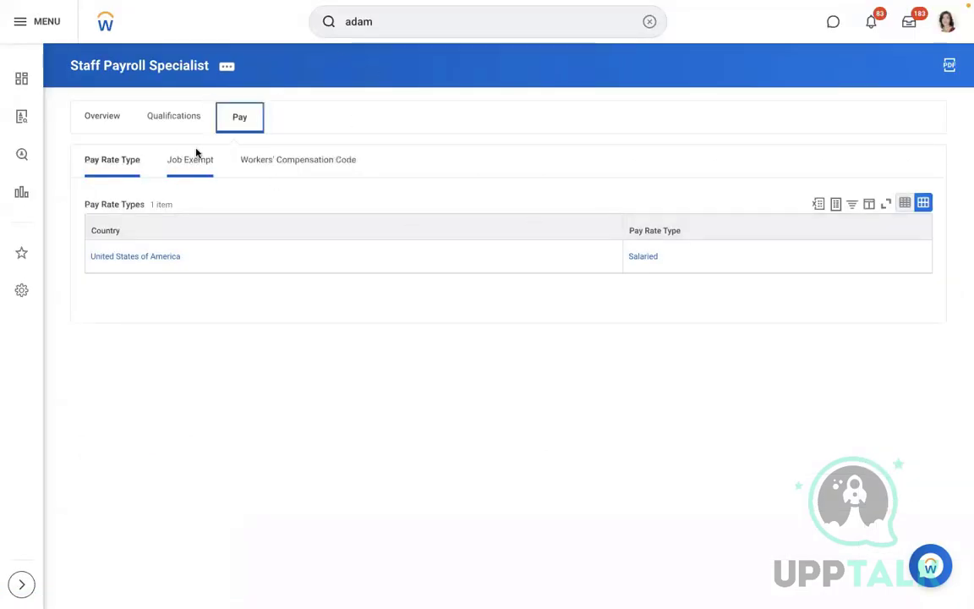
- Start the Change Benefits task for the on-leave Staff Payroll Specialist with AMD - Flexible Account as reason and 11/21/2022 as the plan's effective date
left_click(92, 123)
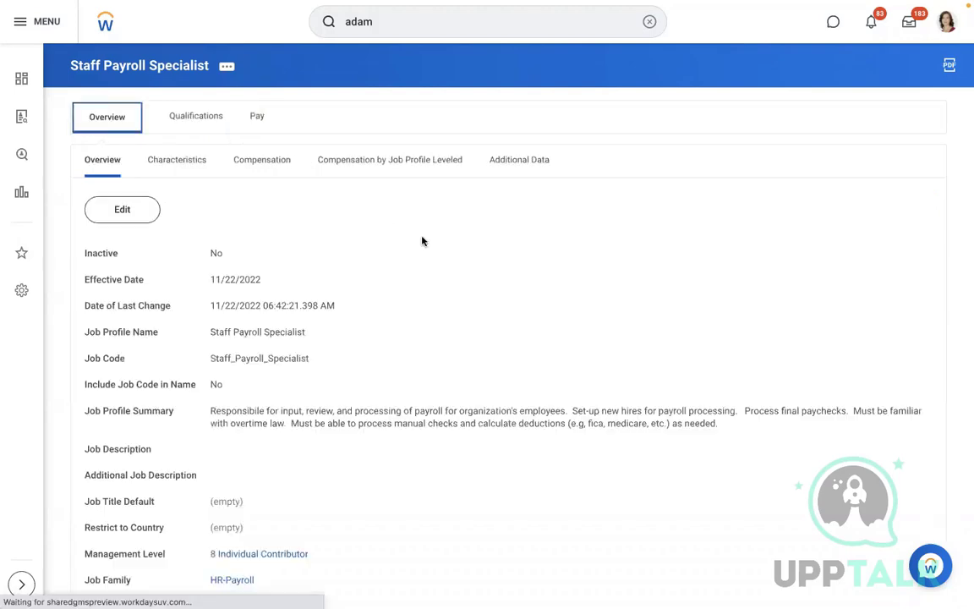
left_click(410, 24)
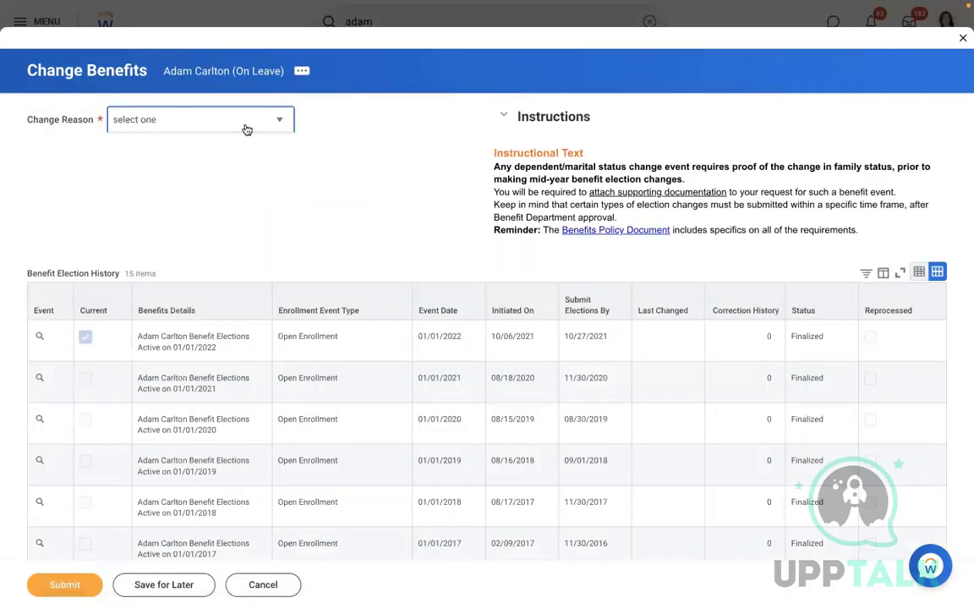
left_click(245, 125)
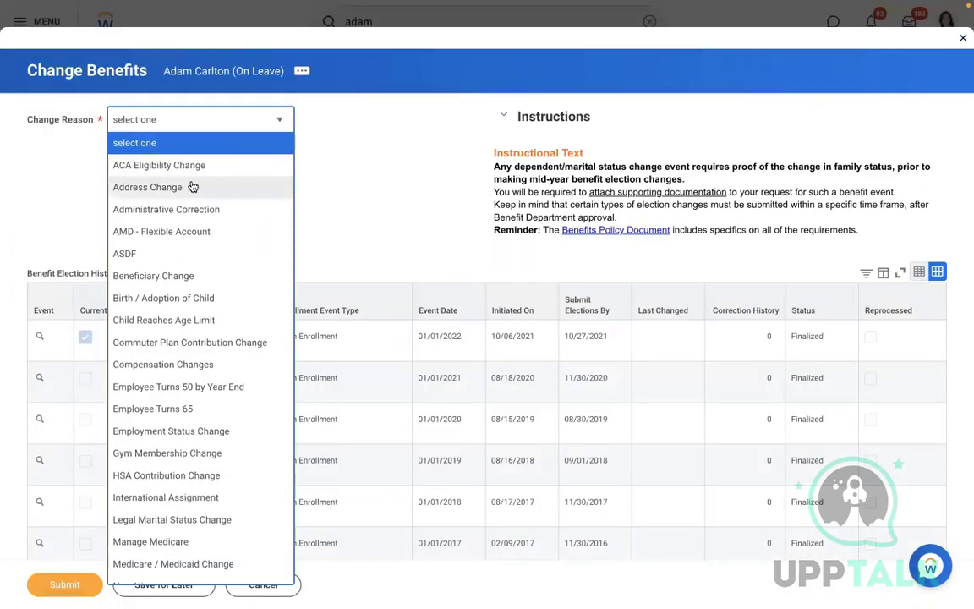
left_click(166, 231)
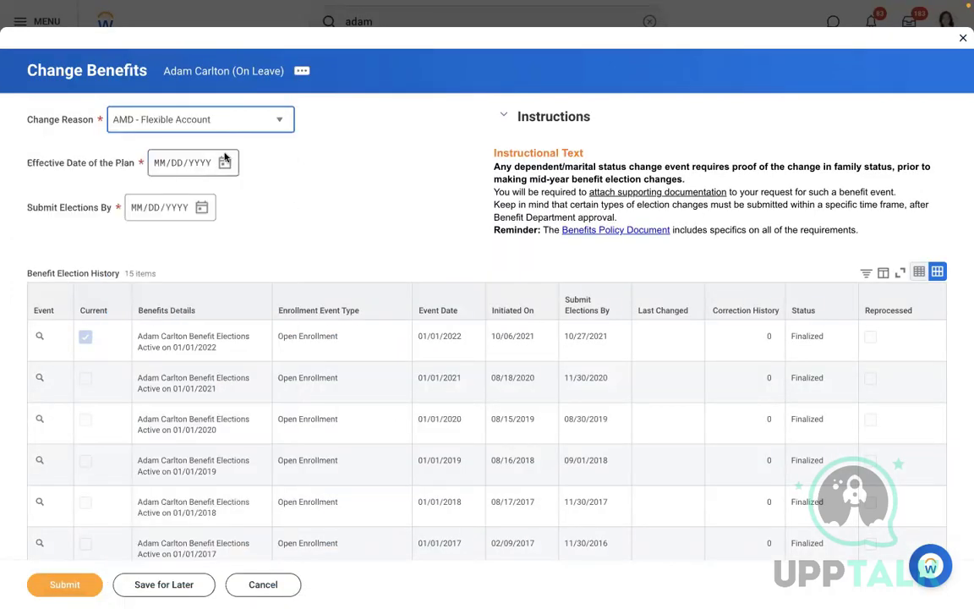
left_click(224, 163)
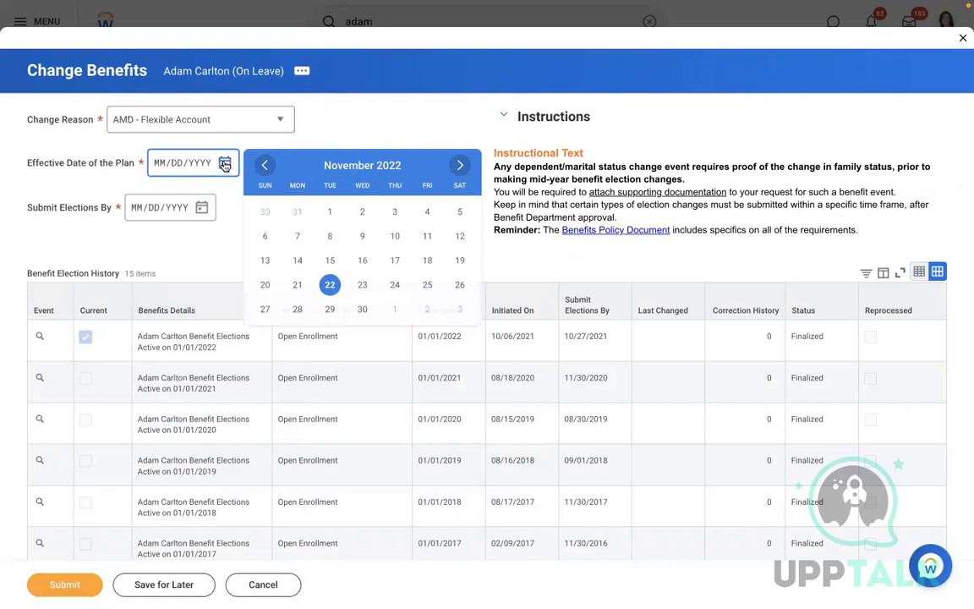
left_click(299, 285)
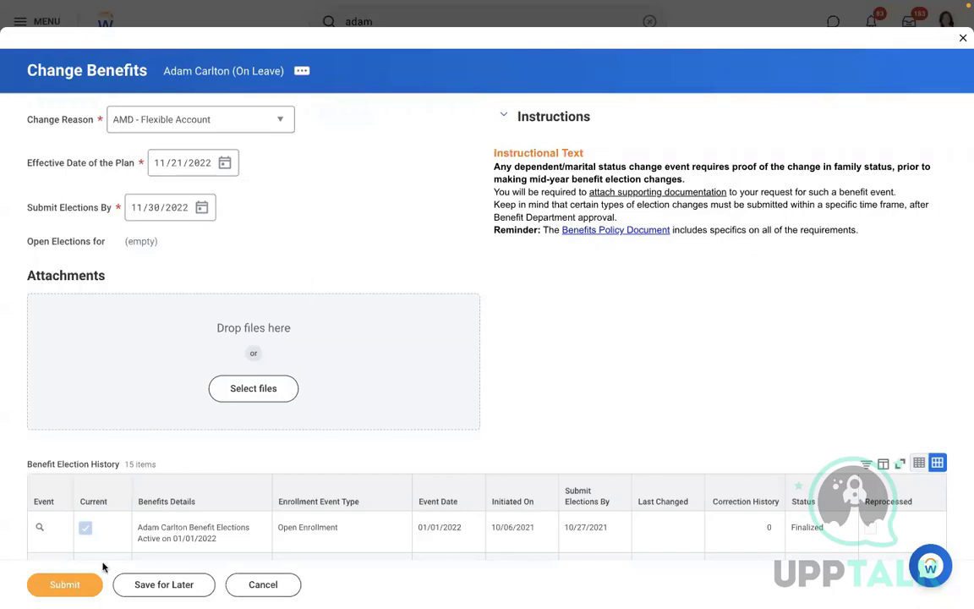
- Submit the worker's benefit change and open the submitted event's details and process information
left_click(64, 584)
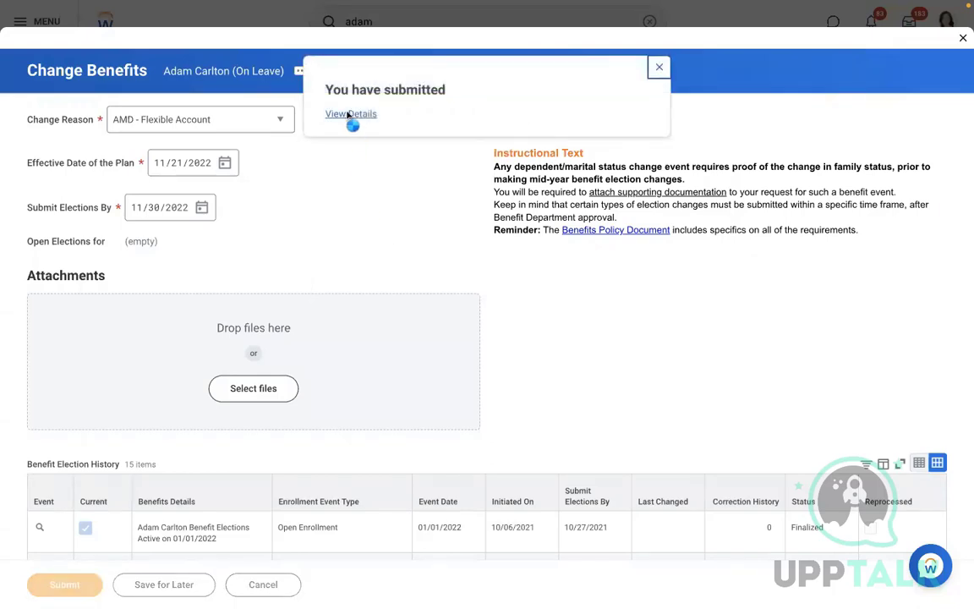
left_click(347, 115)
left_click(135, 180)
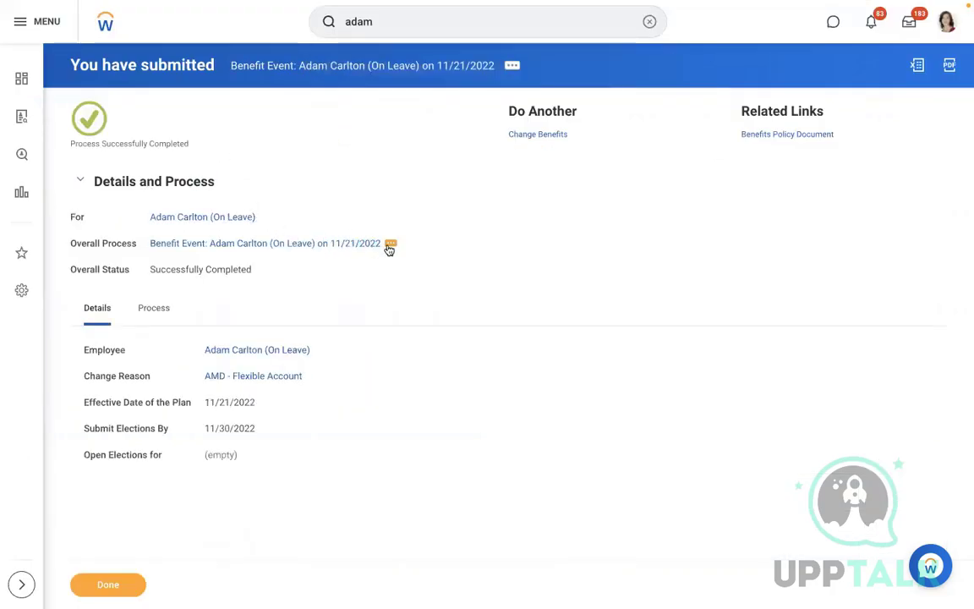
- Rescind the submitted 11/21/2022 benefit event with the comment "test" and dismiss the notice
left_click(389, 244)
mouse_move(519, 321)
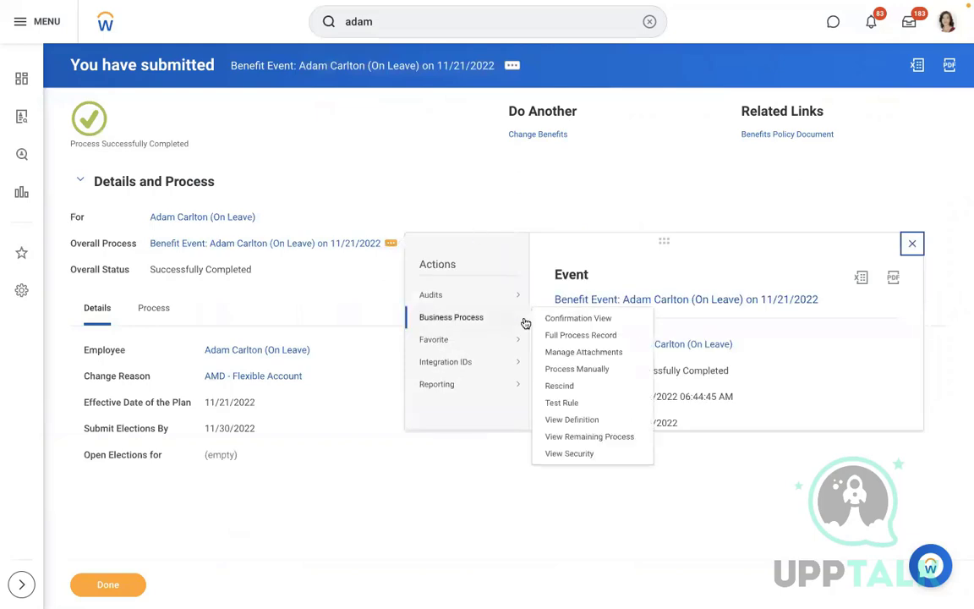
left_click(563, 386)
left_click(246, 383)
type("test")
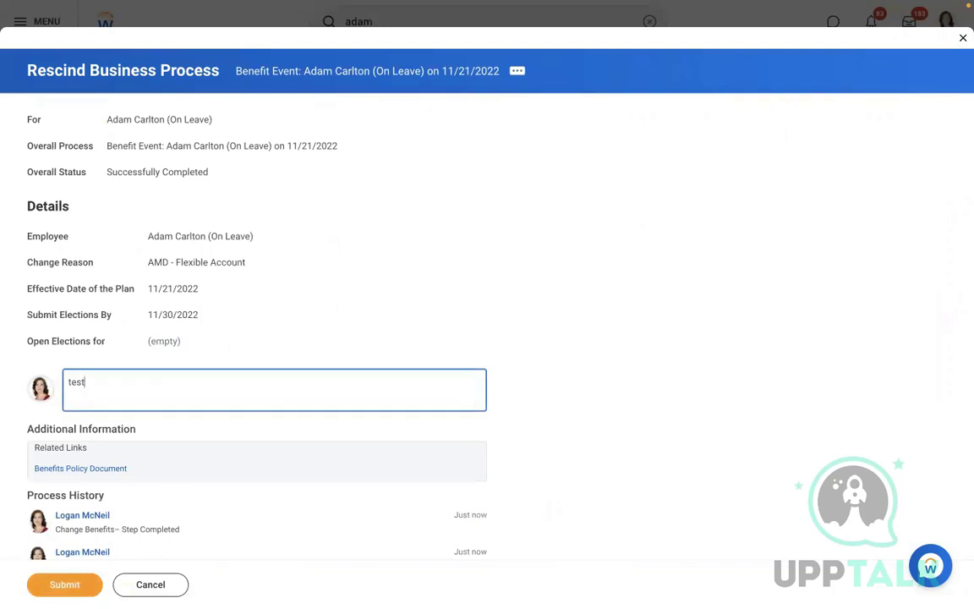
left_click(65, 584)
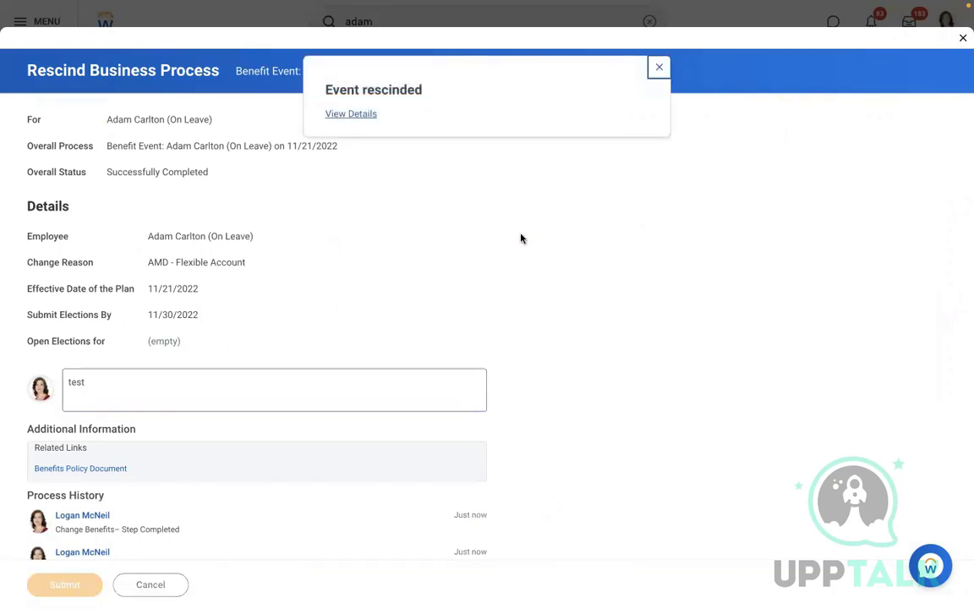
left_click(658, 68)
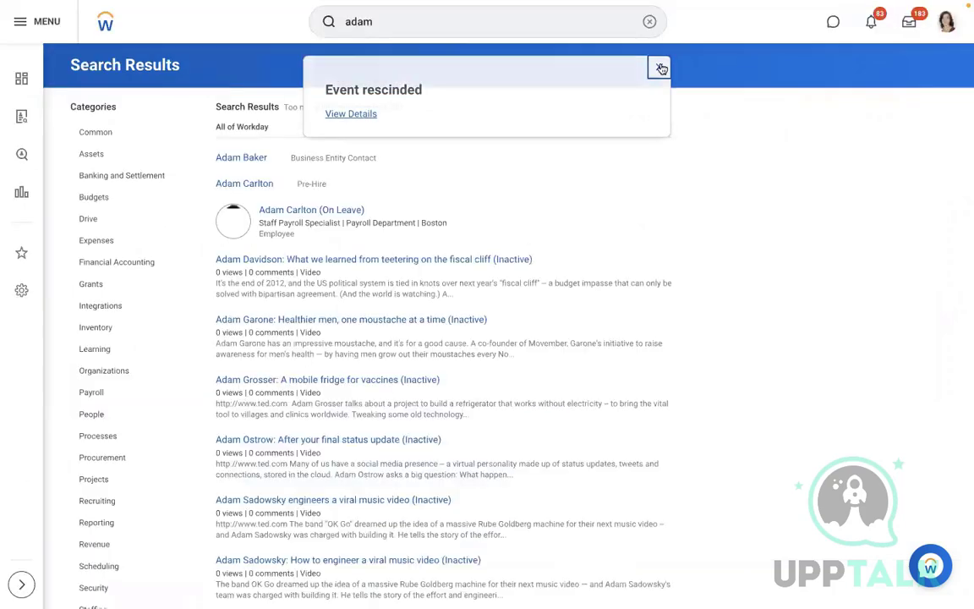
- Search for "edit ben plan" and open the Edit Benefit Plan task
left_click(650, 22)
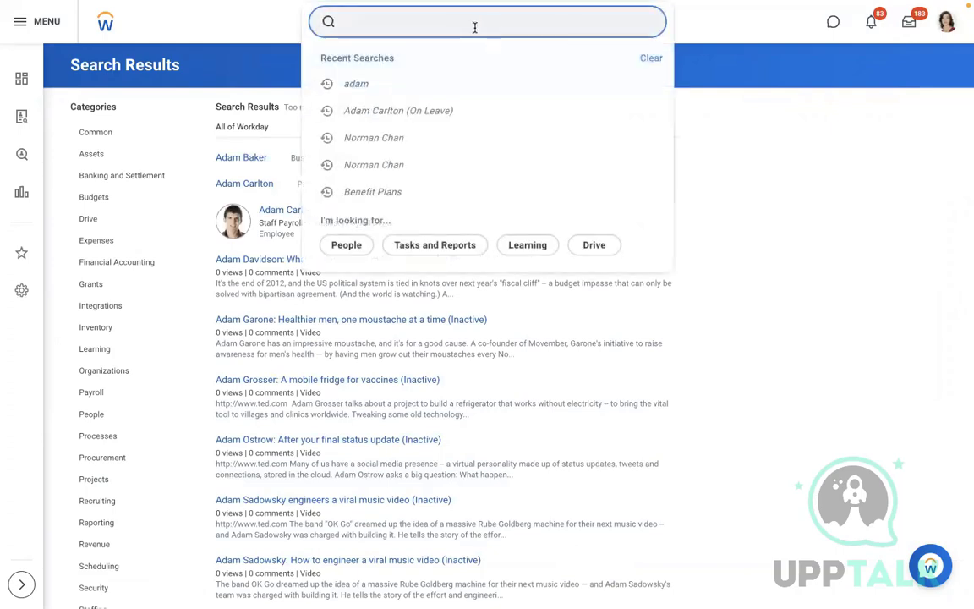
type("edit ben plan")
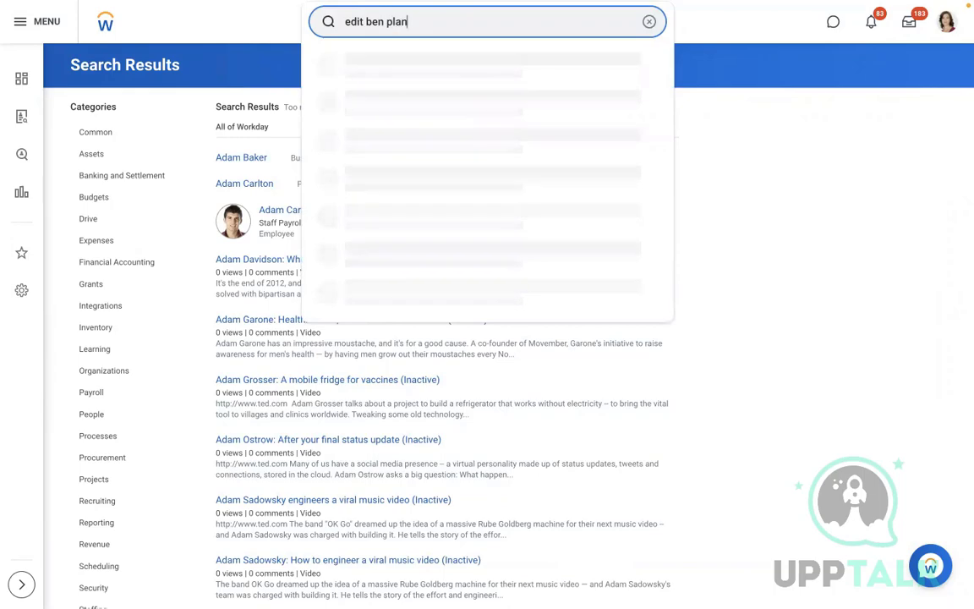
left_click(407, 59)
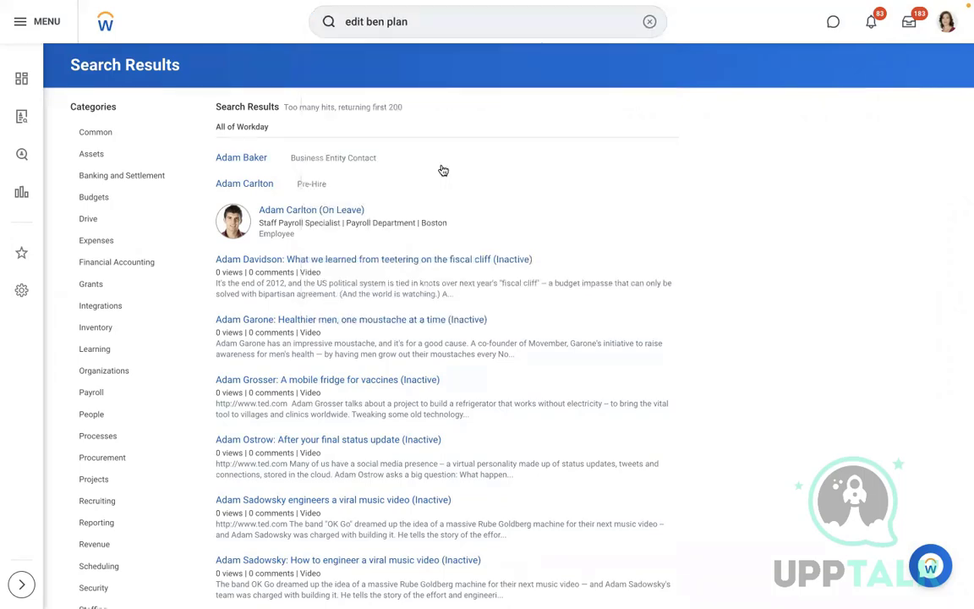
- Open the health savings account plan AMD - HSA - Signa Savings for editing with the effective date 01/01/2022
left_click(400, 173)
type("amd")
key("Return")
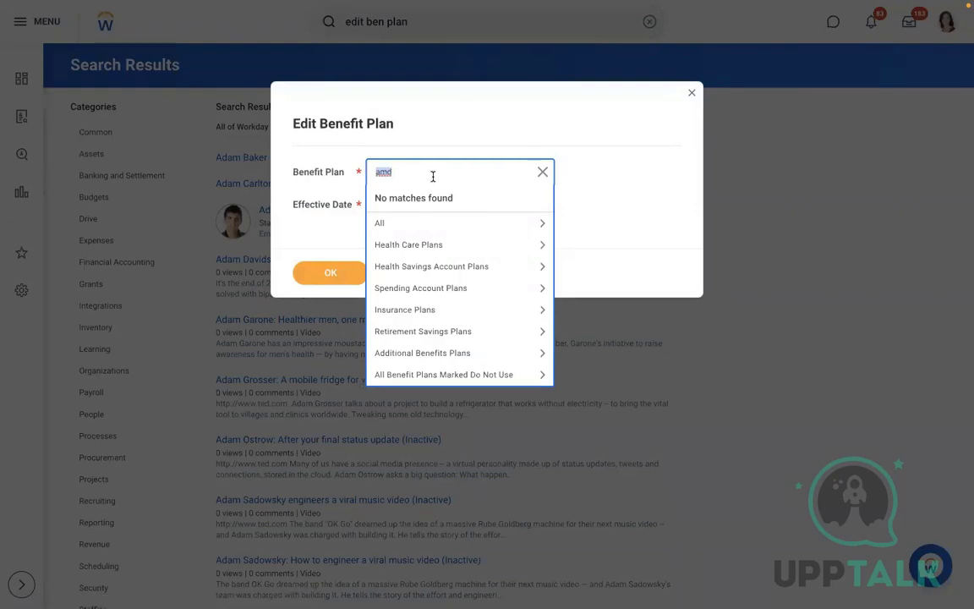
left_click(426, 266)
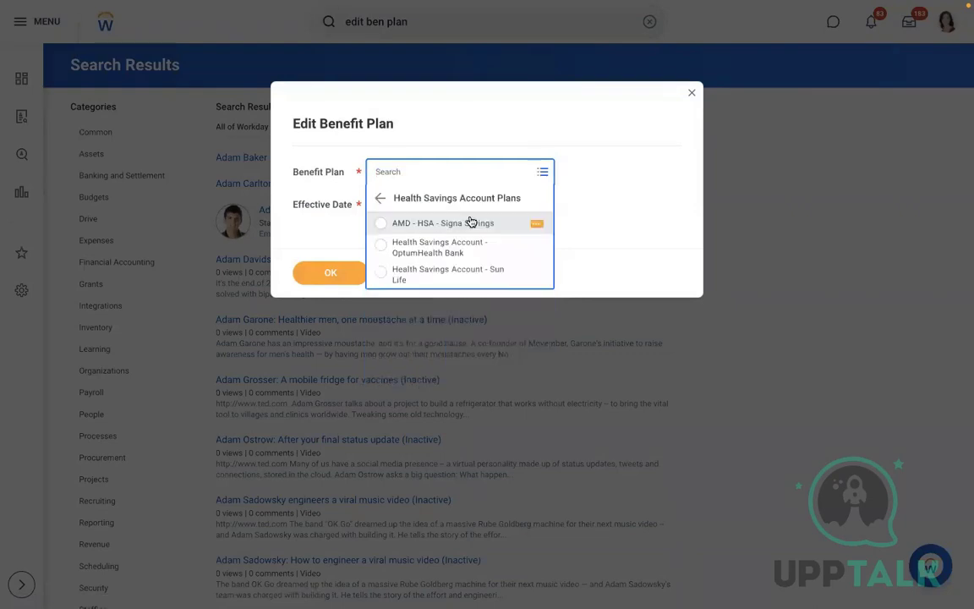
left_click(428, 224)
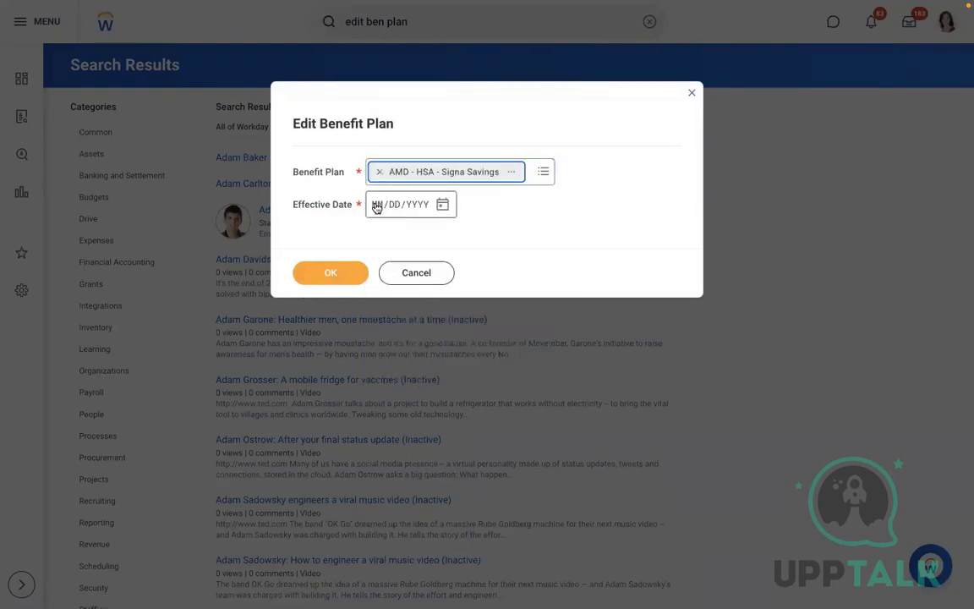
left_click(376, 205)
type("01012")
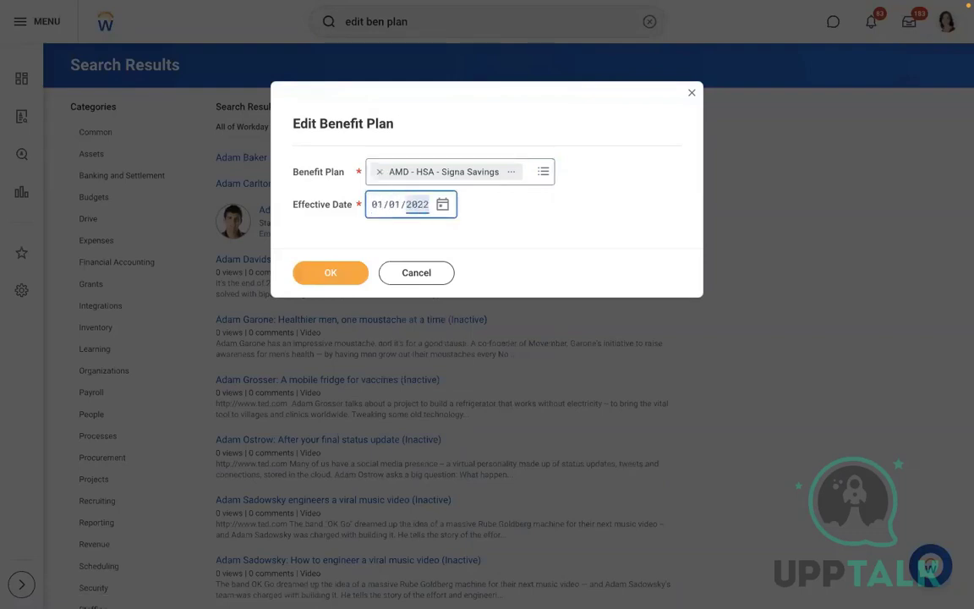
left_click(329, 275)
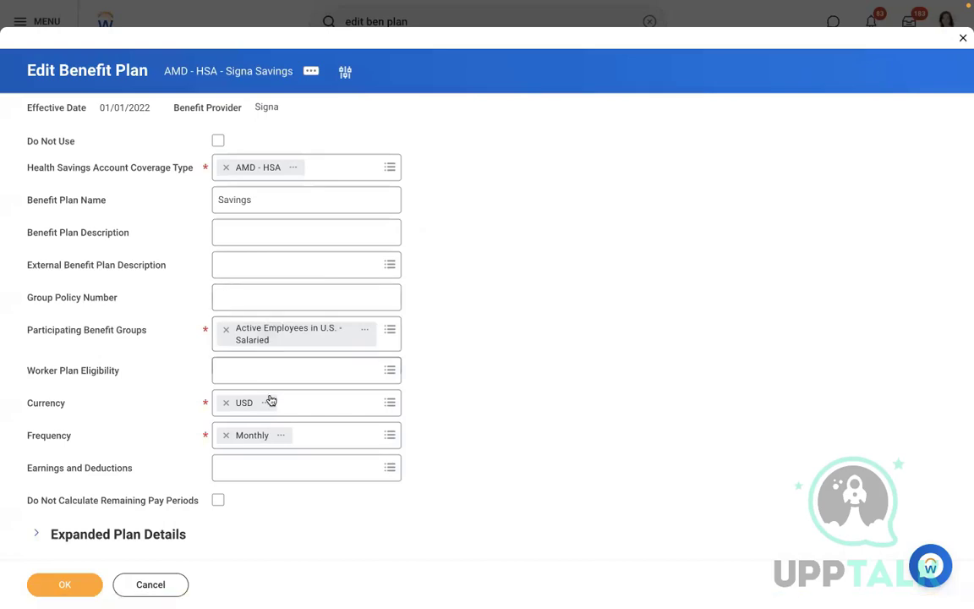
- Review the plan's participating benefit groups and expanded plan costs, and confirm the benefit plan
scroll(697, 207, "down", 1)
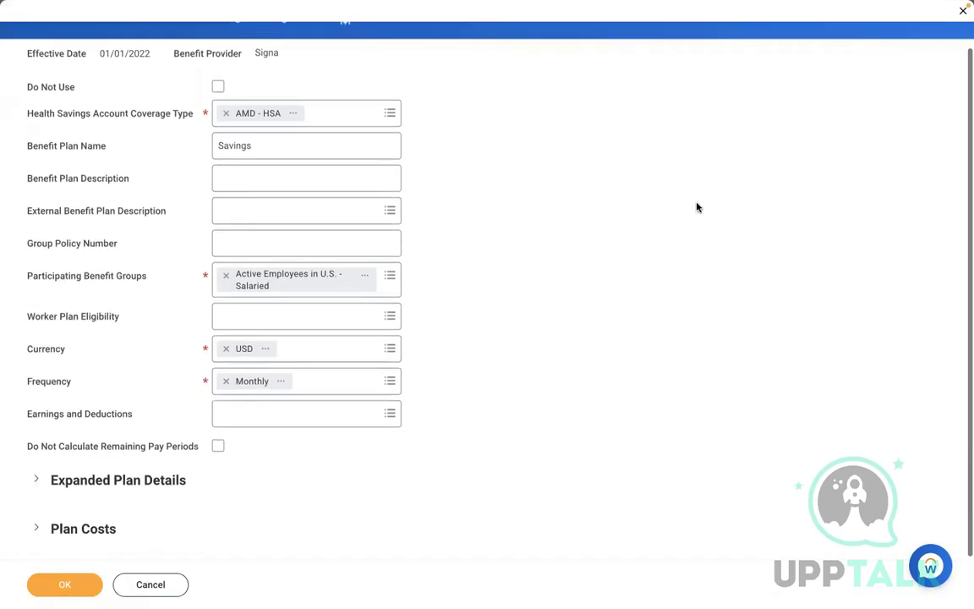
left_click(71, 534)
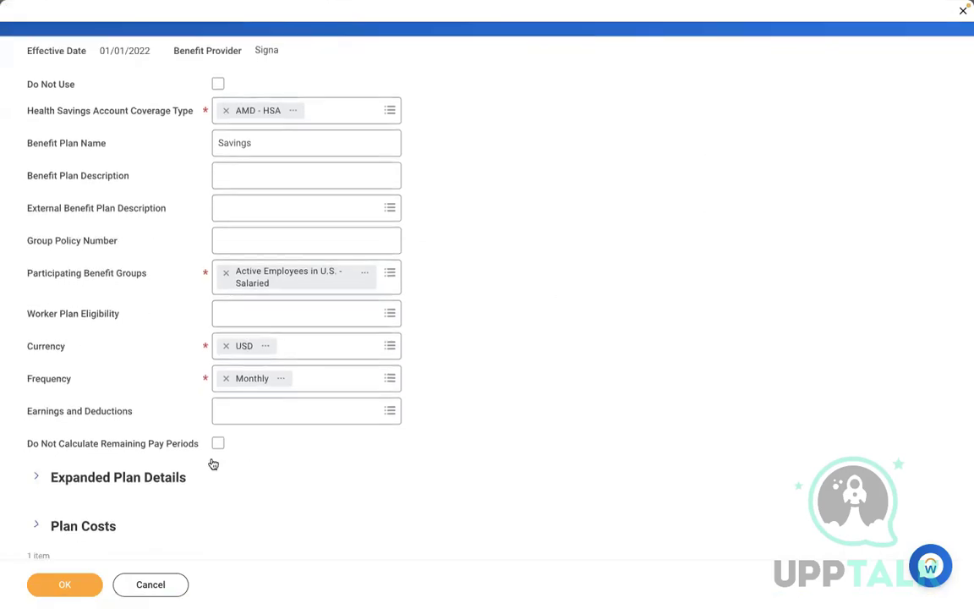
scroll(615, 283, "down", 1)
scroll(615, 284, "down", 2)
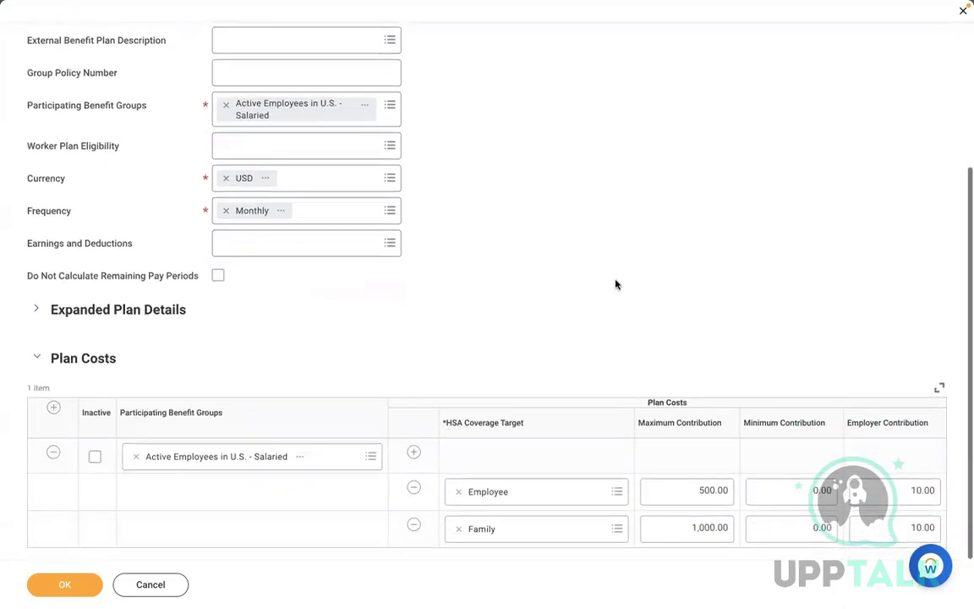
left_click(64, 584)
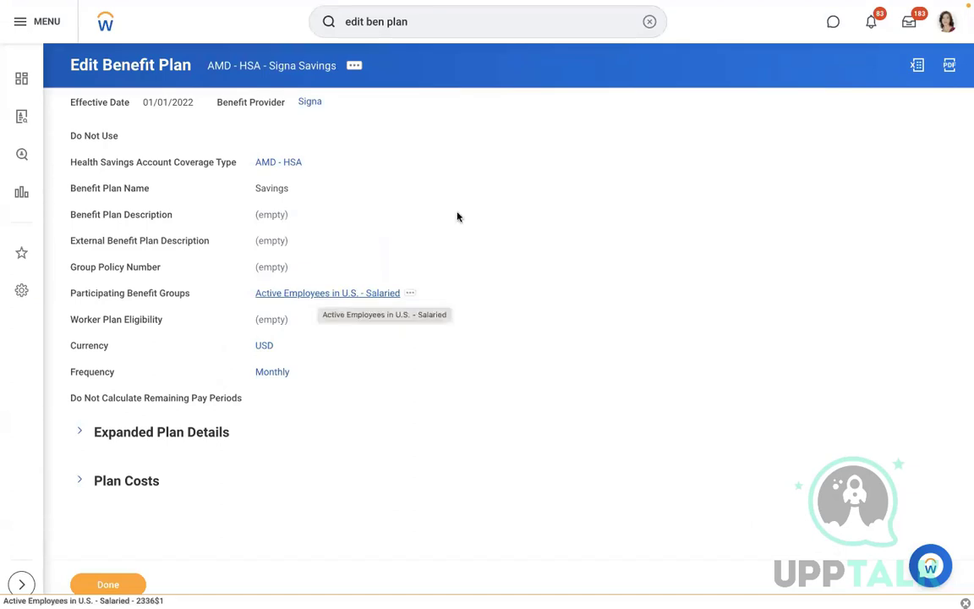
- Open the eligibility rule of the plan's participating benefit group, view its eligible workers and highlight the San Francisco Staff Payroll Specialist directly above the Senior Benefits Analyst
left_click(330, 292)
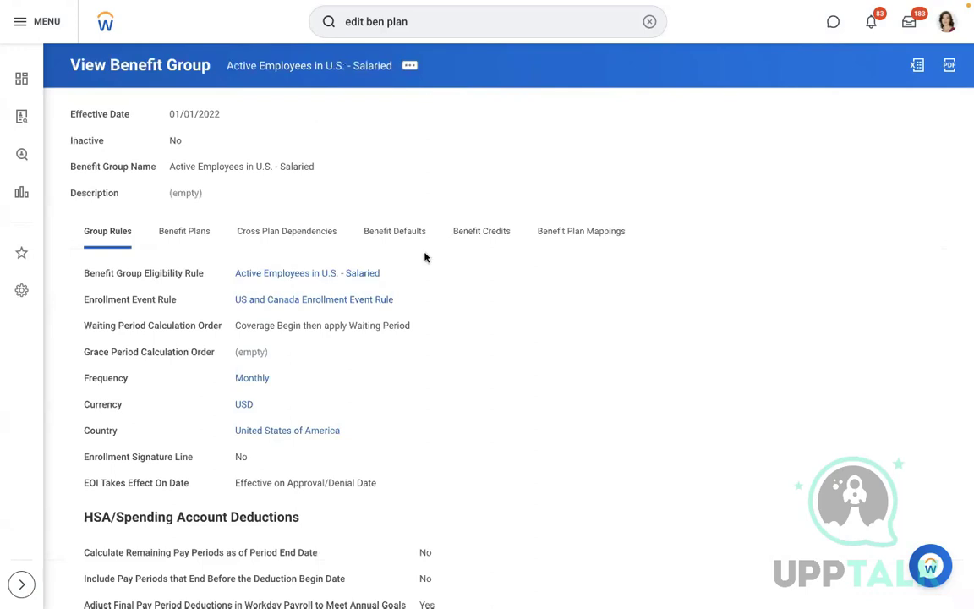
left_click(318, 279)
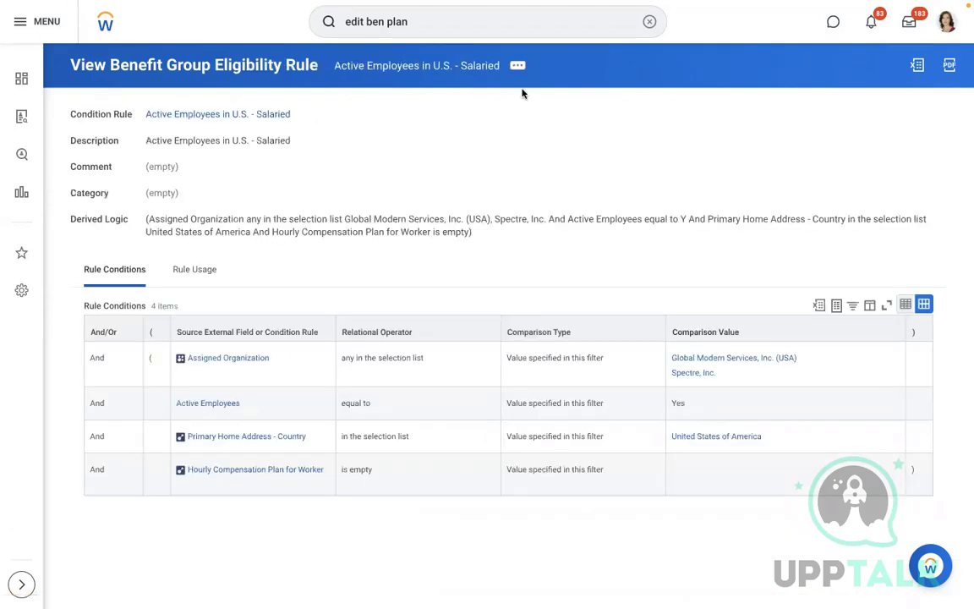
left_click(517, 67)
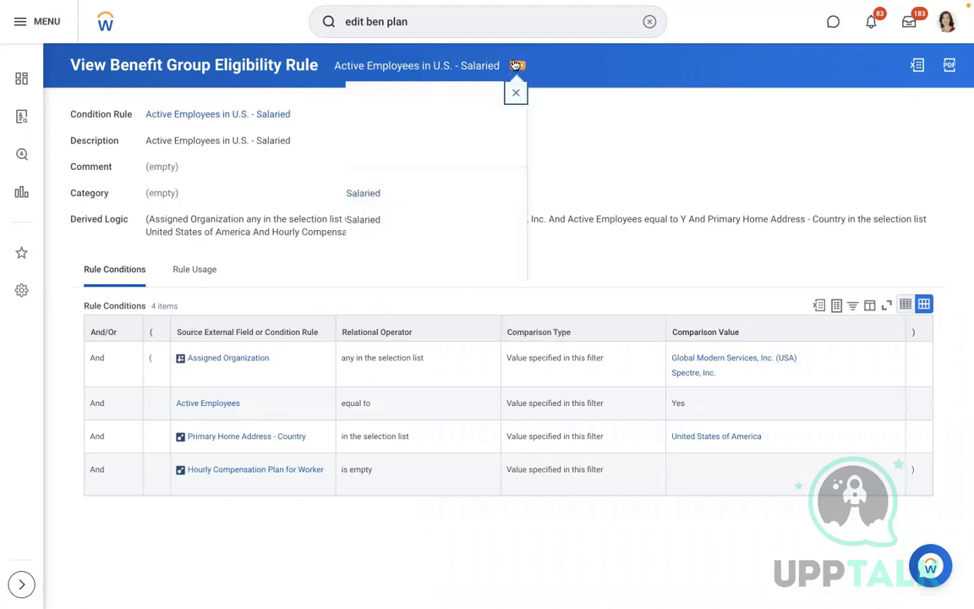
mouse_move(81, 197)
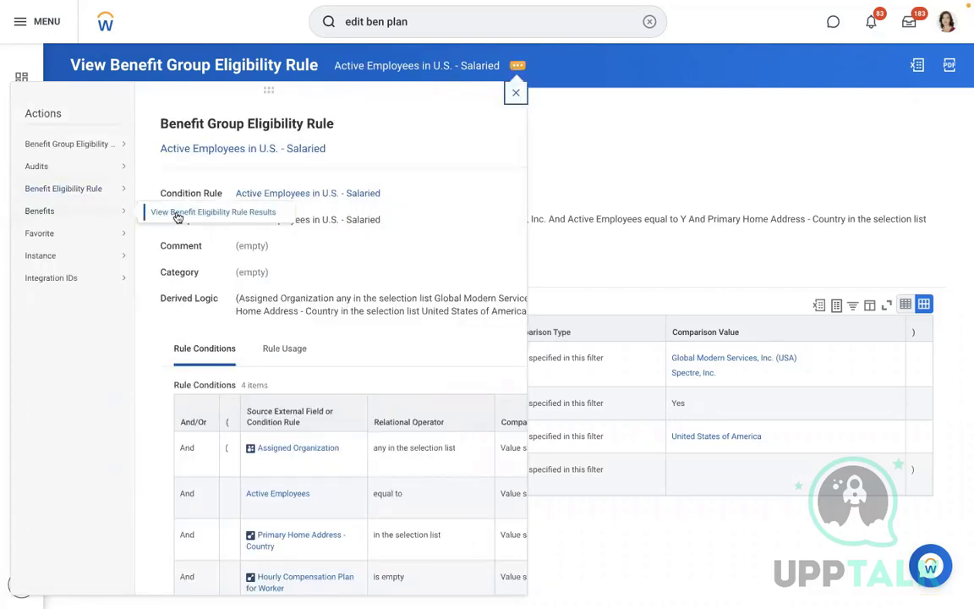
mouse_move(114, 146)
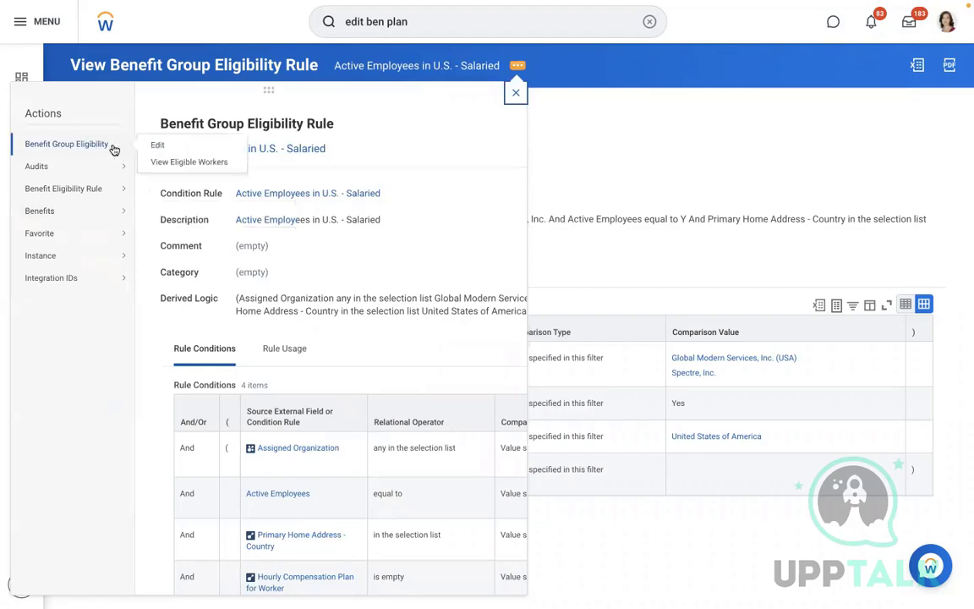
left_click(175, 164)
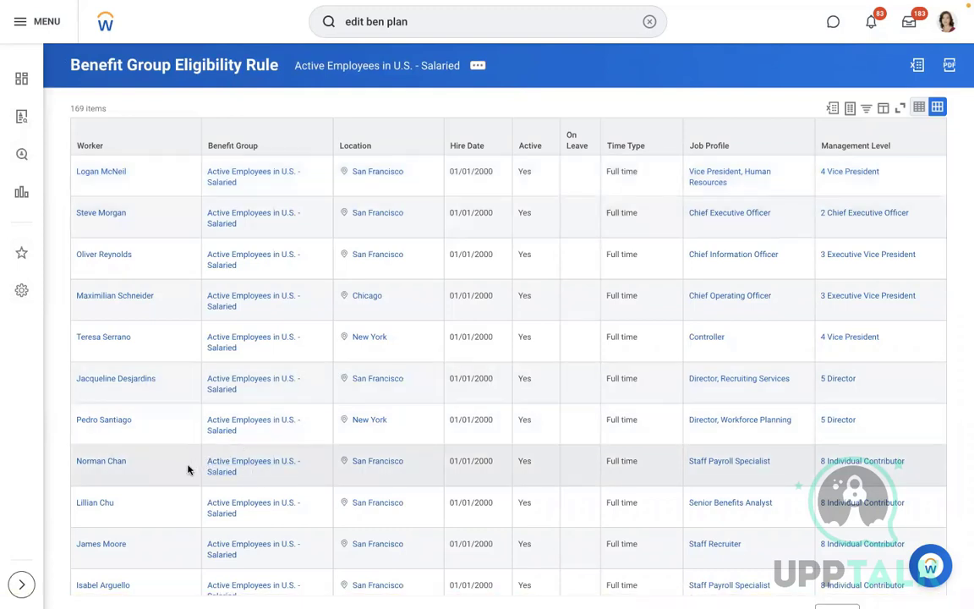
left_click(187, 469)
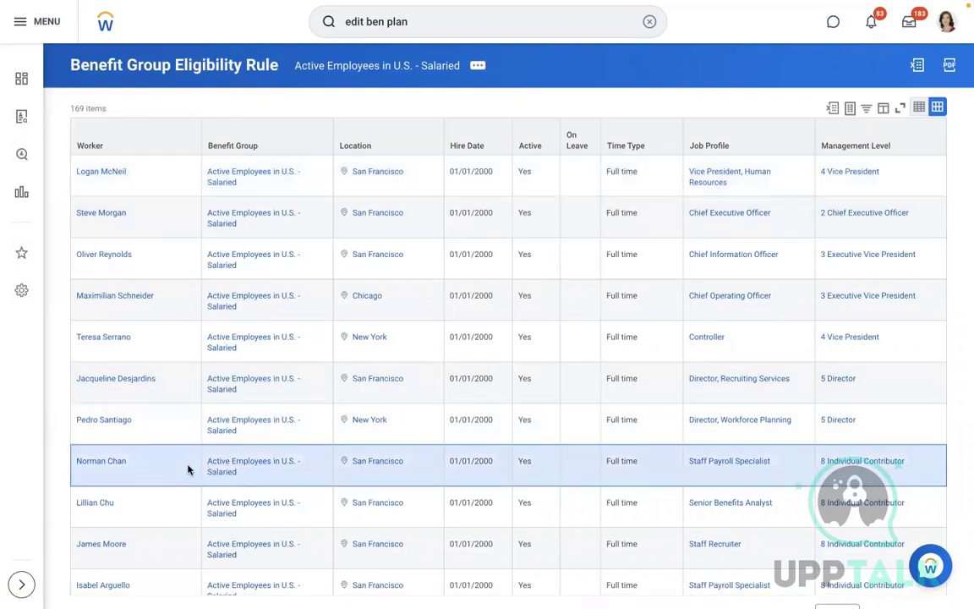